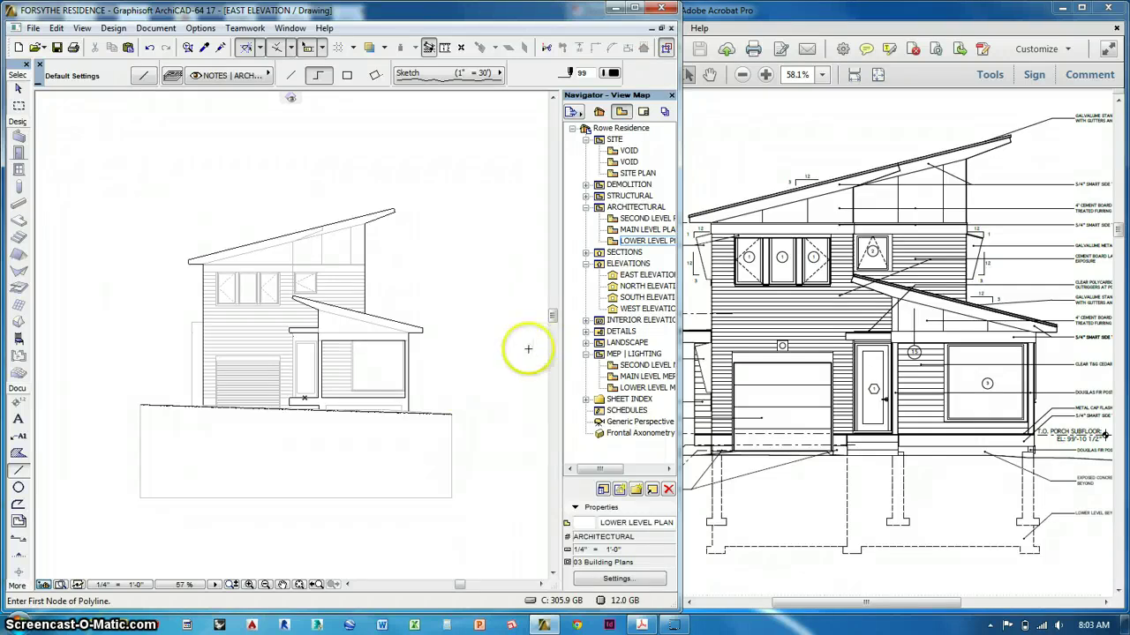
Return to the lower floor plan and maximize the drawing program's window
key("F2")
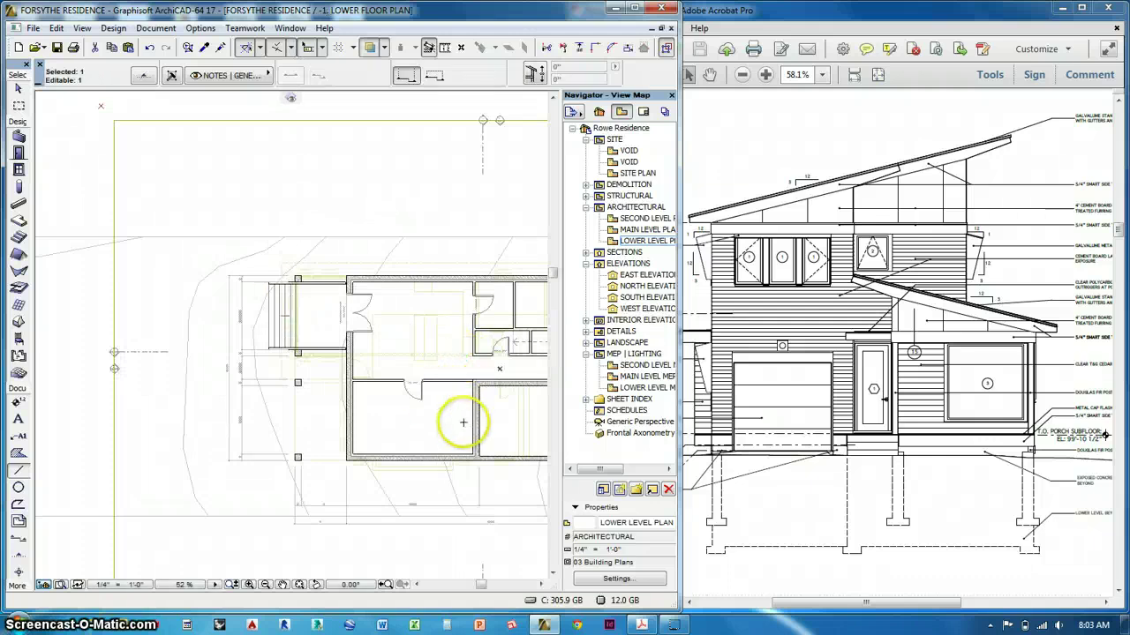
middle_click_drag(459, 395, 353, 336)
scroll(358, 355, "down", 2)
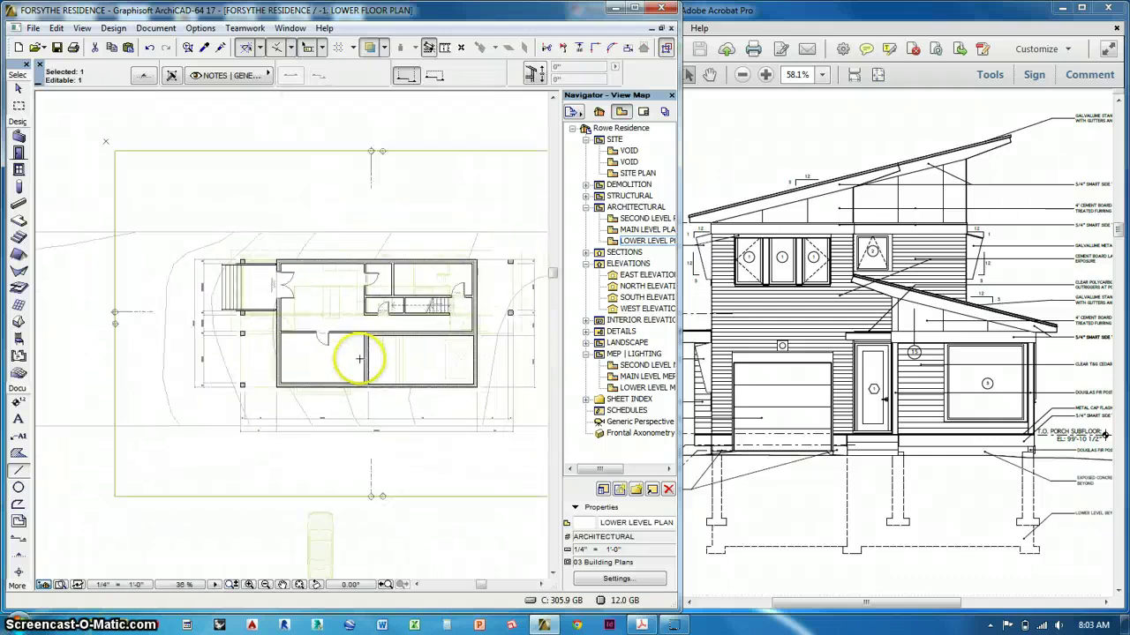
middle_click_drag(313, 372, 305, 373)
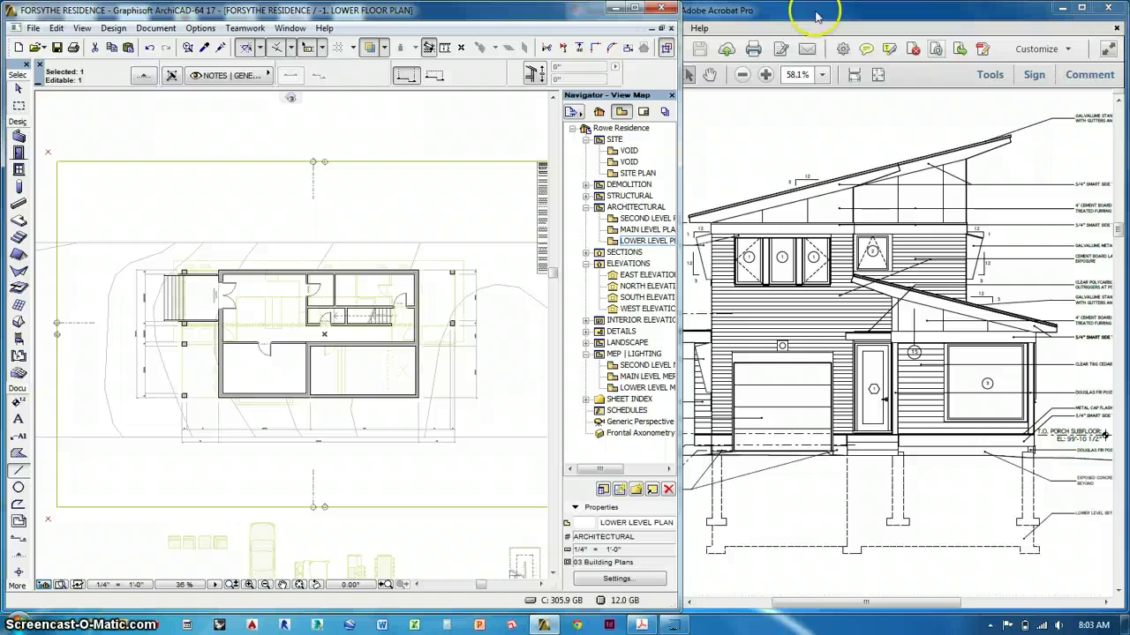
left_click(635, 11)
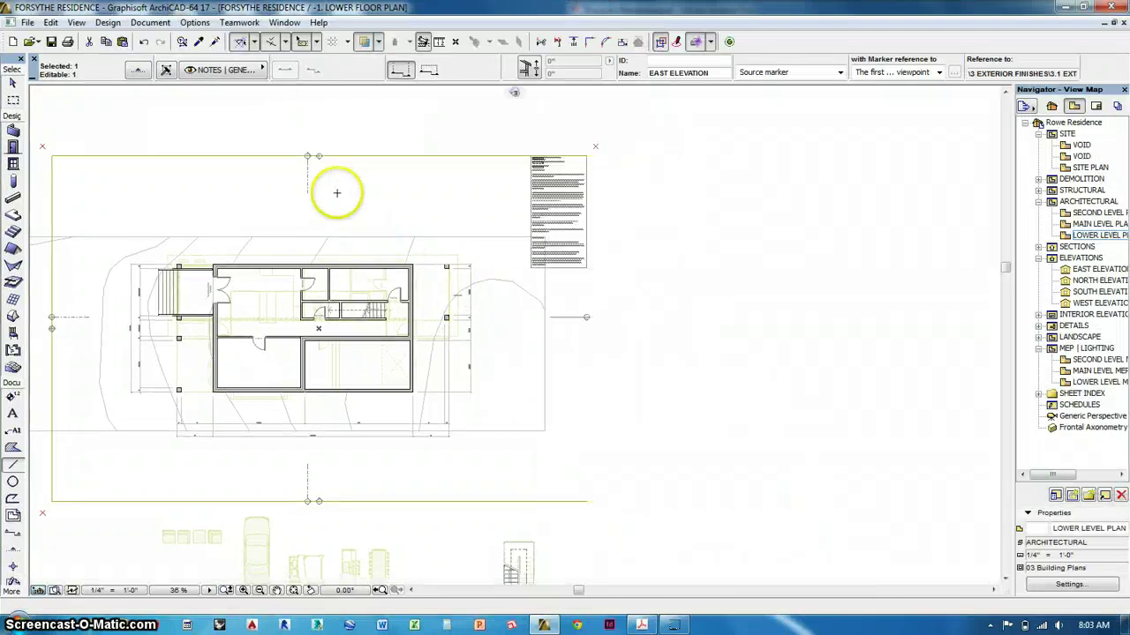
Open the BUILDING SECTION view with ID 1 from its marker line running lengthwise through the house
middle_click_drag(336, 192, 444, 189)
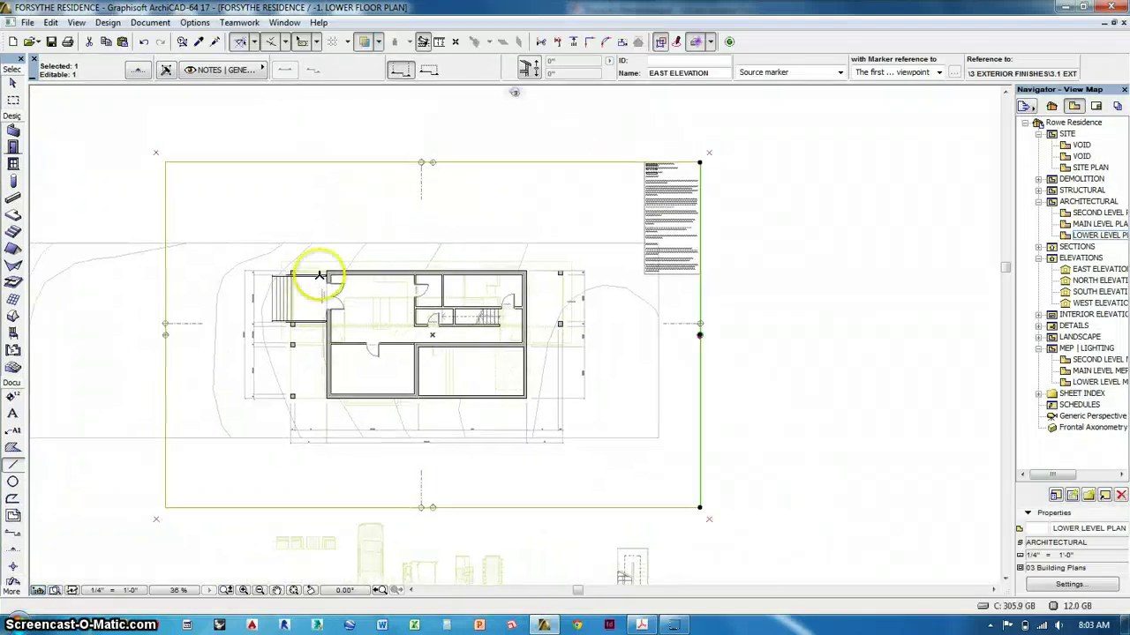
left_click(191, 324)
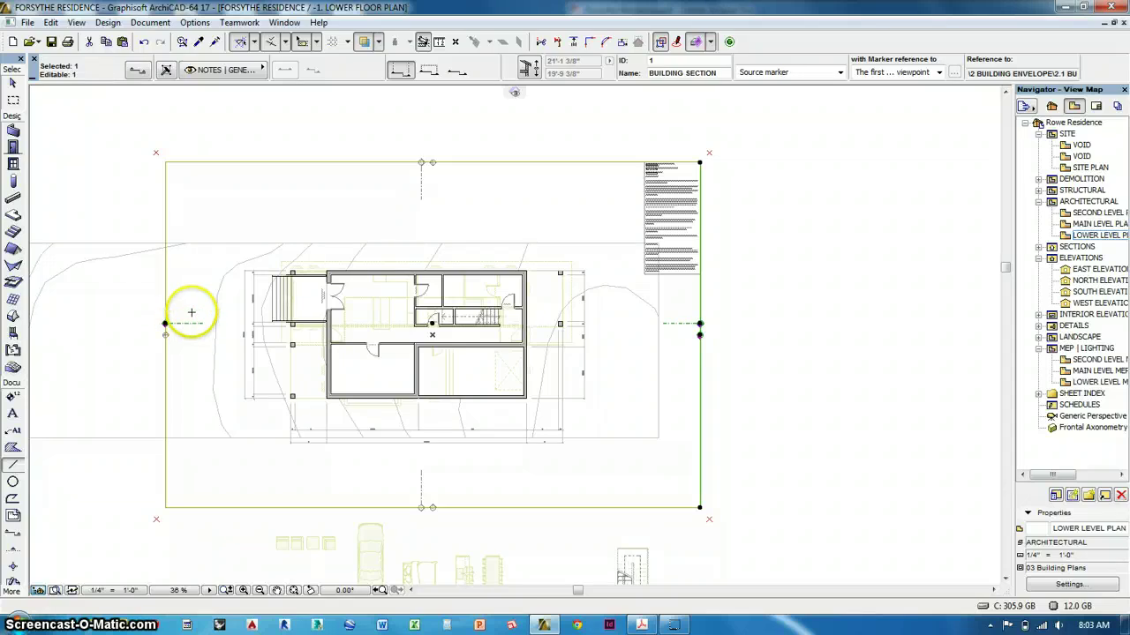
right_click(191, 312)
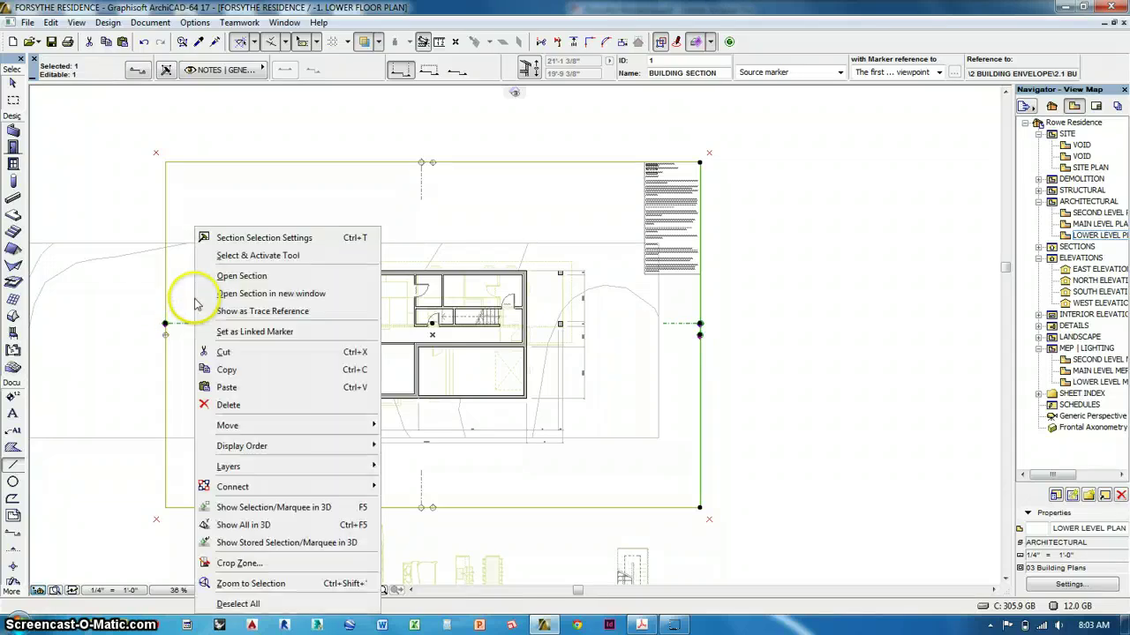
left_click(243, 277)
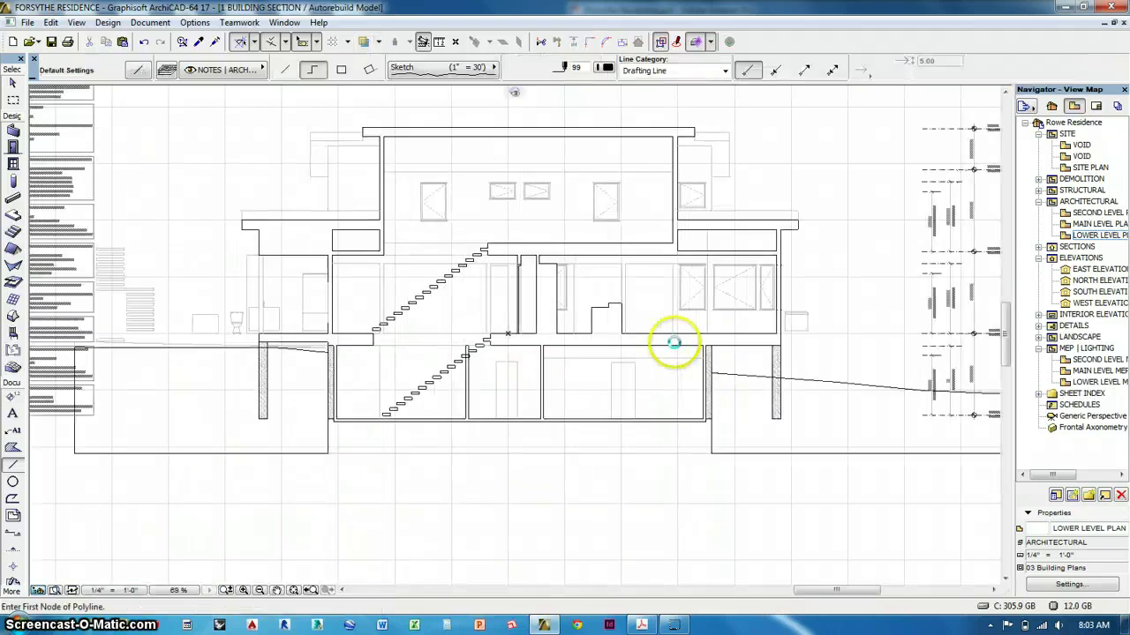
Delete all the text note blocks beside the building section
mouse_move(606, 258)
middle_mouse_down()
mouse_move(589, 302)
mouse_move(531, 340)
mouse_move(549, 260)
middle_mouse_up()
scroll(467, 233, "down", 2)
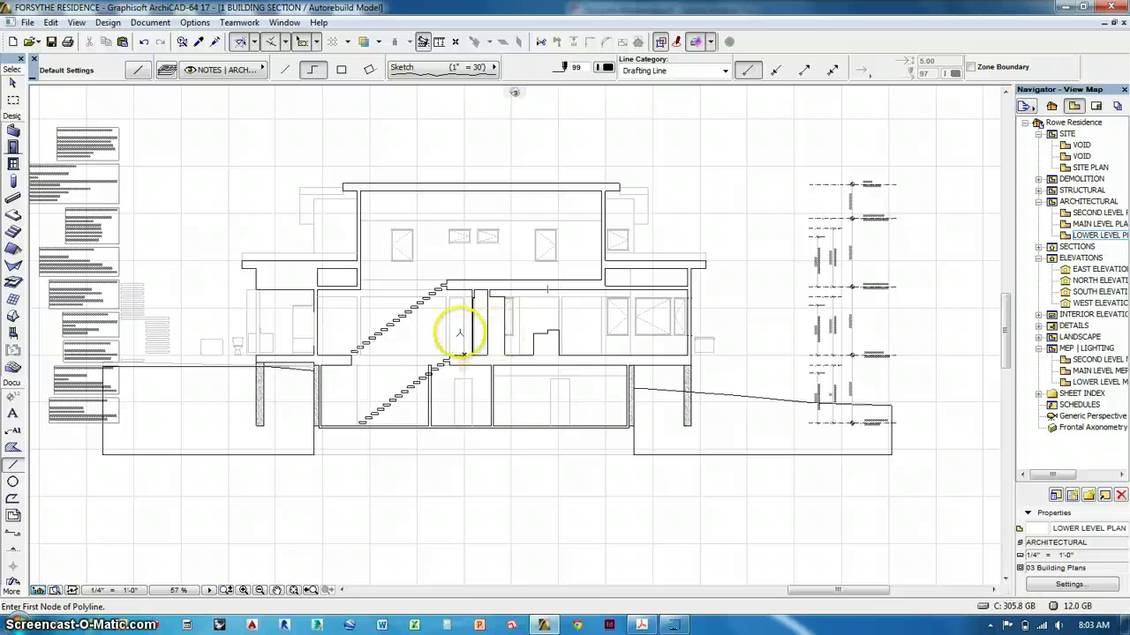
middle_click_drag(348, 344, 653, 331)
scroll(500, 330, "down", 3)
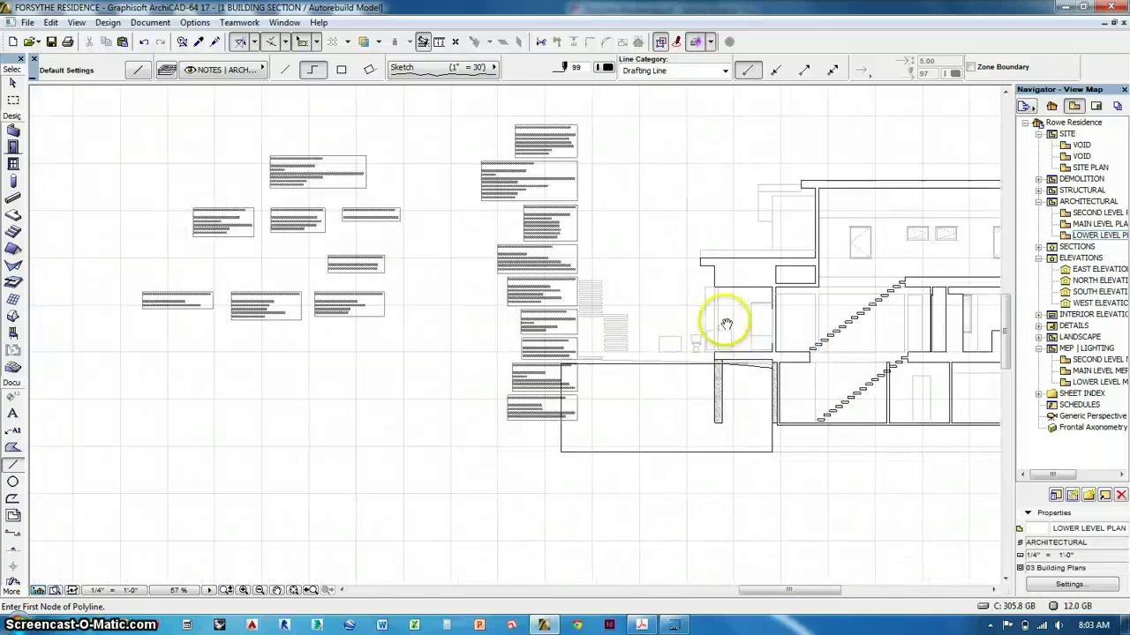
left_click_drag(164, 142, 528, 484)
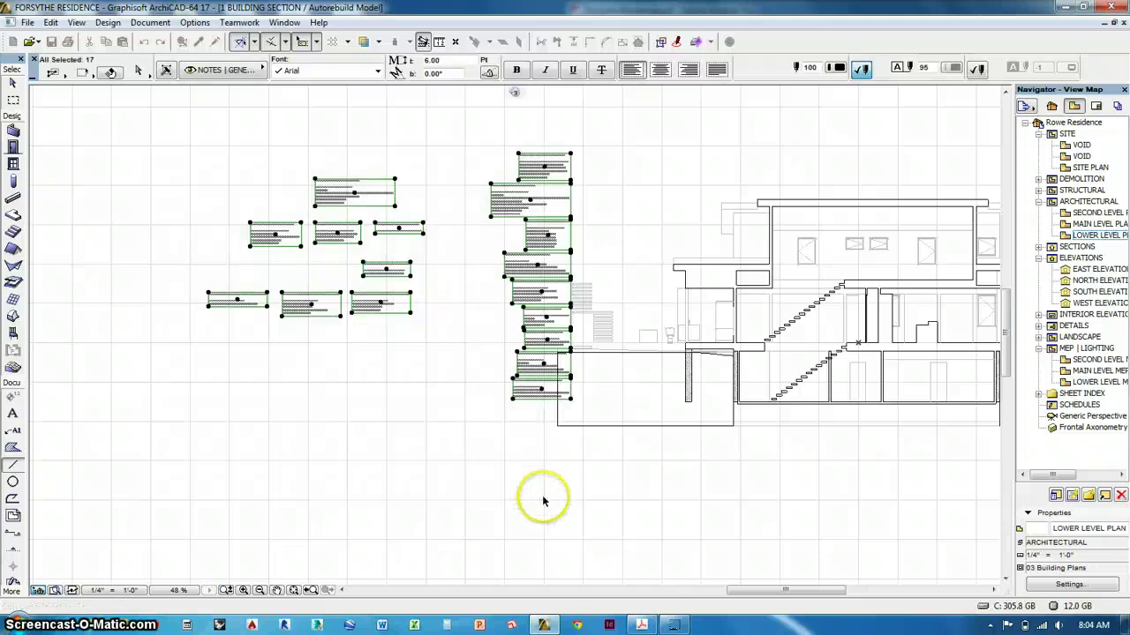
key("Delete")
Delete the vertical dimension strings and the upper four level lines beside the building section
middle_click_drag(706, 395, 289, 393)
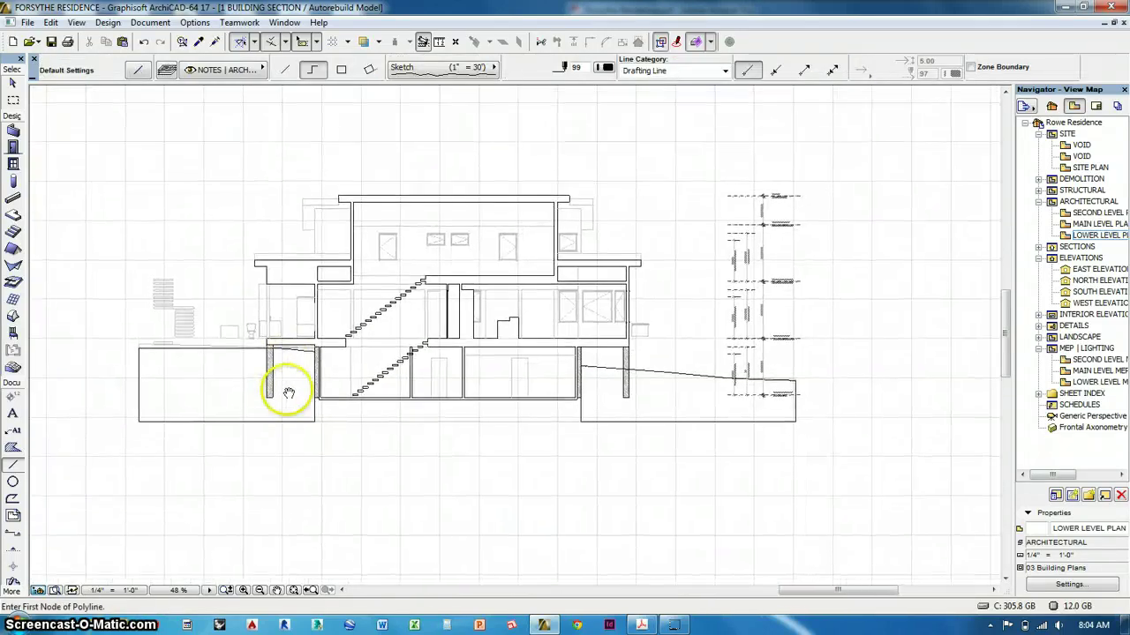
left_click(834, 161)
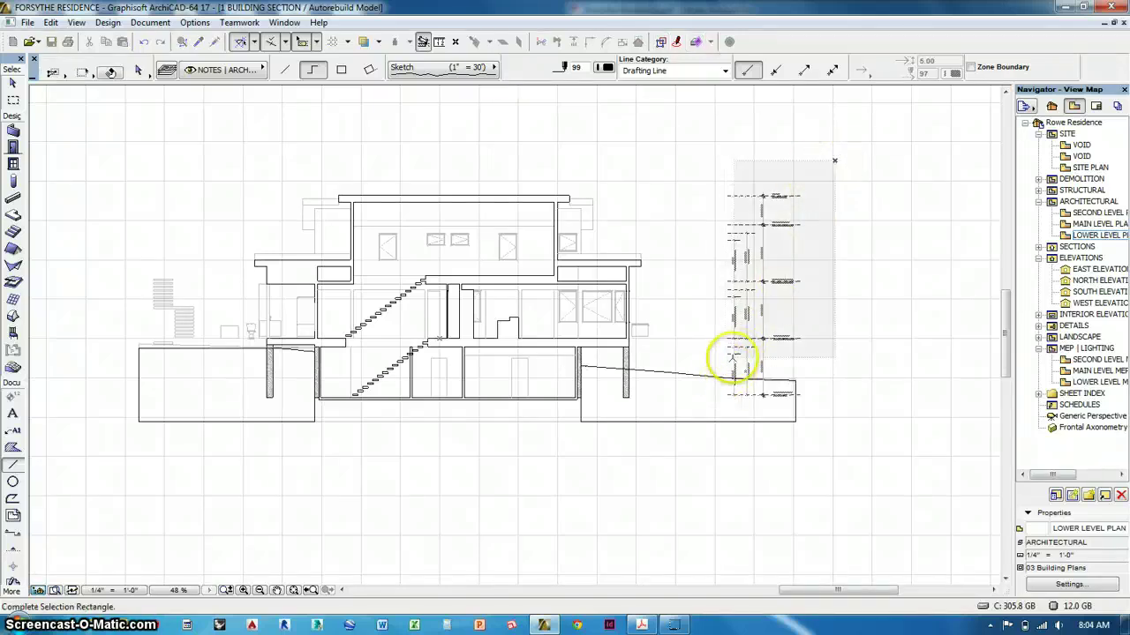
left_click(715, 399)
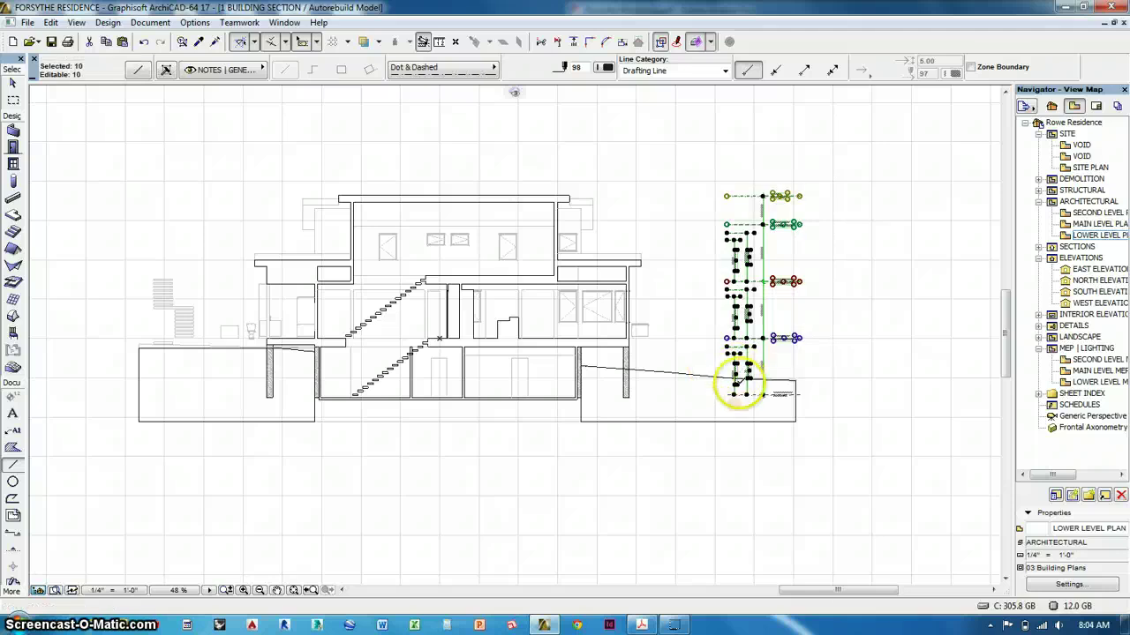
key("Delete")
left_click(712, 392, "shift")
left_click(784, 410, "shift")
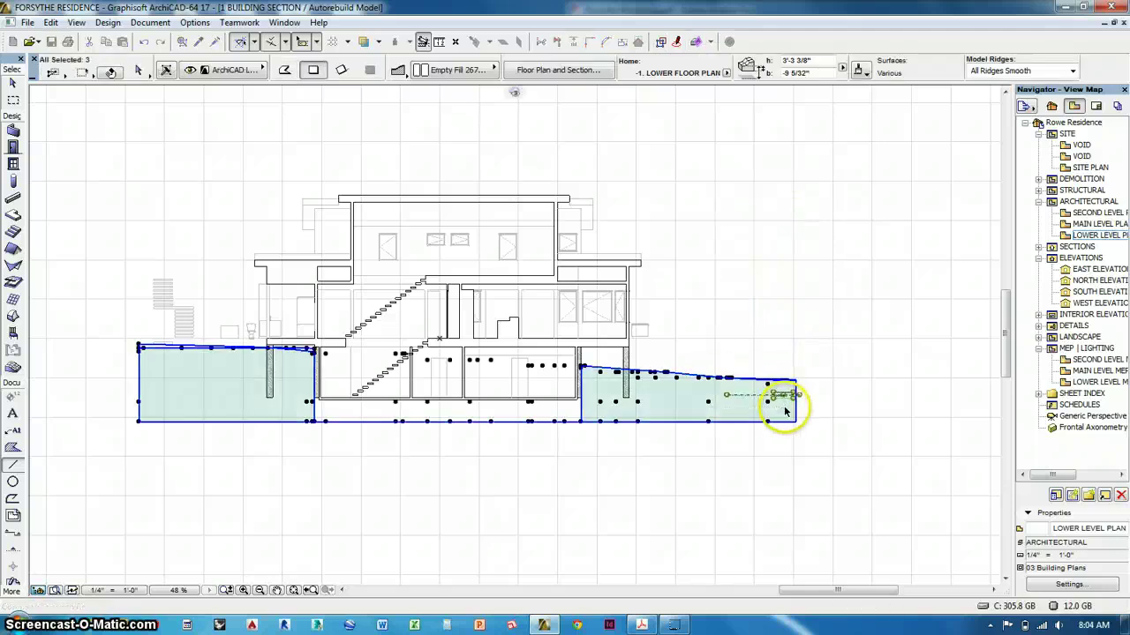
key("Delete")
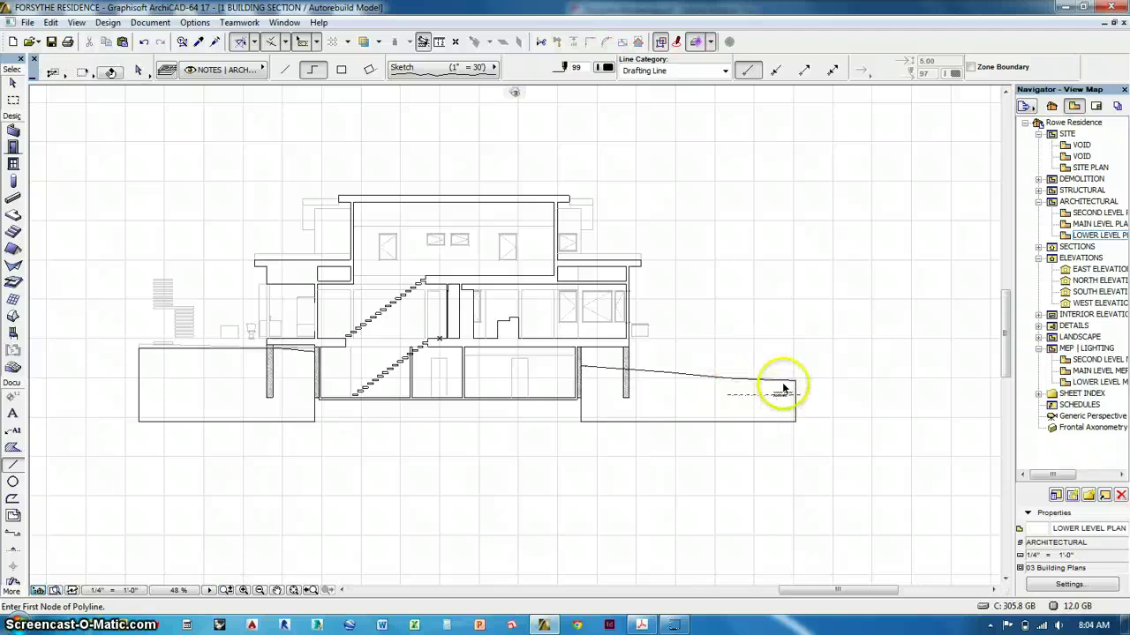
key("ctrl+z")
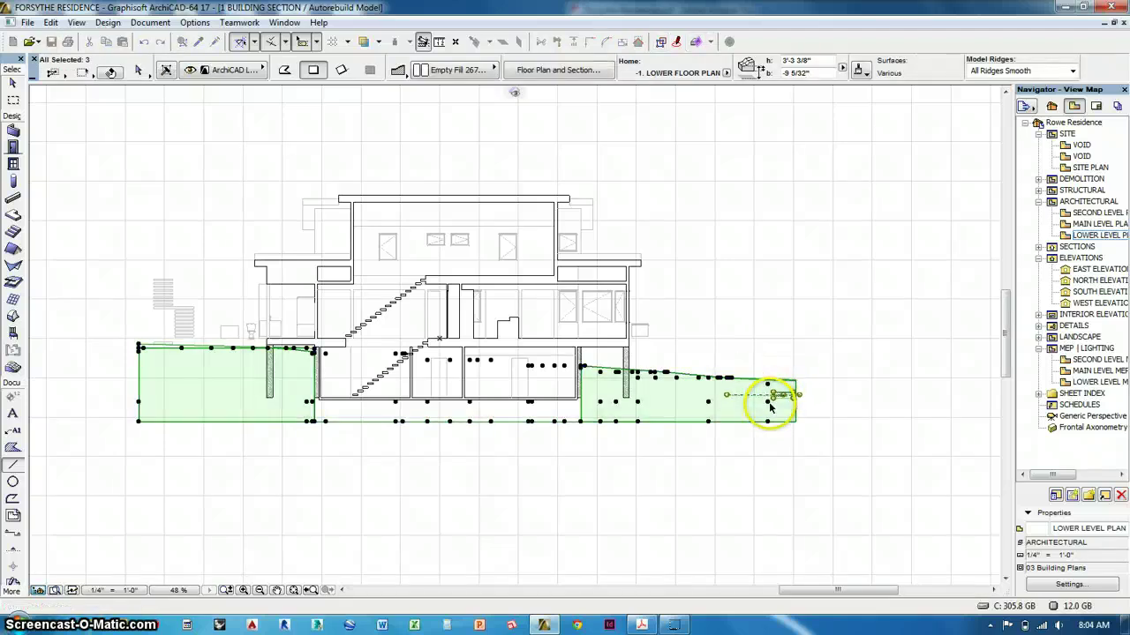
Delete only the remaining lowest level line, leaving the terrain mesh out of the selection
left_click(746, 381, "shift")
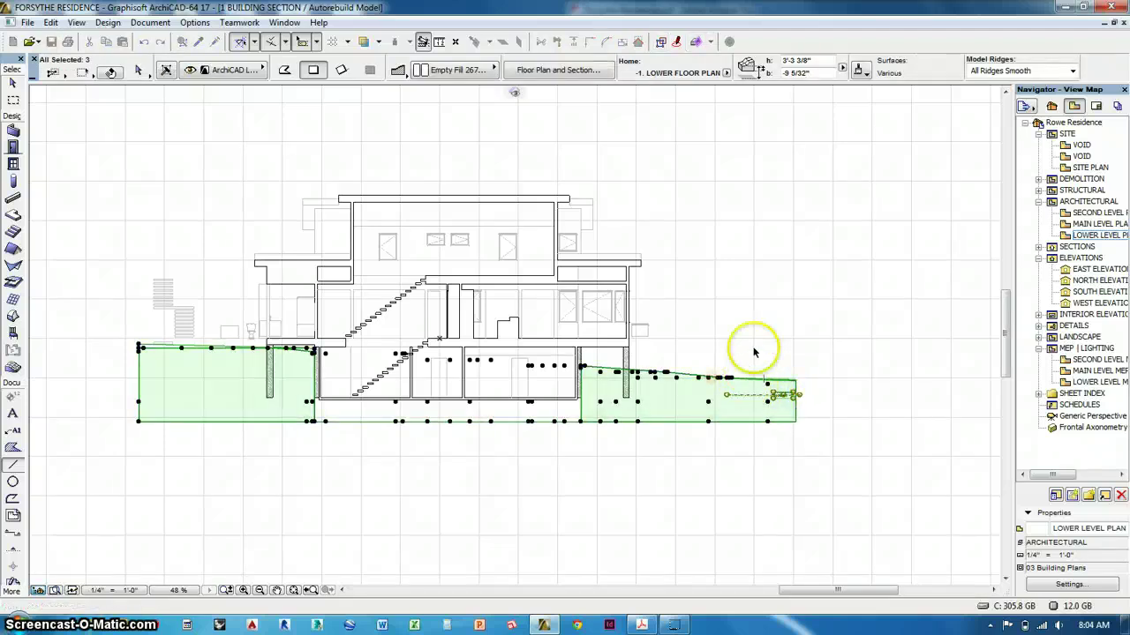
left_click(708, 381)
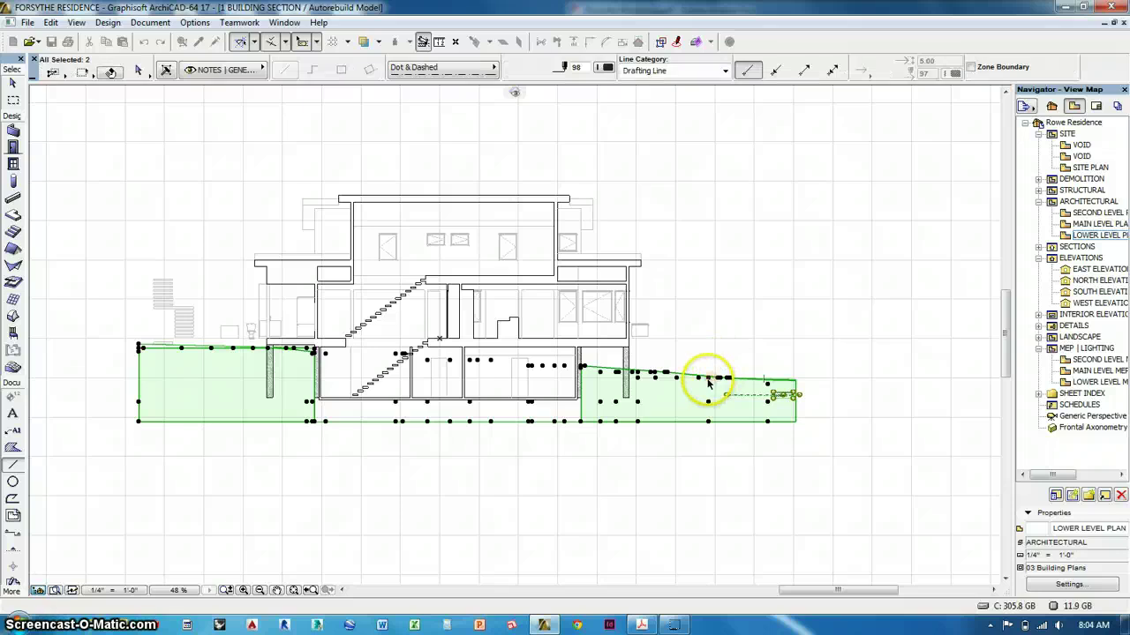
left_click(708, 383, "shift")
left_click(743, 334, "shift")
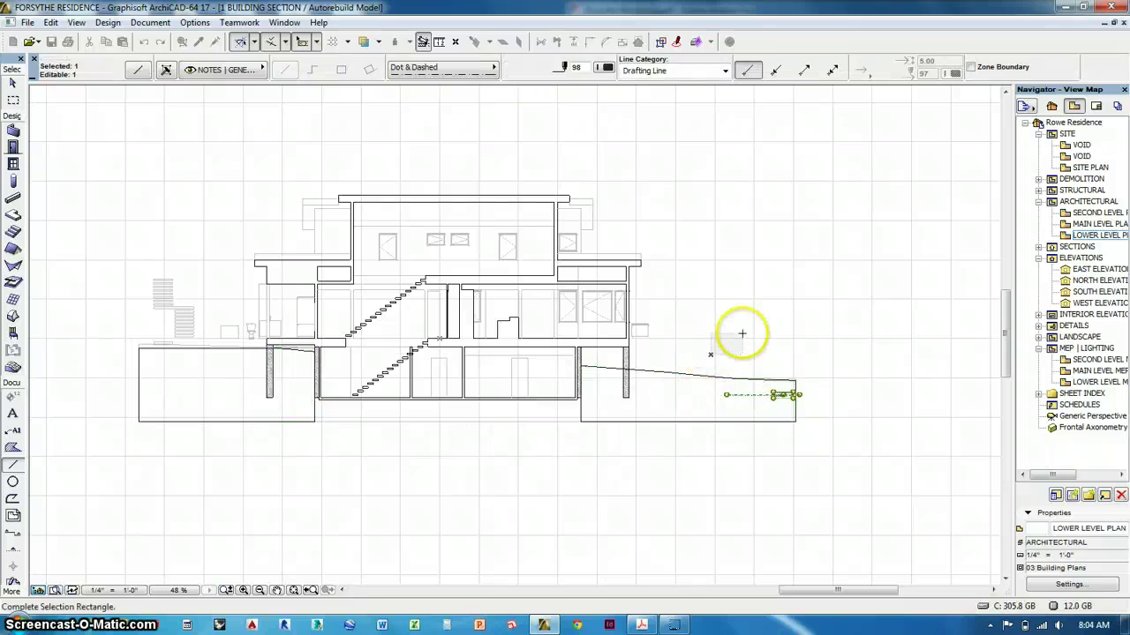
left_click(741, 334)
left_click(741, 334)
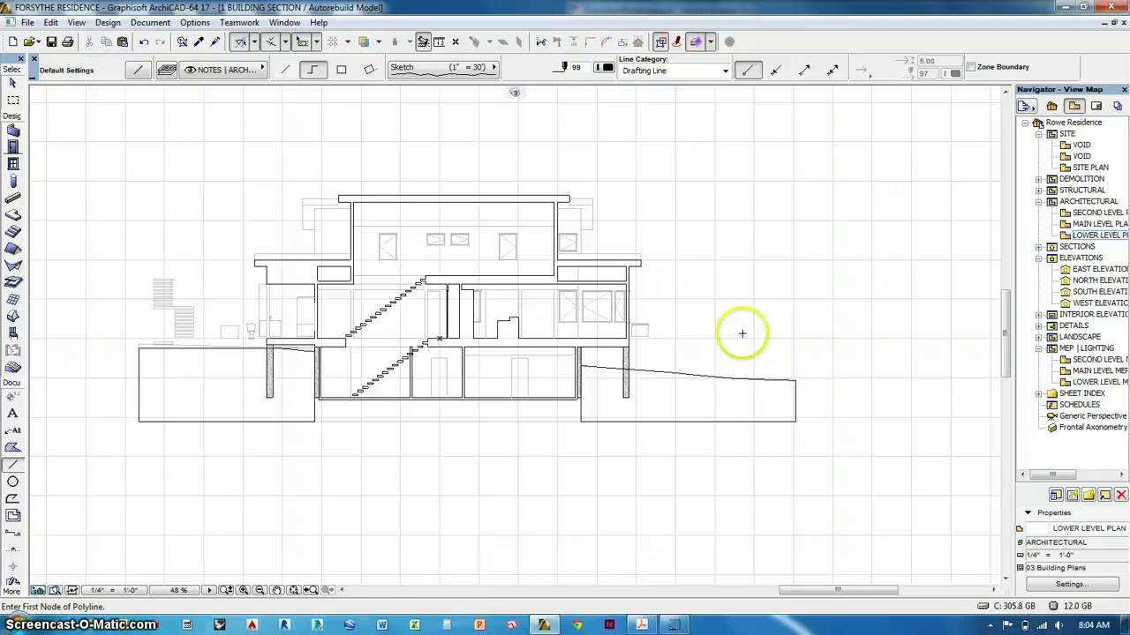
scroll(331, 373, "up", 5)
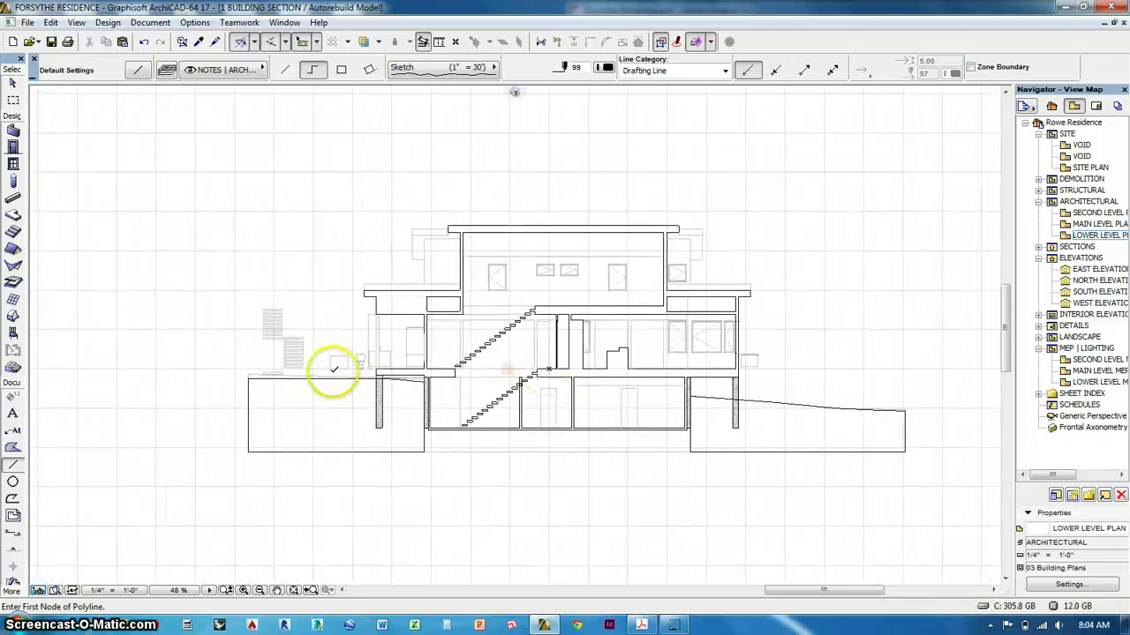
middle_click_drag(331, 373, 393, 373)
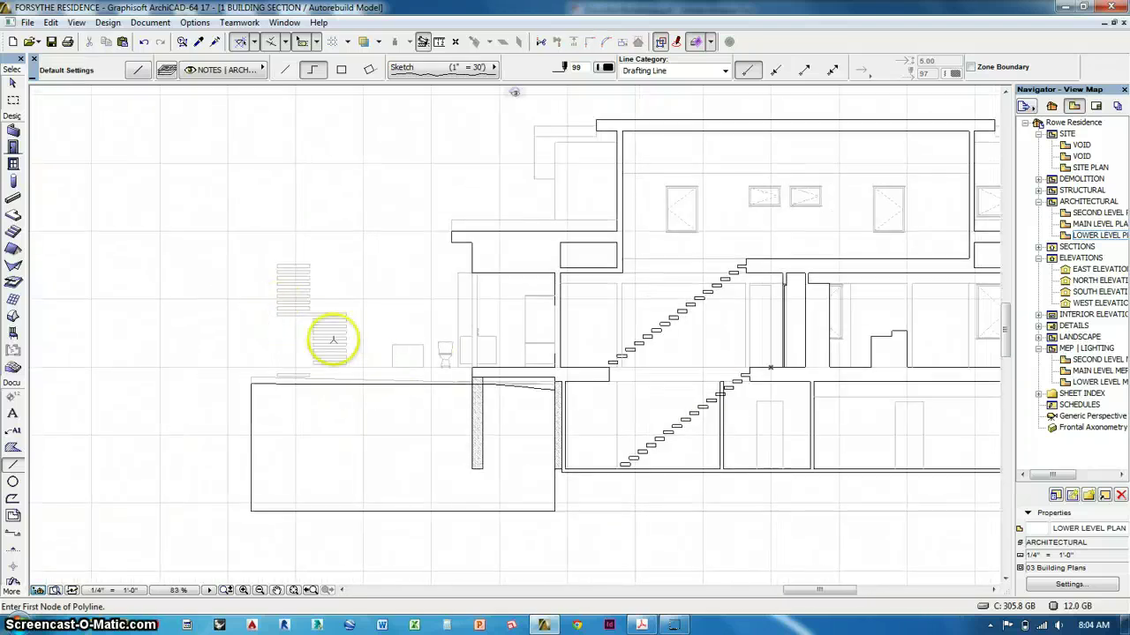
middle_click_drag(449, 371, 364, 344)
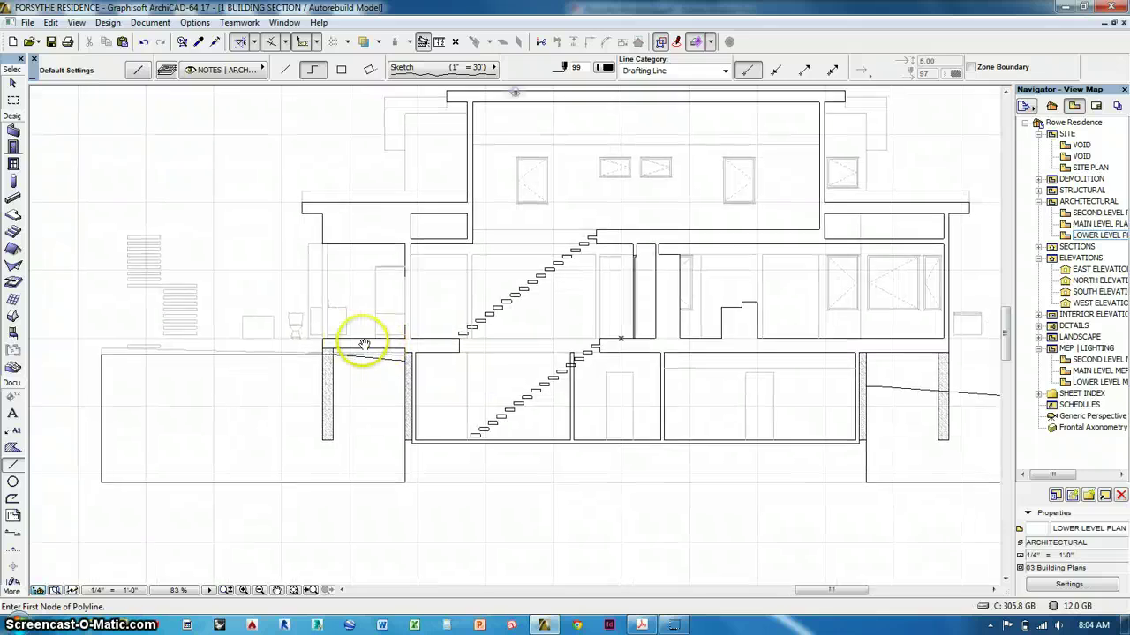
scroll(403, 323, "down", 1)
scroll(535, 335, "down", 1)
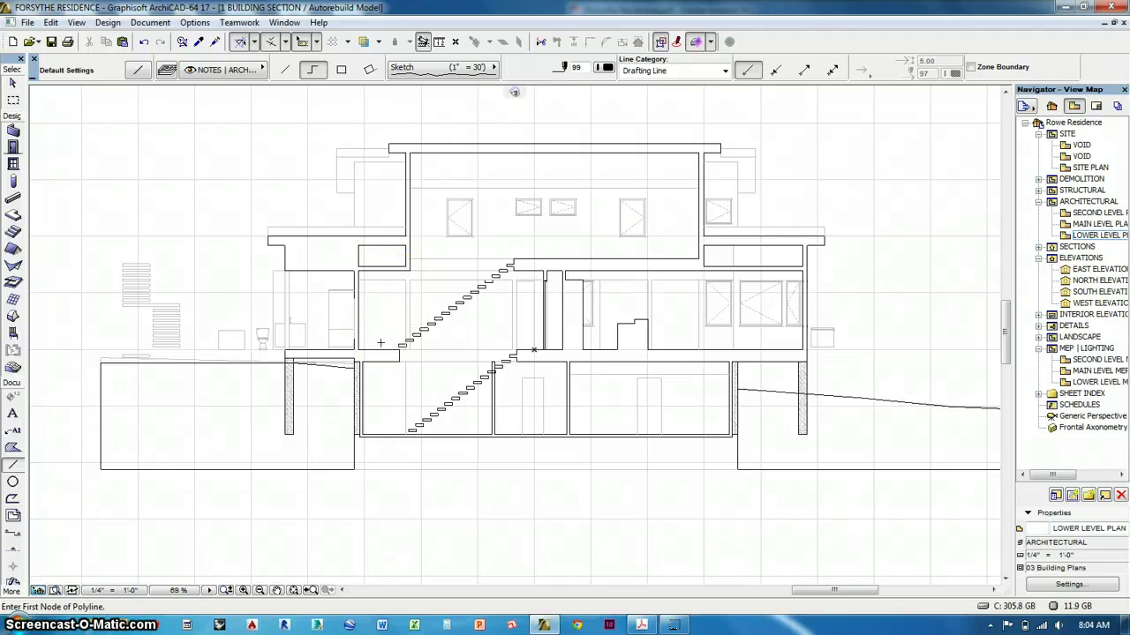
Back in the lower floor plan, set the building section's horizontal range to Limited
key("F2")
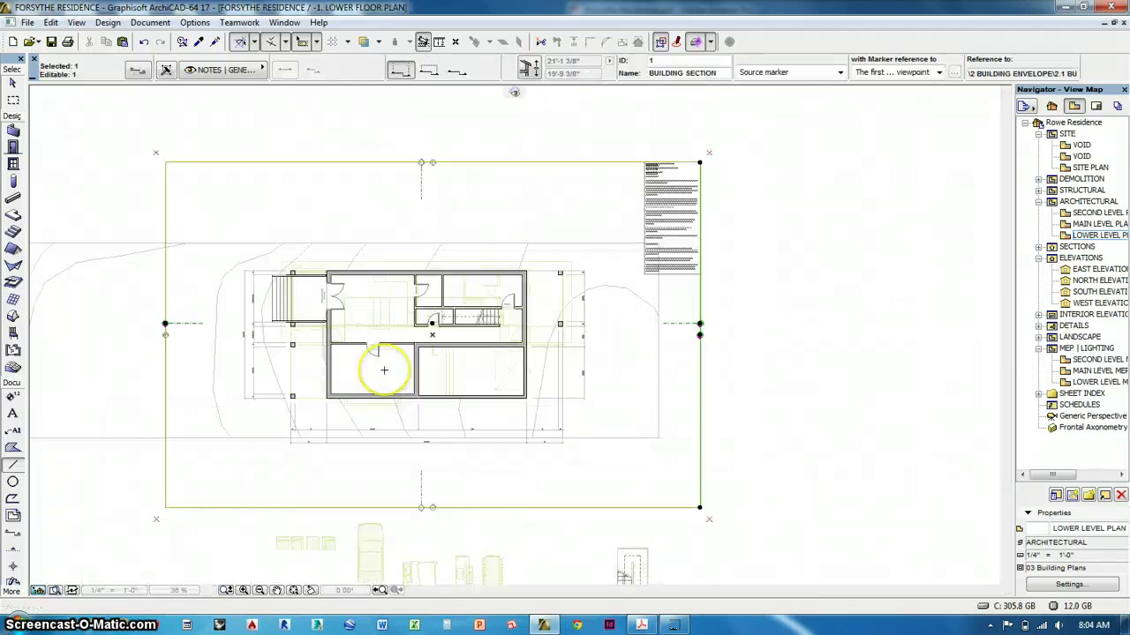
left_click(137, 70)
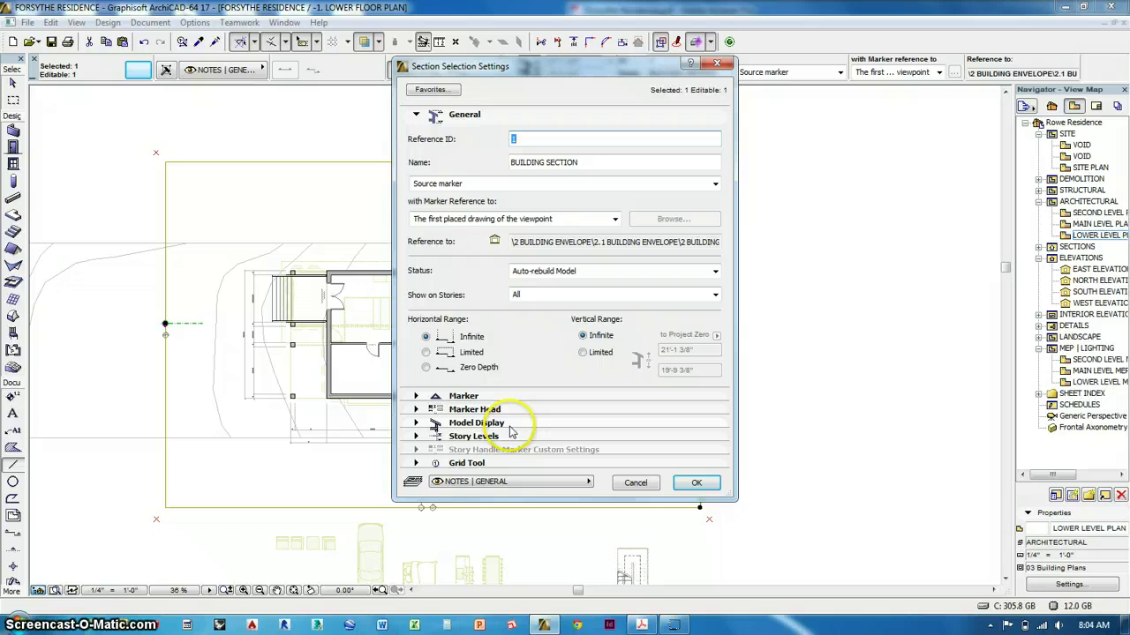
left_click(511, 425)
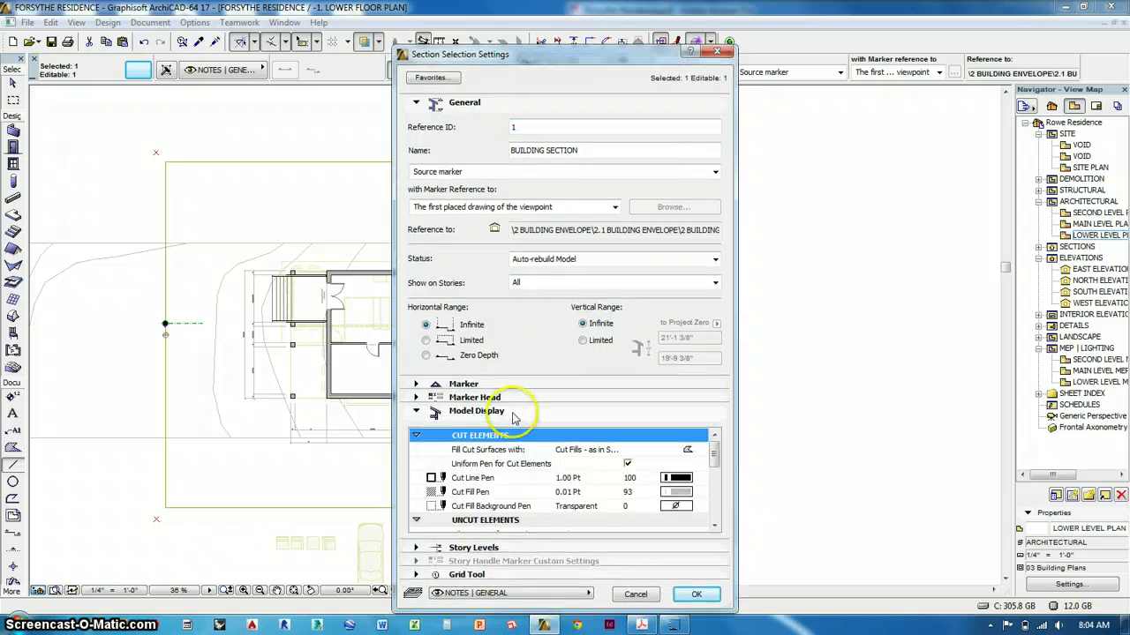
left_click(512, 413)
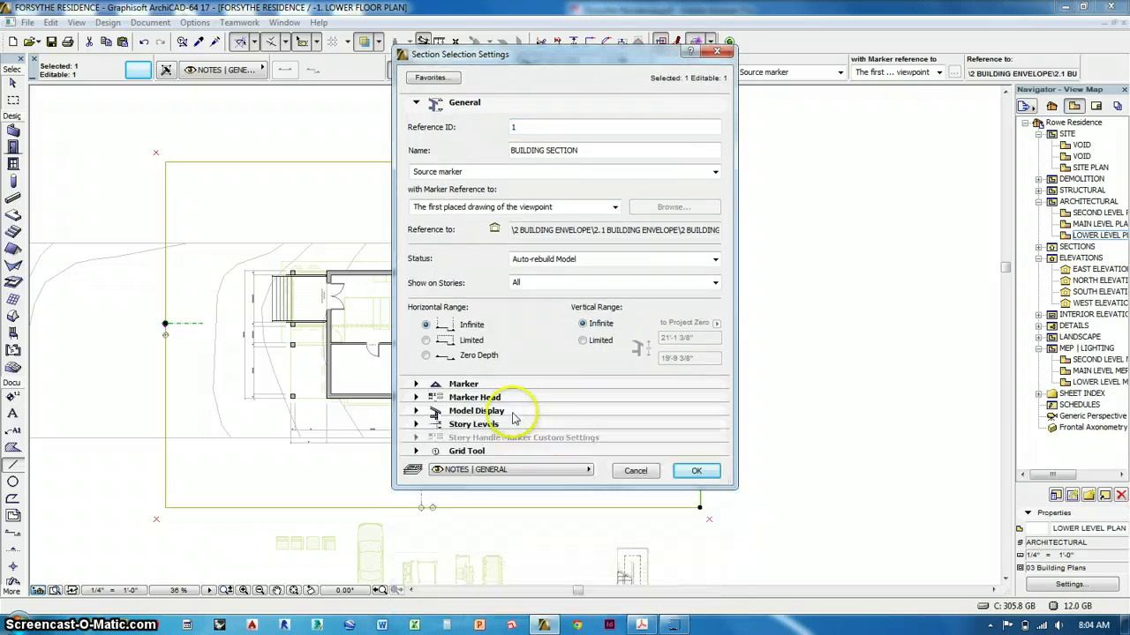
left_click(426, 342)
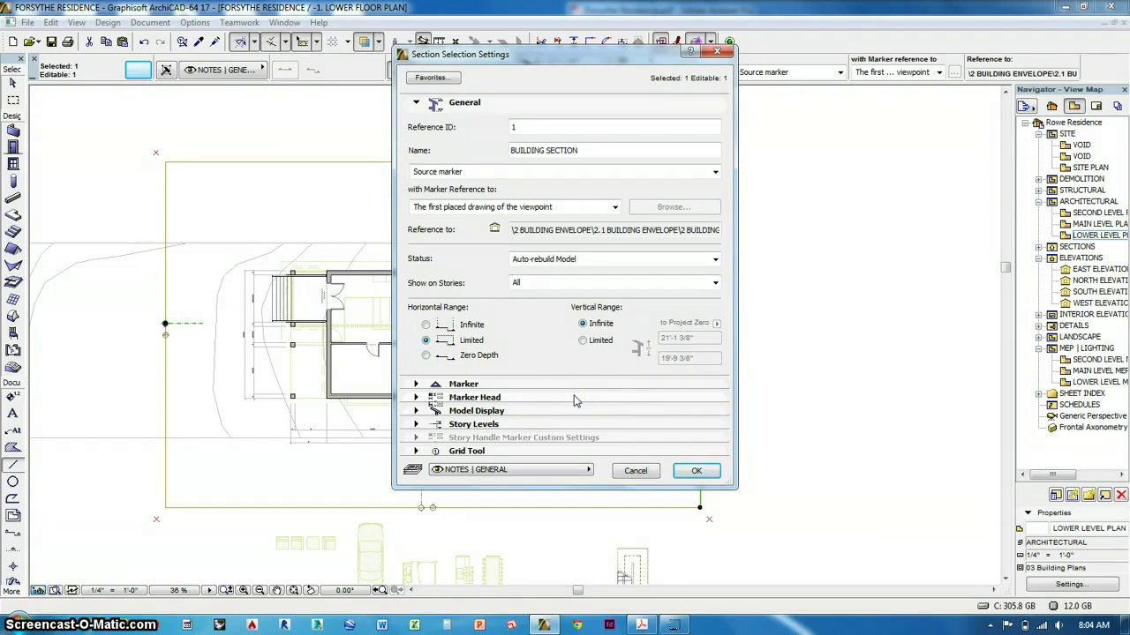
left_click(693, 472)
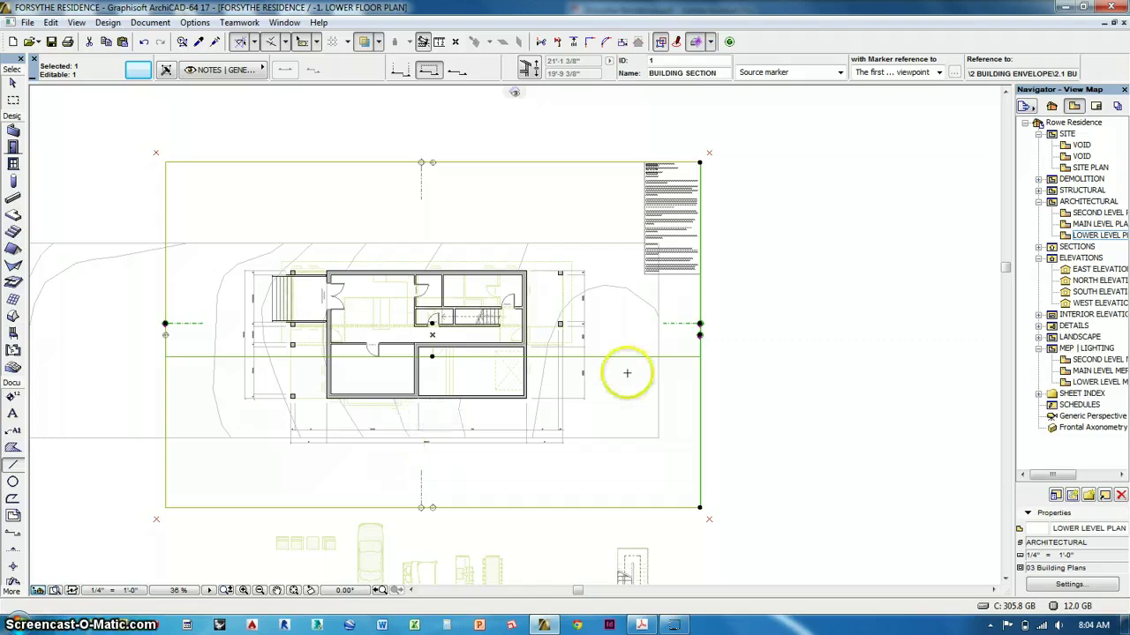
Move the section's depth limit line on the plan to just outside the house's lower exterior wall
left_click(433, 356)
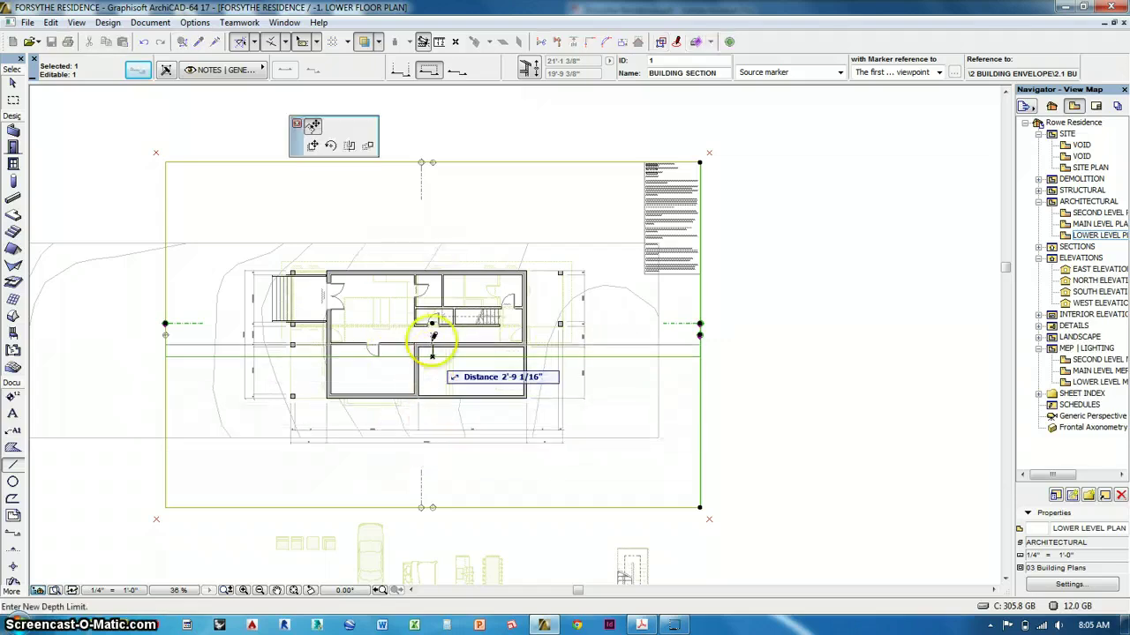
left_click(434, 406)
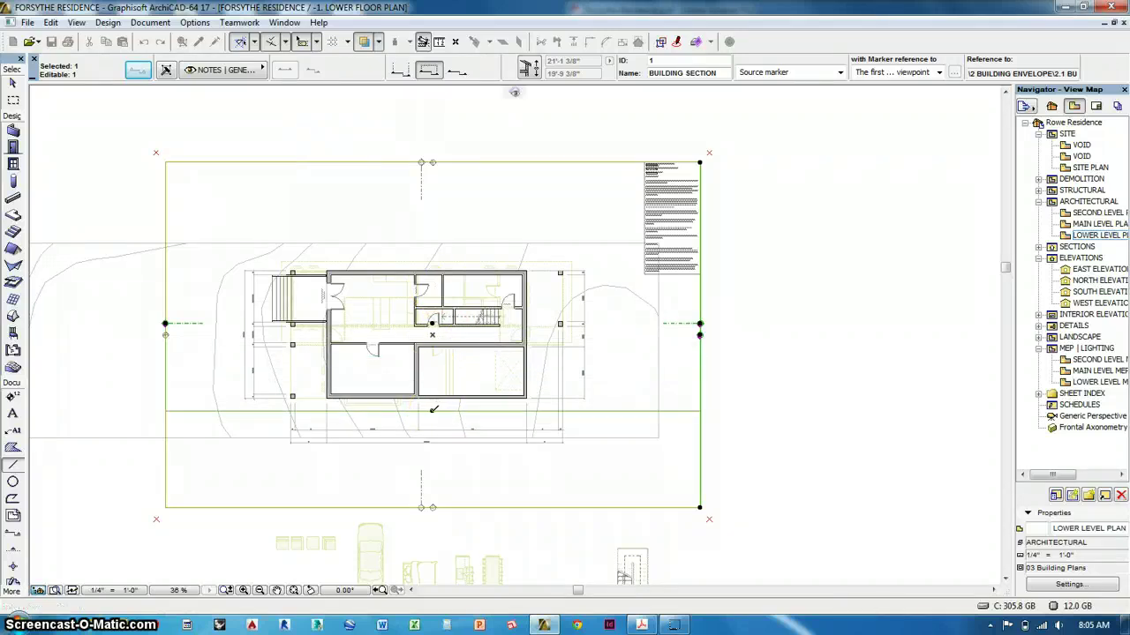
left_click(432, 410)
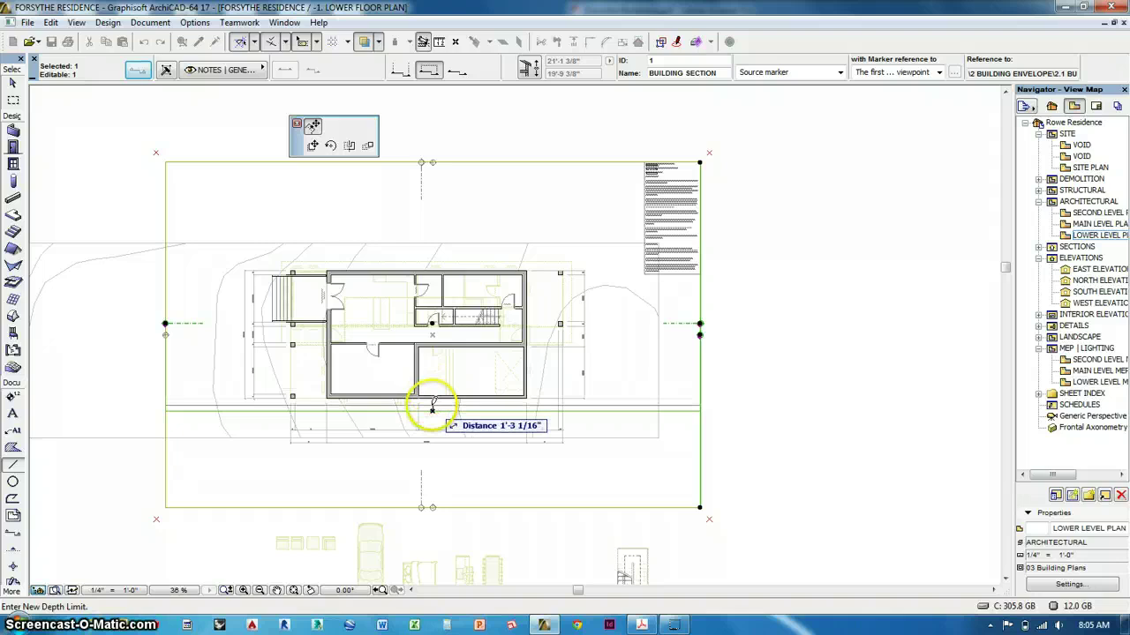
left_click(433, 414)
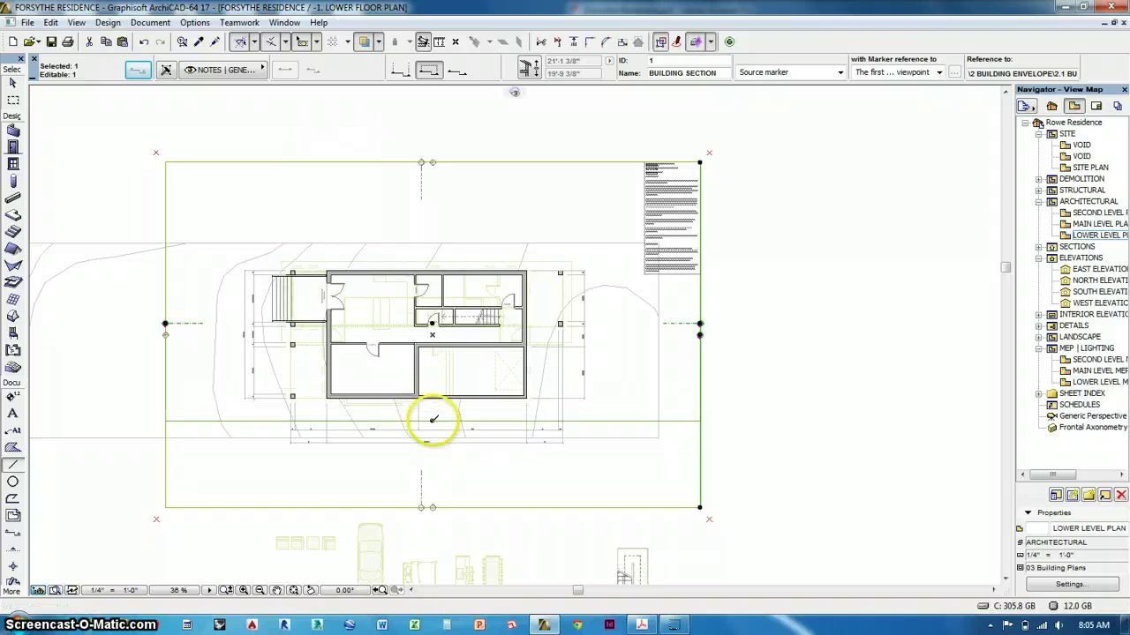
Open the building section from its marker on the lower floor plan and bring the whole house into view
right_click(813, 300)
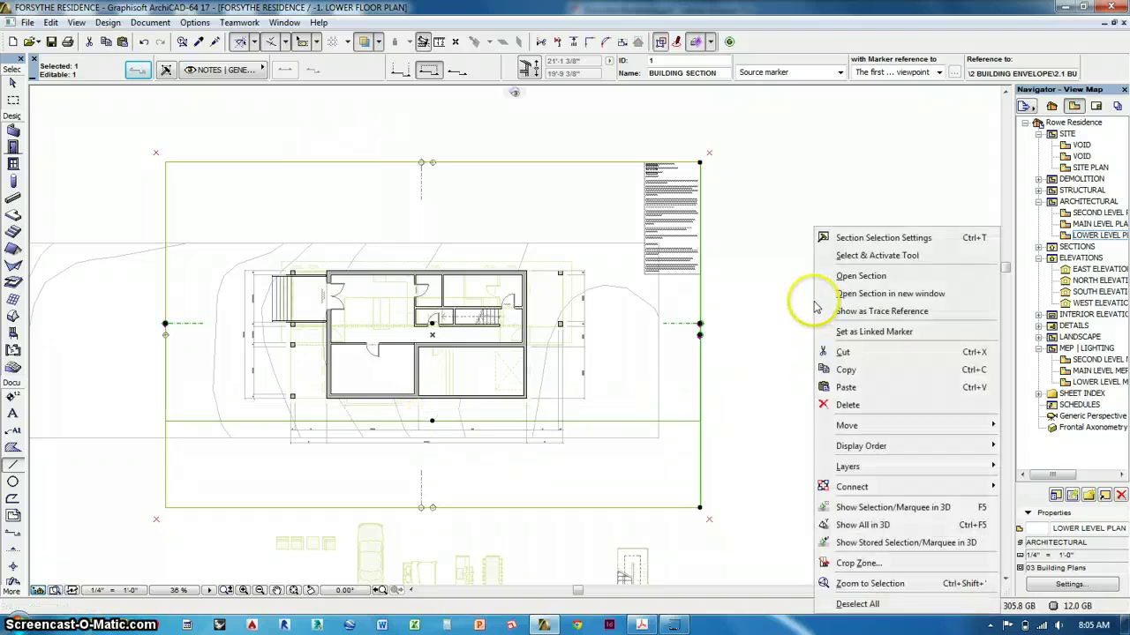
left_click(838, 276)
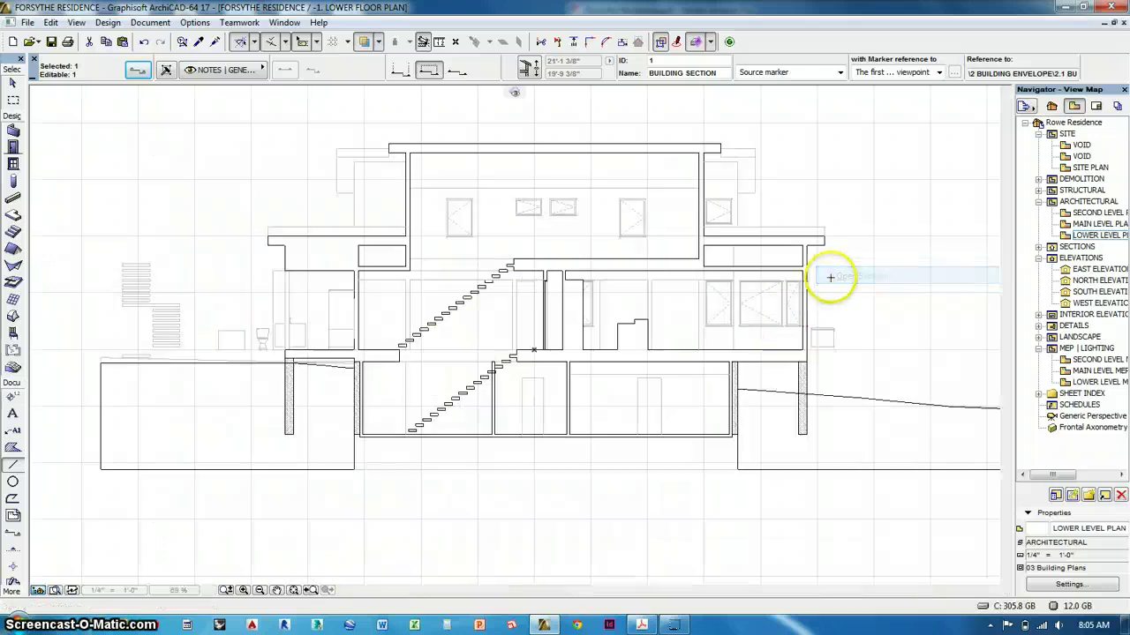
middle_click_drag(594, 302, 511, 355)
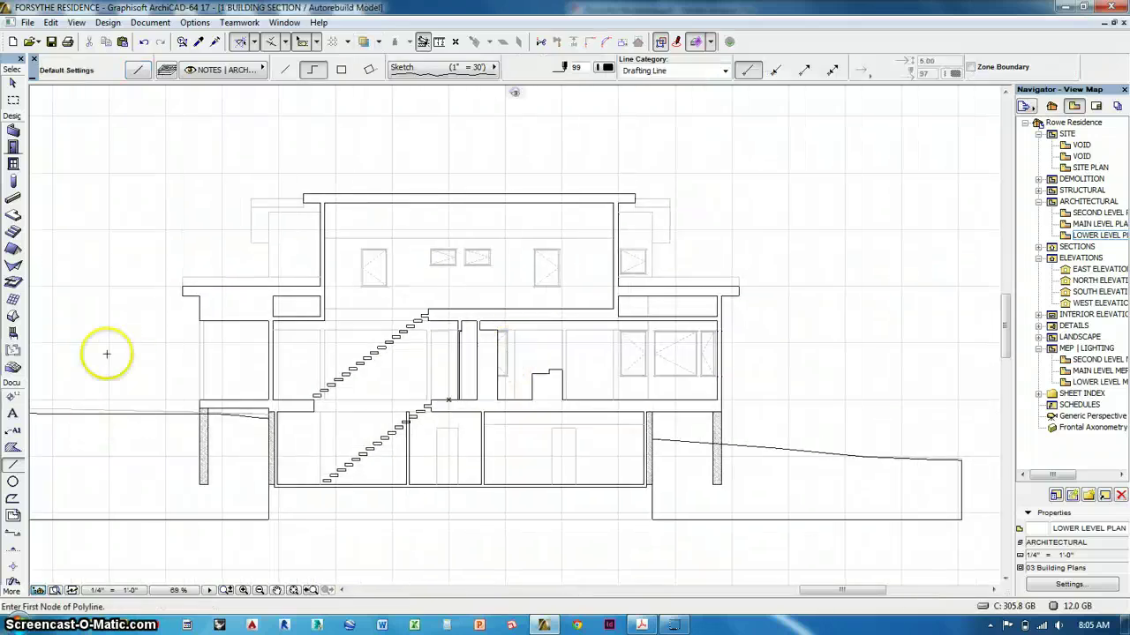
scroll(416, 365, "down", 2)
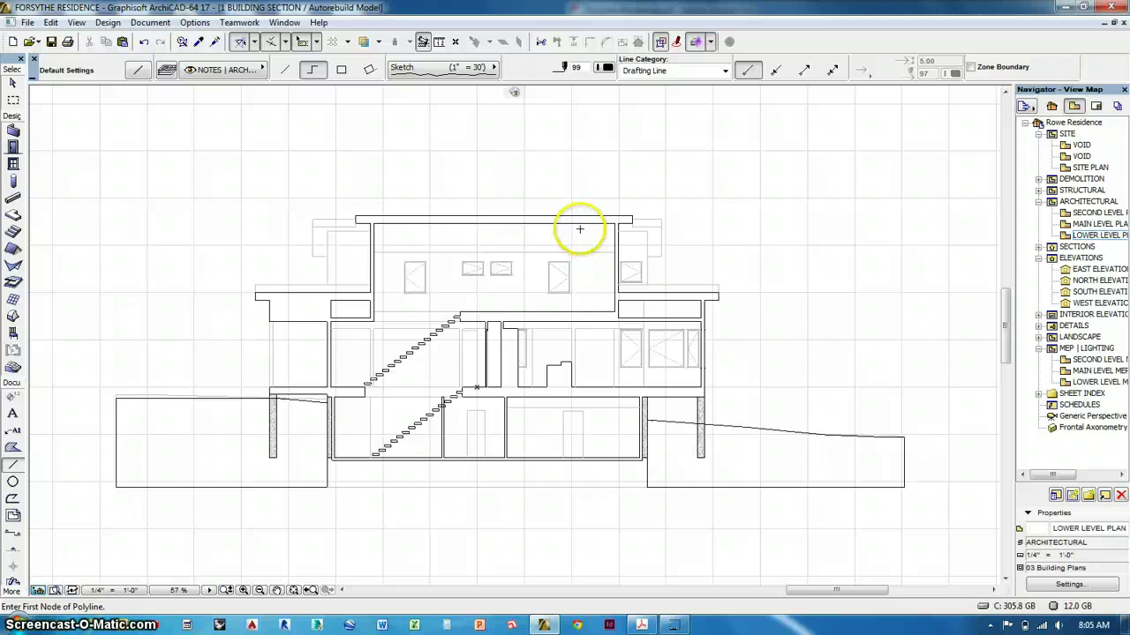
Change the building section's status to Drawing in its section settings, leaving it shown on all stories
right_click(714, 183)
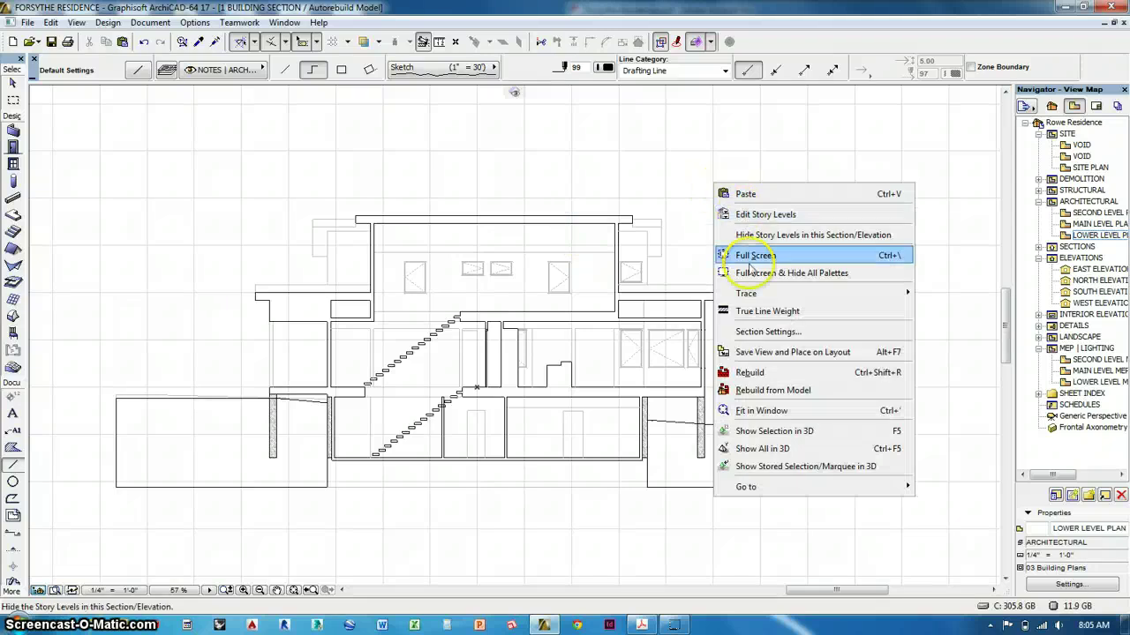
left_click(759, 331)
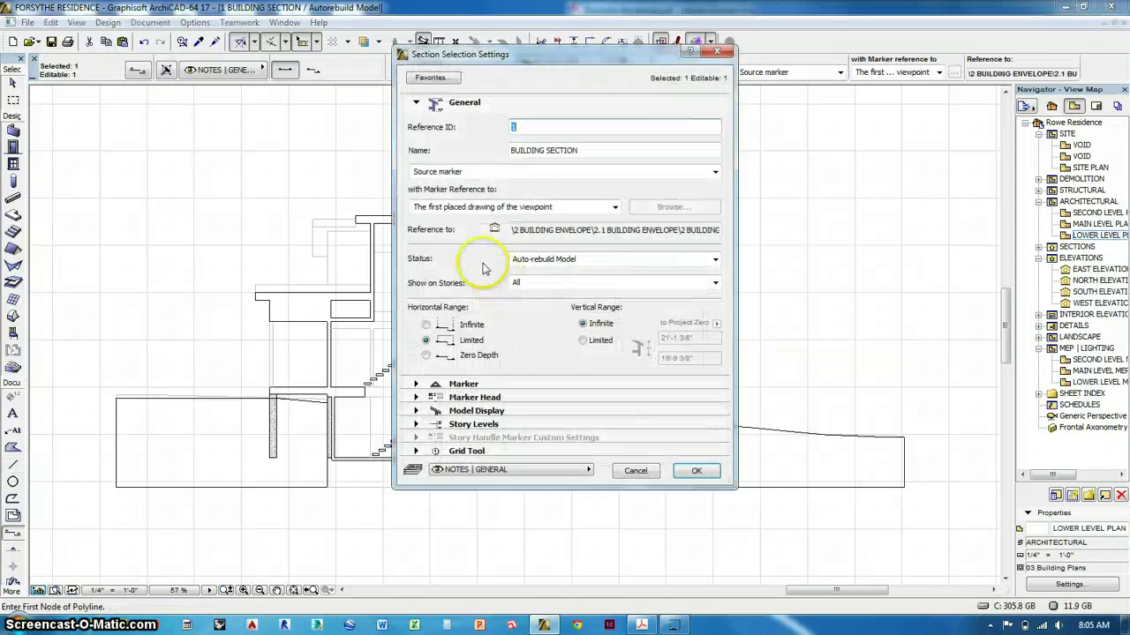
left_click(630, 283)
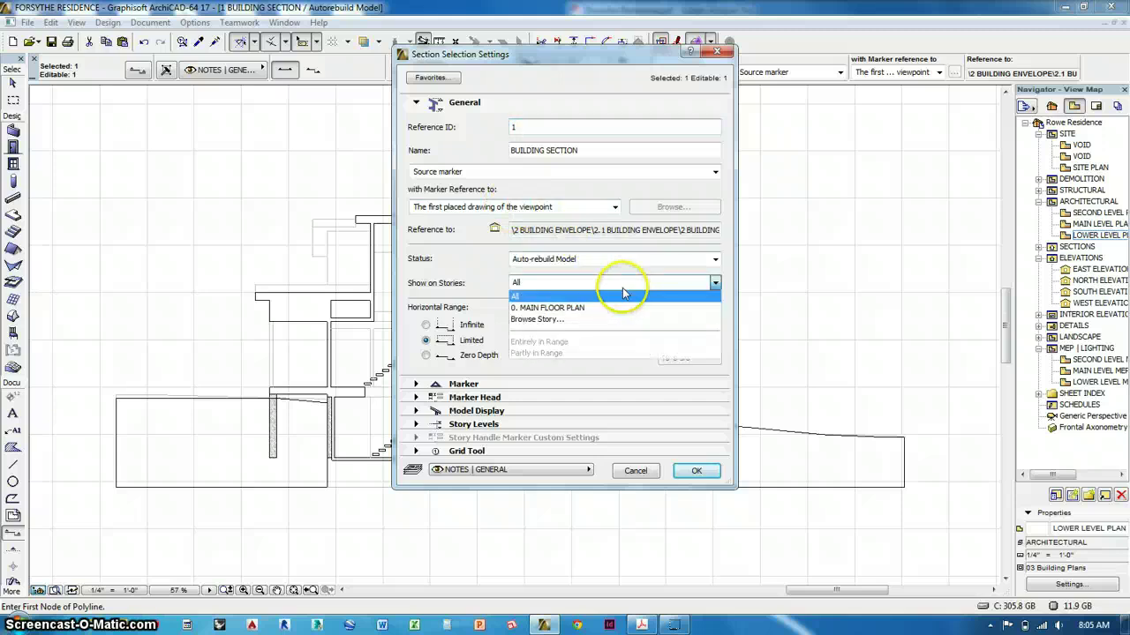
left_click(630, 269)
left_click(629, 258)
left_click(629, 295)
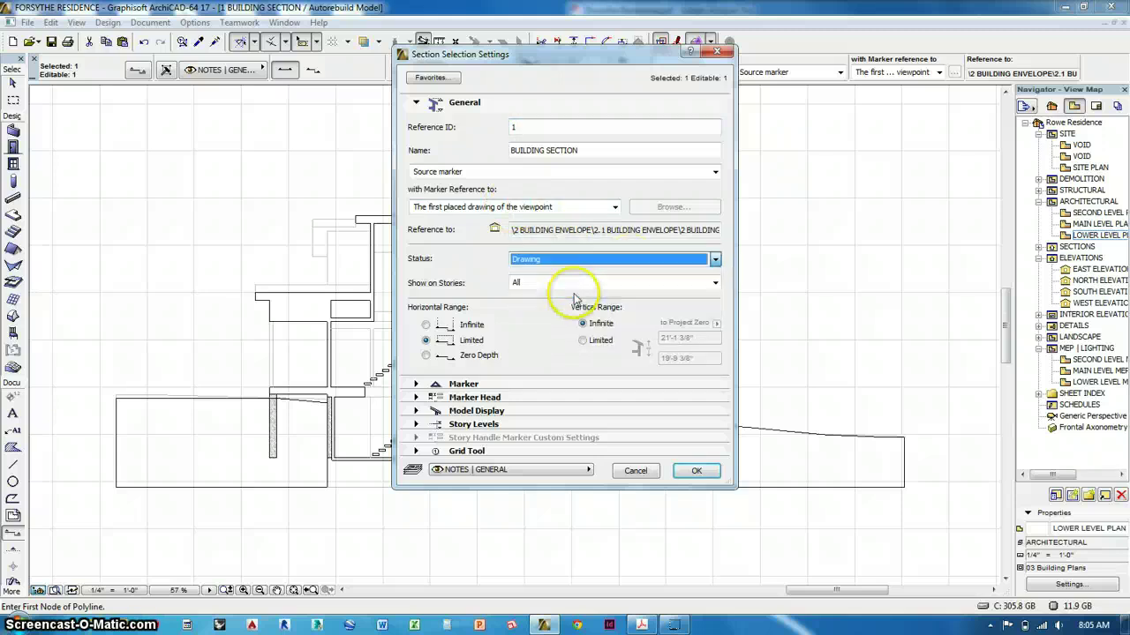
left_click(691, 471)
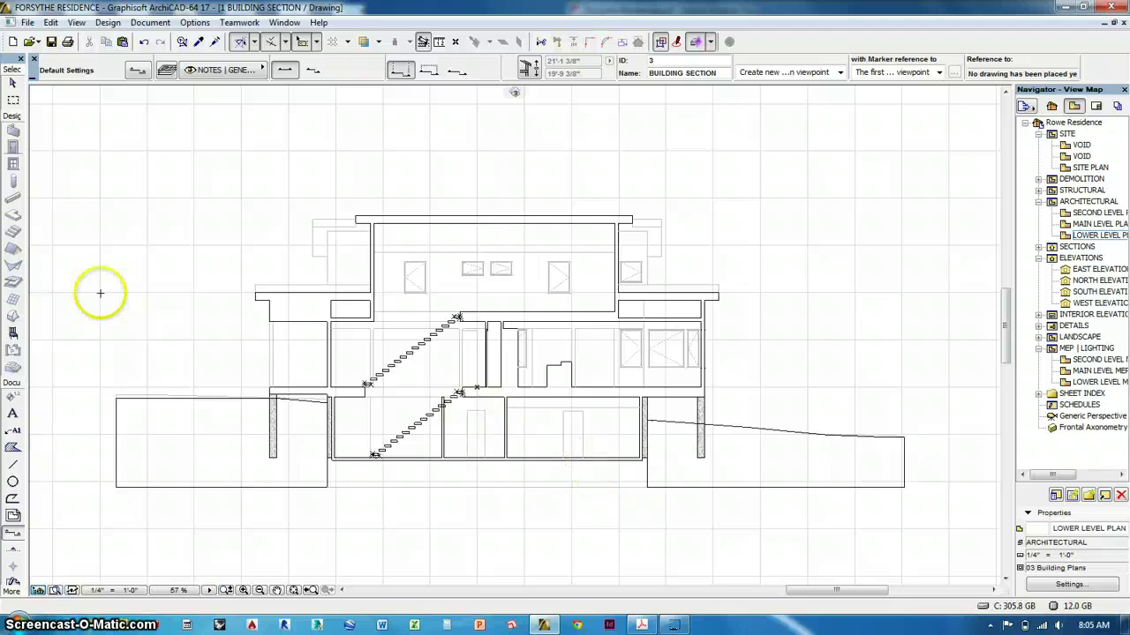
Select all the fills in the building section and delete them
left_click(12, 450)
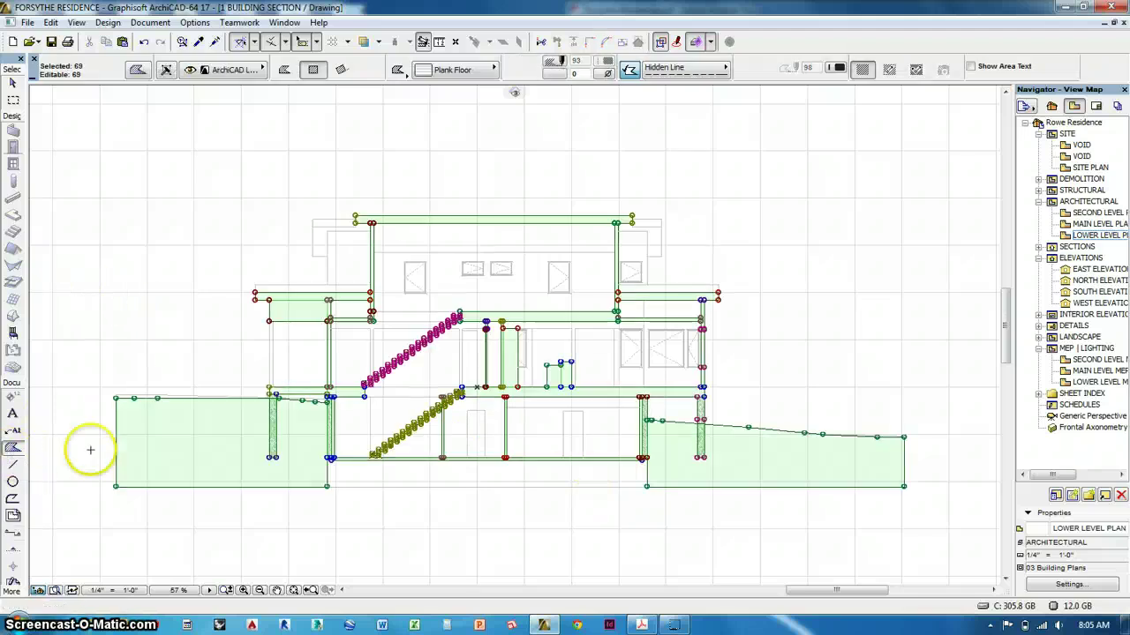
key("ctrl+a")
key("Escape")
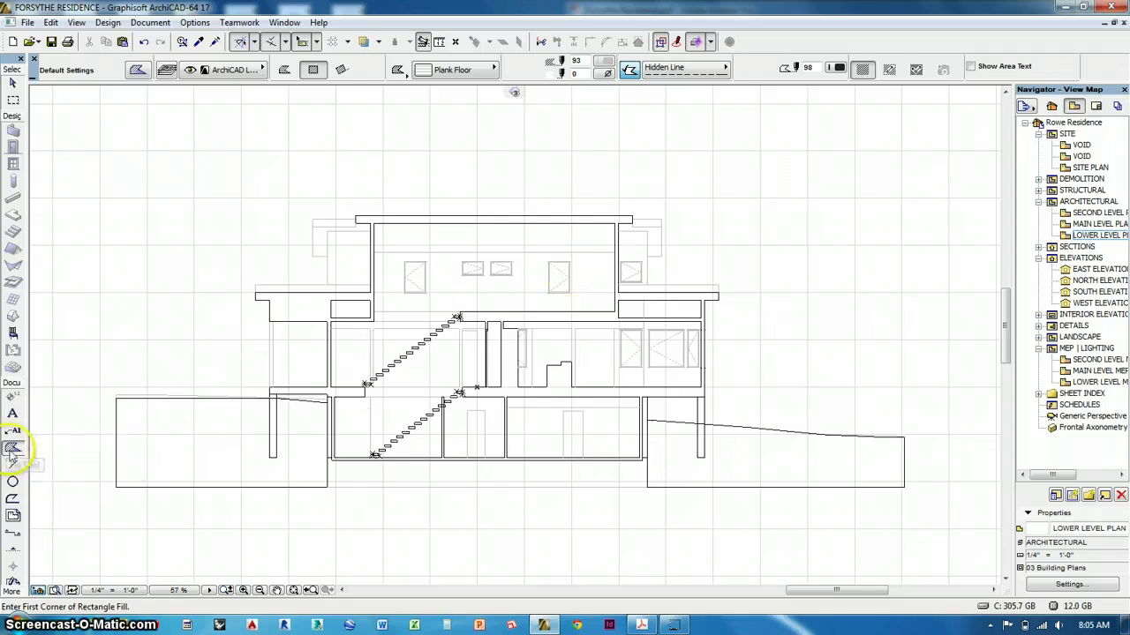
Select all the hotspots along the section's stairs with the Hotspot tool active and delete them
middle_click_drag(179, 394, 248, 399)
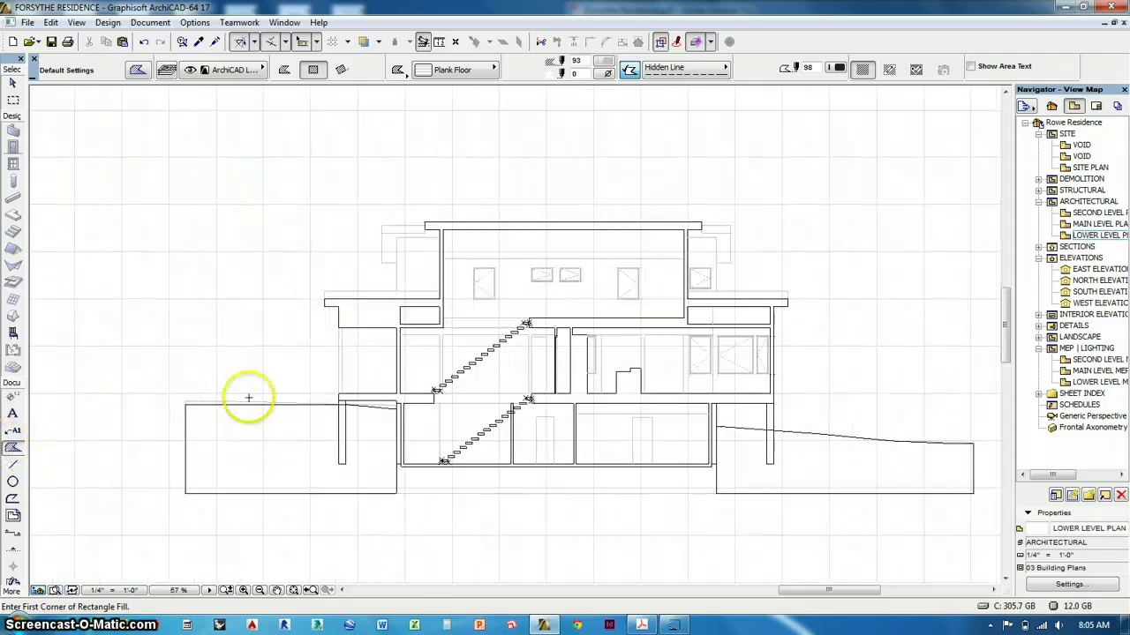
scroll(596, 210, "up", 1)
middle_click_drag(646, 293, 616, 259)
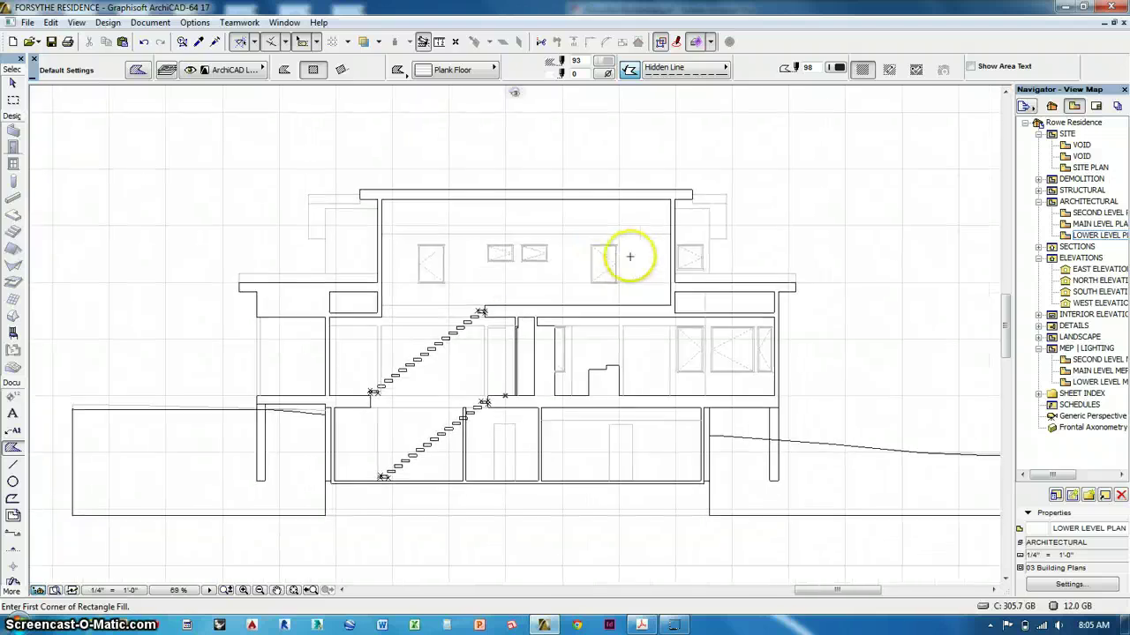
scroll(18, 552, "down", 2)
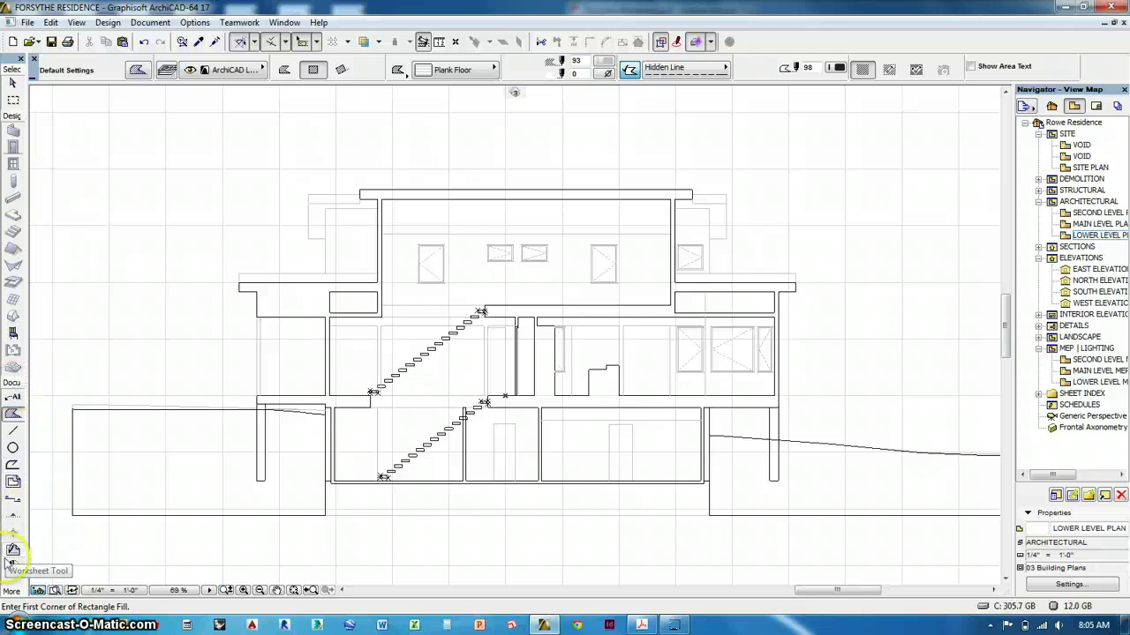
left_click(24, 588)
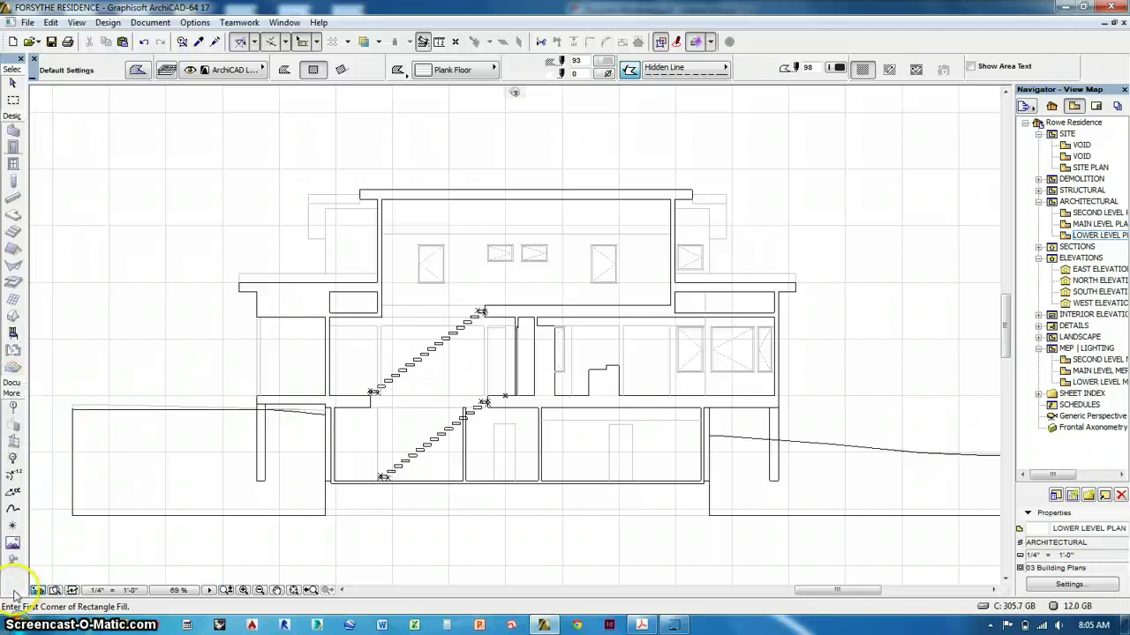
left_click(14, 527)
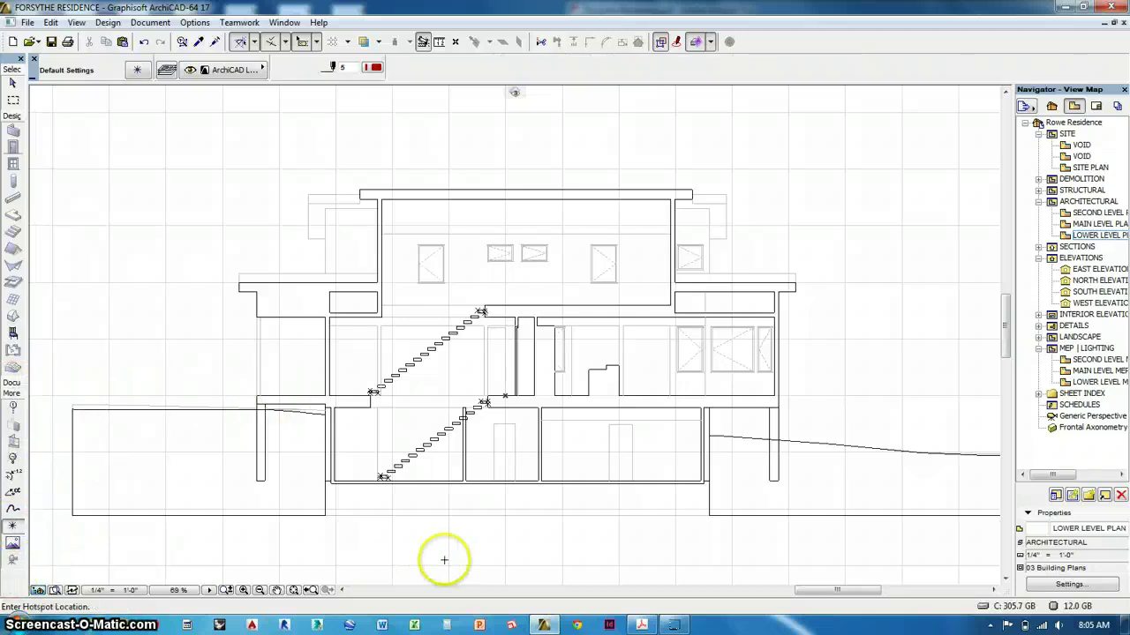
key("ctrl+a")
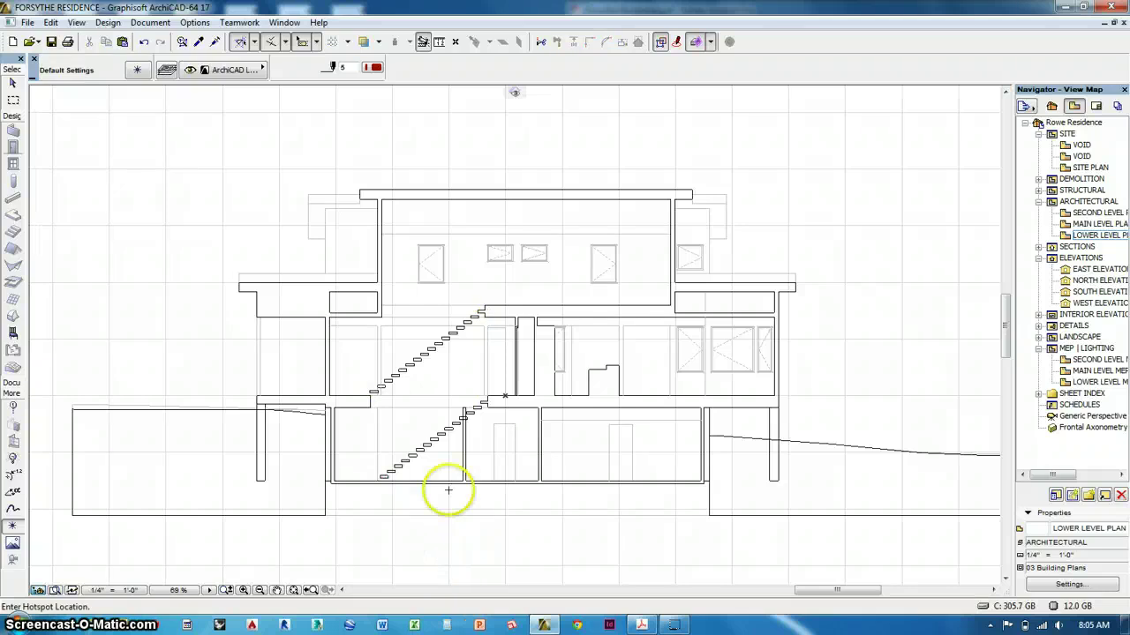
Delete the rectangle of lines outlining the cavity under the low roof east of the upper level, beside the main-level windows
scroll(533, 464, "down", 3)
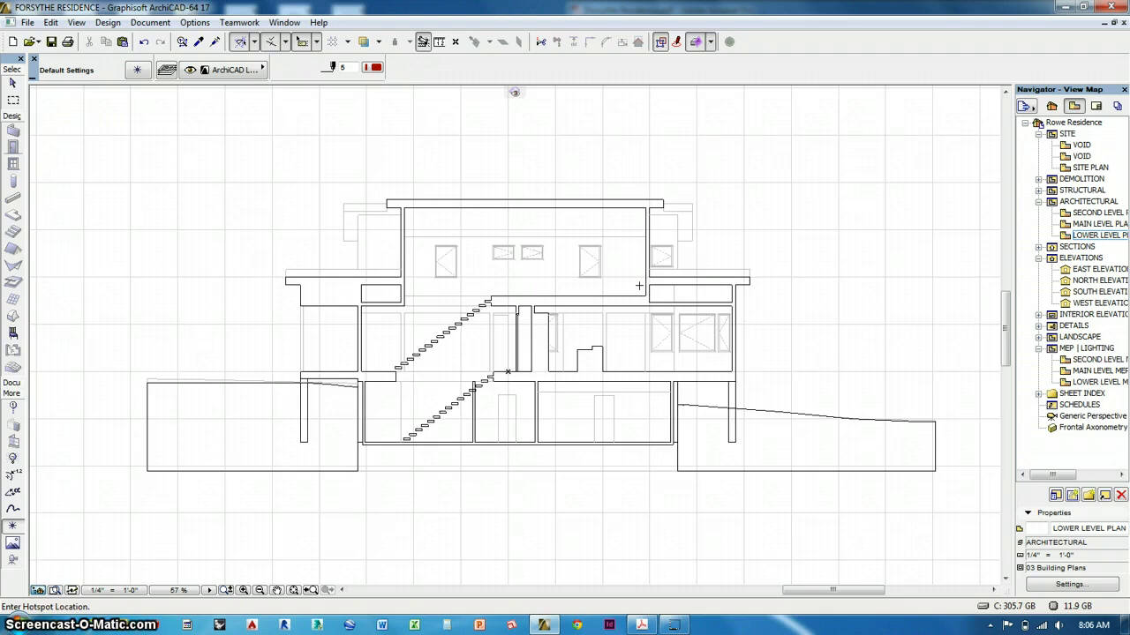
scroll(739, 303, "up", 5)
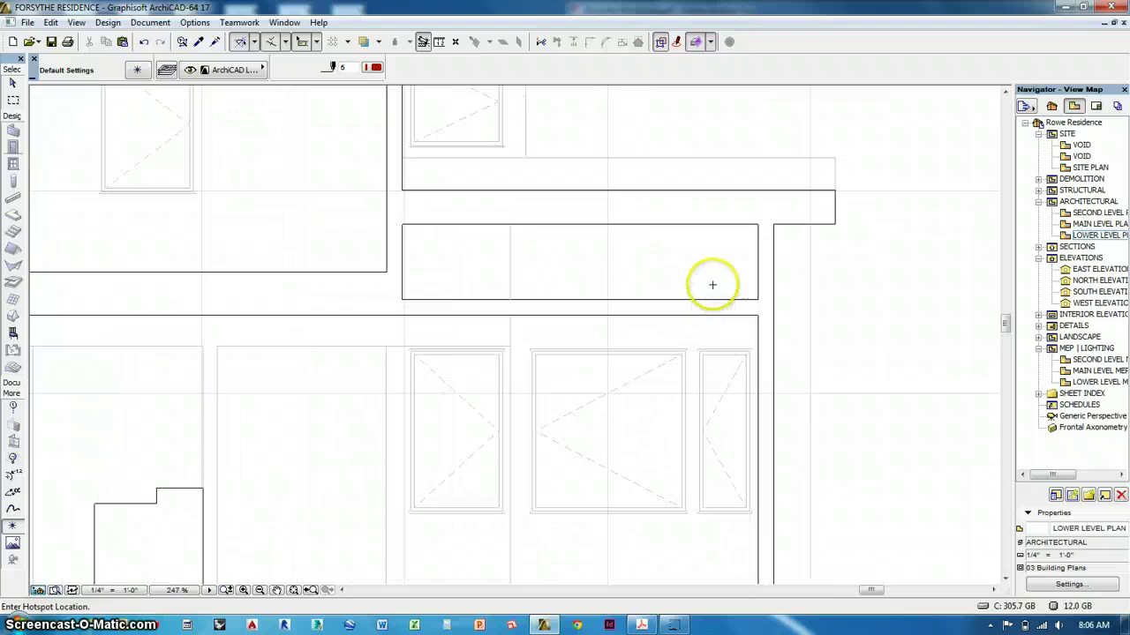
left_click_drag(767, 212, 396, 305)
key("Delete")
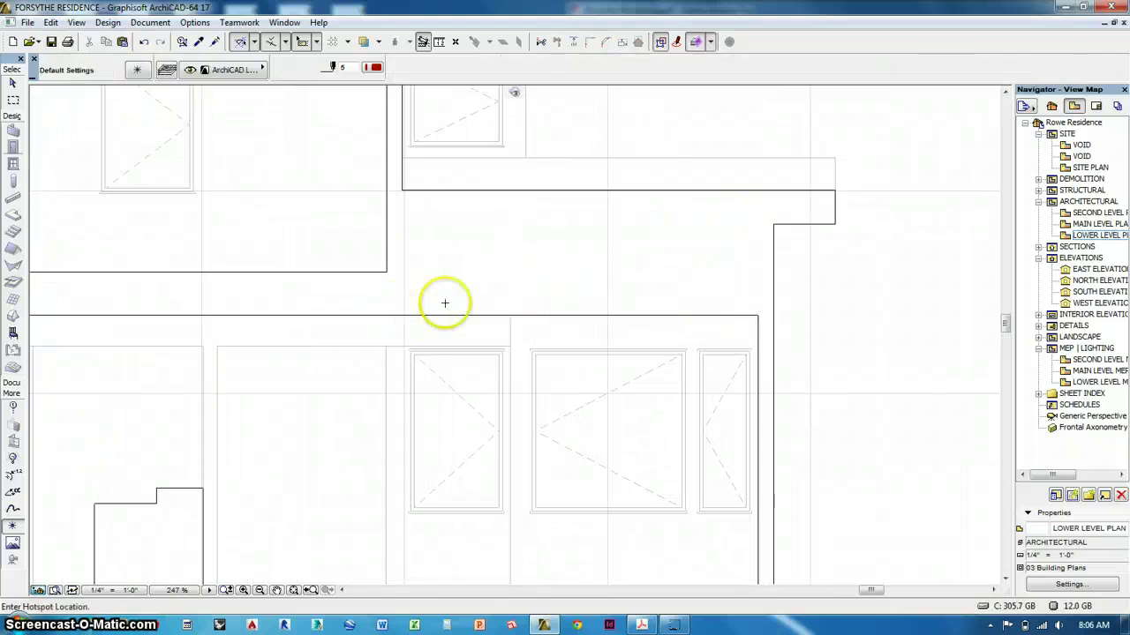
Turn off the grid display in the section
middle_click_drag(462, 290, 602, 316)
scroll(602, 316, "down", 1)
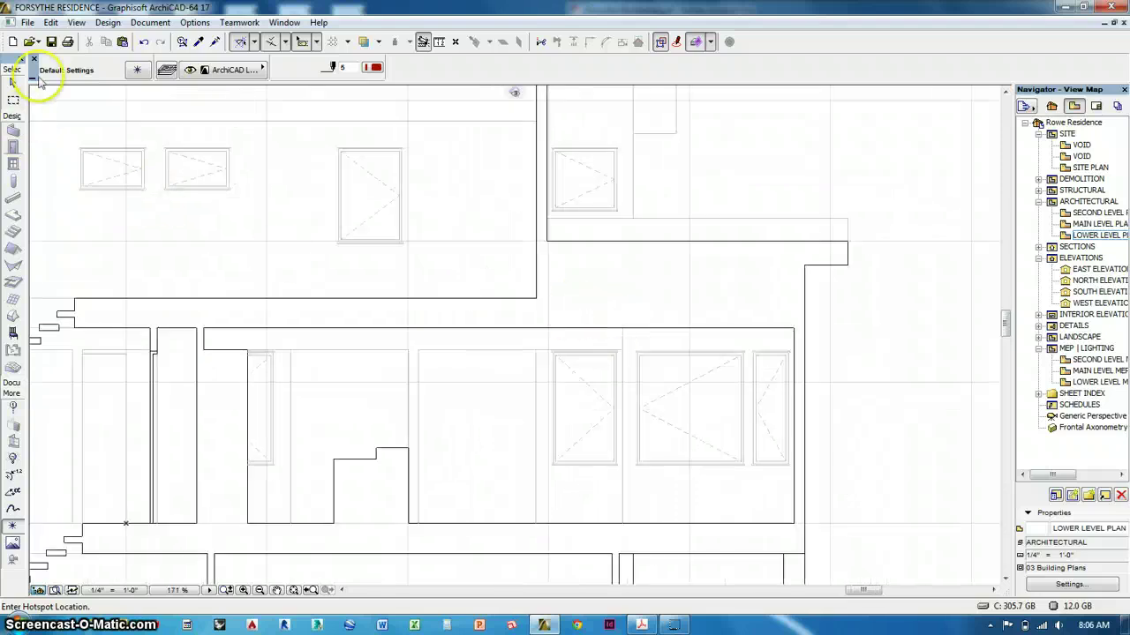
left_click(50, 22)
mouse_move(76, 22)
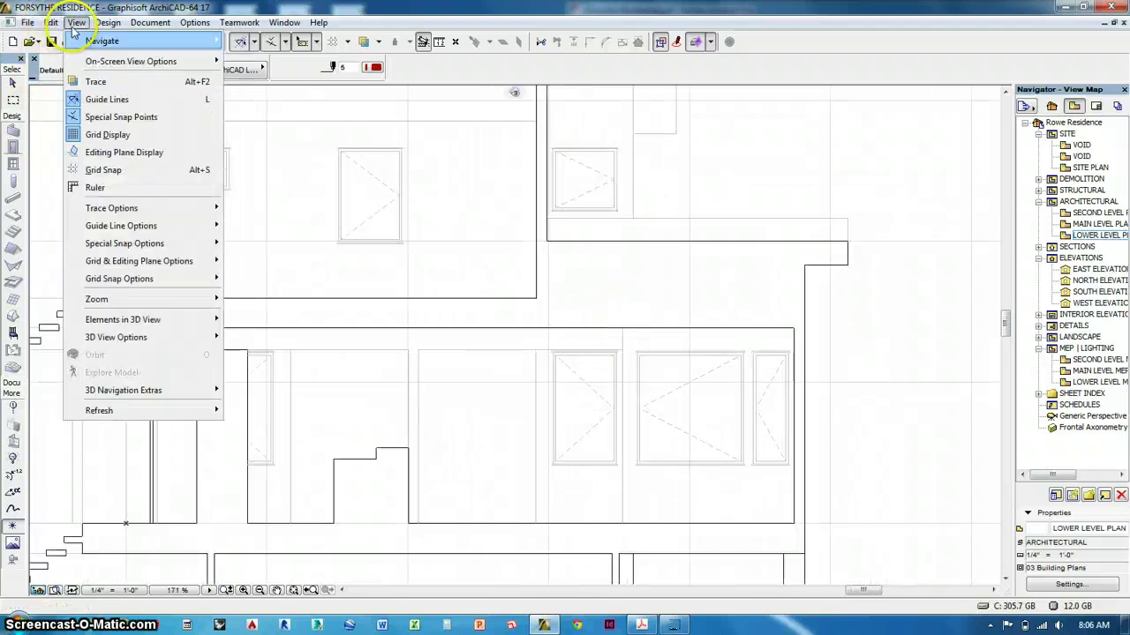
left_click(99, 132)
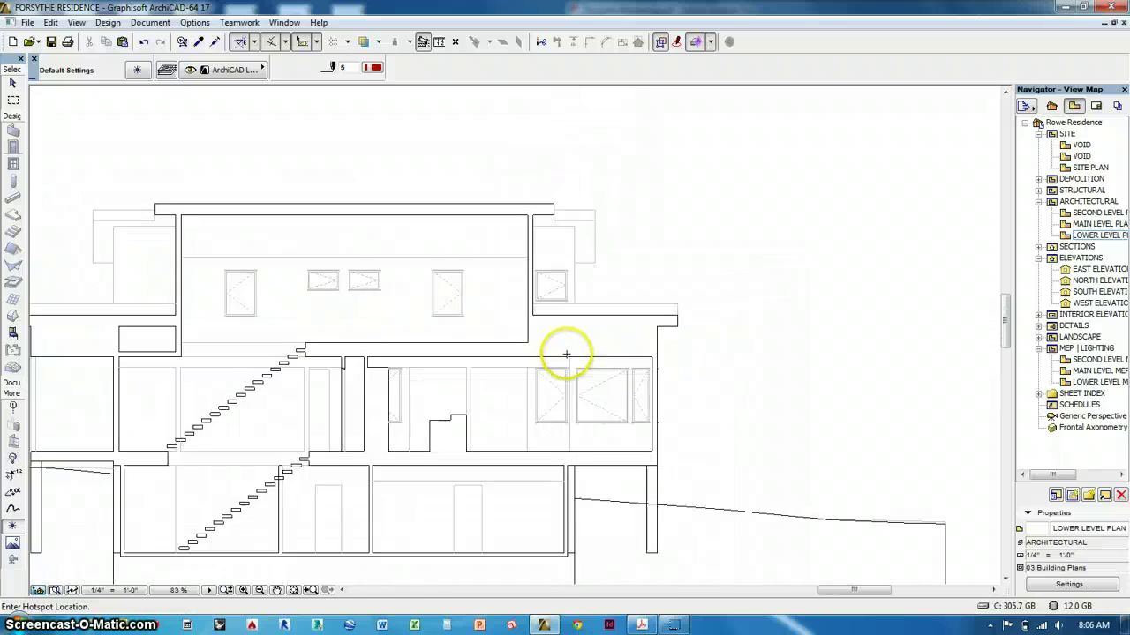
Delete the rectangular cavity outline under the low roof on the stair side of the house
scroll(418, 244, "up", 4)
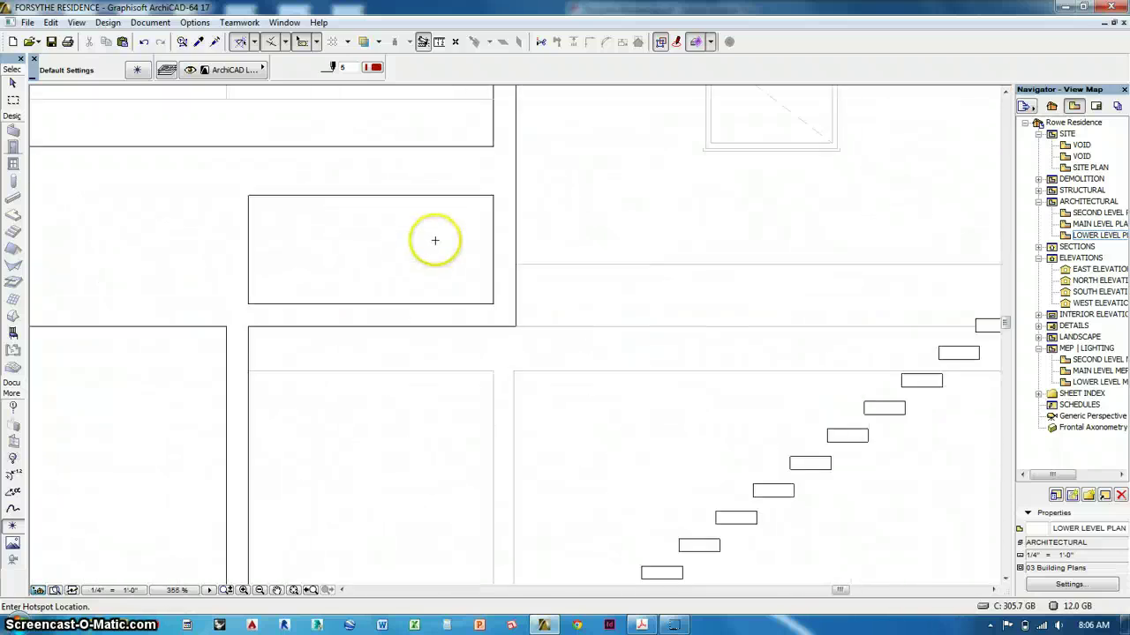
left_click_drag(492, 183, 237, 318)
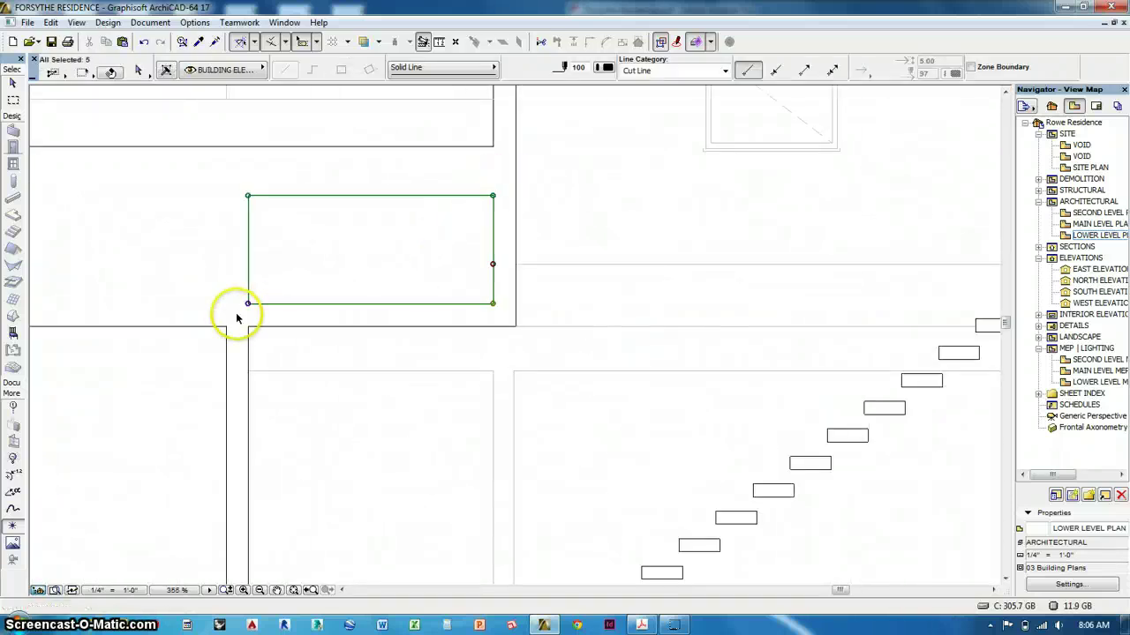
key("Delete")
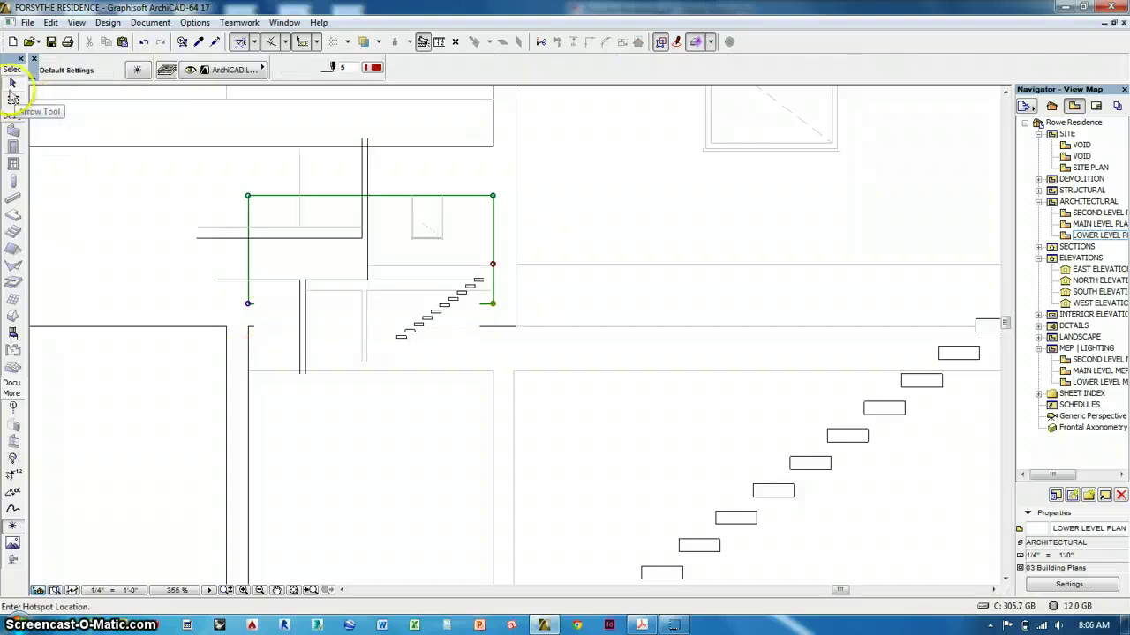
Delete the terrain cut's base and vertical side lines on both sides of the house, including the leftover line beneath the basement
left_click(13, 83)
middle_click_drag(496, 306, 489, 233)
scroll(485, 235, "down", 6)
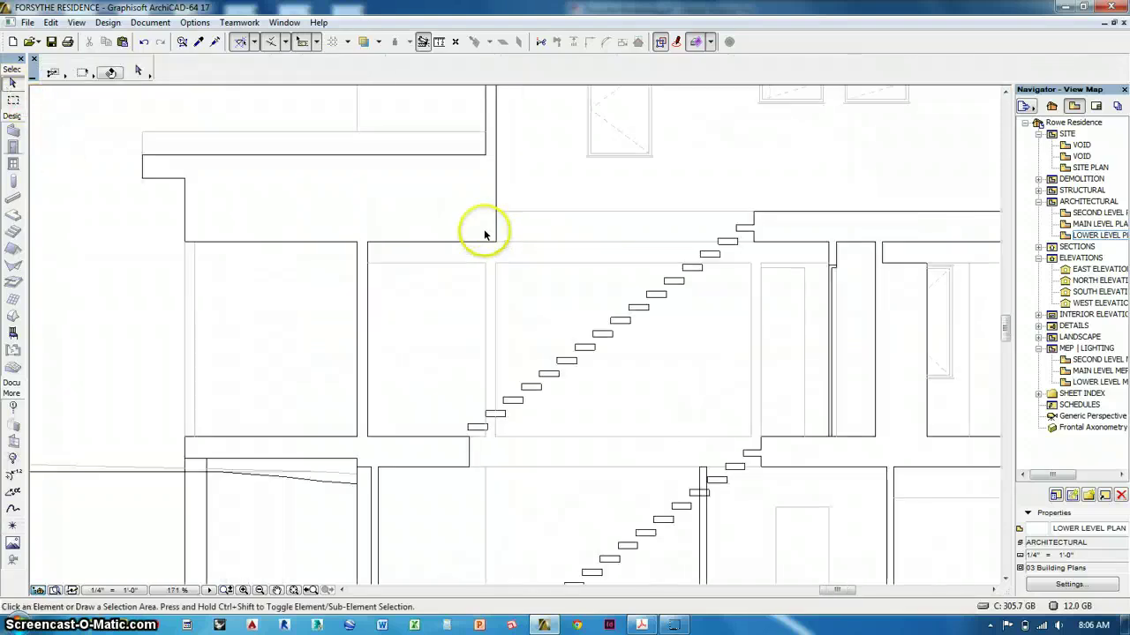
scroll(296, 437, "up", 3)
middle_click_drag(296, 437, 366, 246)
left_click_drag(439, 341, 244, 476)
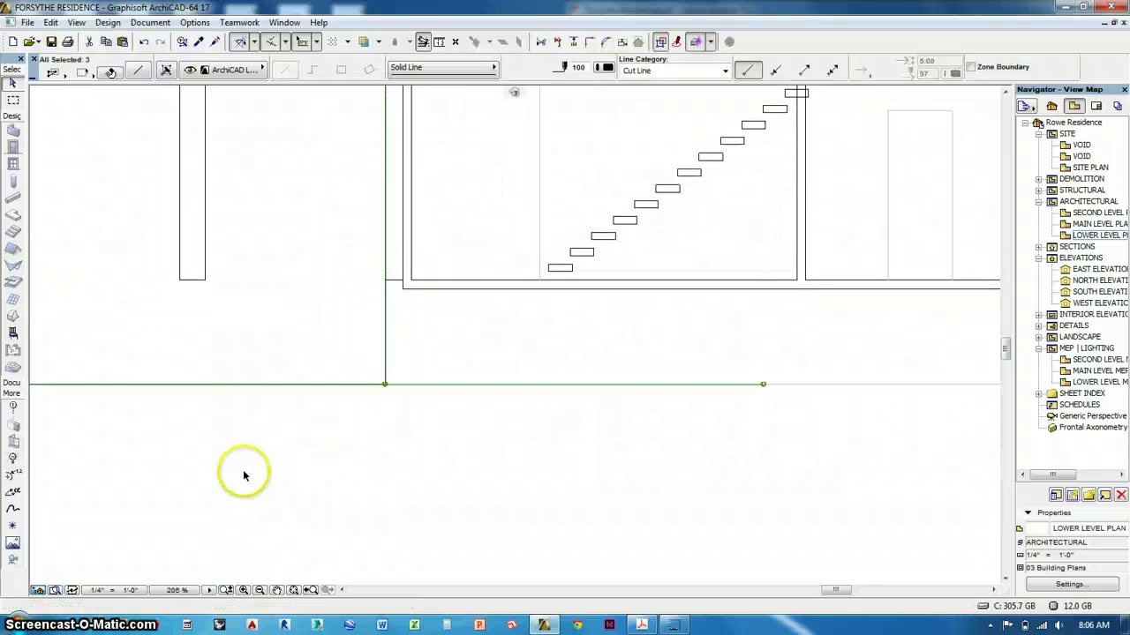
key("Delete")
scroll(244, 471, "down", 2)
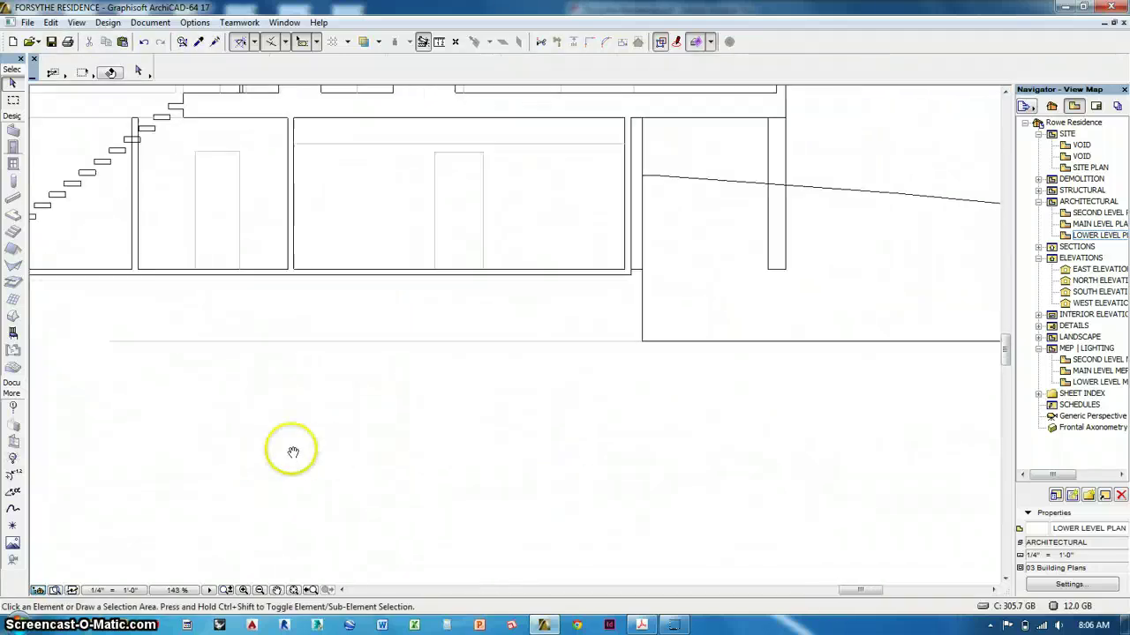
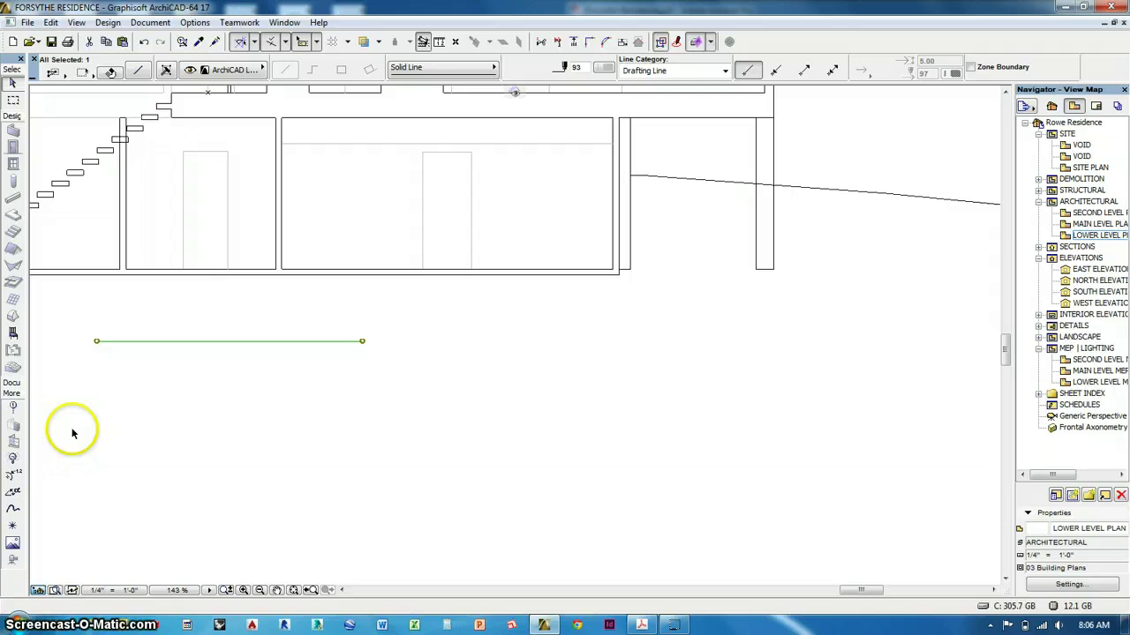
key("Delete")
Trim away the piece of the terrain line that crosses the outer foundation pier on the house's east side
scroll(545, 391, "down", 2)
scroll(631, 340, "down", 1)
scroll(631, 340, "up", 7)
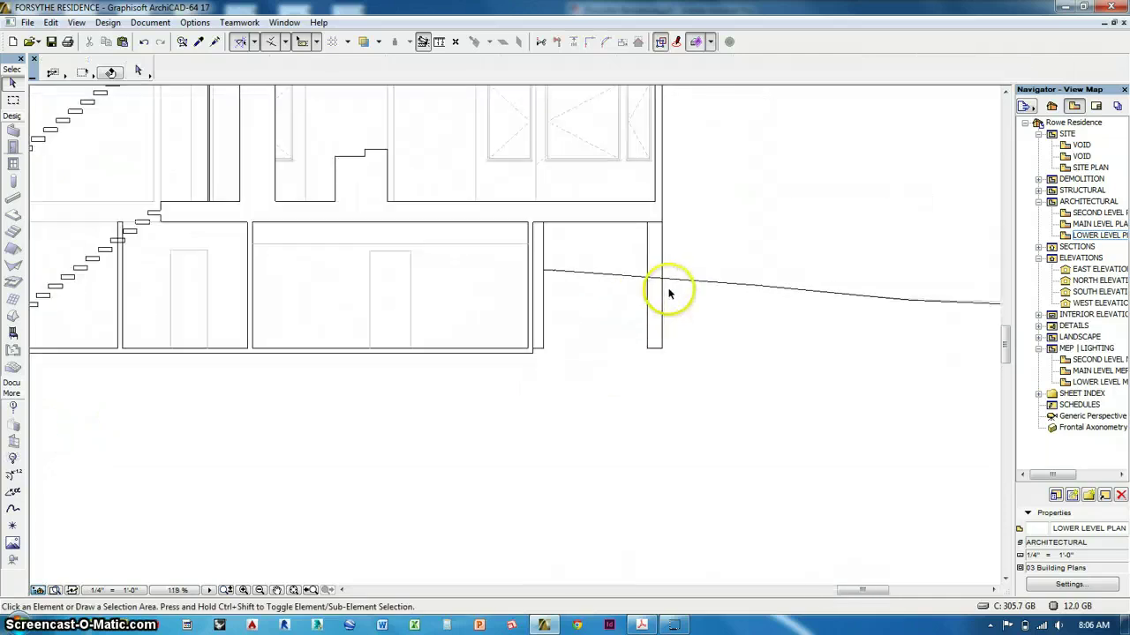
scroll(756, 315, "down", 11)
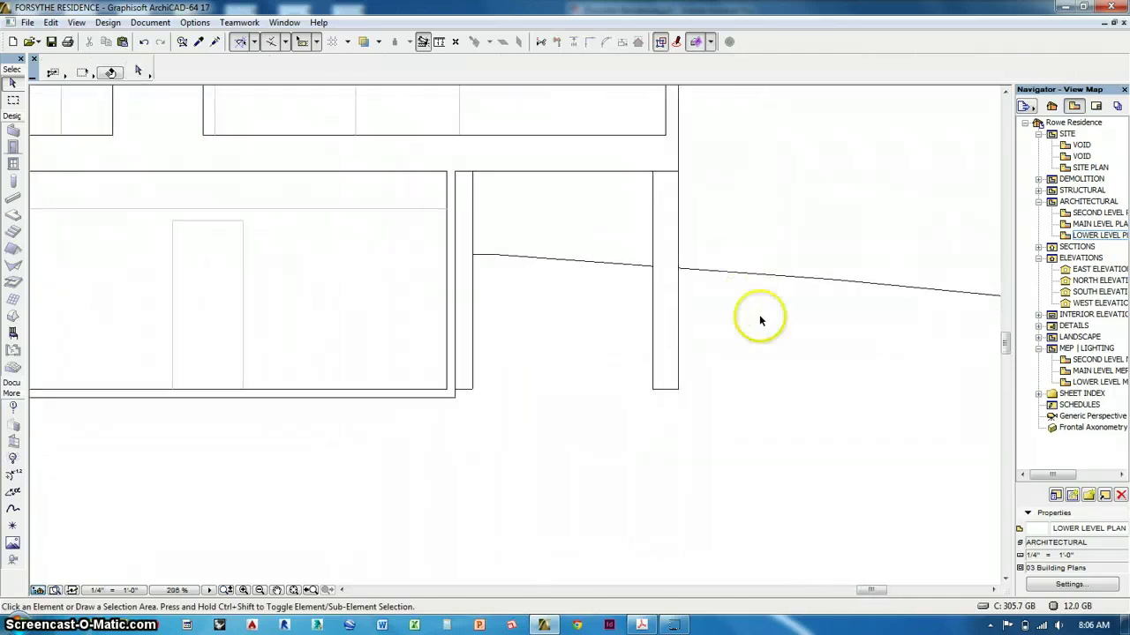
Stretch both ends of the terrain cut segment beside the stair-side basement wall so it spans from the pier to the wall
scroll(501, 321, "up", 12)
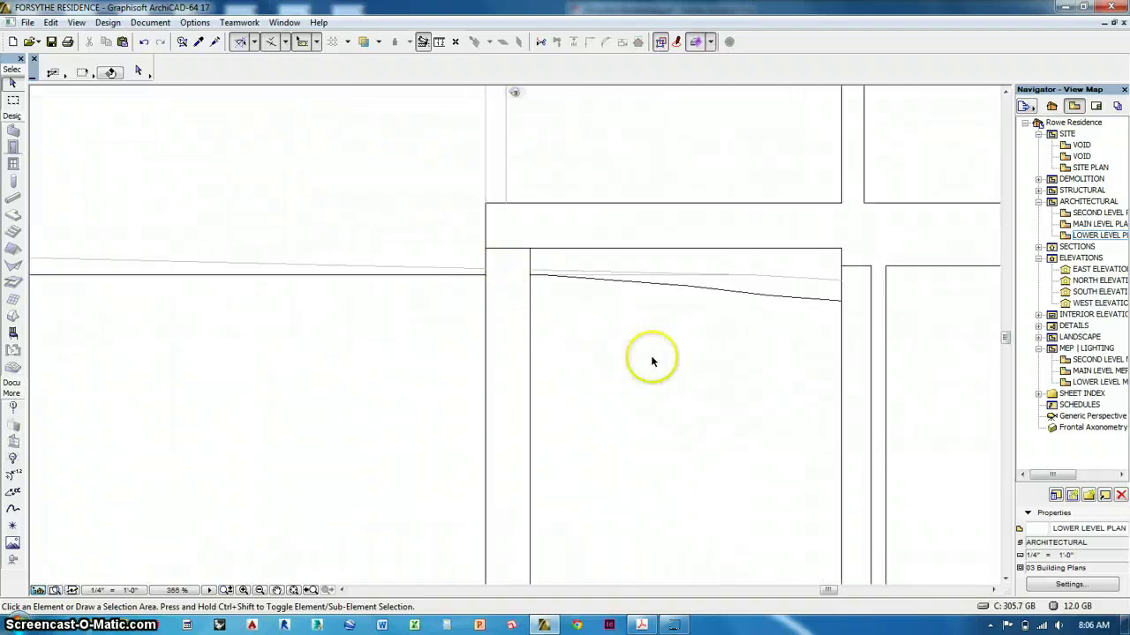
middle_click_drag(652, 360, 396, 348)
scroll(397, 348, "down", 4)
scroll(481, 338, "up", 4)
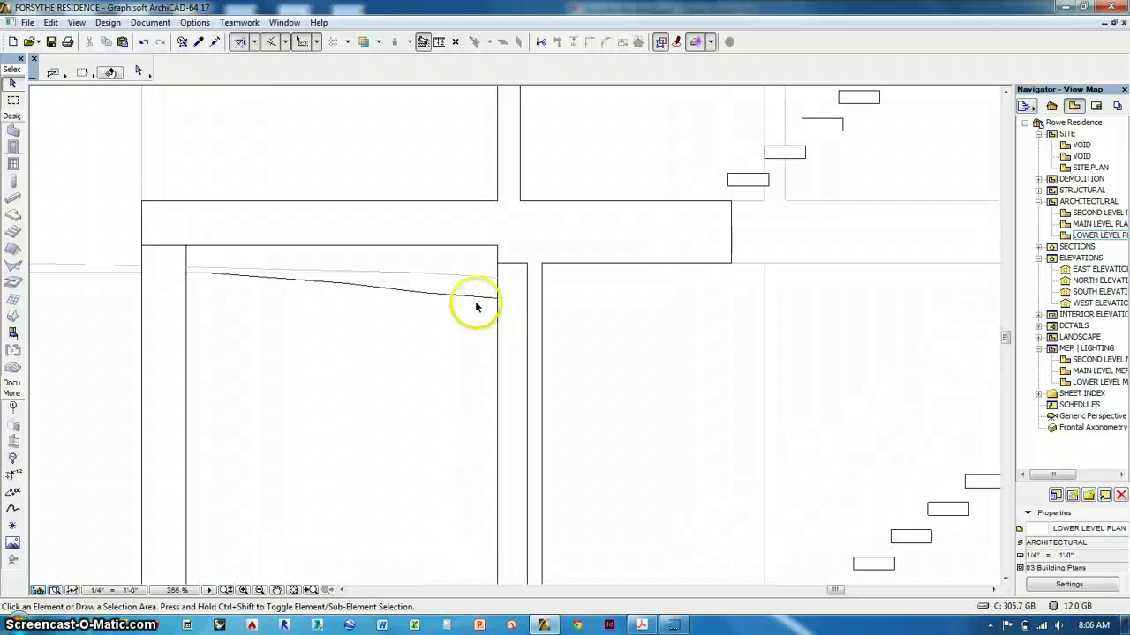
left_click(481, 301)
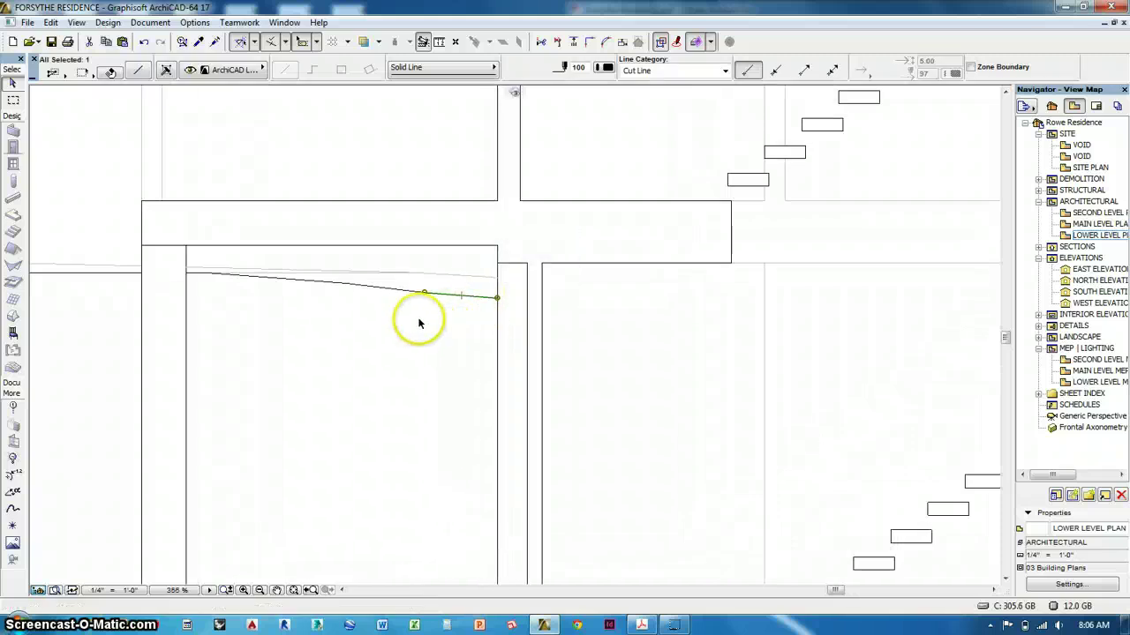
key("Escape")
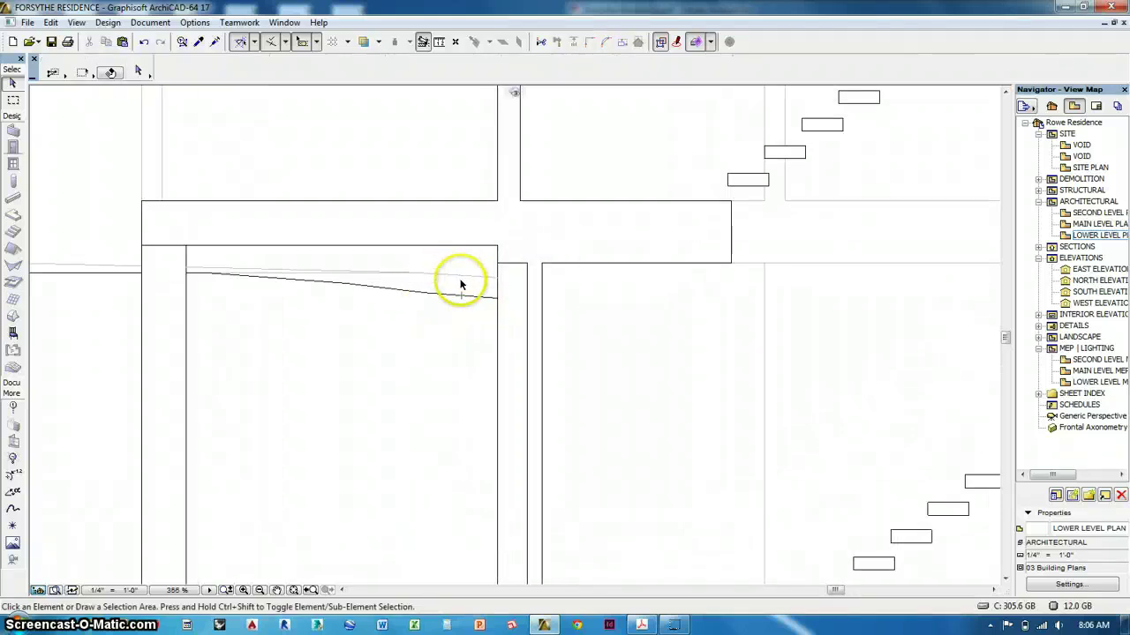
left_click(462, 296)
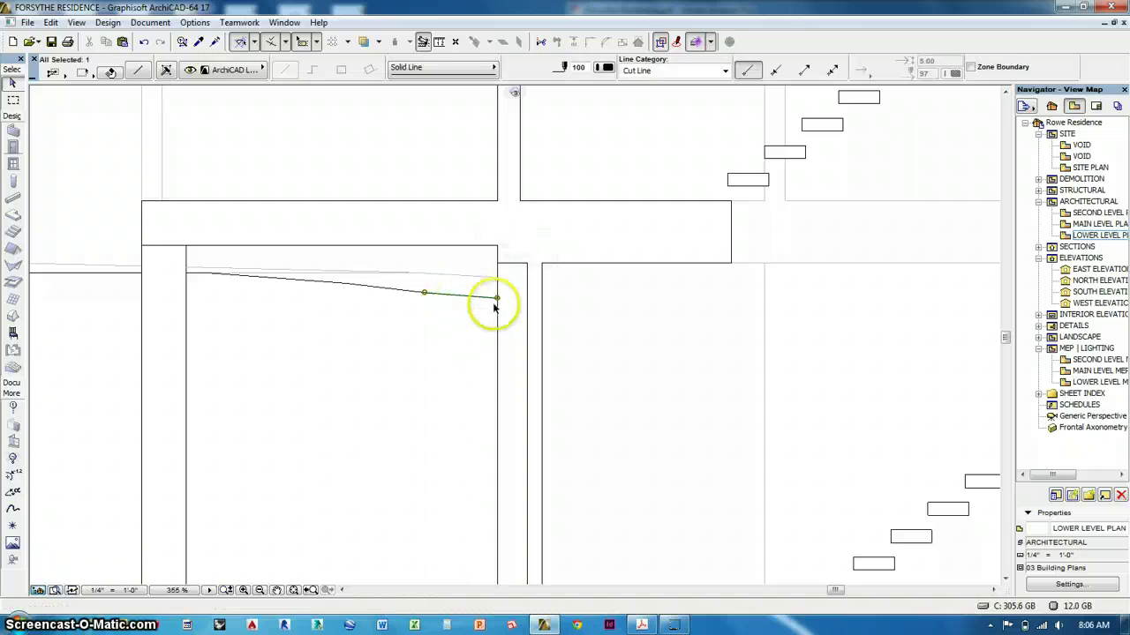
left_click(499, 301)
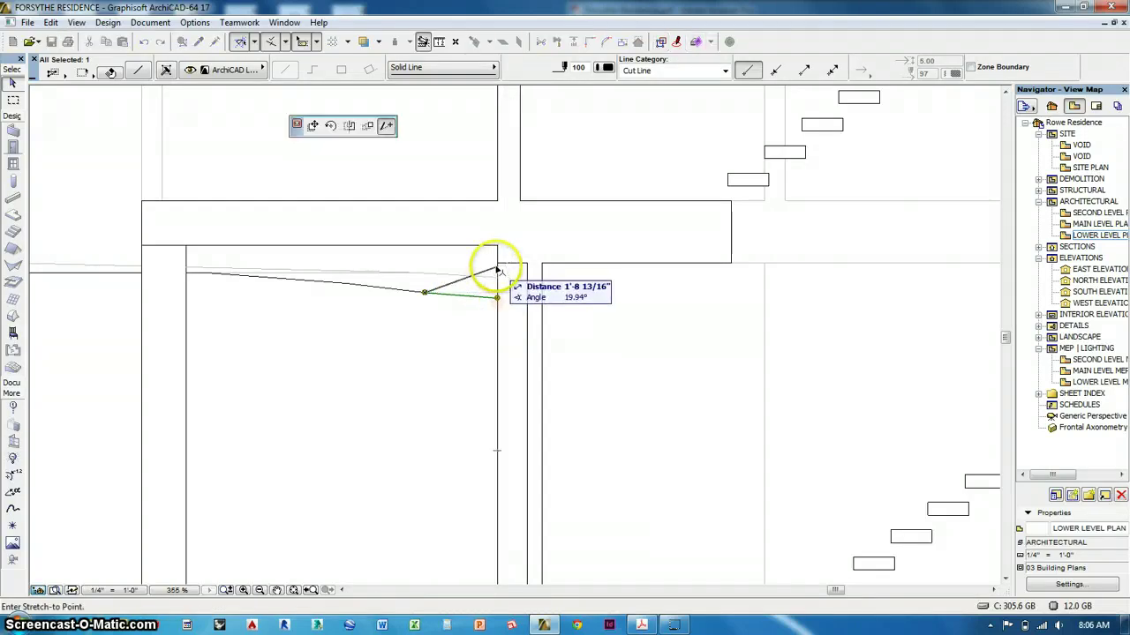
left_click(497, 267)
left_click(425, 294)
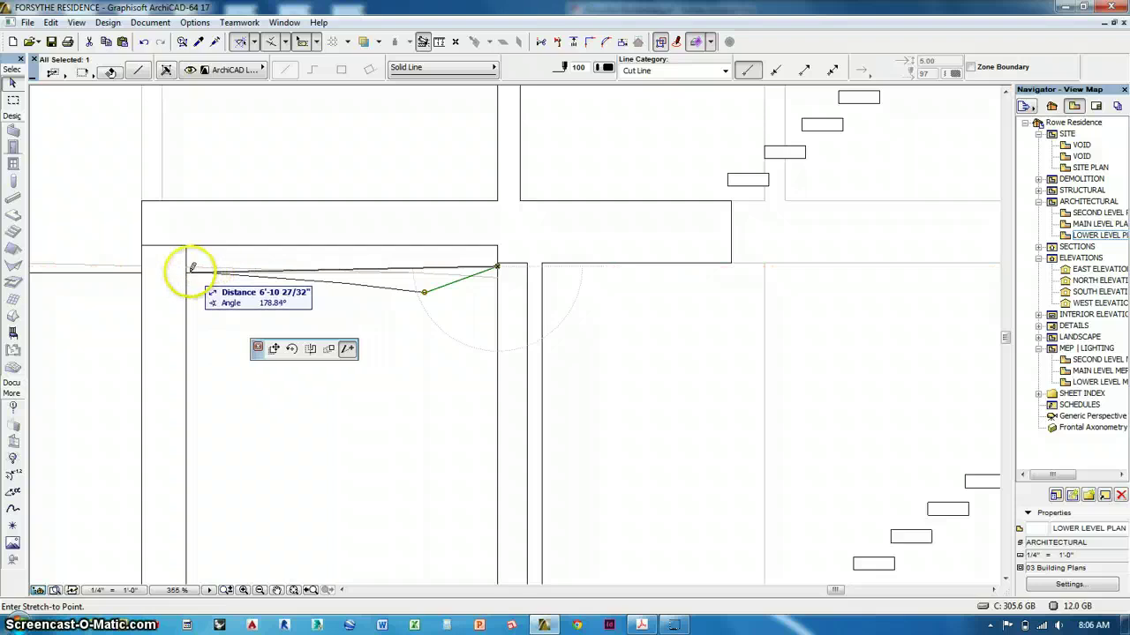
left_click(187, 272)
Delete the leftover sloping terrain cut segments beneath the new ground line between the stair-side pier and the basement wall
left_click(441, 274)
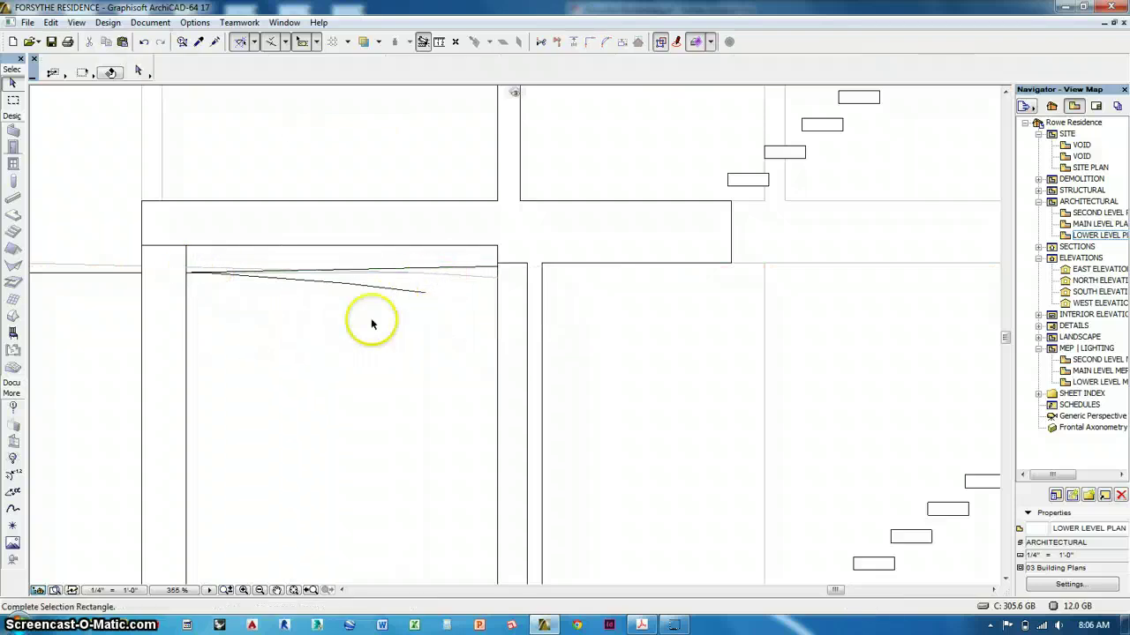
left_click(359, 328)
key("Delete")
middle_click_drag(366, 318, 580, 365)
scroll(569, 352, "up", 1)
scroll(571, 356, "up", 3)
left_click(587, 314)
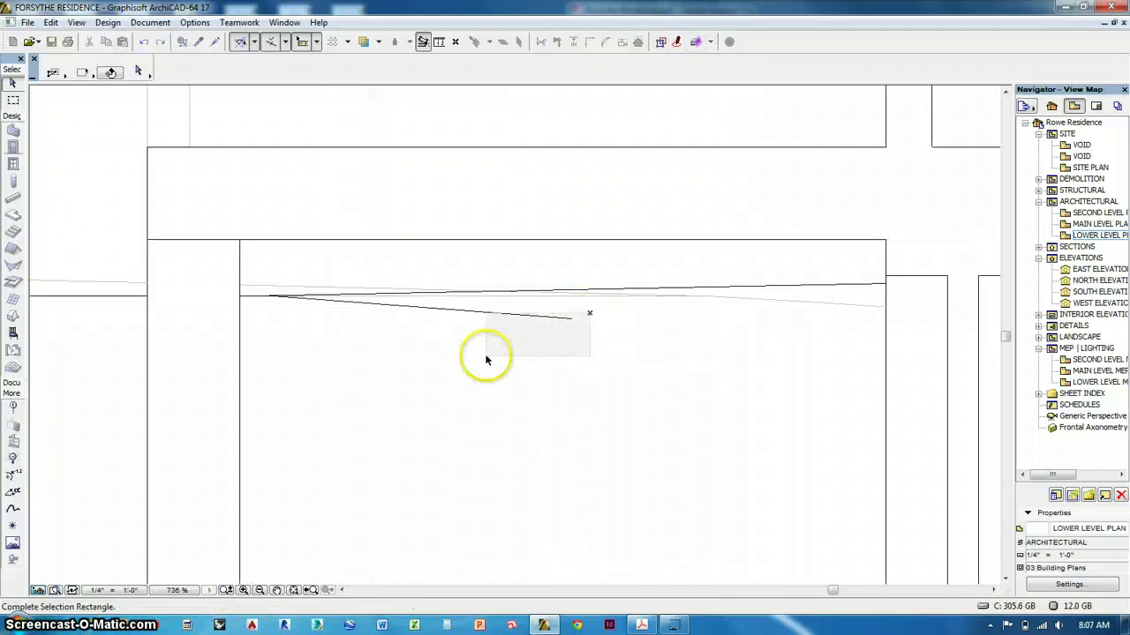
left_click(486, 361)
left_click(483, 360)
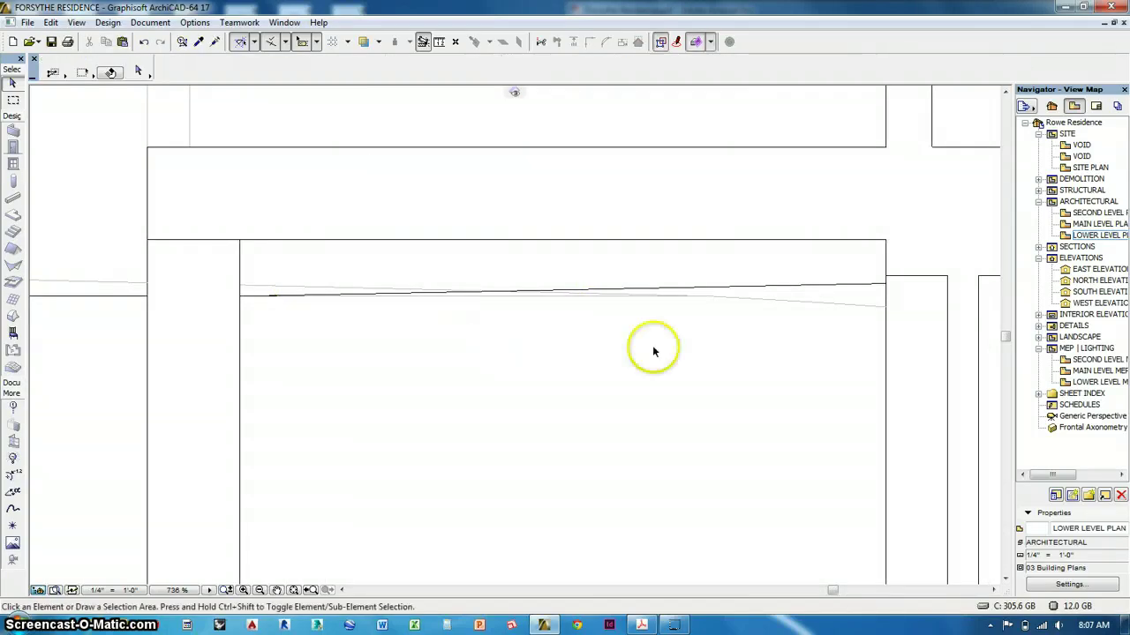
Delete the sloping grey terrain segment that meets the stair-side basement wall below the ground line
middle_click_drag(653, 348, 414, 355)
scroll(534, 351, "down", 3)
scroll(534, 346, "down", 5)
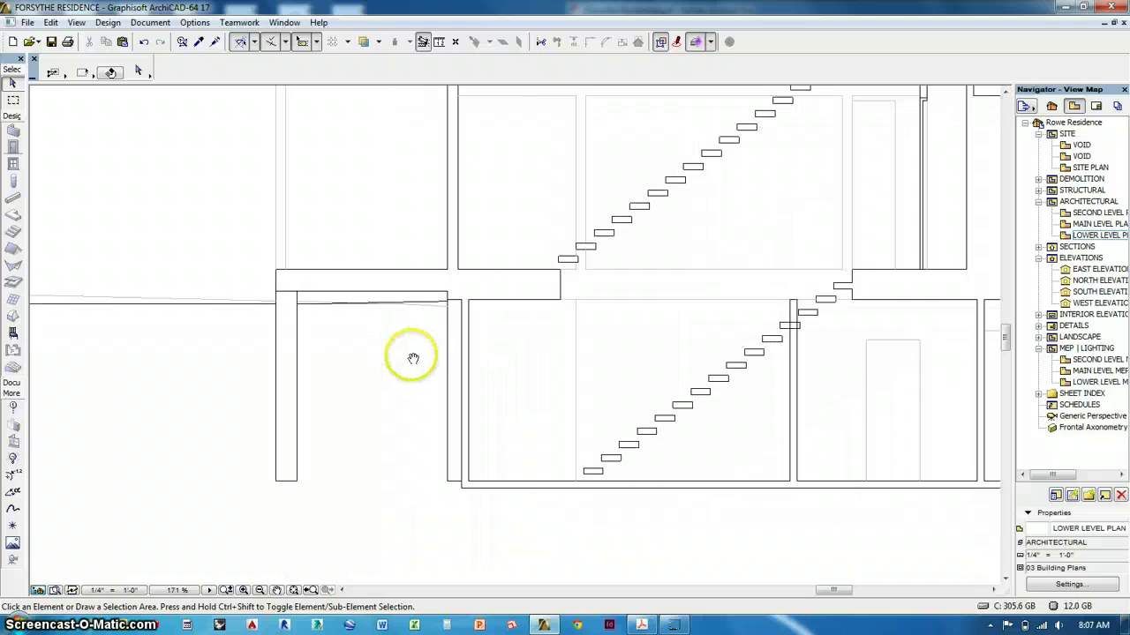
scroll(411, 328, "up", 5)
scroll(412, 319, "up", 3)
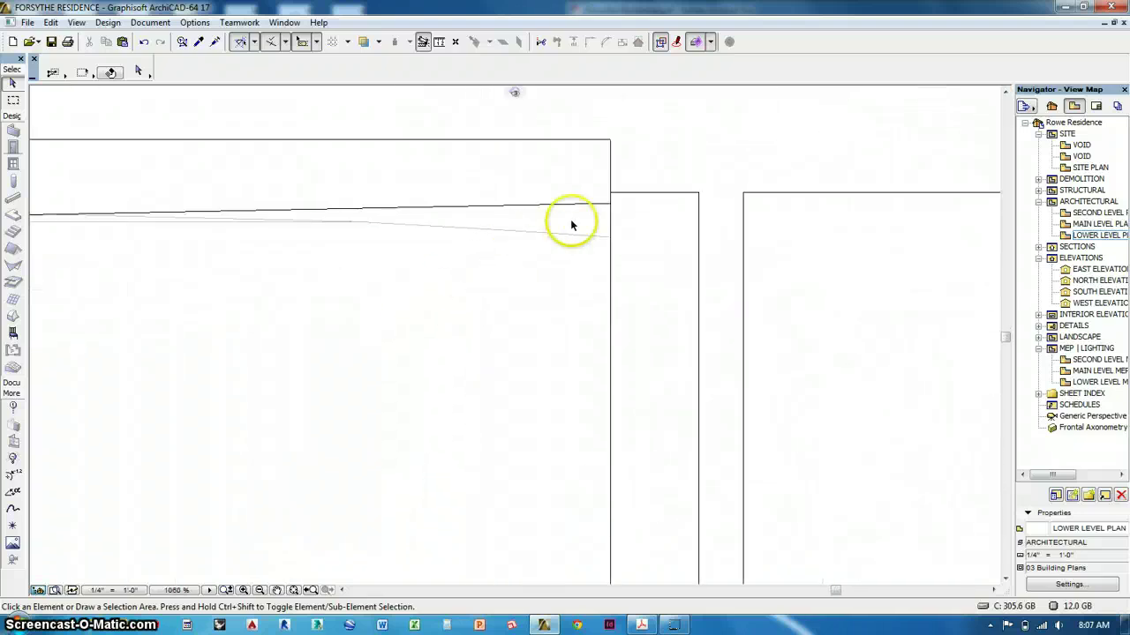
left_click(570, 225)
left_click(471, 280)
key("Delete")
Delete the remaining grey terrain lines running along the ground line between the stair-side pier and the basement wall
scroll(468, 279, "down", 3)
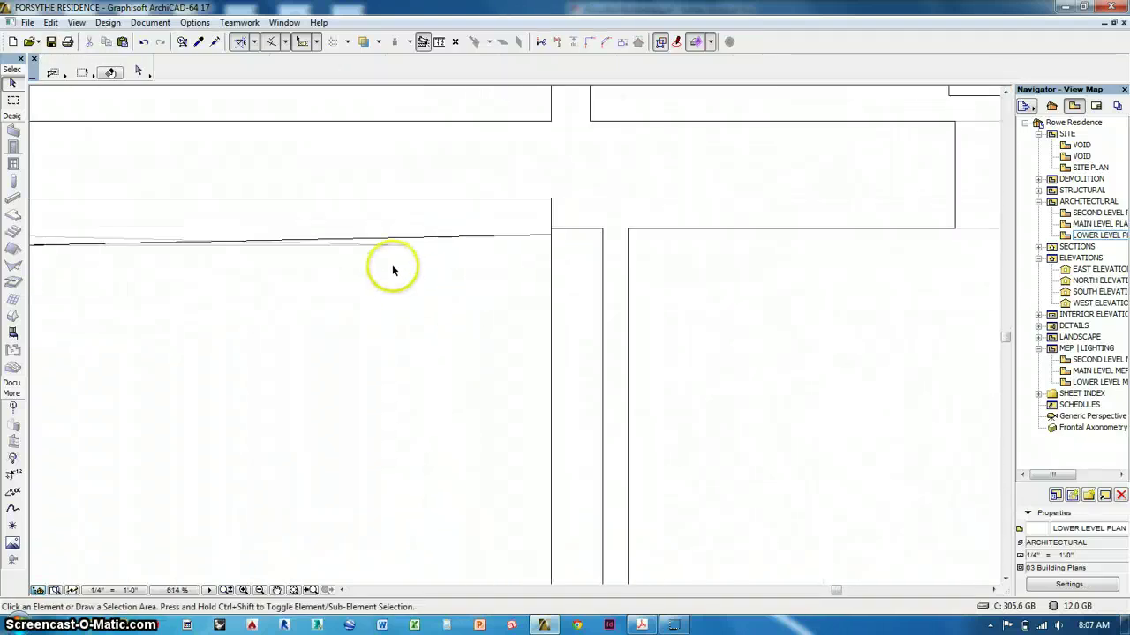
scroll(390, 261, "up", 4)
left_click(449, 228)
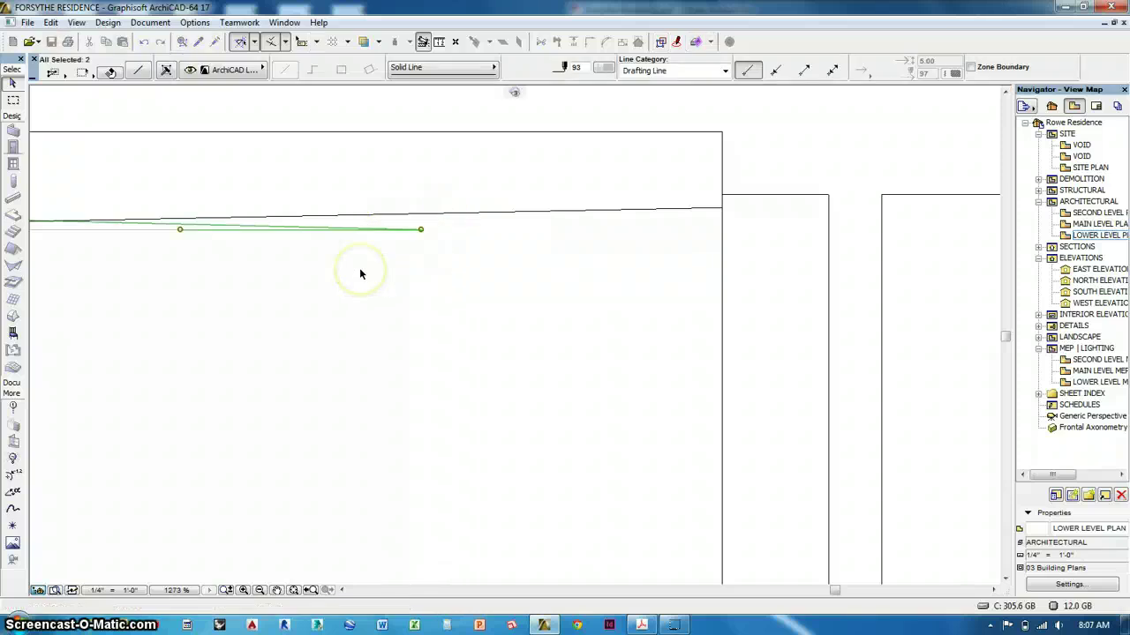
key("Escape")
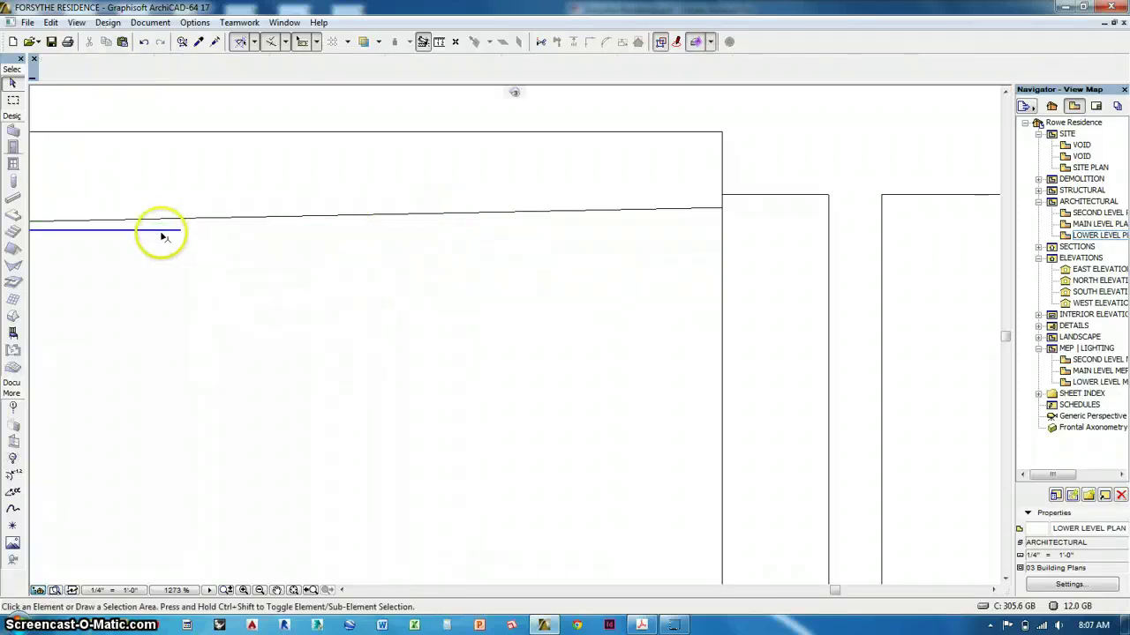
left_click(162, 233)
key("Delete")
Set pen 93 for the skin separator lines at the top and inner side of both outer basement walls
middle_click_drag(498, 307, 222, 295)
scroll(237, 293, "down", 1)
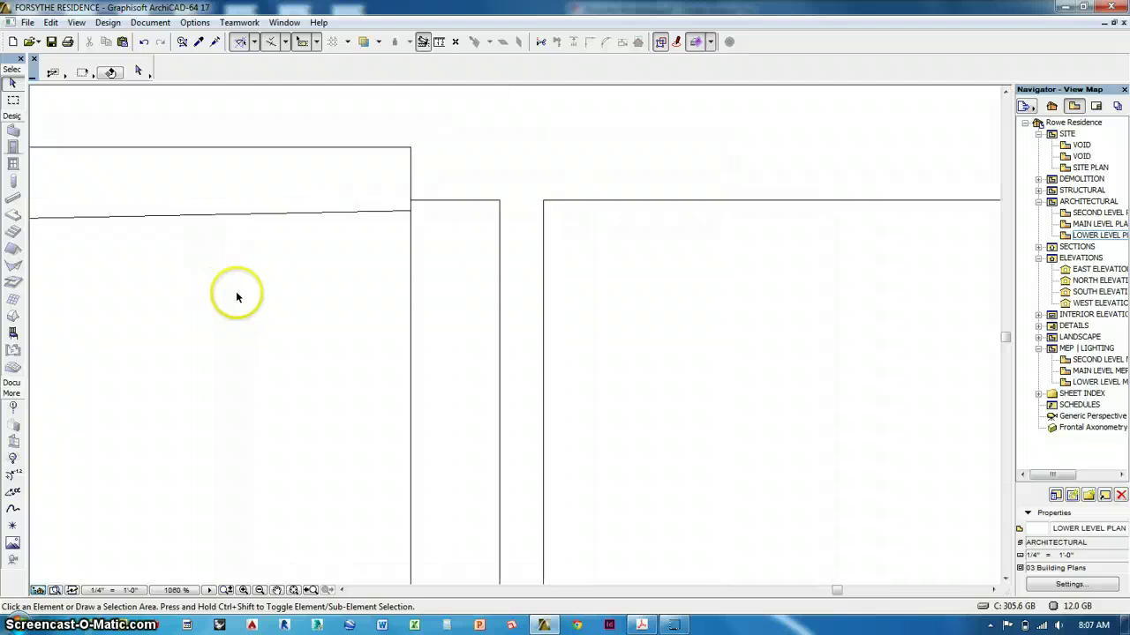
scroll(237, 296, "down", 2)
left_click_drag(428, 217, 395, 263)
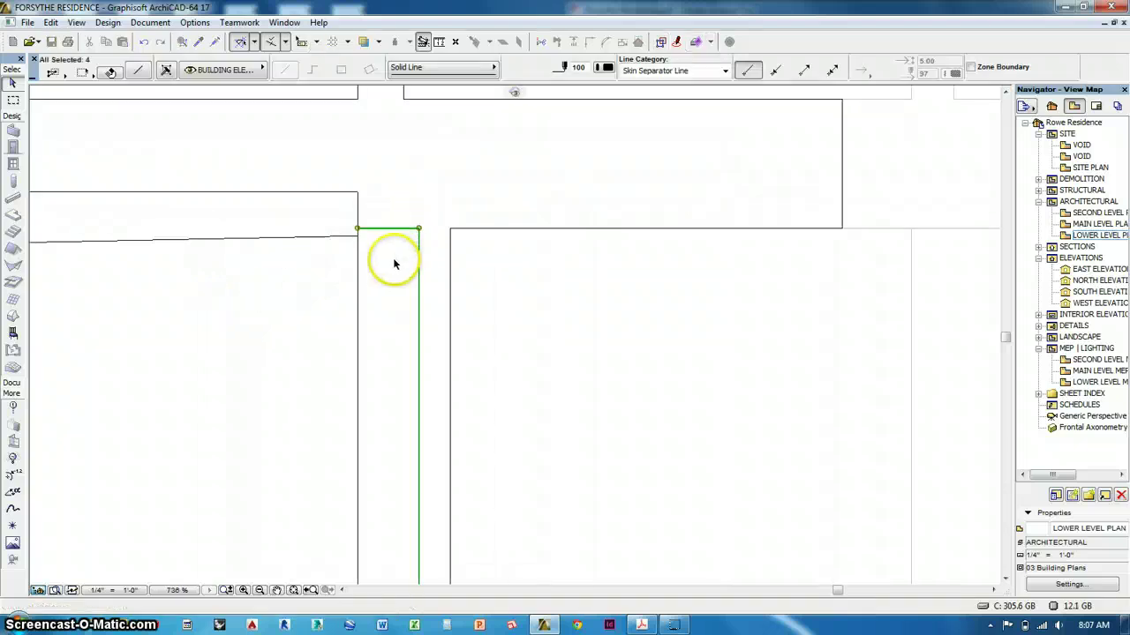
scroll(340, 243, "down", 11)
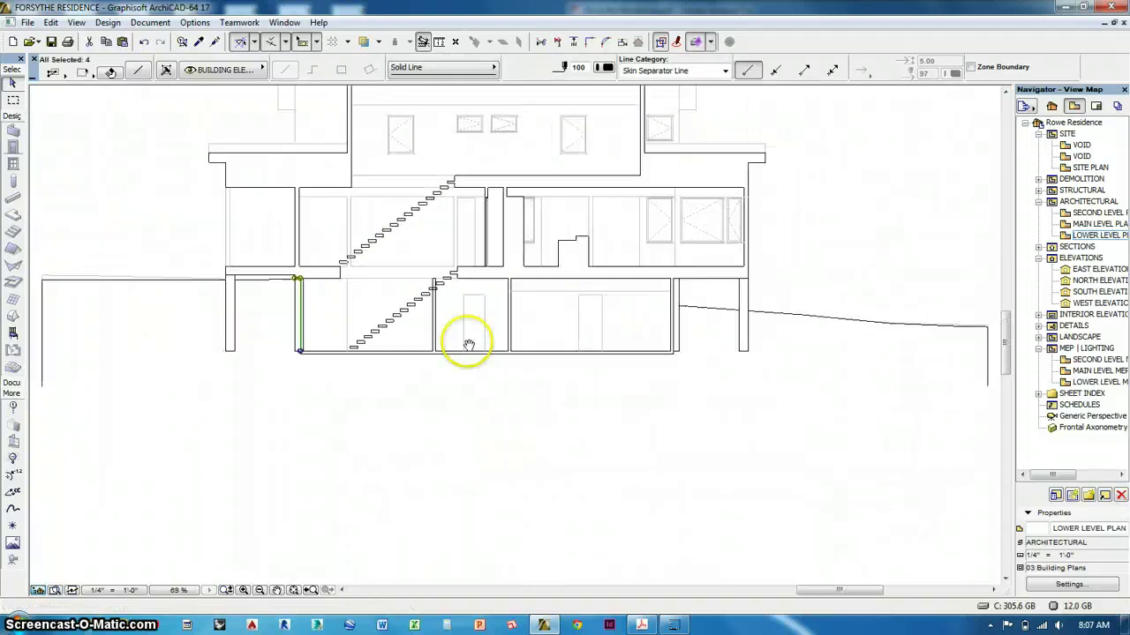
scroll(673, 283, "up", 7)
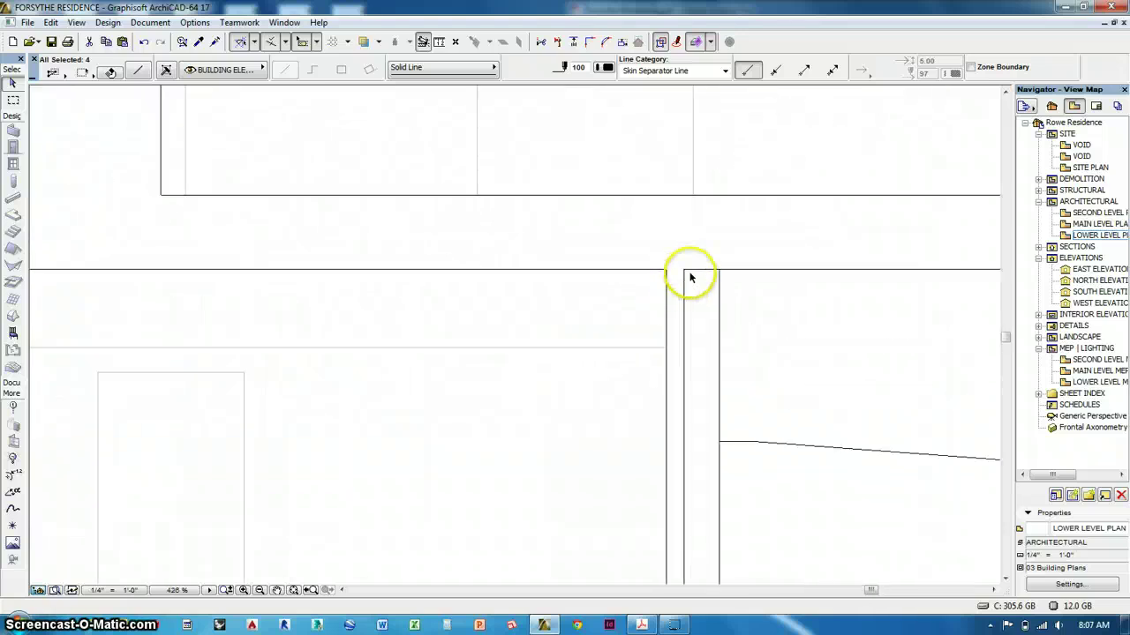
left_click_drag(696, 254, 684, 291)
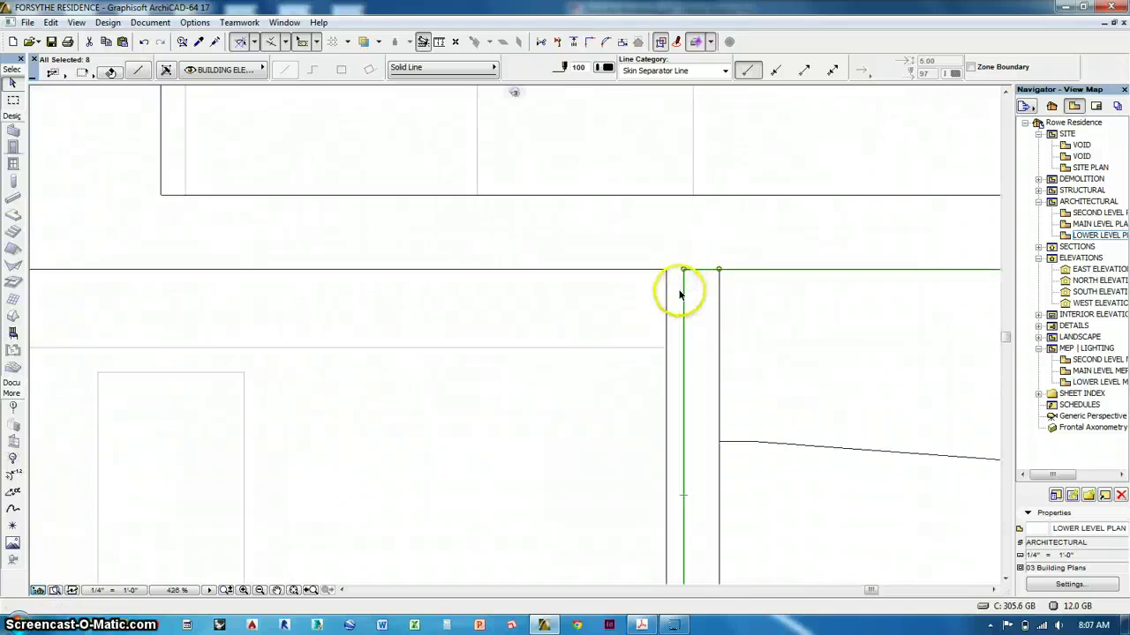
scroll(681, 296, "down", 4)
left_click_drag(788, 267, 770, 315, "shift")
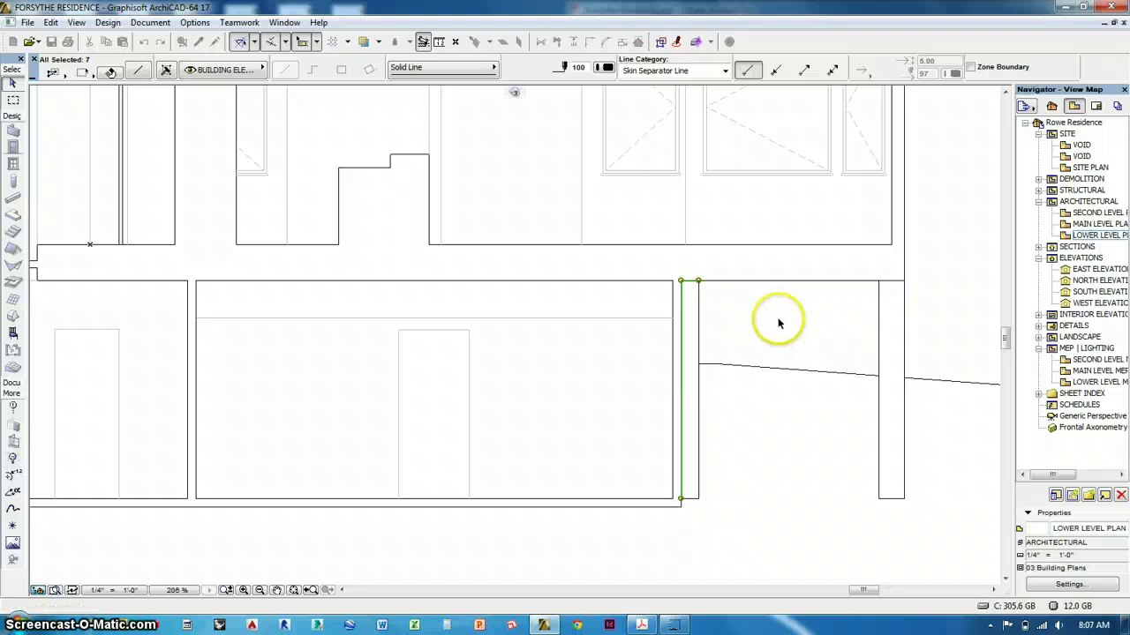
scroll(776, 319, "down", 2)
middle_click_drag(500, 376, 719, 355)
scroll(729, 351, "down", 3)
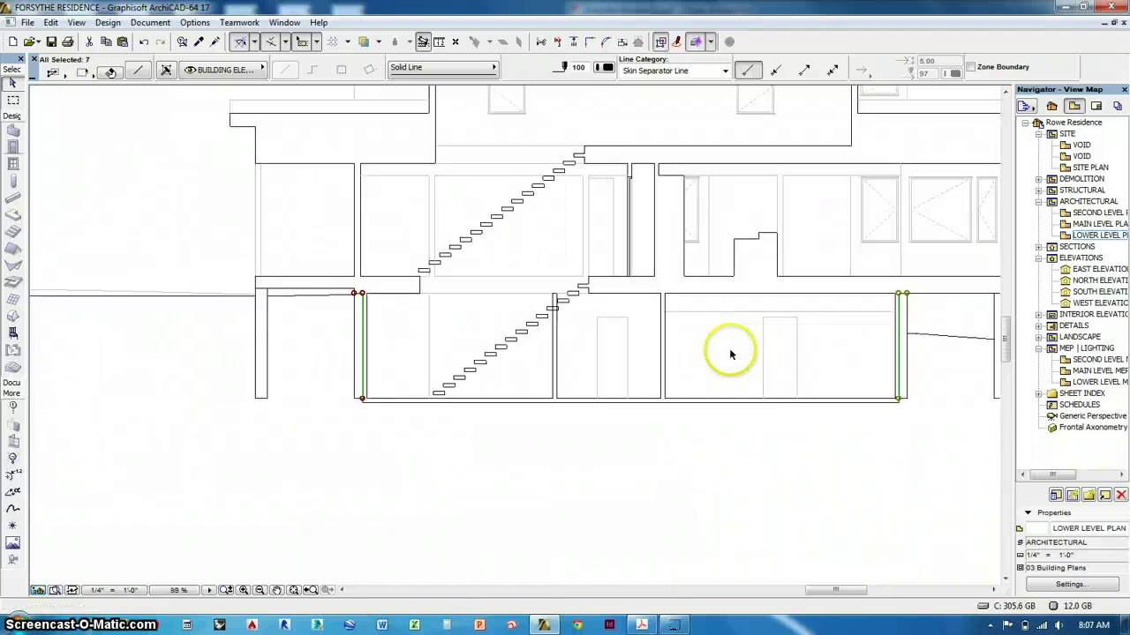
left_click(608, 68)
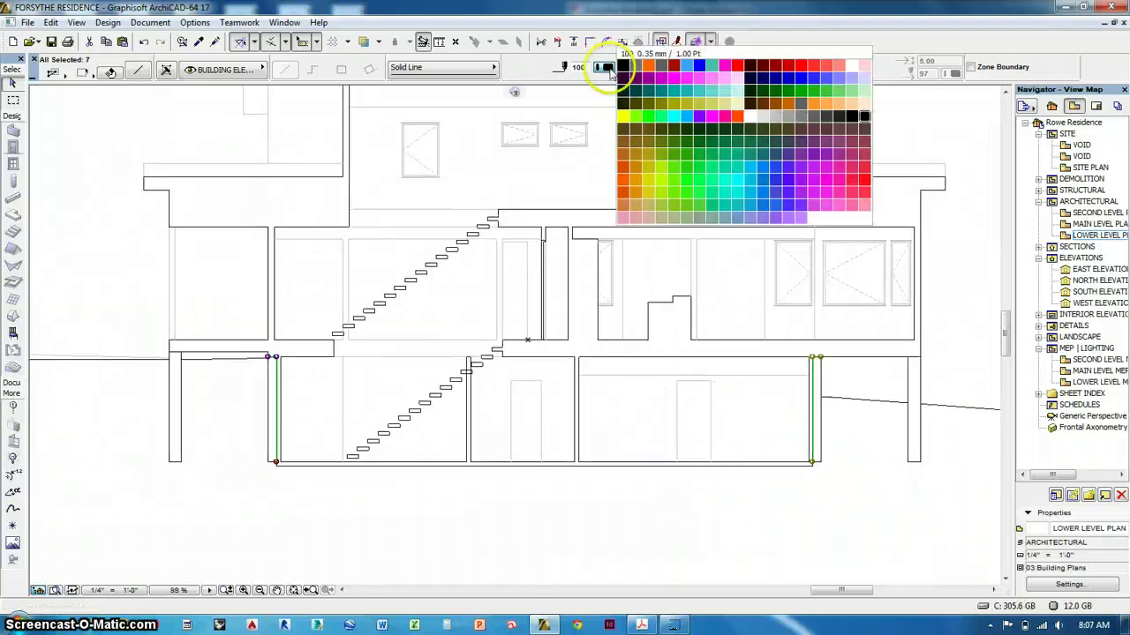
left_click(777, 111)
left_click(766, 514)
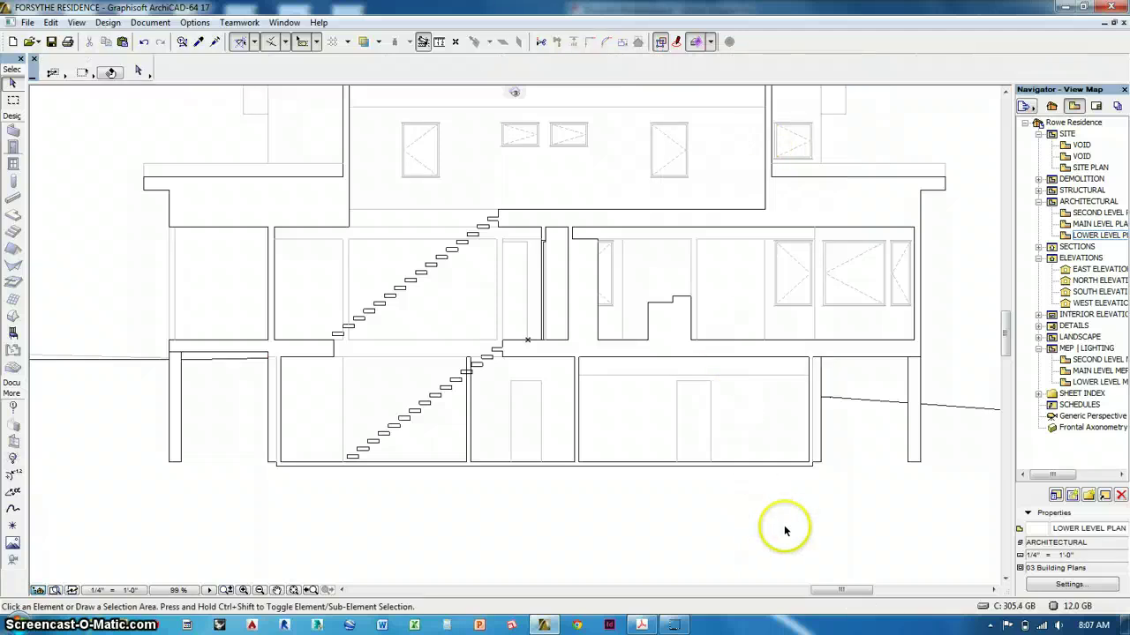
Shorten the floor's underside cut line on the east side so it ends at the basement wall's outer face
middle_click_drag(784, 529, 711, 518)
scroll(756, 415, "up", 7)
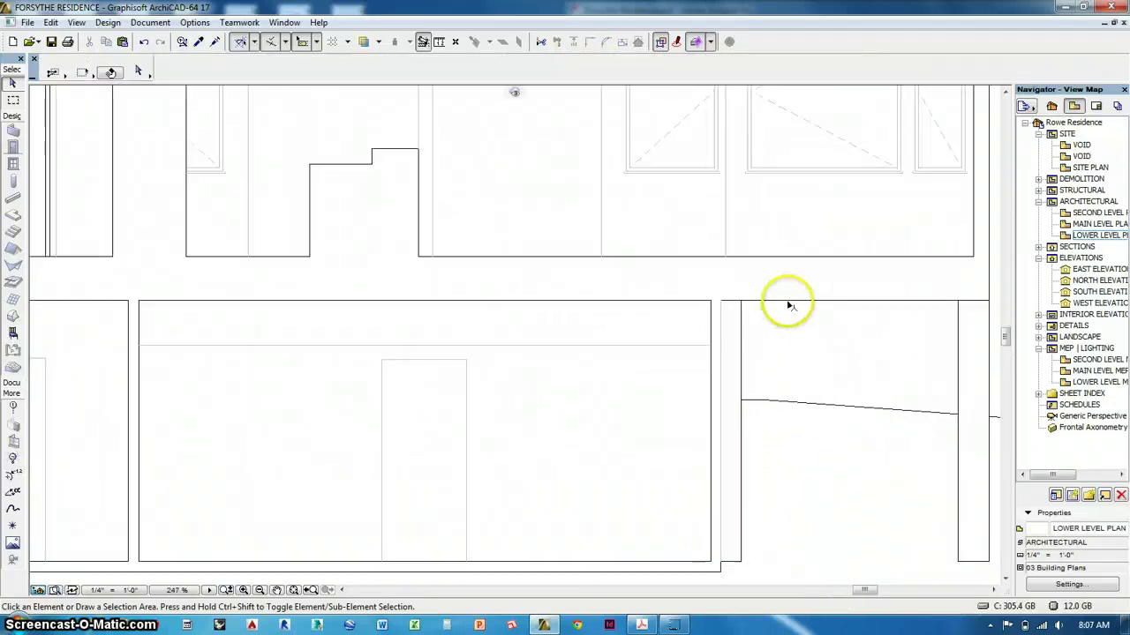
left_click(789, 306)
left_click(722, 301)
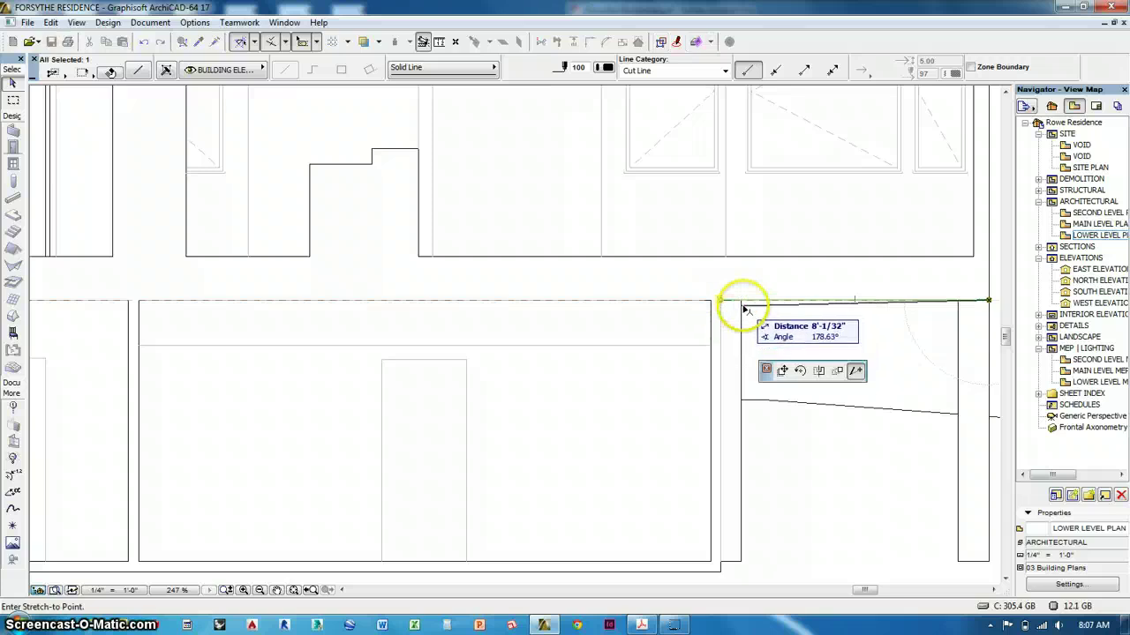
left_click(742, 301)
left_click(780, 328)
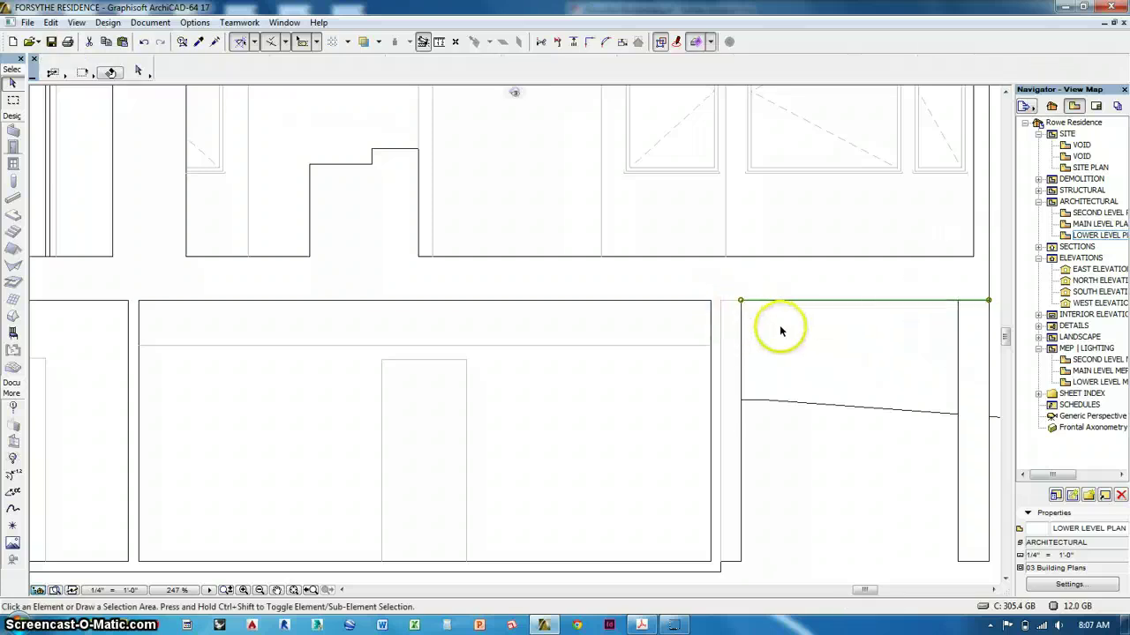
Replace the cut line across the east pier's head with a pen 93 skin separator line matching the basement wall's
middle_click_drag(860, 347, 624, 354)
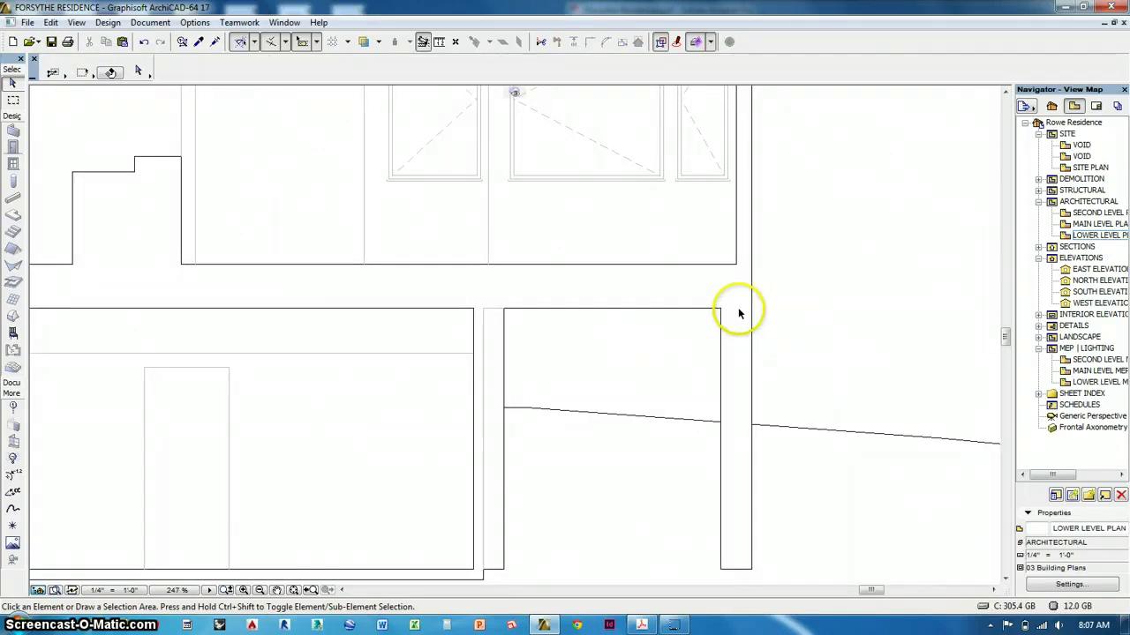
left_click(484, 337, "alt")
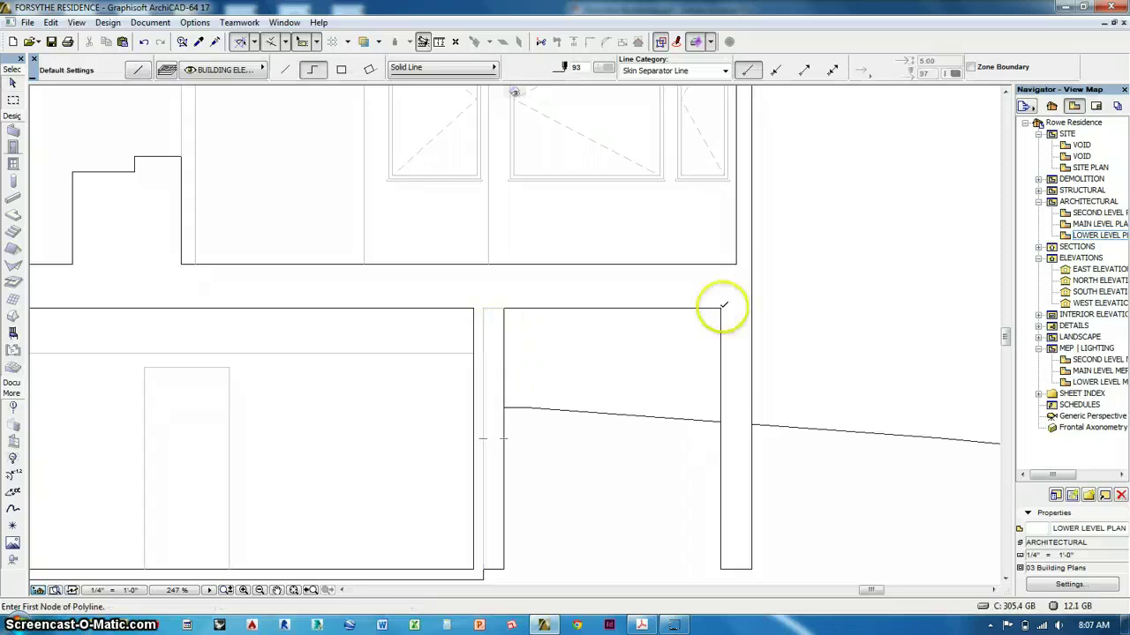
left_click(722, 307)
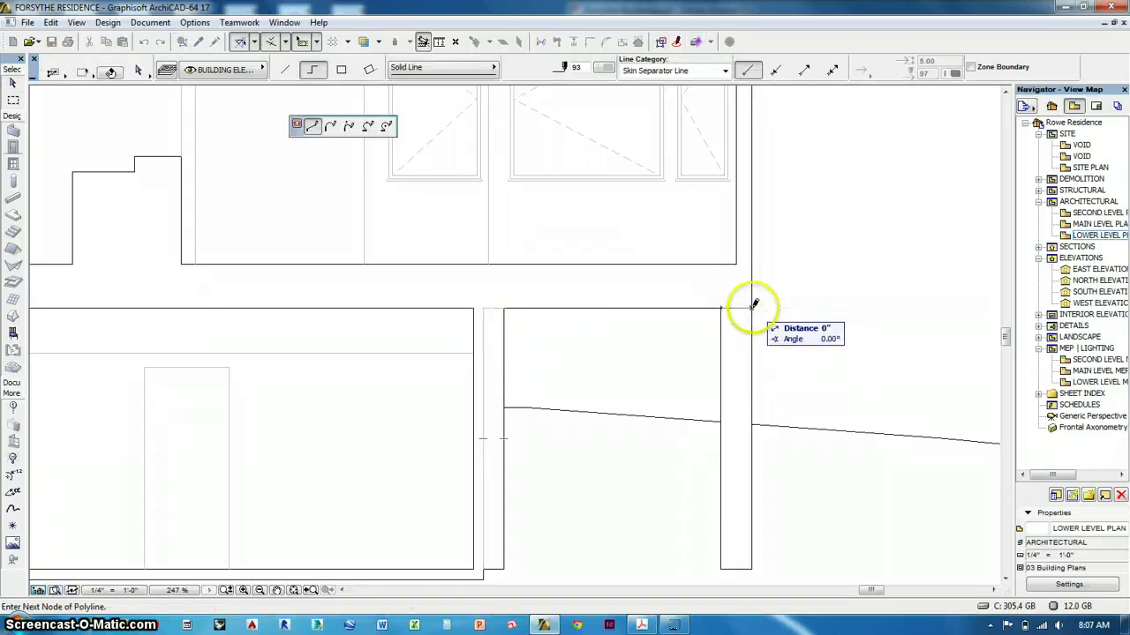
key("Escape")
Draw a pen 93 cut line across the west pier's head, level with the floor's underside
scroll(839, 368, "down", 6)
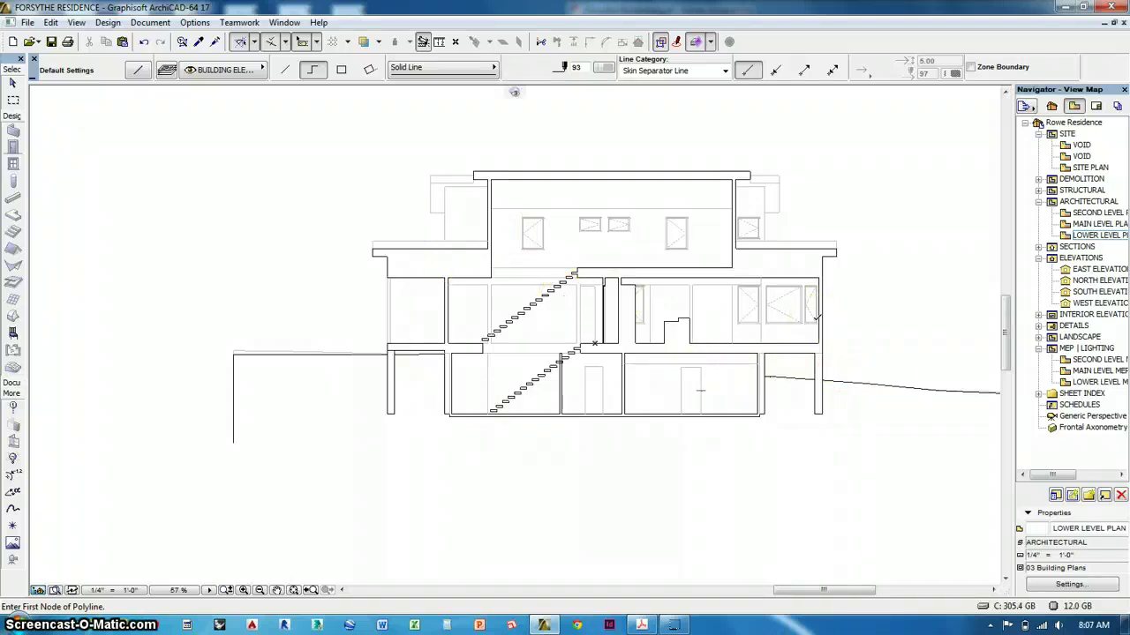
scroll(362, 353, "up", 7)
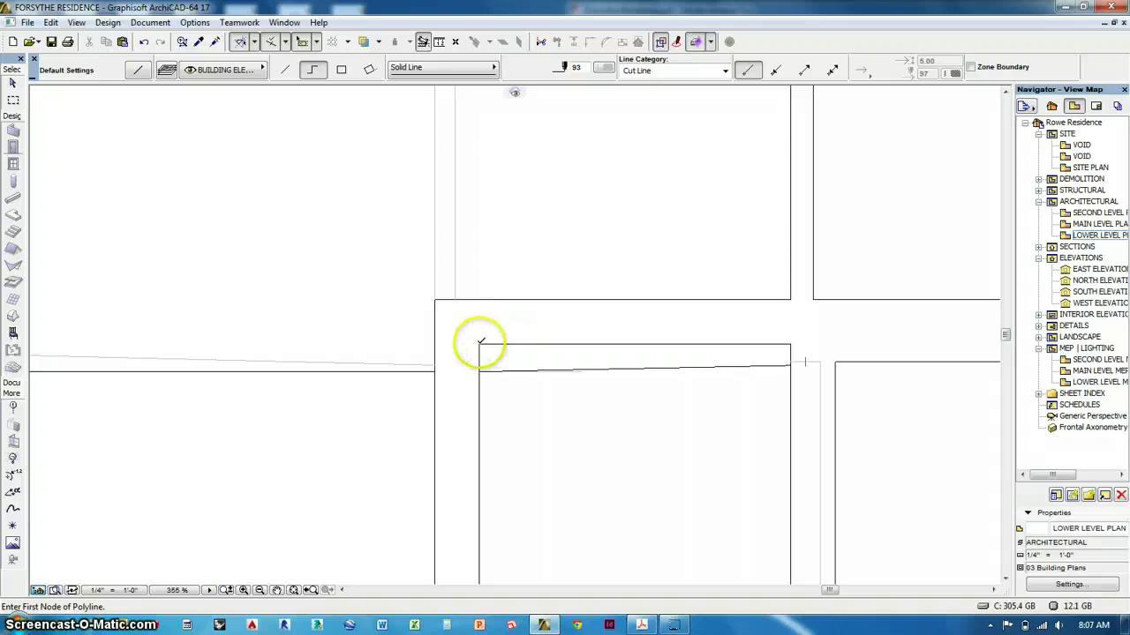
left_click(478, 345)
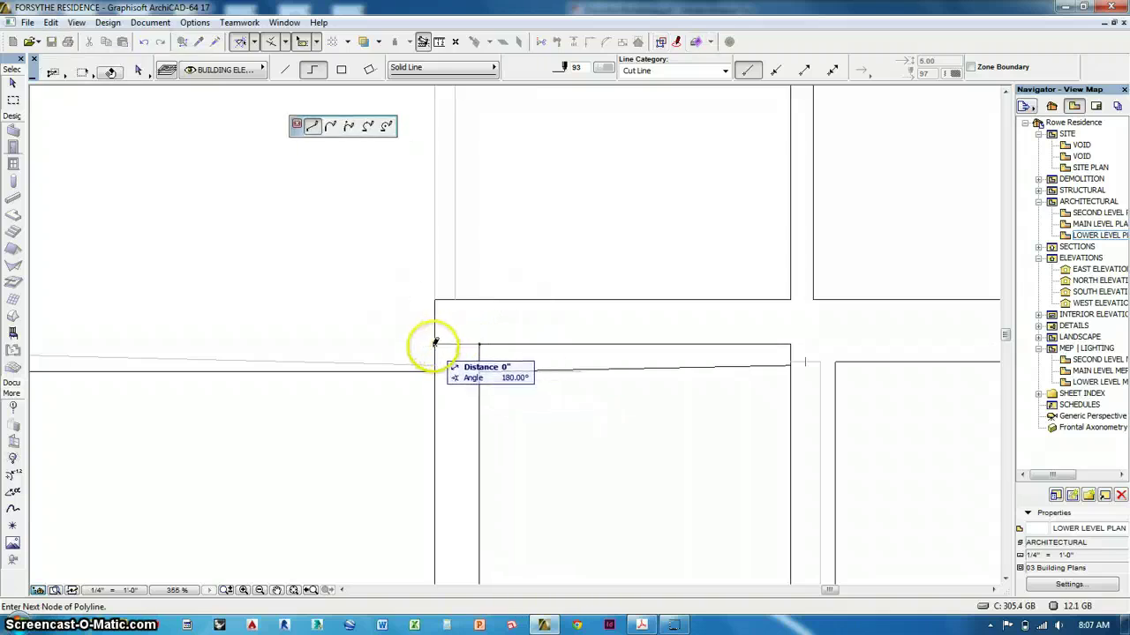
double_click(434, 345)
scroll(336, 323, "down", 5)
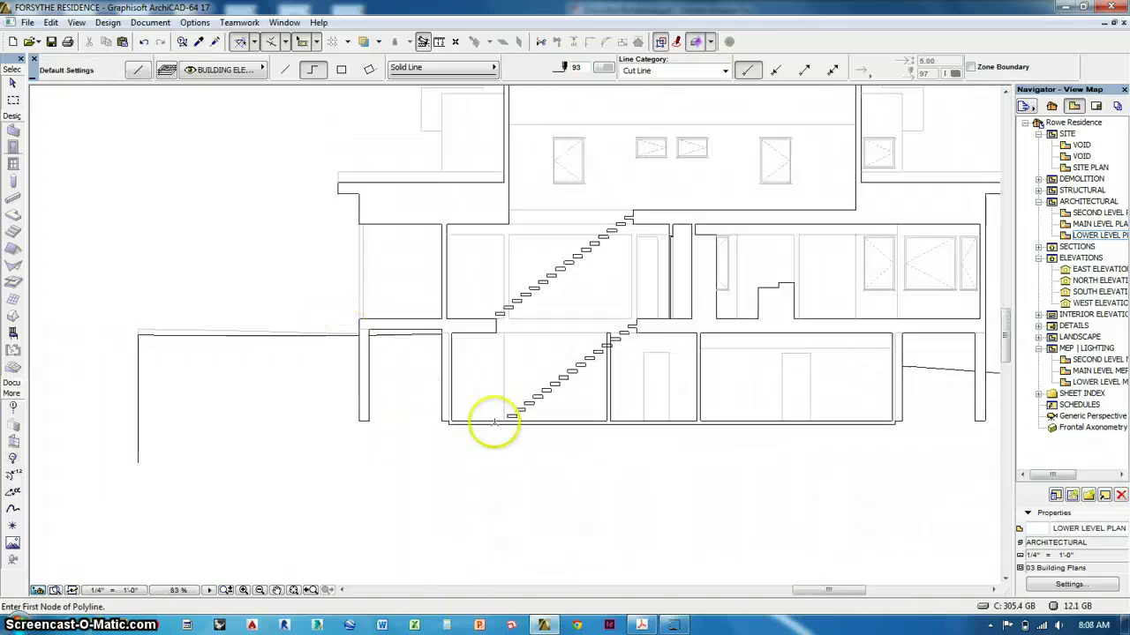
Draw a rectangular polyline footing 24 inches wide and 1 foot deep below the gap between the west pier and basement wall
middle_click_drag(618, 492, 519, 493)
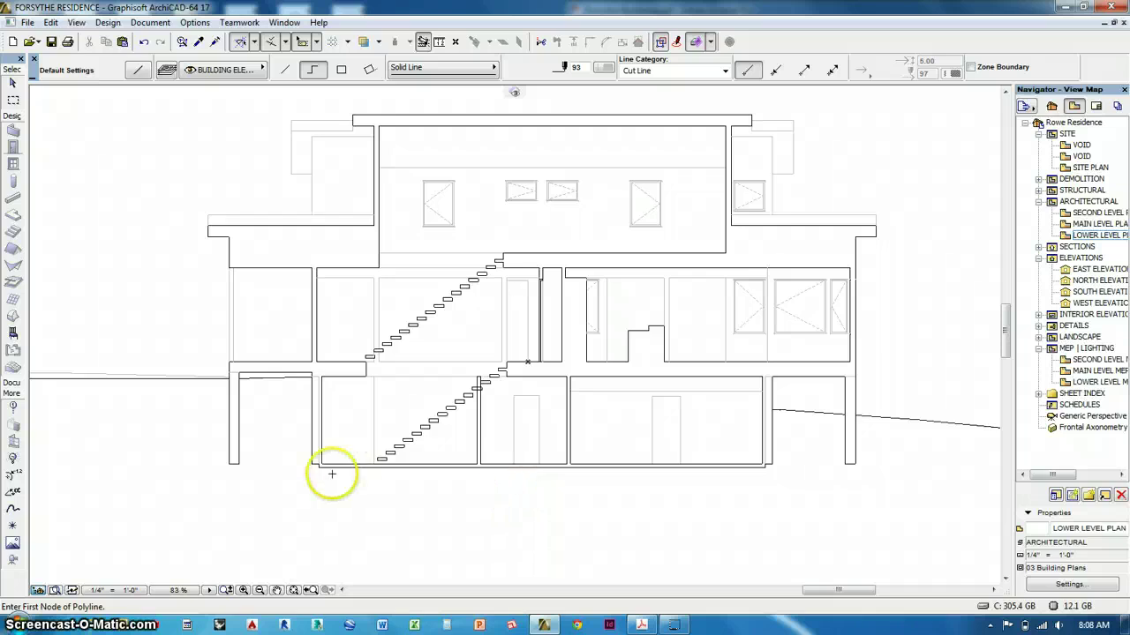
scroll(217, 472, "up", 6)
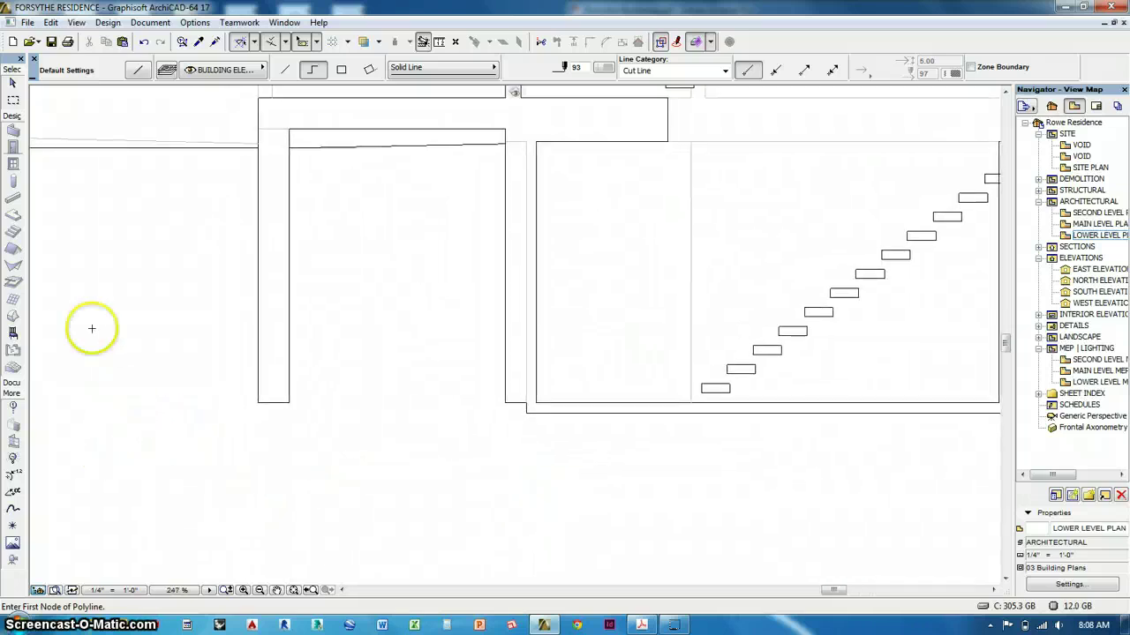
left_click(11, 384)
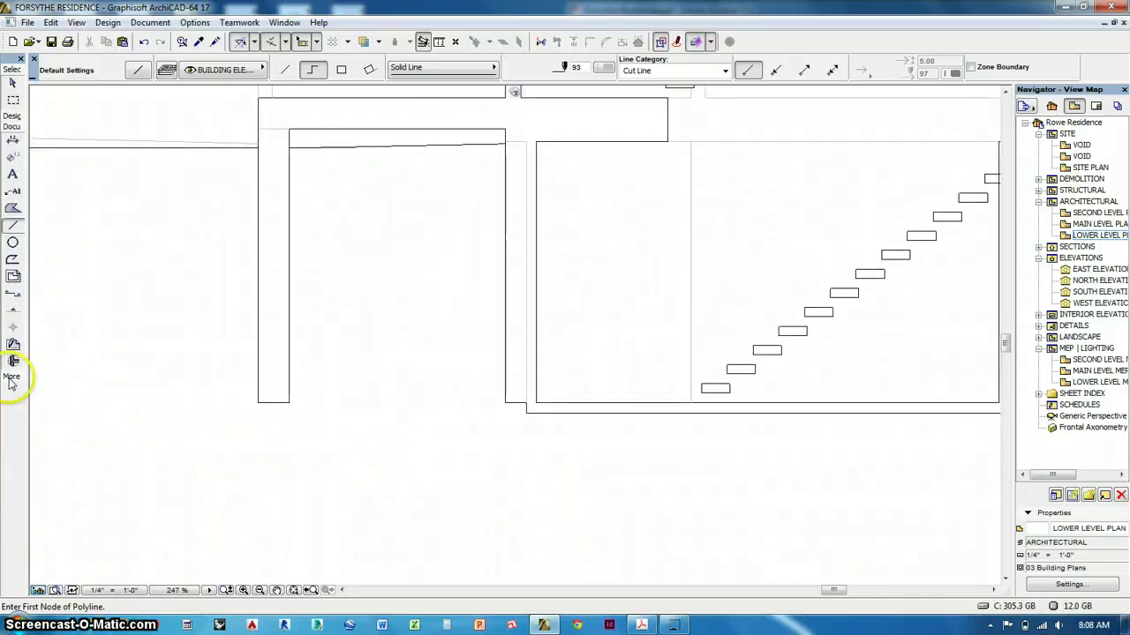
left_click(13, 259)
left_click(372, 429)
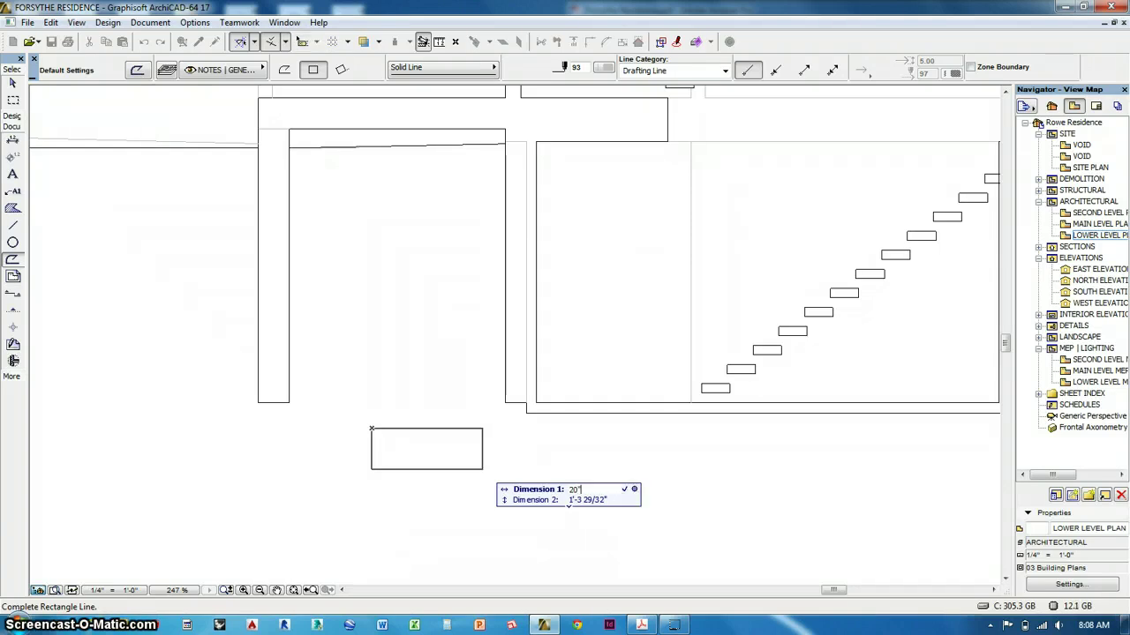
key("Tab")
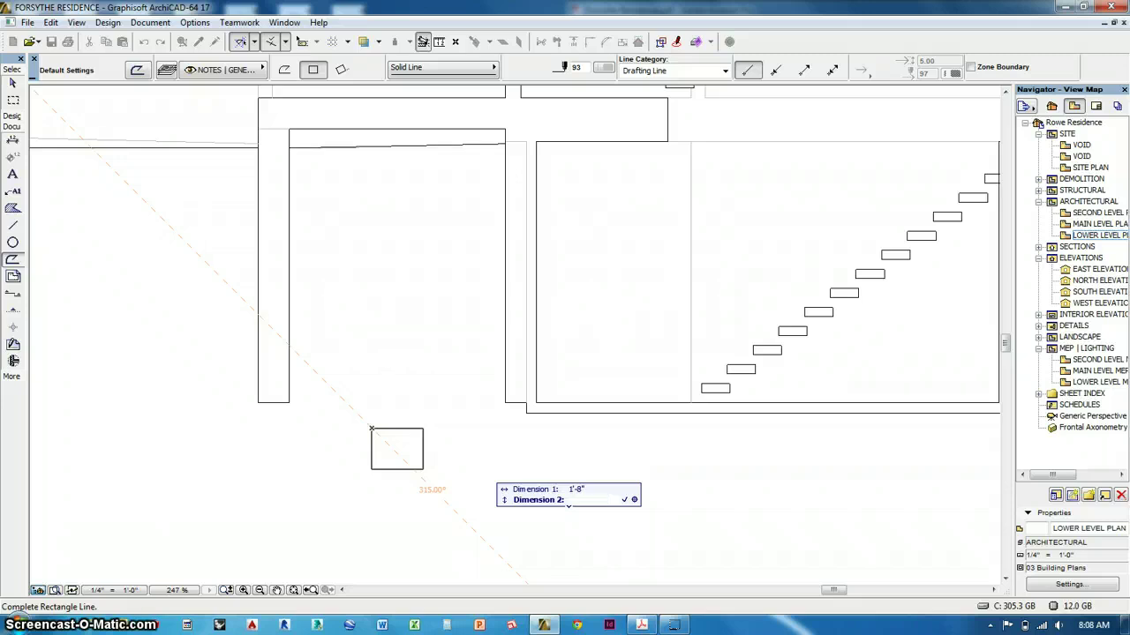
key("Return")
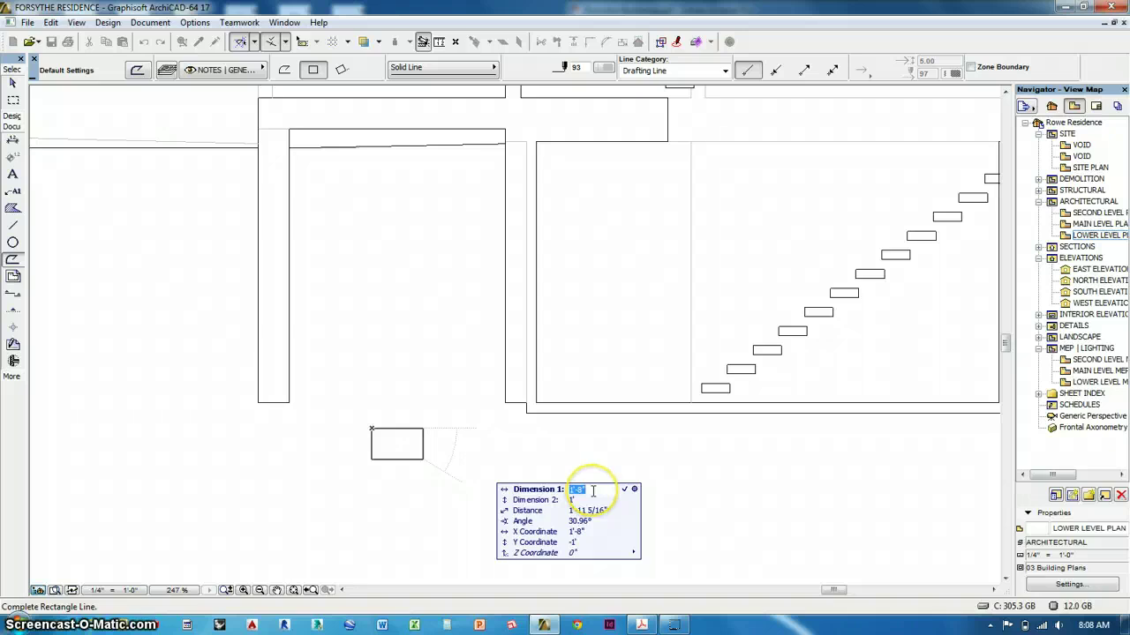
type("24")
key("Return")
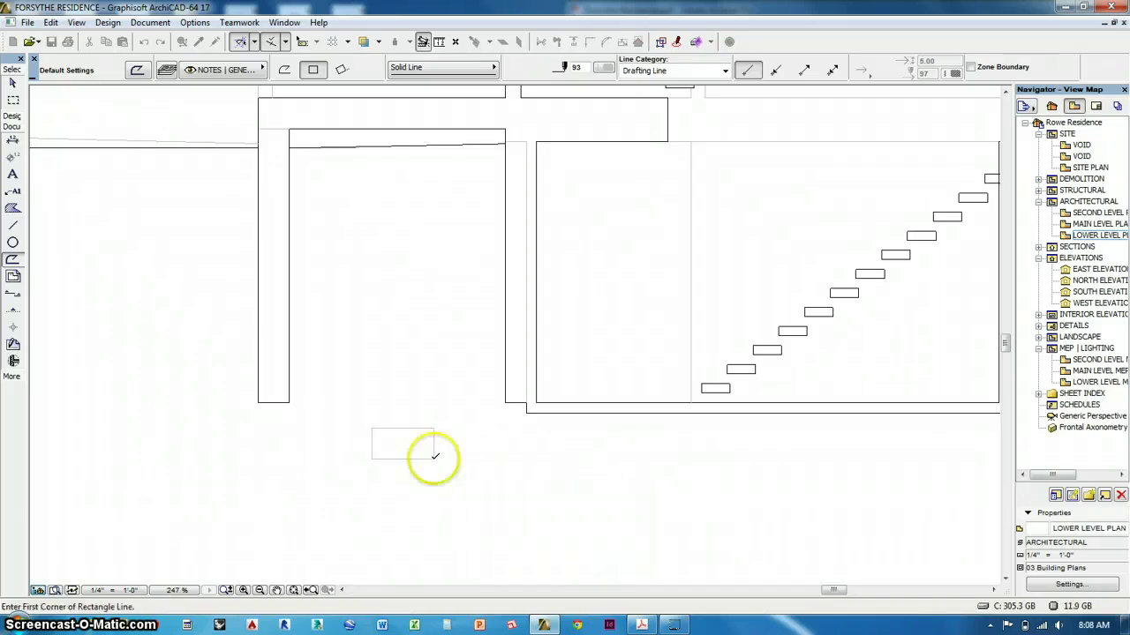
Move the footing rectangle so its top edge sits centred under the base of the west pier
left_click(433, 459, "shift")
key("ctrl+d")
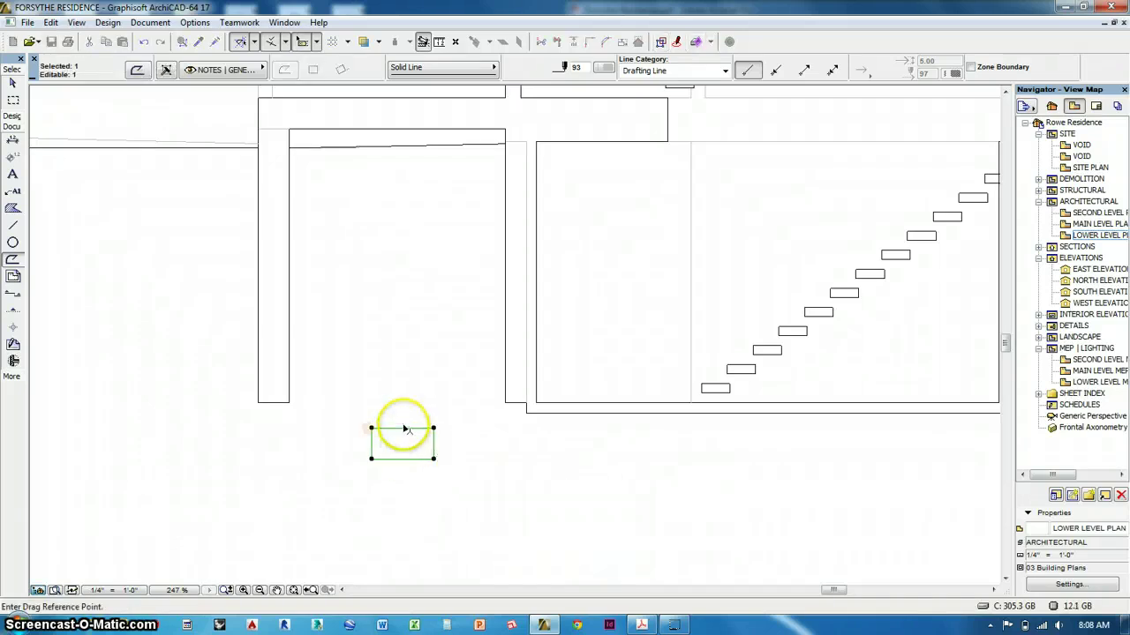
left_click(402, 428)
left_click(278, 403)
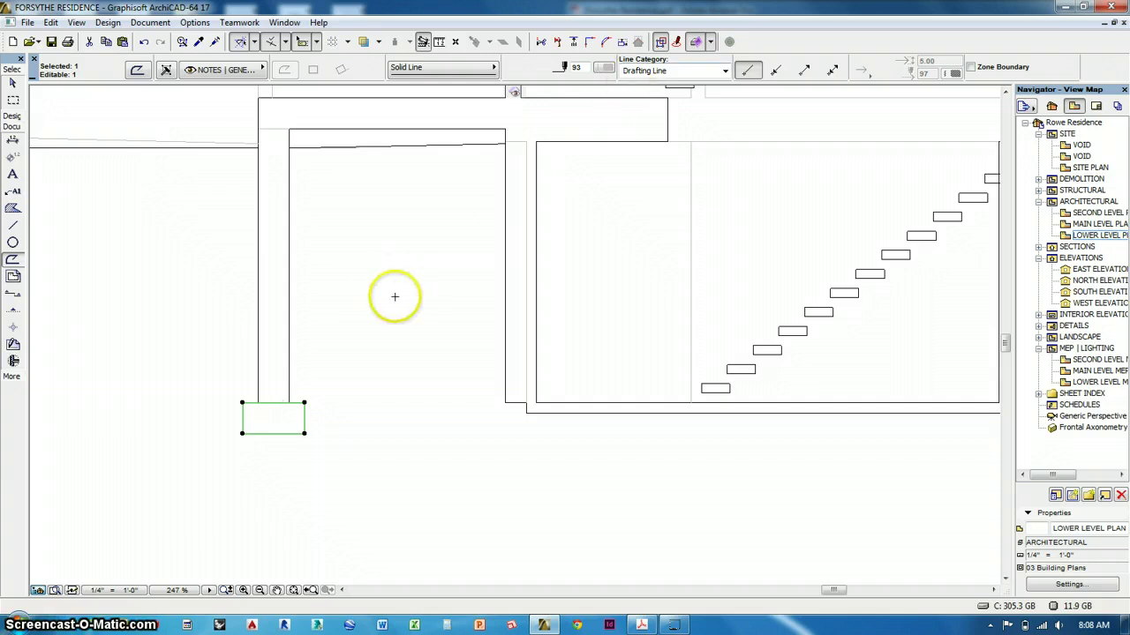
Copy the west pier's footing to centre it under the west basement wall, and lower the copy to the slab's underside
key("ctrl+d")
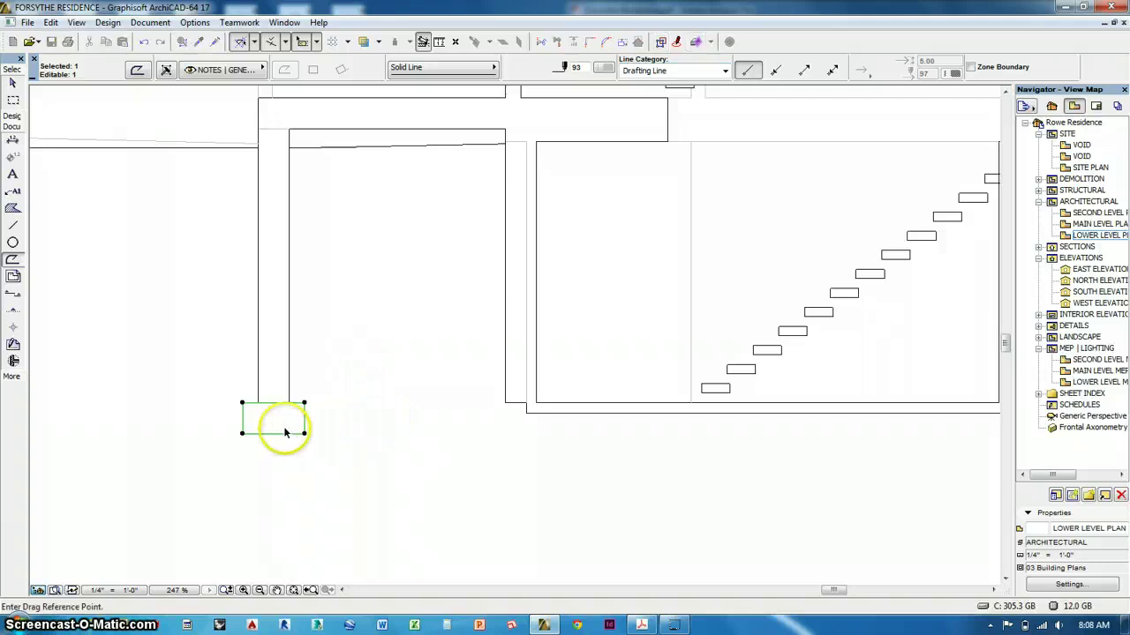
left_click(276, 405)
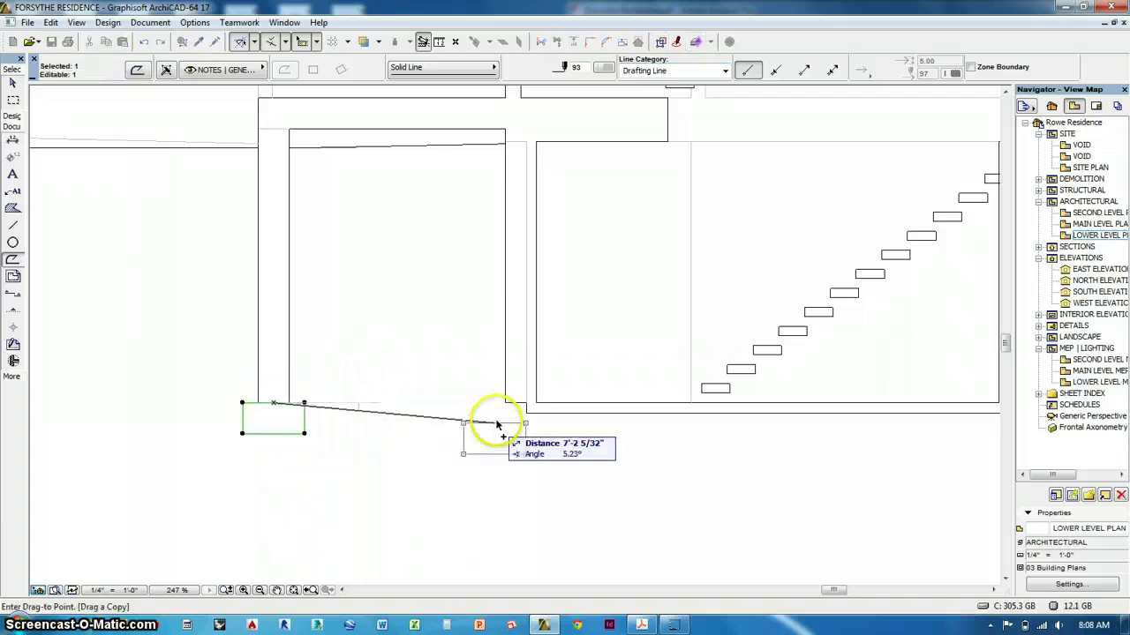
left_click(518, 402)
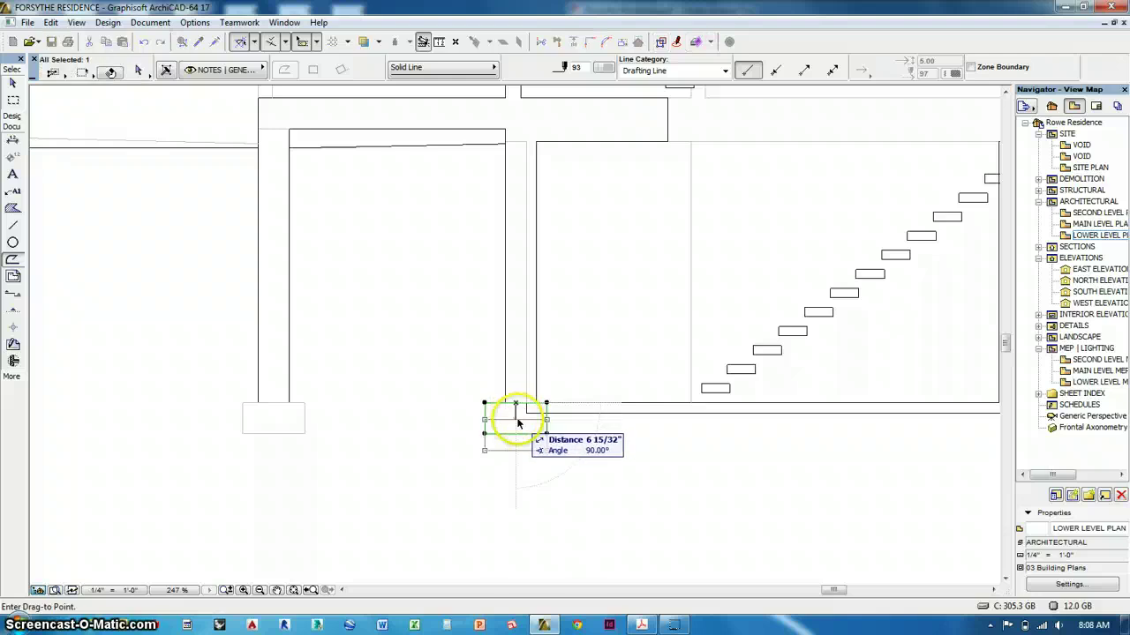
middle_click_drag(600, 465, 366, 496)
Copy the west basement wall's footing to the east basement wall, centred under it at the slab's underside
key("ctrl+d")
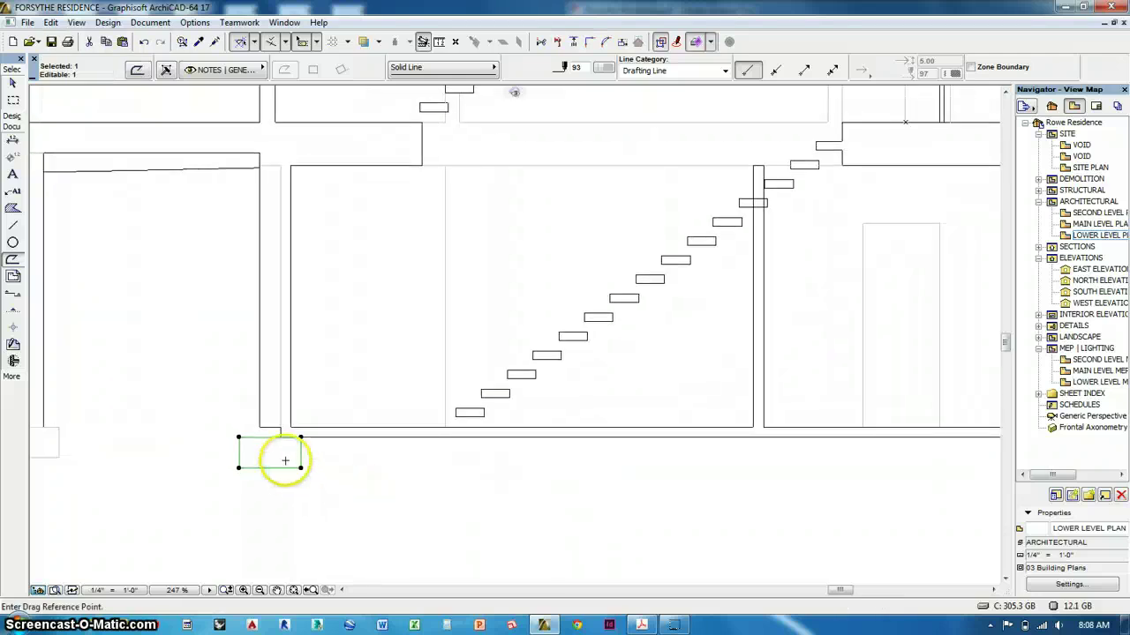
key("ctrl")
left_click(282, 436)
middle_click_drag(902, 508, 509, 480)
middle_click_drag(945, 493, 560, 493)
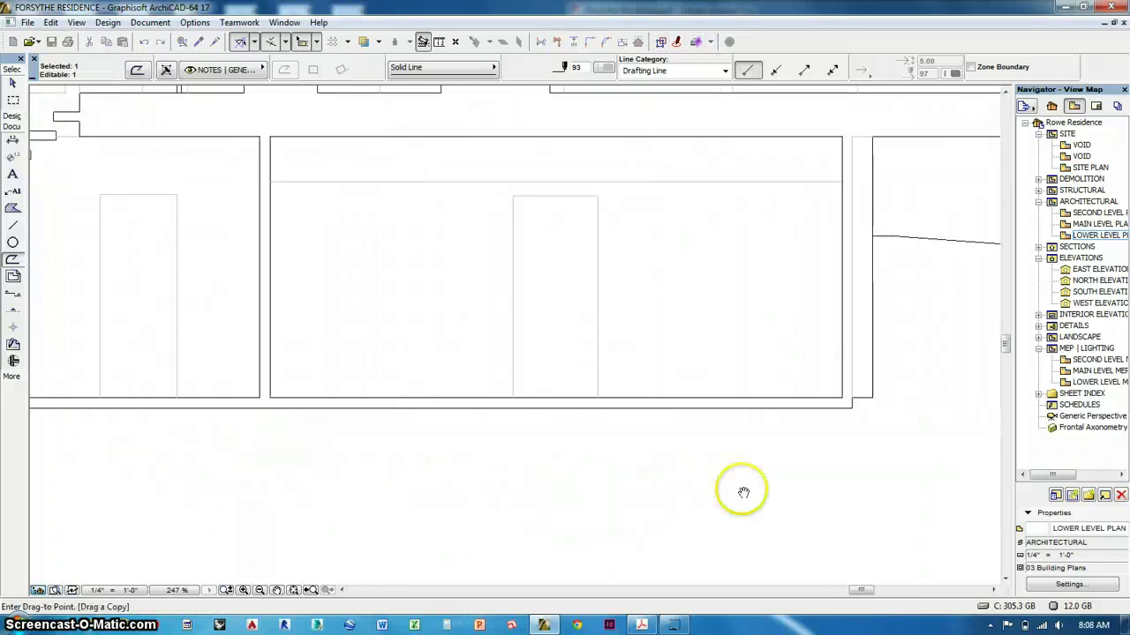
key("shift")
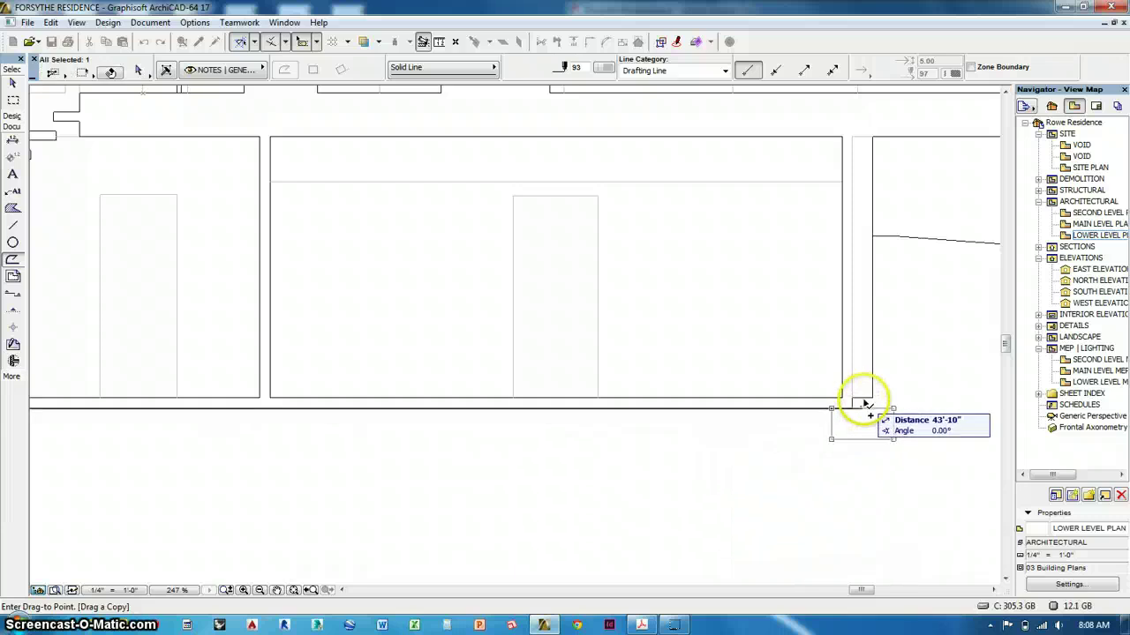
left_click(865, 407)
Copy the east basement wall's footing to centre it under the base of the east pier
middle_click_drag(865, 406, 419, 519)
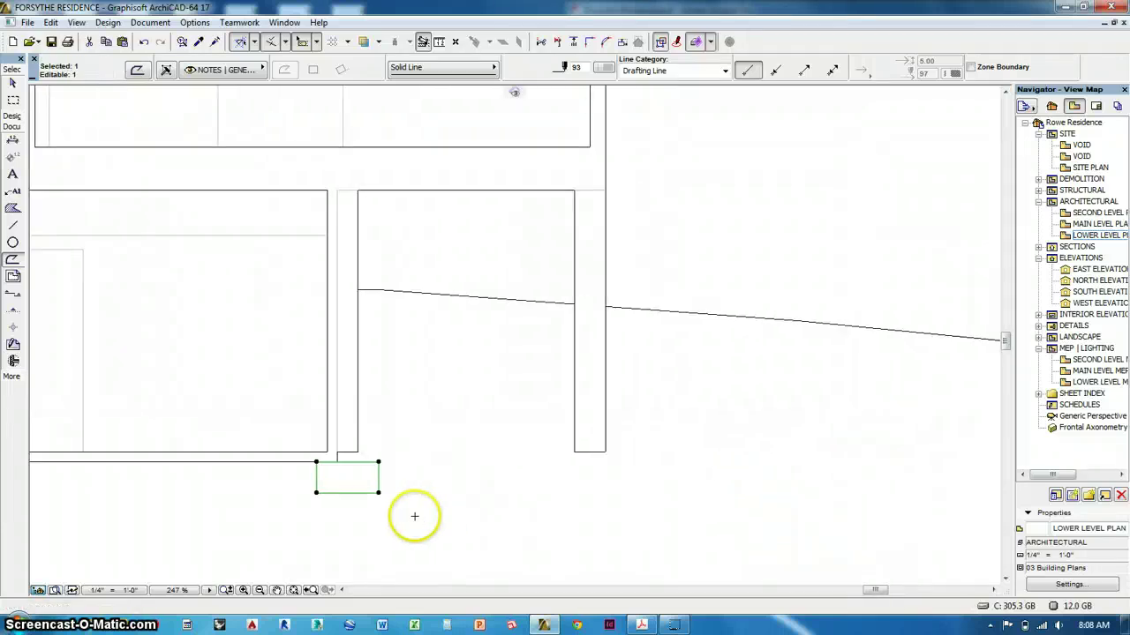
key("ctrl+d")
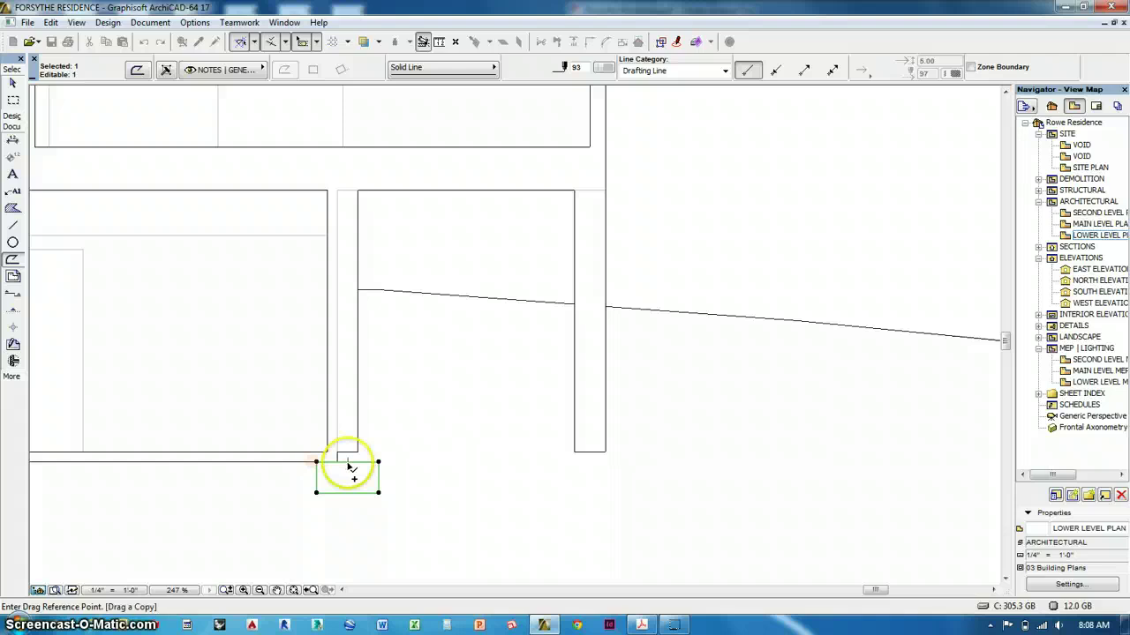
left_click(349, 466)
middle_click_drag(541, 470, 684, 447)
key("Escape")
Delete the short vertical cut line at the slab's edge above the east basement wall's footing
scroll(481, 448, "up", 8)
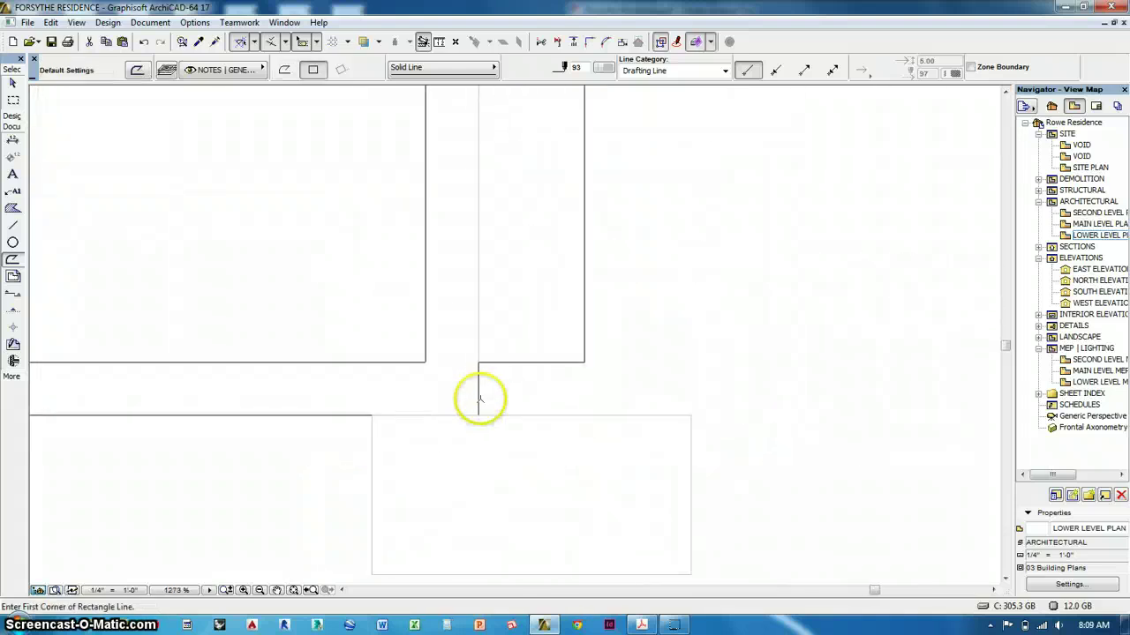
left_click(479, 402, "shift")
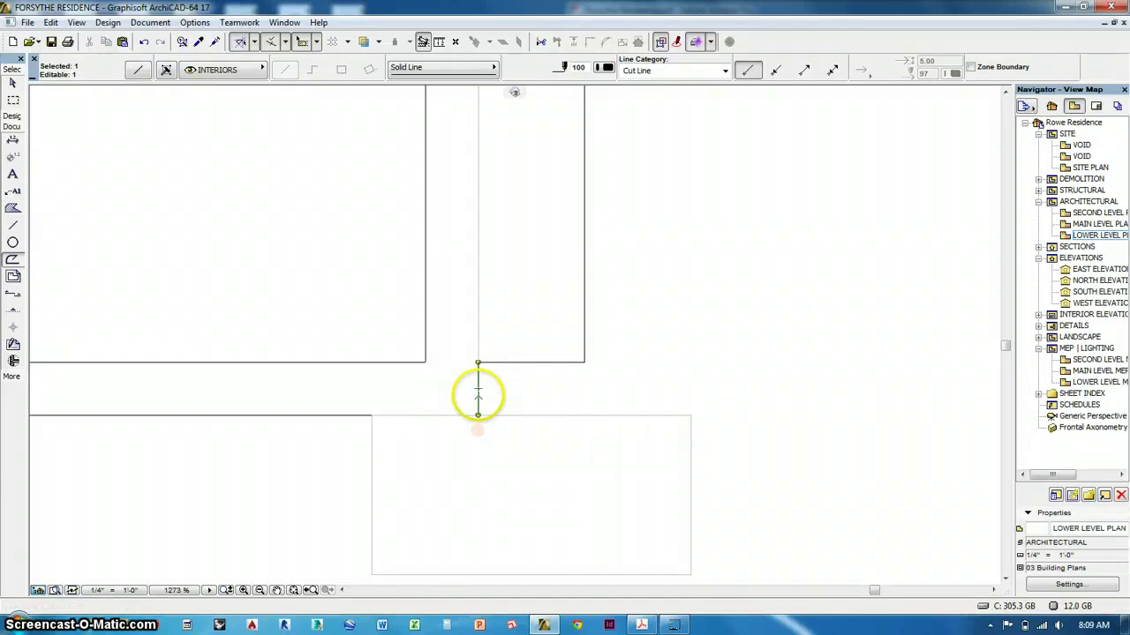
key("Delete")
Set pen 93 for the cut line along the basement slab's underside
left_click(249, 403, "shift")
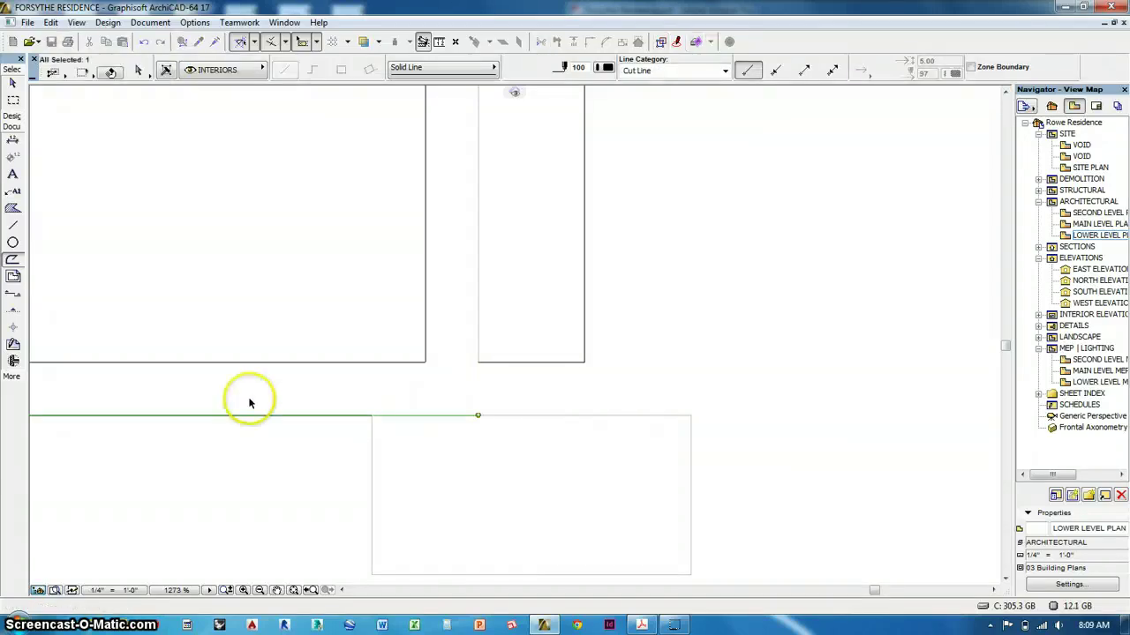
left_click(601, 68)
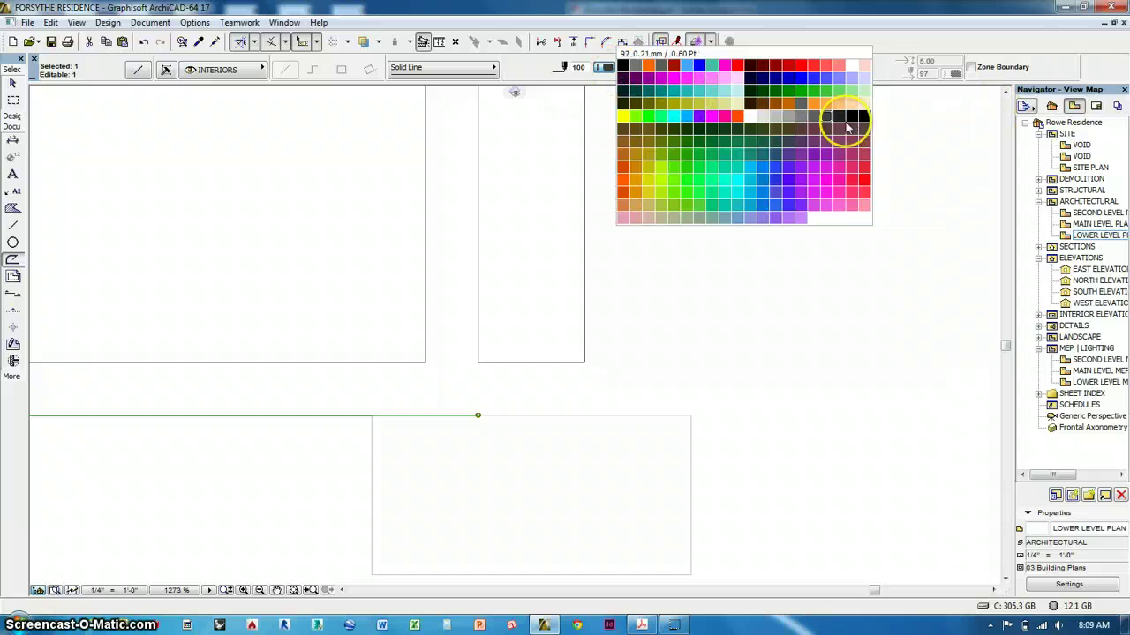
left_click(778, 125)
left_click(656, 287)
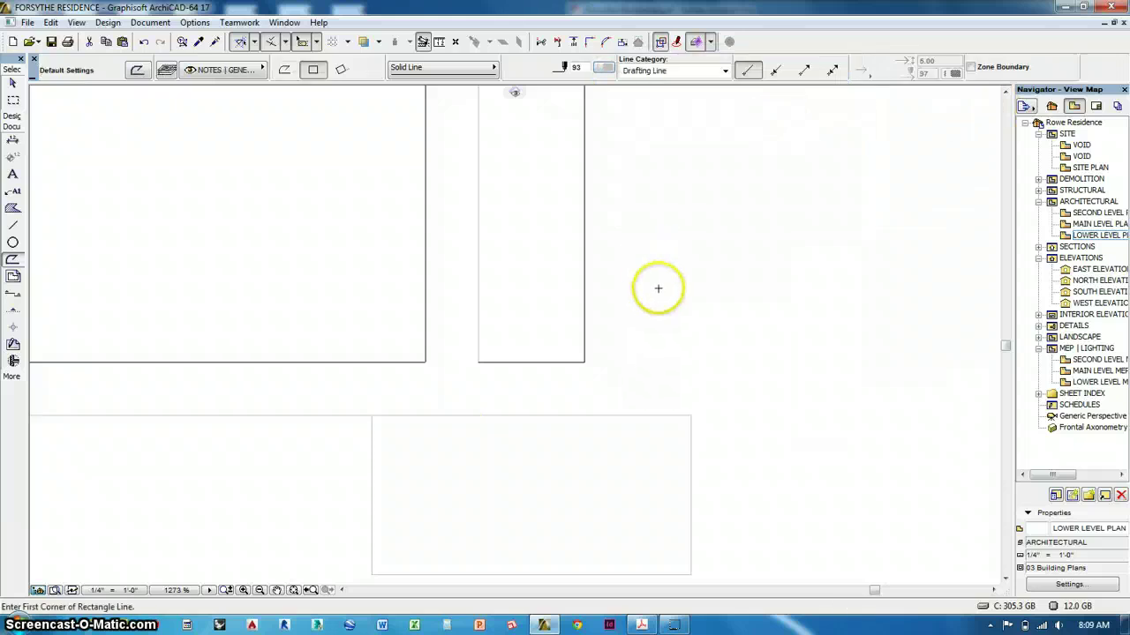
Set pen 93 for the cut lines on the east basement wall's outer face and base
left_click_drag(660, 316, 578, 398)
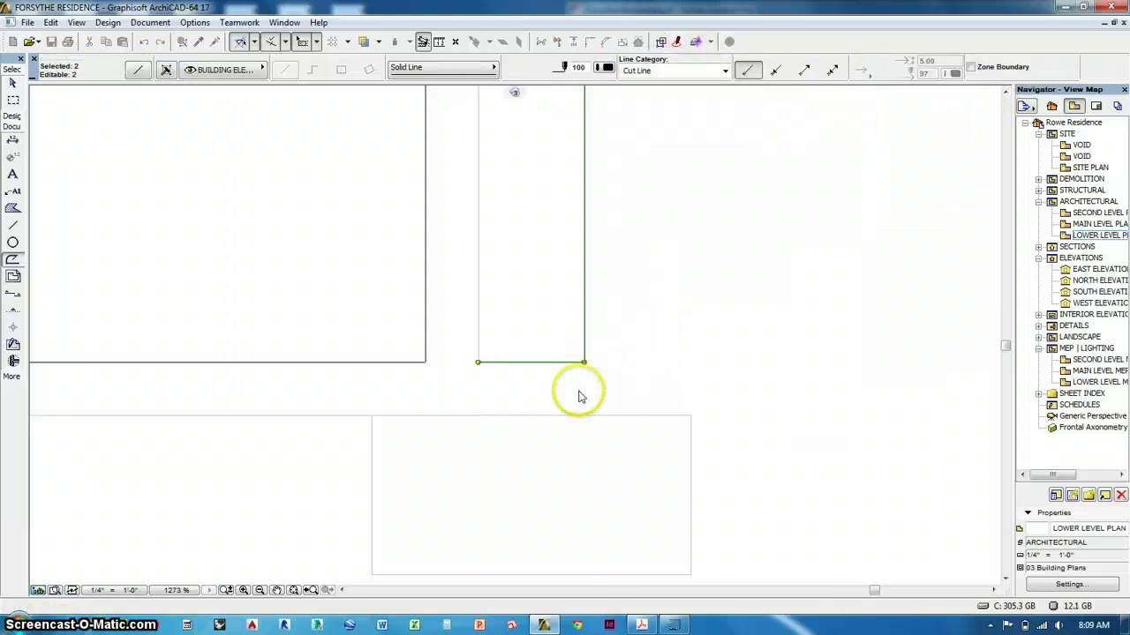
left_click(607, 68)
left_click(779, 118)
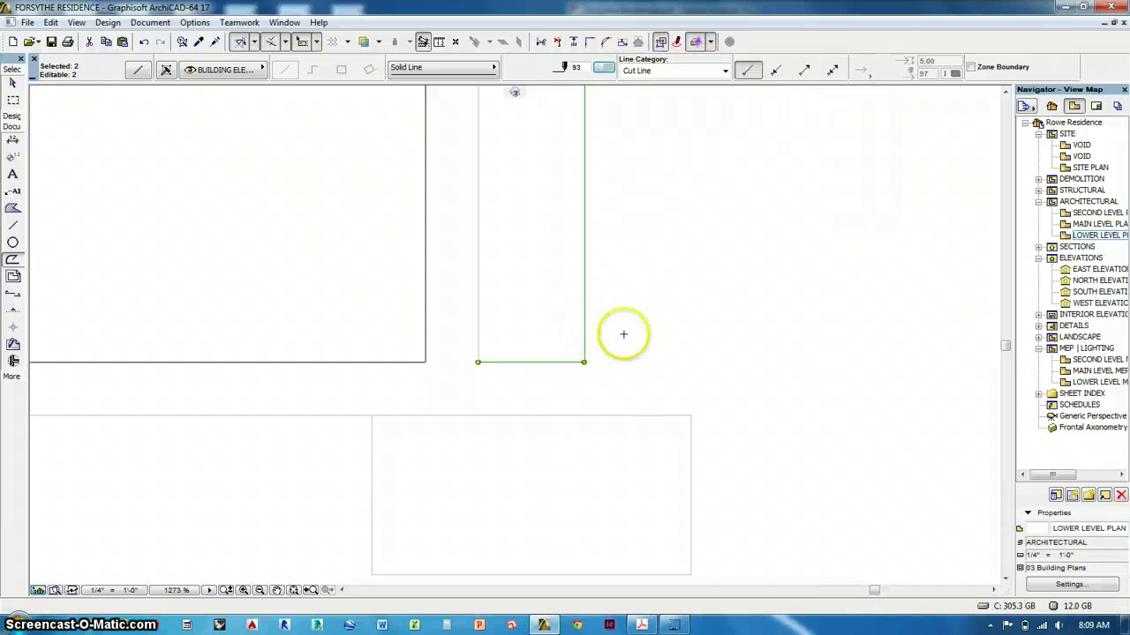
Stretch the east basement wall's outer face line down to the footing's top and delete the wall's base line
left_click(585, 334)
left_click(583, 362)
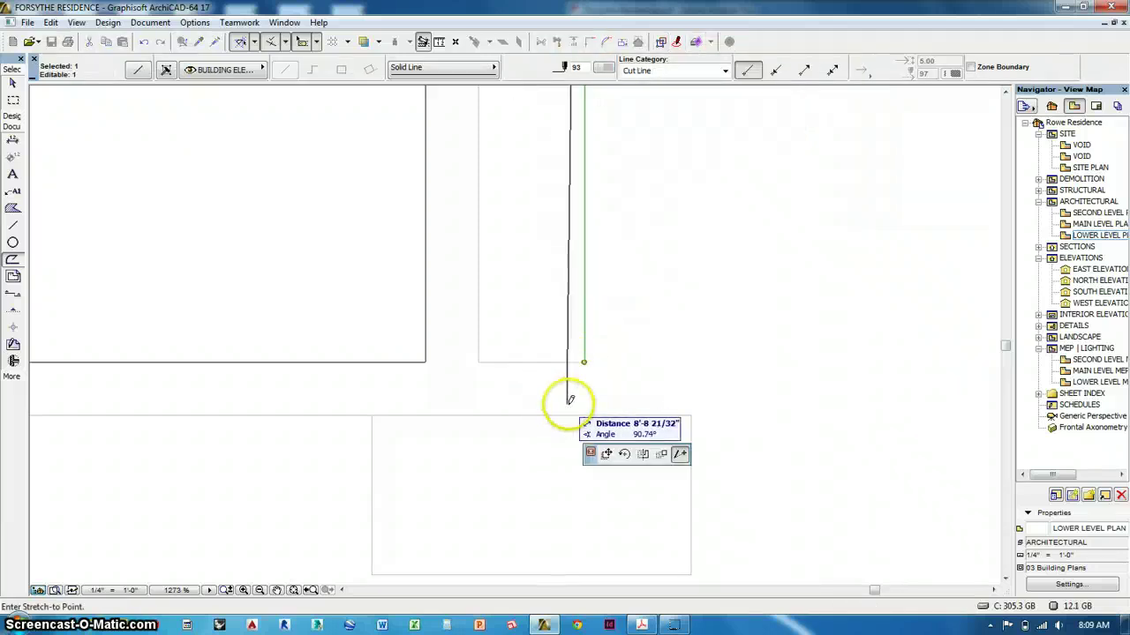
left_click(586, 413)
key("Escape")
left_click(520, 362, "shift")
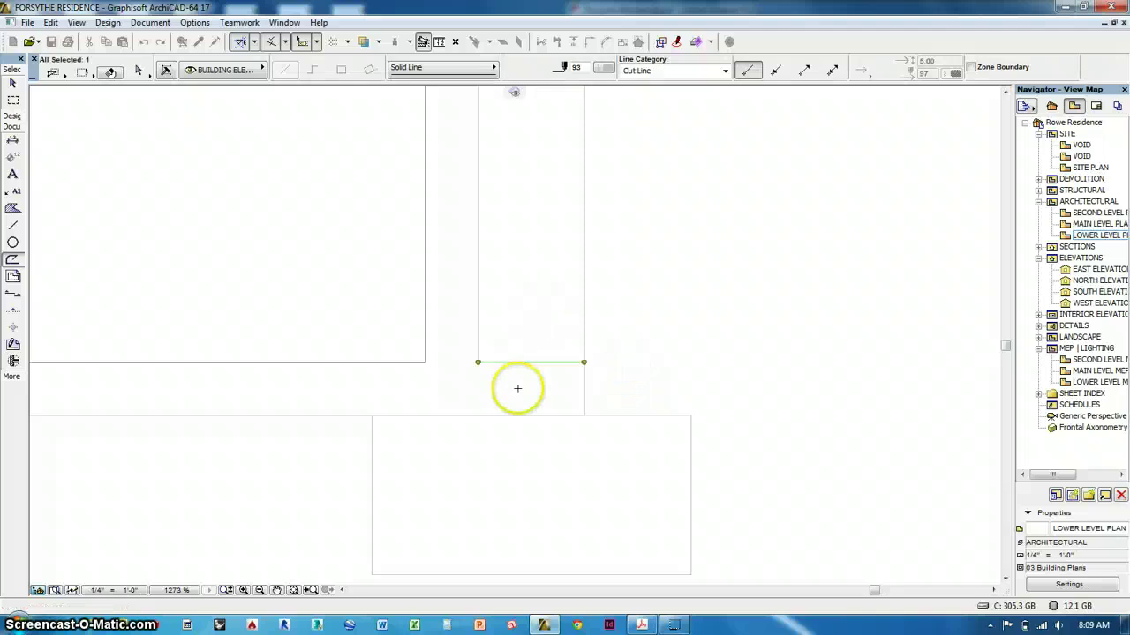
key("Delete")
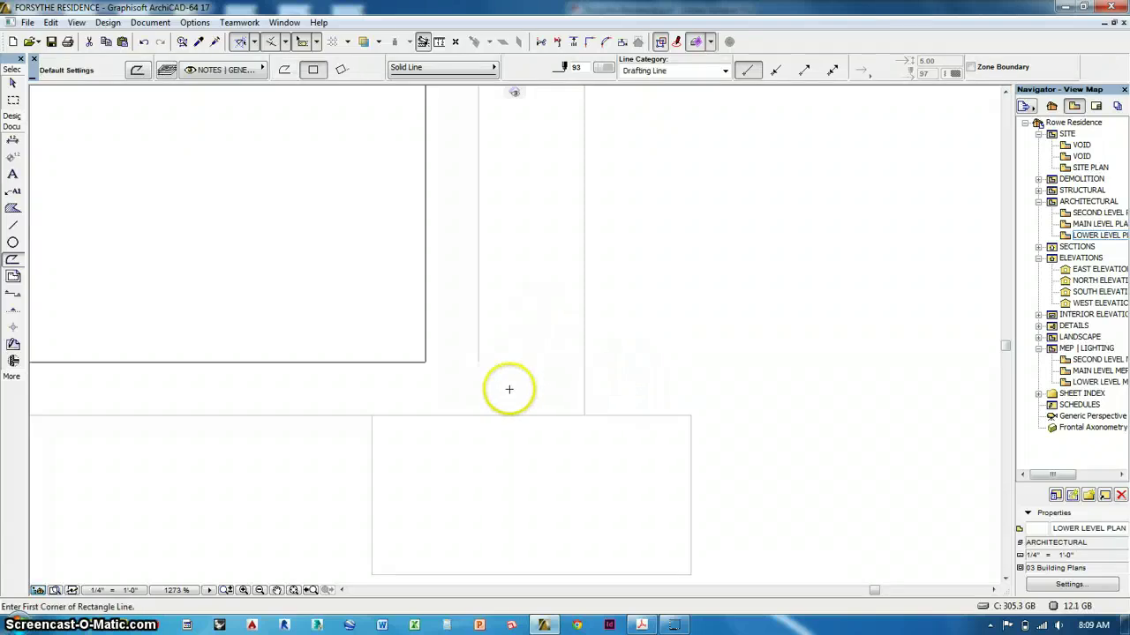
Draw pen 93 skin separator lines from the east wall's inner skin line across to the slab's top corner and down to the footing
left_click(478, 359, "alt")
left_click(478, 362)
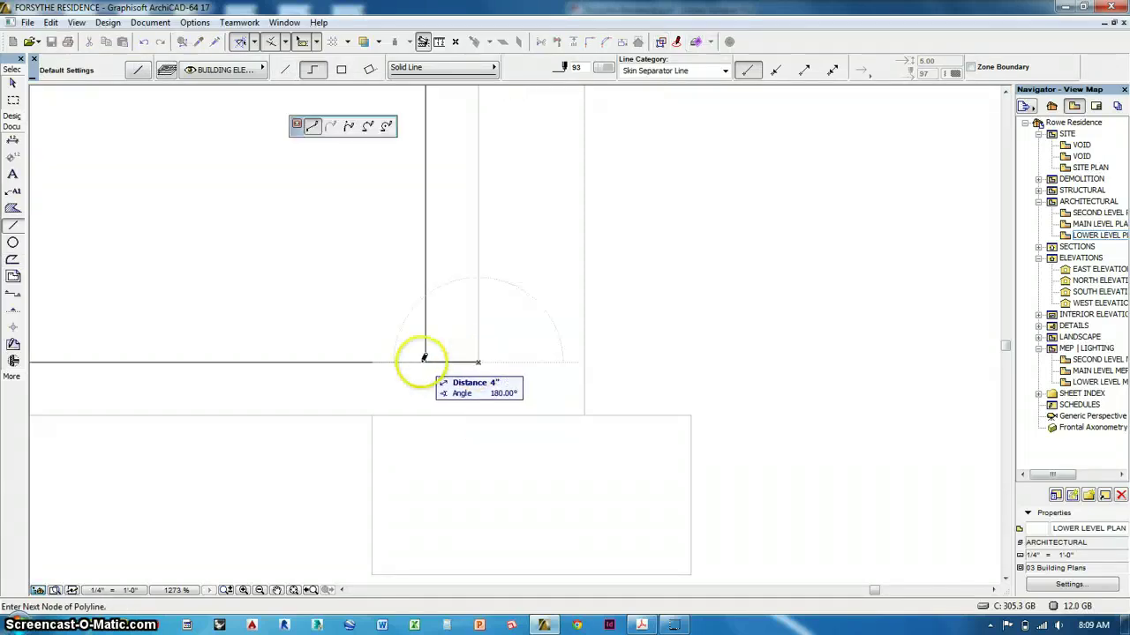
double_click(426, 362)
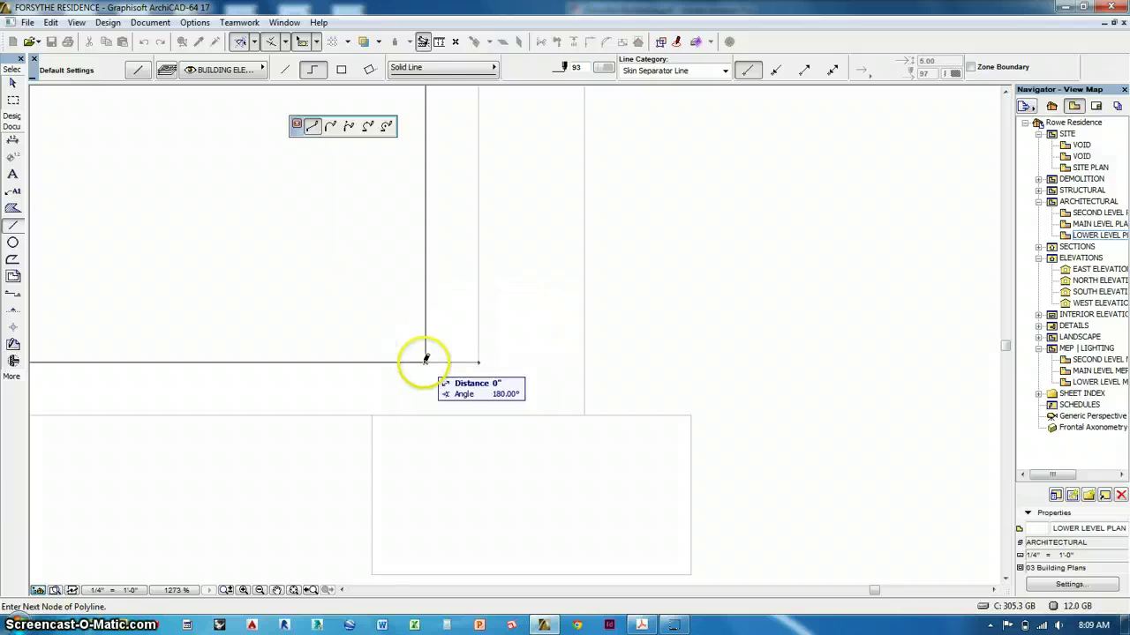
left_click(478, 362)
left_click(481, 411)
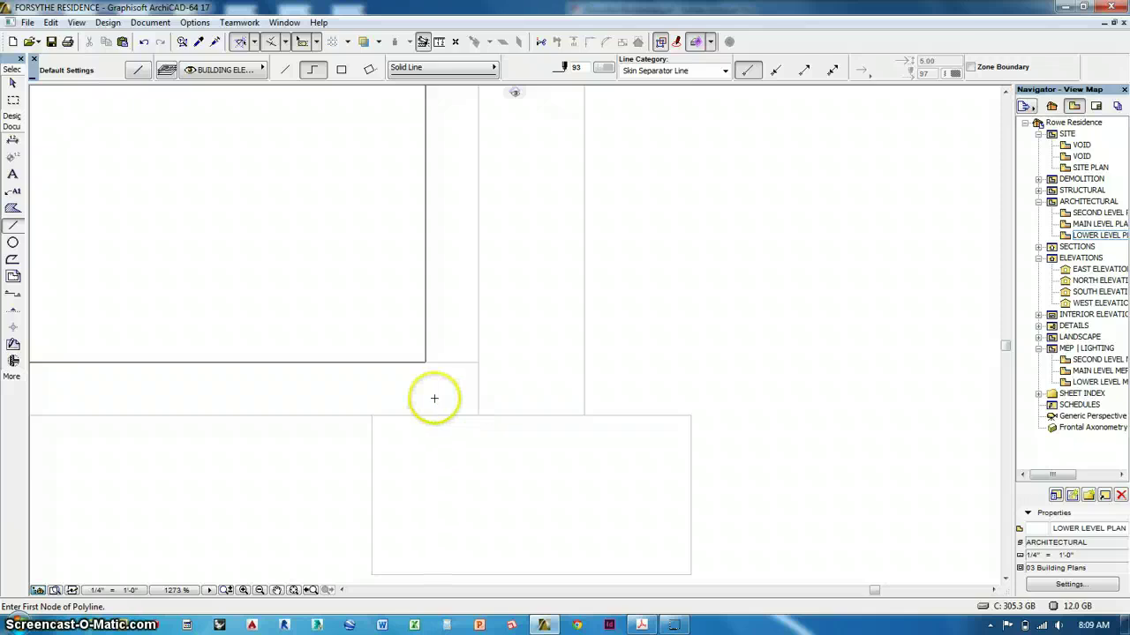
scroll(763, 344, "down", 14)
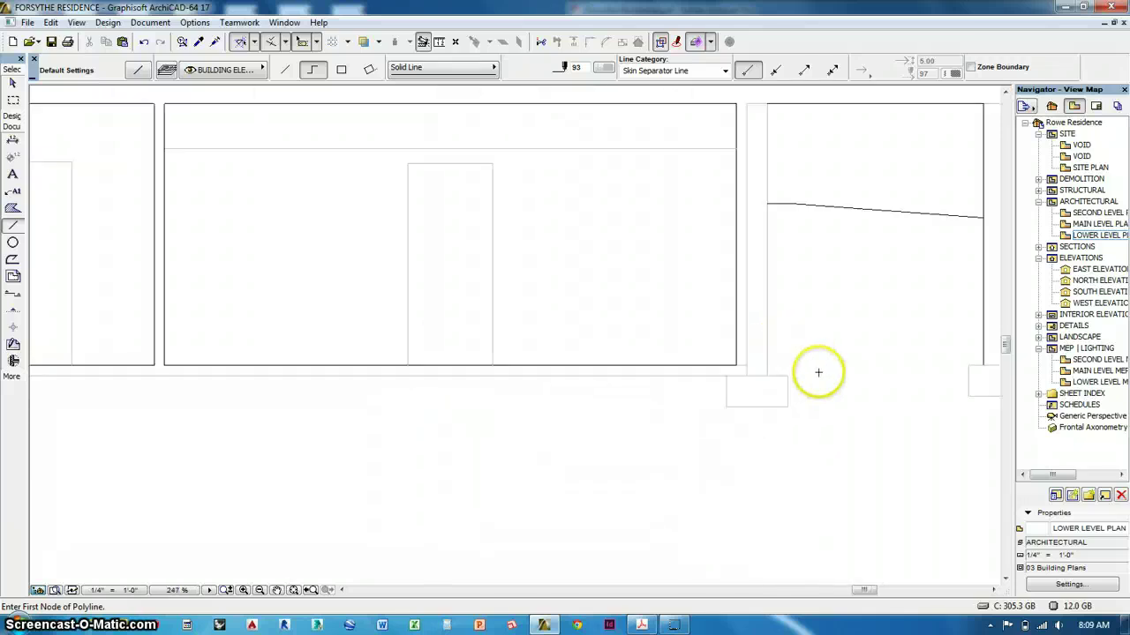
Delete the west basement wall's outer face, inner skin and base lines above its footing
middle_click_drag(499, 401, 617, 397)
scroll(378, 379, "up", 5)
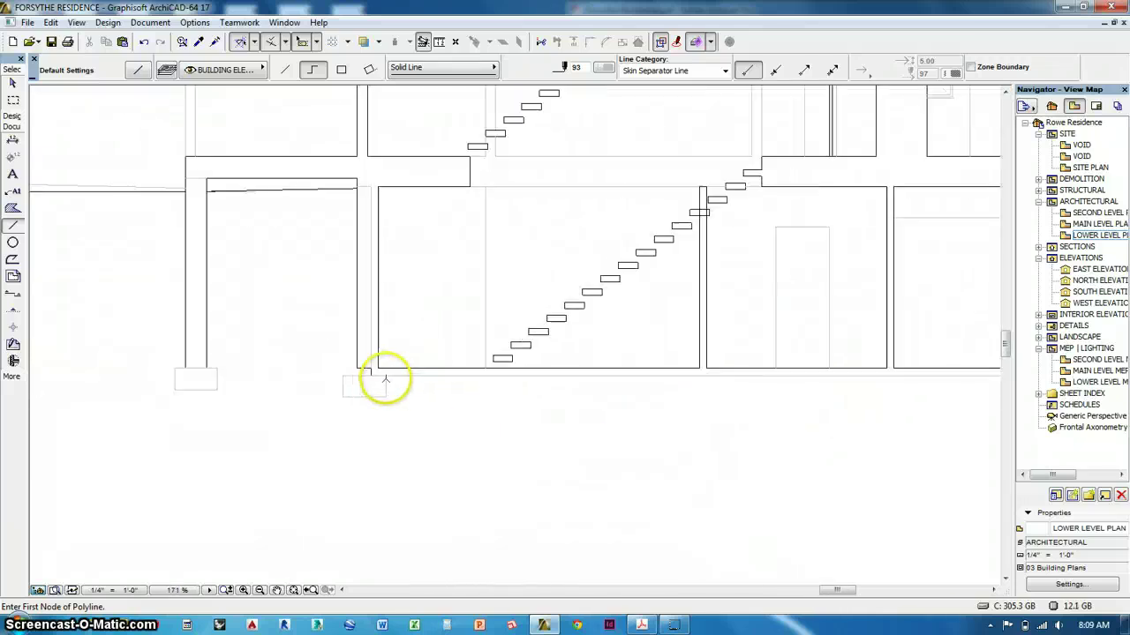
scroll(357, 364, "up", 3)
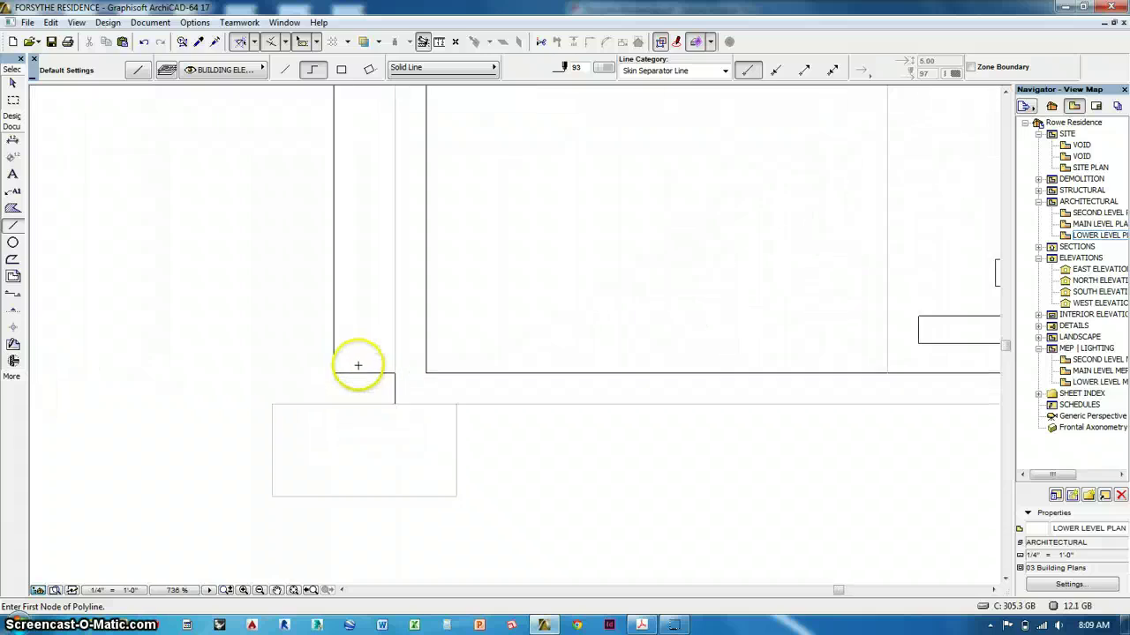
left_click(291, 353, "shift")
left_click(402, 391, "shift")
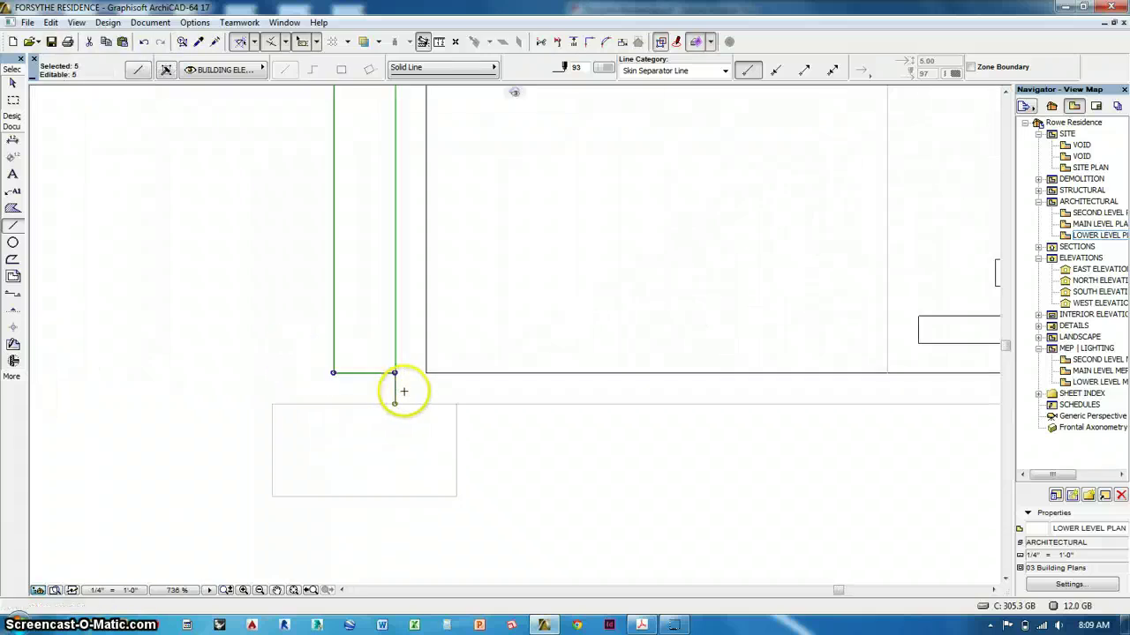
key("Delete")
Mirror a copy of the east basement wall's face and skin separator lines to the west wall about a vertical axis near the house's middle
middle_click_drag(574, 453, 159, 363)
scroll(159, 364, "down", 2)
middle_click_drag(843, 346, 550, 375)
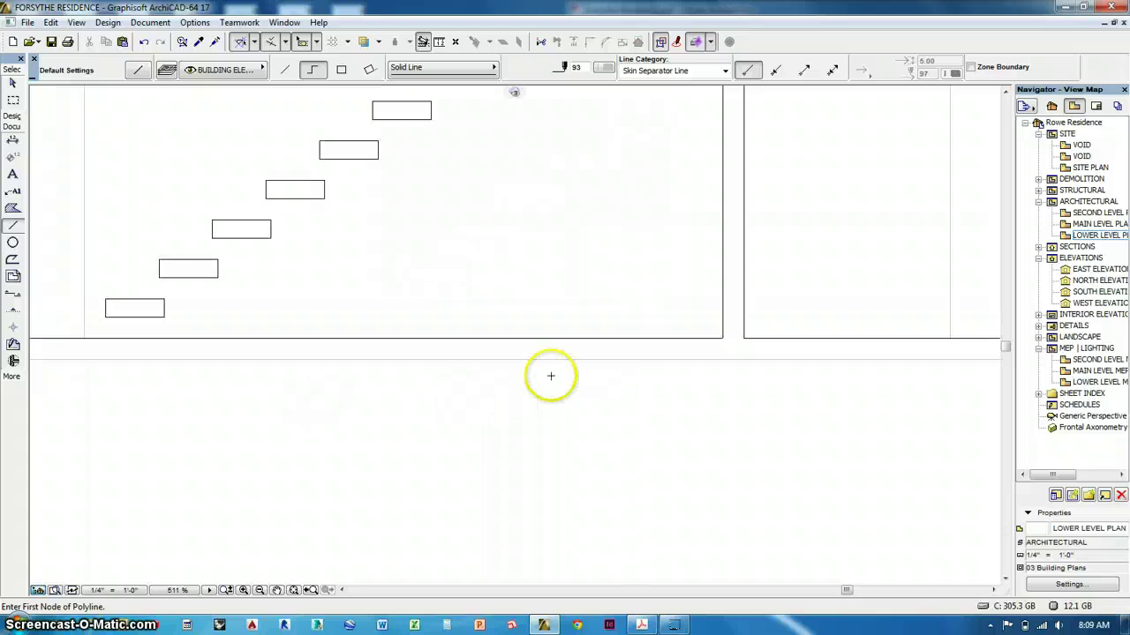
middle_click_drag(988, 383, 76, 383)
middle_click_drag(587, 420, 58, 422)
middle_click_drag(608, 387, 320, 411)
middle_click_drag(691, 414, 463, 418)
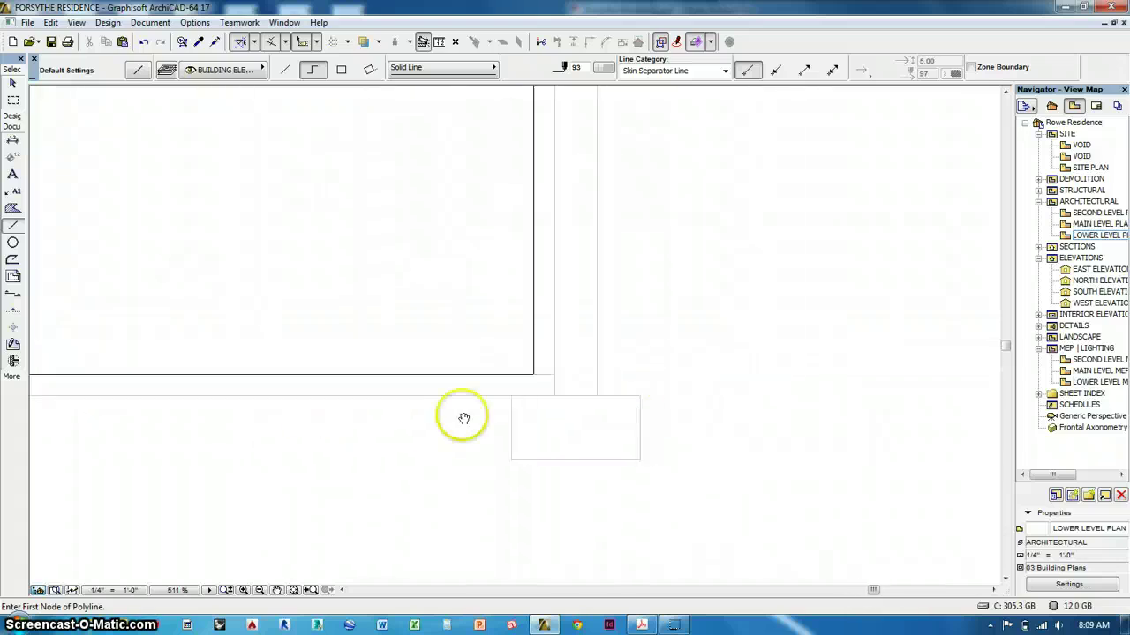
scroll(573, 391, "up", 2)
left_click(633, 332)
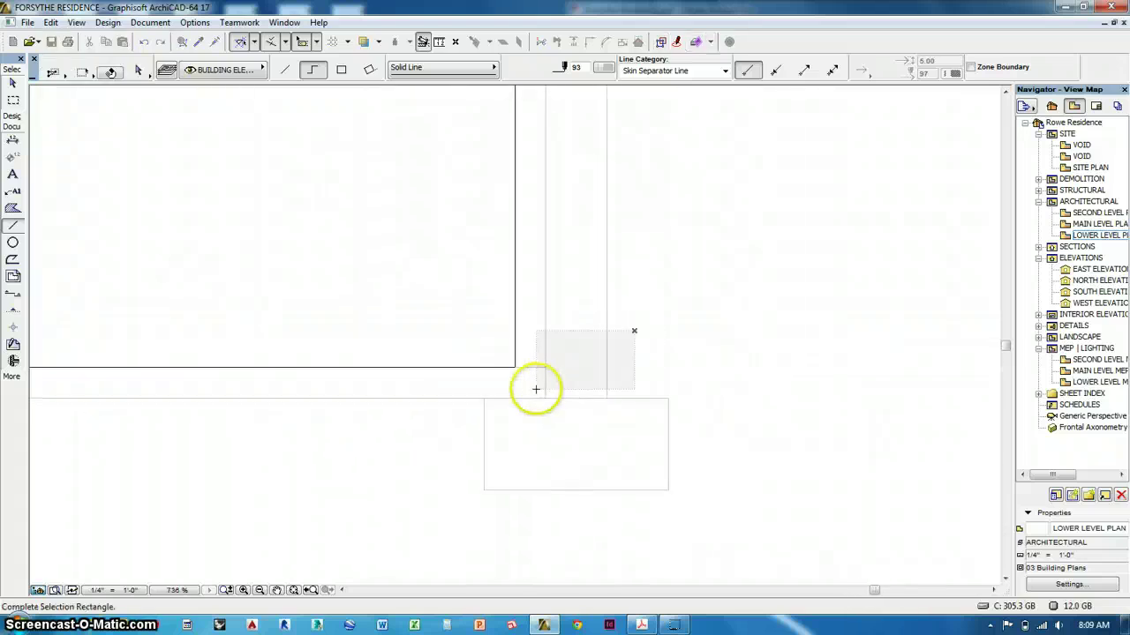
left_click(541, 390)
middle_click_drag(565, 392, 926, 353)
scroll(616, 386, "down", 2)
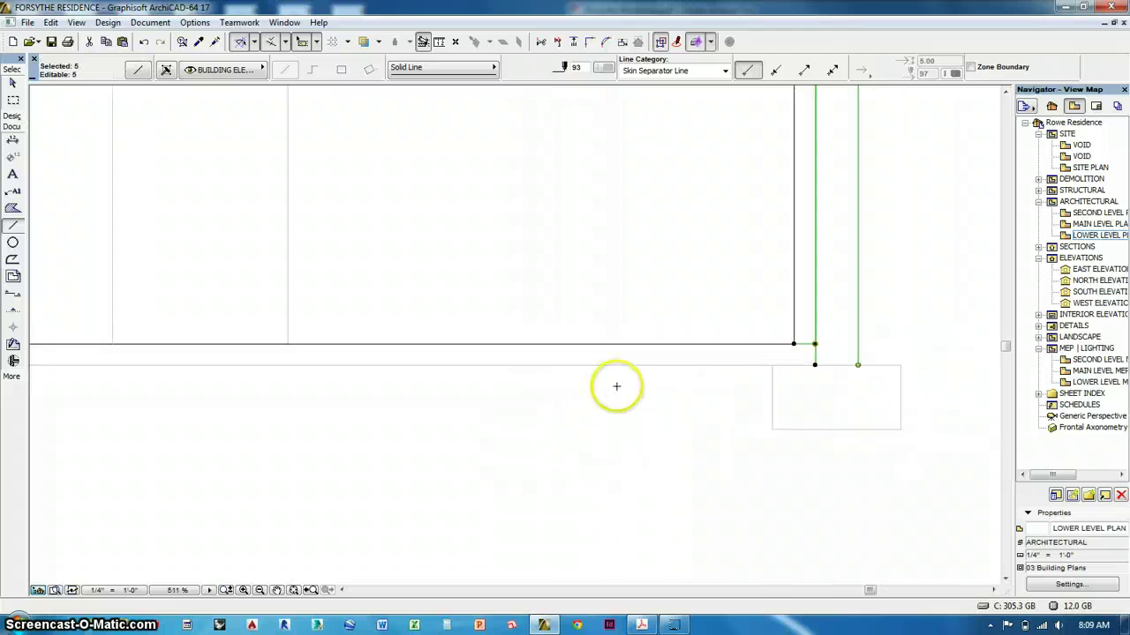
middle_click_drag(445, 384, 807, 438)
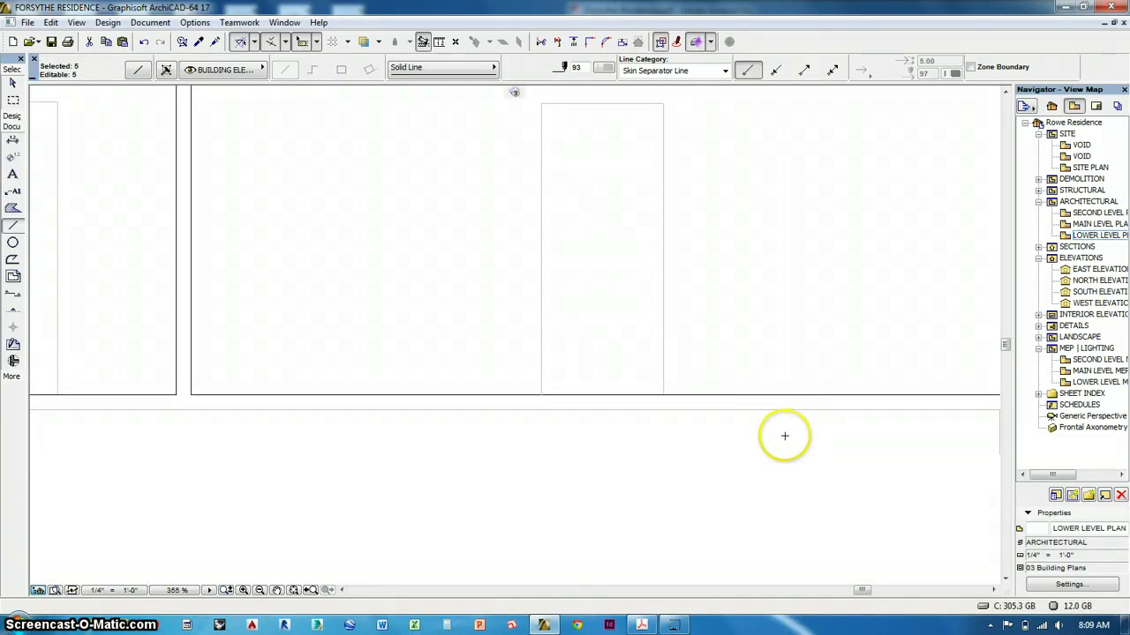
key("ctrl+m")
middle_click_drag(505, 415, 724, 409)
key("ctrl")
scroll(613, 405, "down", 7)
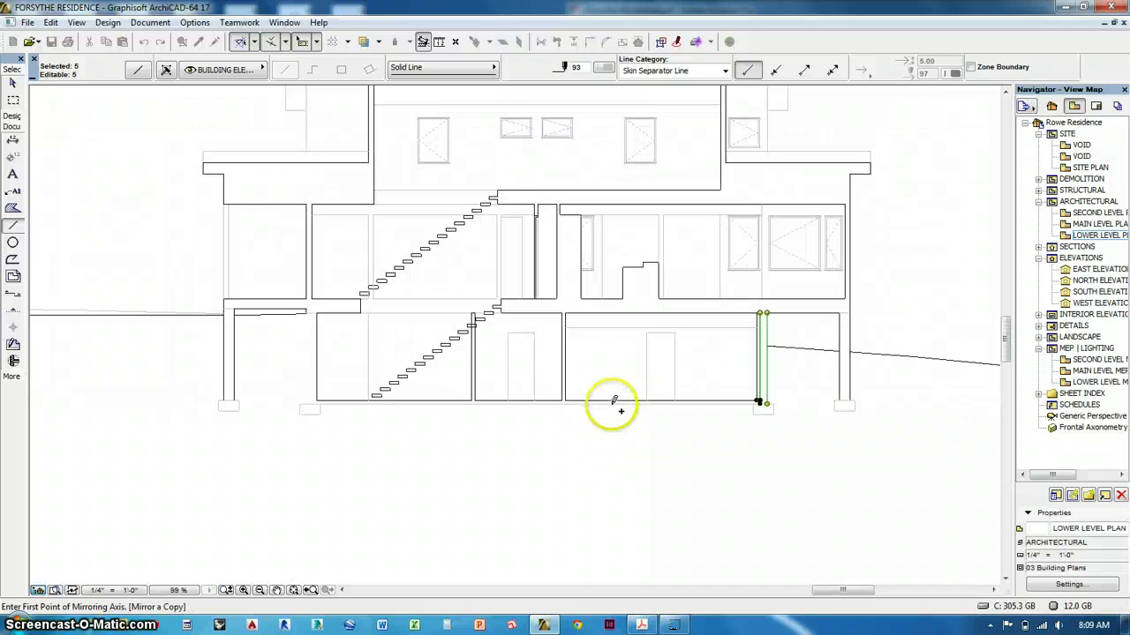
scroll(591, 437, "down", 1)
left_click(545, 404)
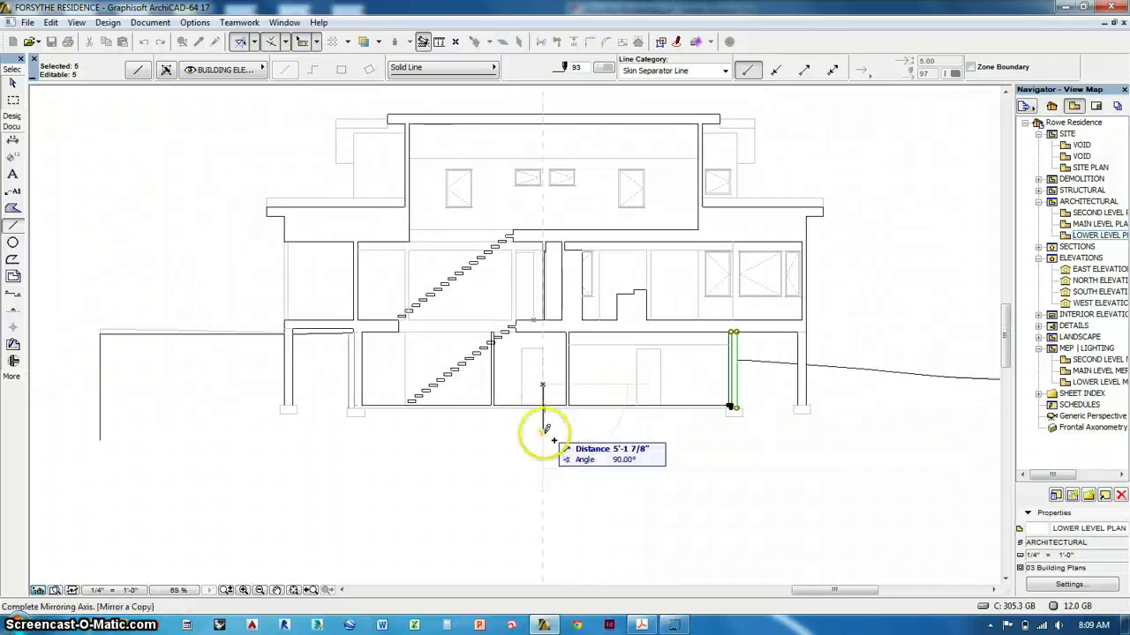
left_click(542, 447)
Drag the mirrored west wall lines horizontally so the short separator's end meets the basement slab's top corner
scroll(353, 408, "up", 4)
scroll(390, 389, "up", 4)
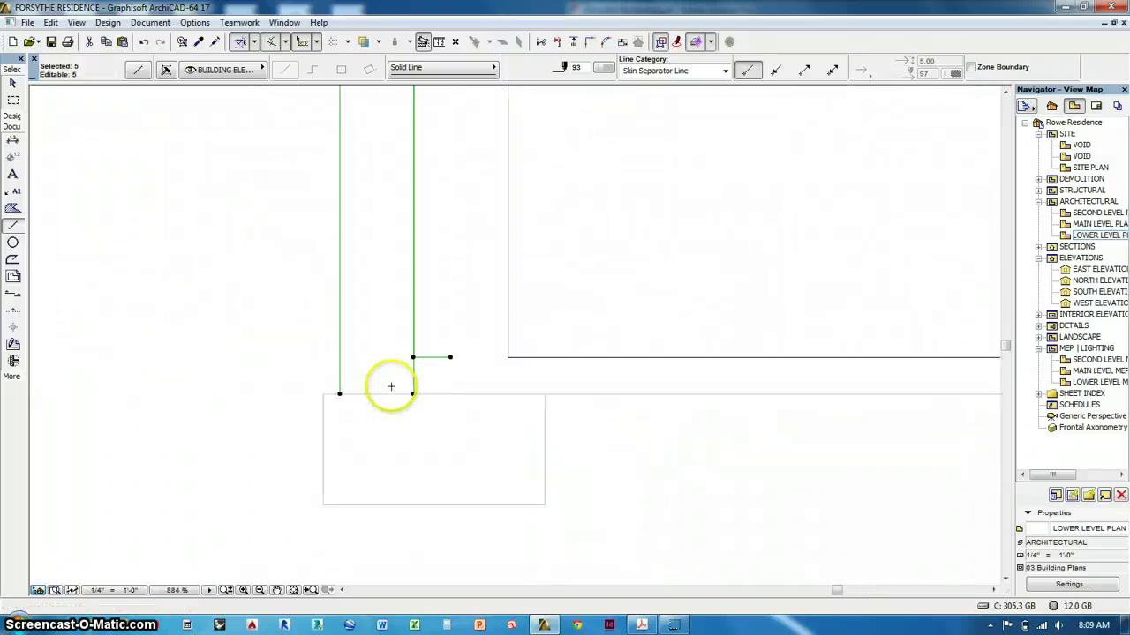
key("ctrl+d")
left_click(450, 357)
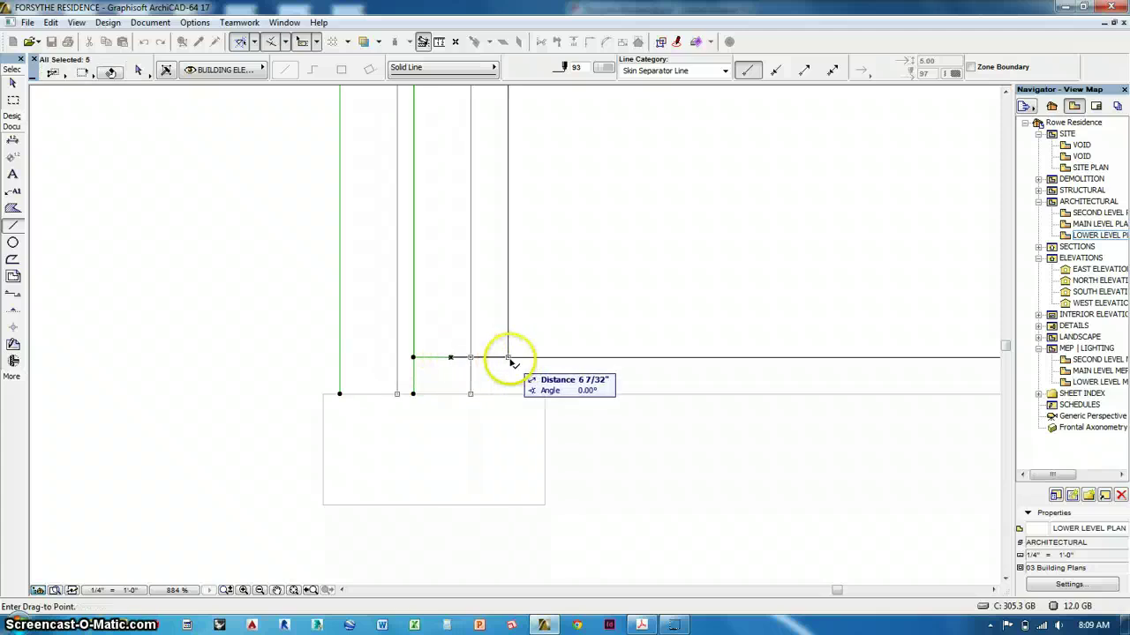
left_click(516, 358)
scroll(481, 454, "down", 6)
scroll(686, 530, "down", 3)
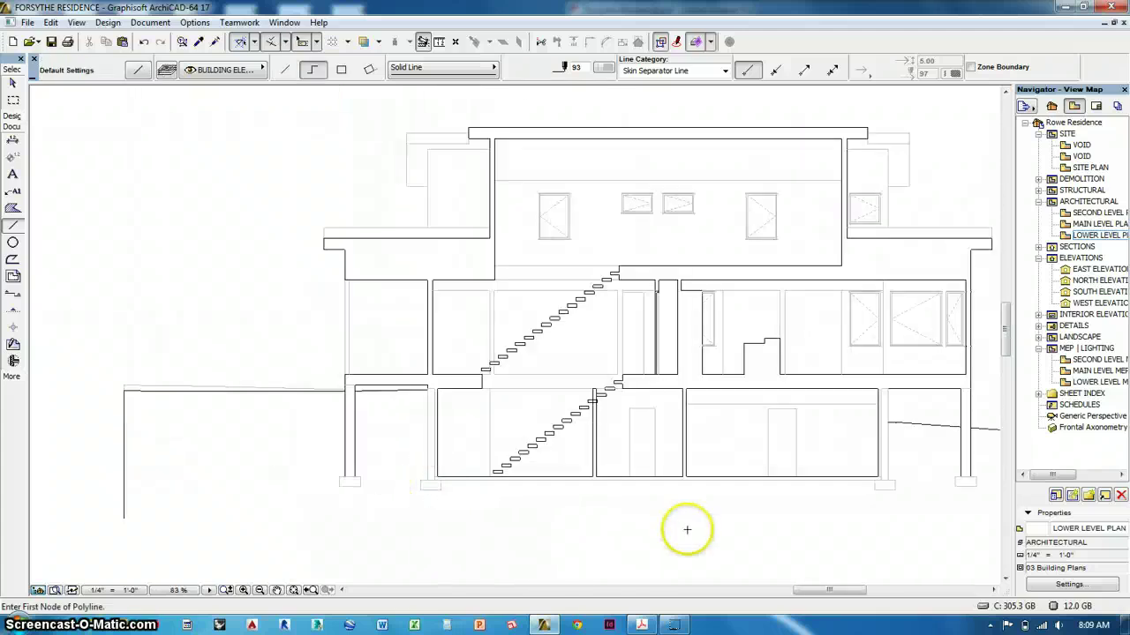
Draw a pen 100 cut line on the east basement wall's outer face from the floor's underside down to the grade line
scroll(502, 370, "up", 8)
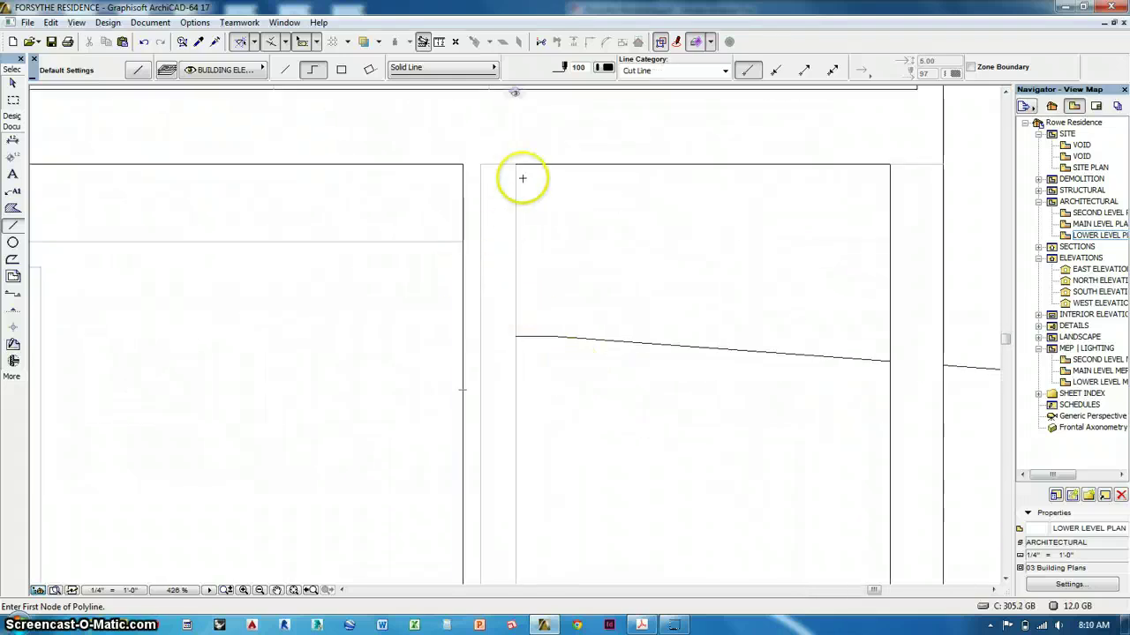
left_click(518, 164)
double_click(516, 336)
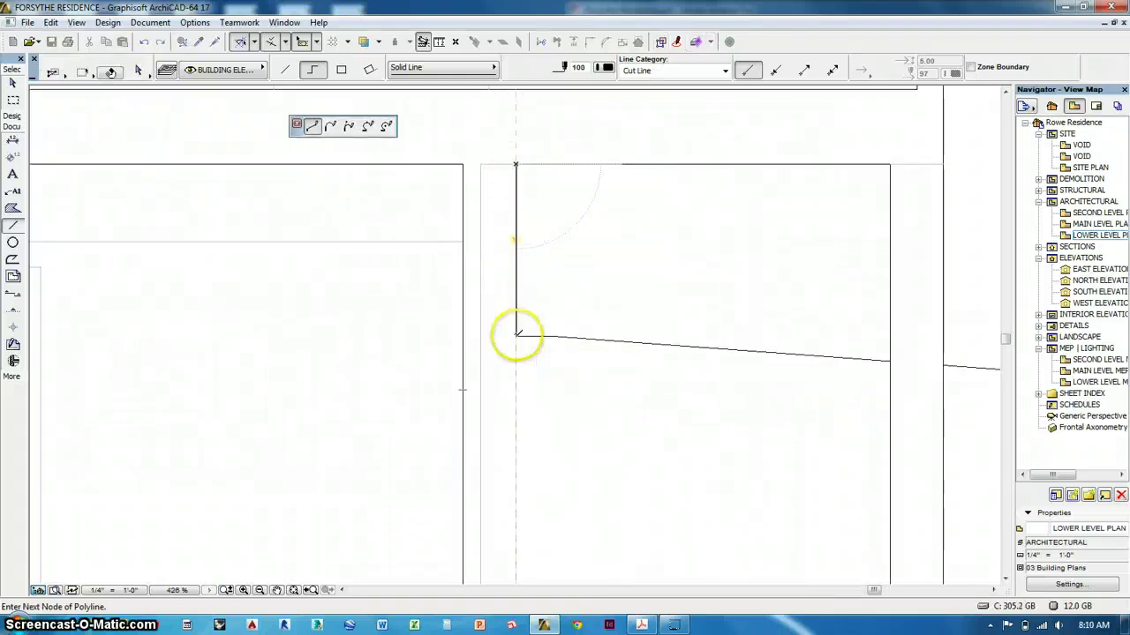
scroll(517, 335, "down", 10)
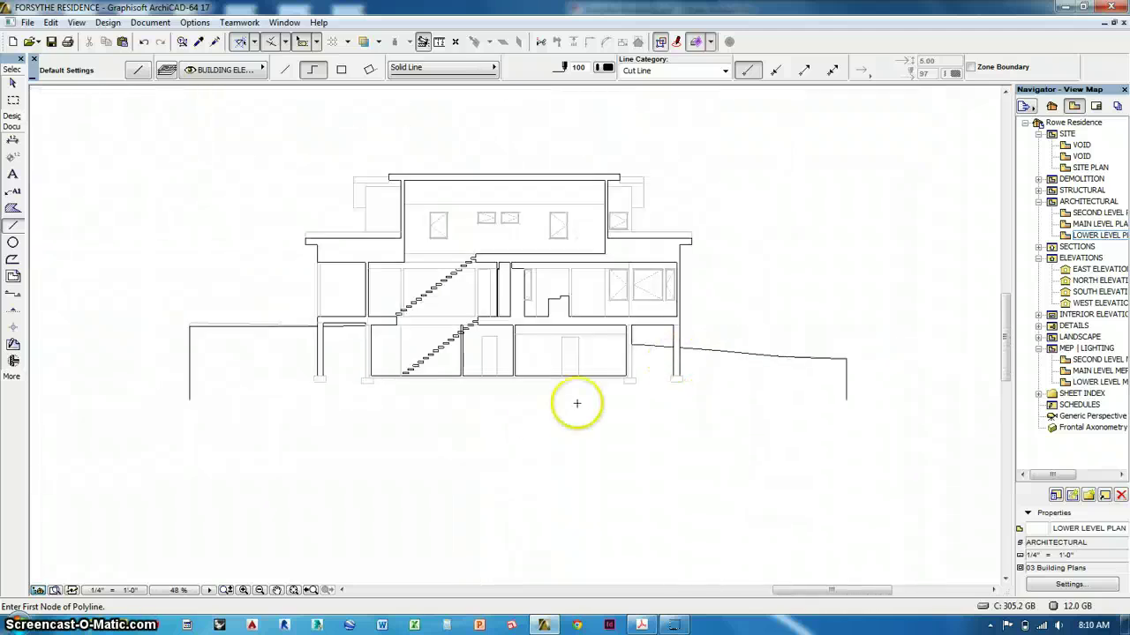
Set pen 93 for the two vertical face lines of the west pier
scroll(301, 361, "up", 4)
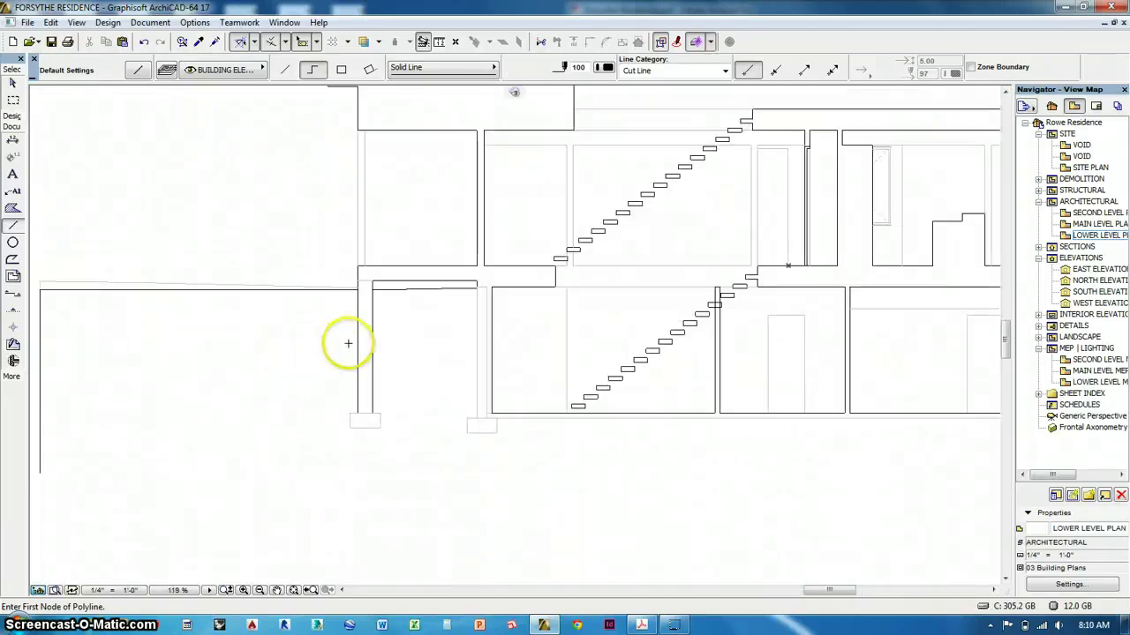
left_click(338, 325, "shift")
left_click(387, 355)
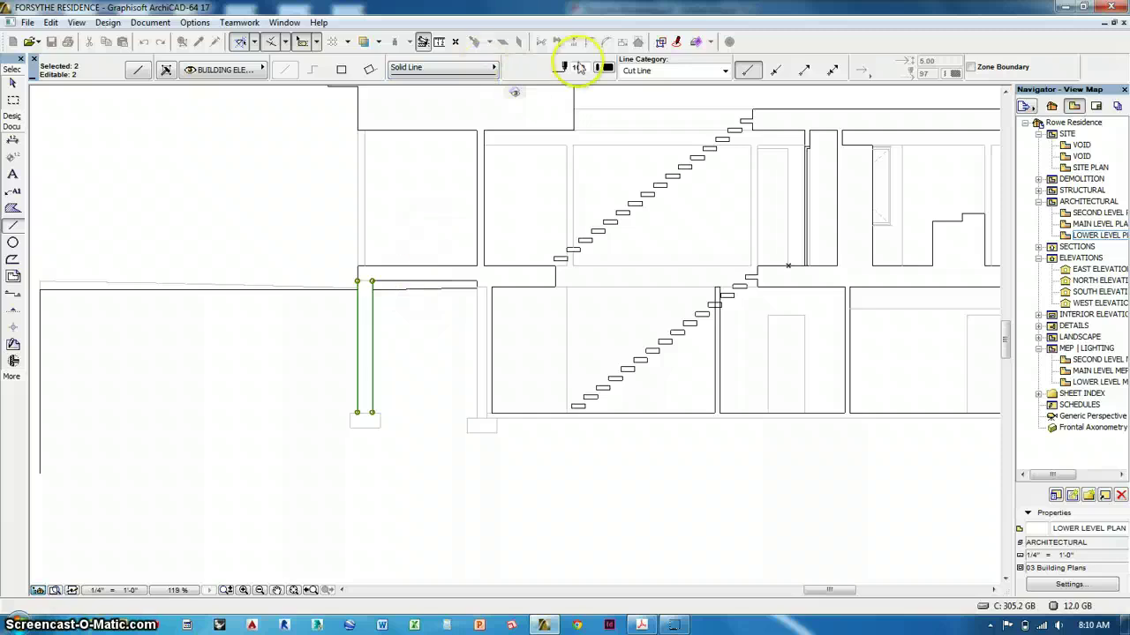
left_click(607, 67)
left_click(775, 117)
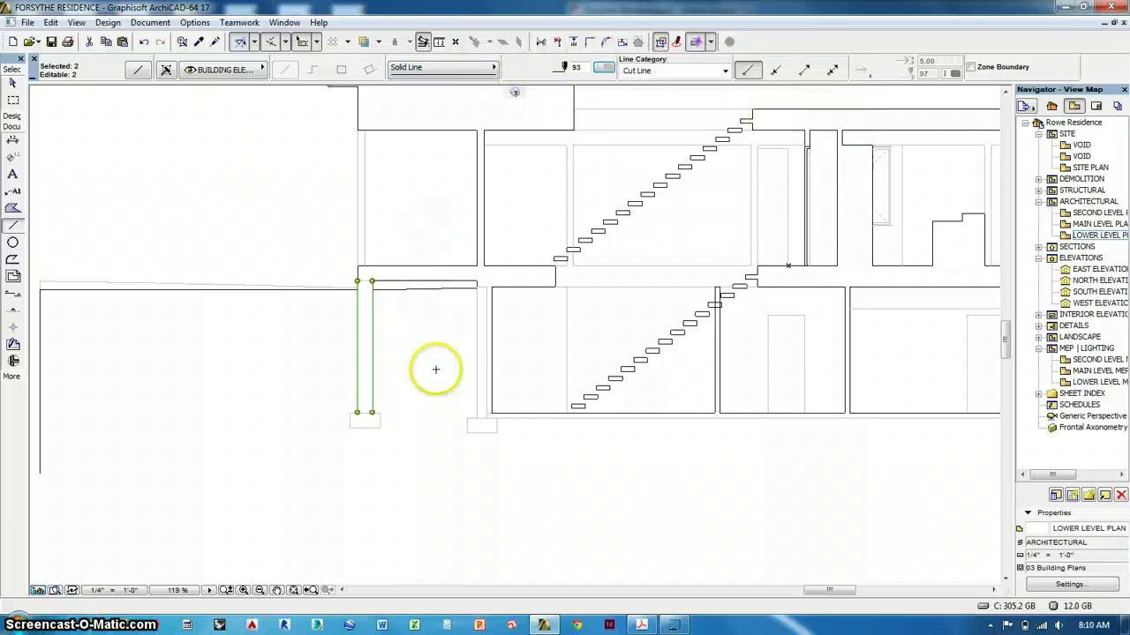
key("Escape")
Draw pen 100 cut lines on both faces of the west pier from the floor's underside down to the grade line
scroll(332, 300, "up", 5)
scroll(336, 292, "up", 1)
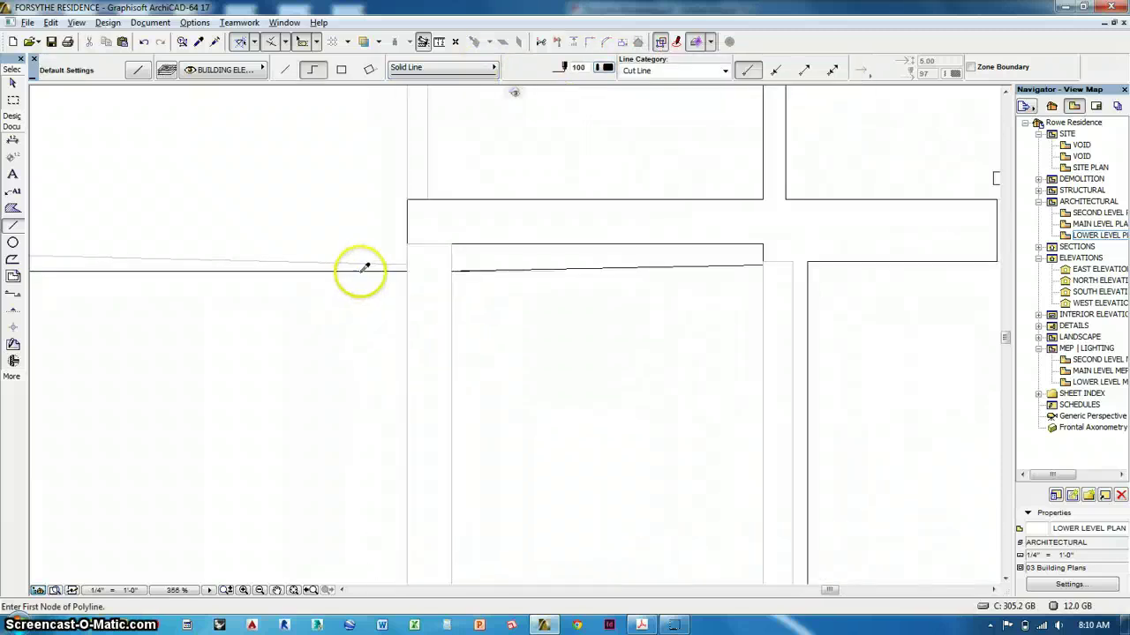
left_click(407, 243)
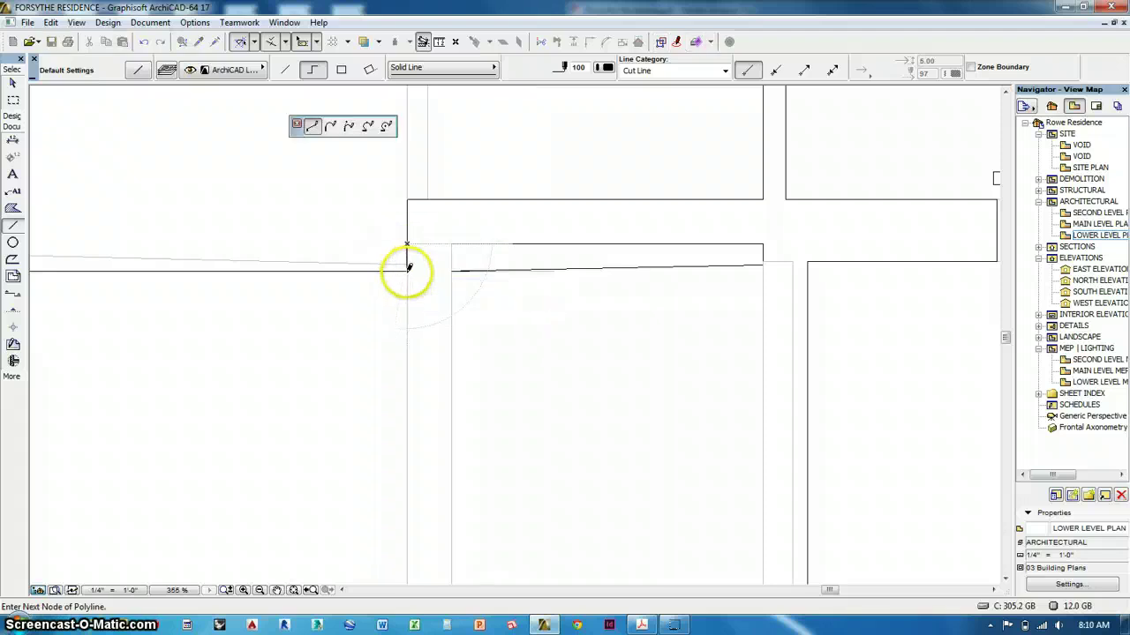
double_click(409, 266)
left_click(453, 243)
double_click(450, 265)
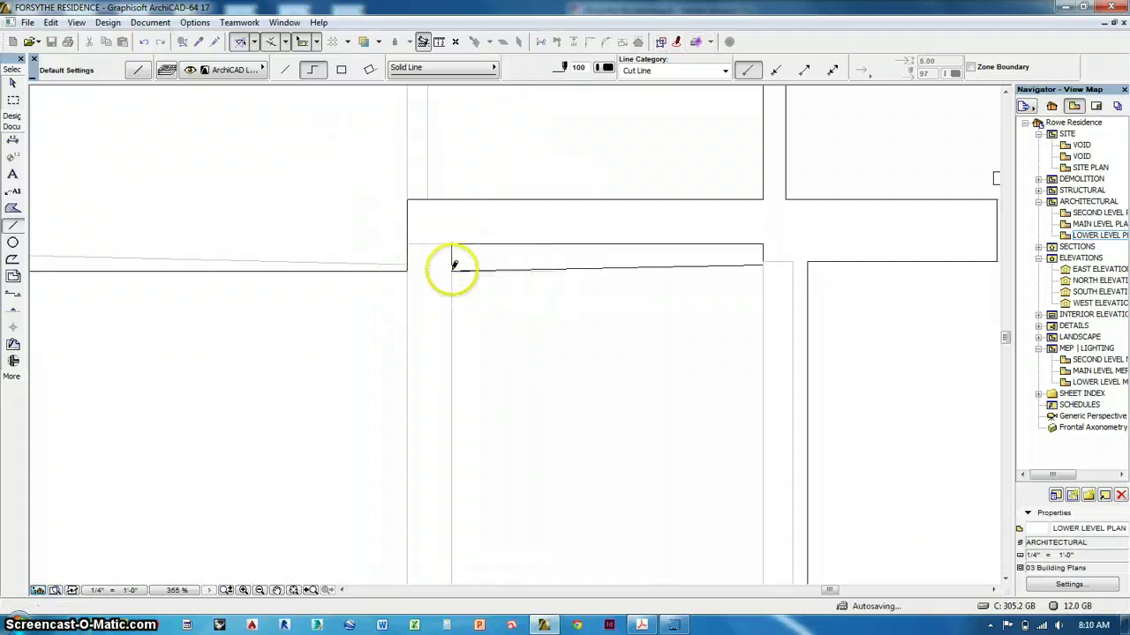
Fill the west pier, the west basement wall and both their footings with the Structural Concrete fill
left_click(14, 208)
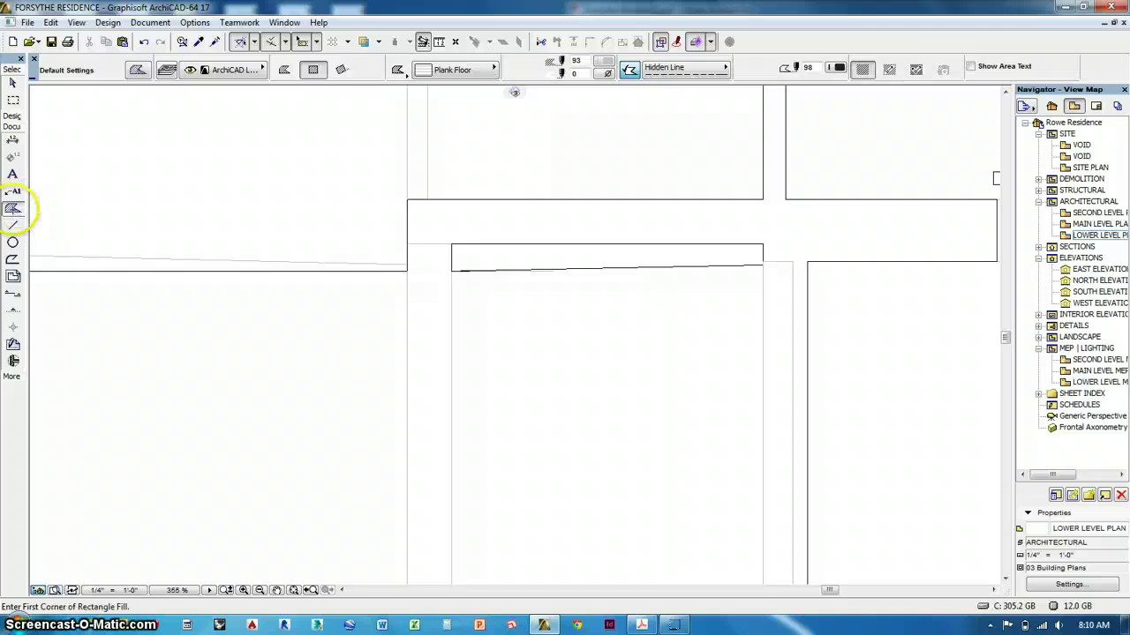
left_click(444, 75)
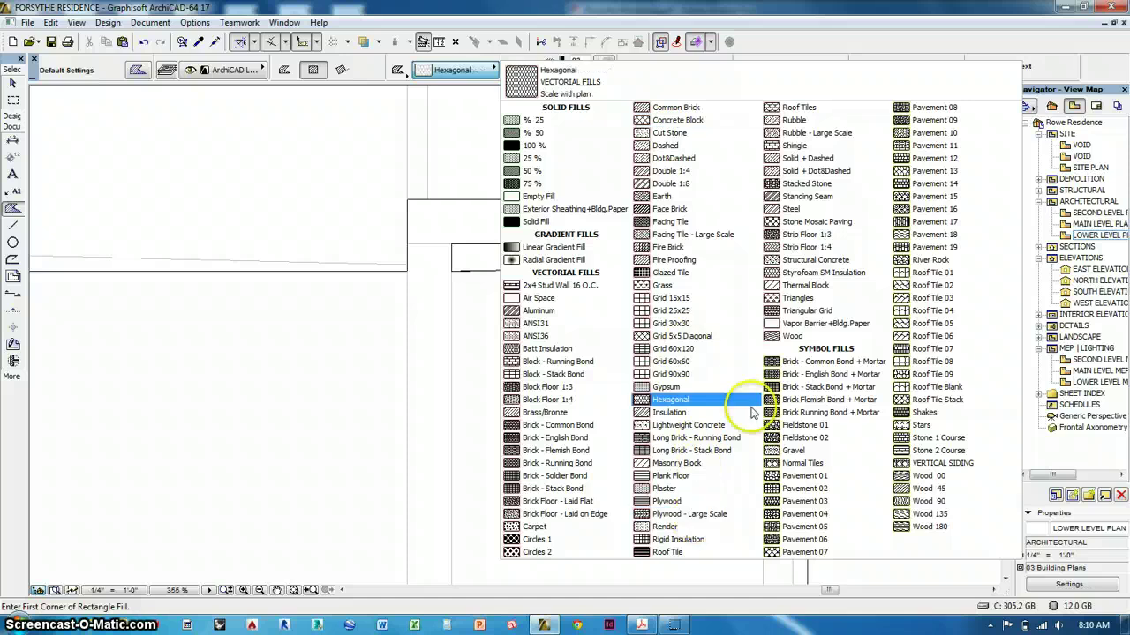
left_click(815, 261)
middle_click_drag(533, 298, 578, 157)
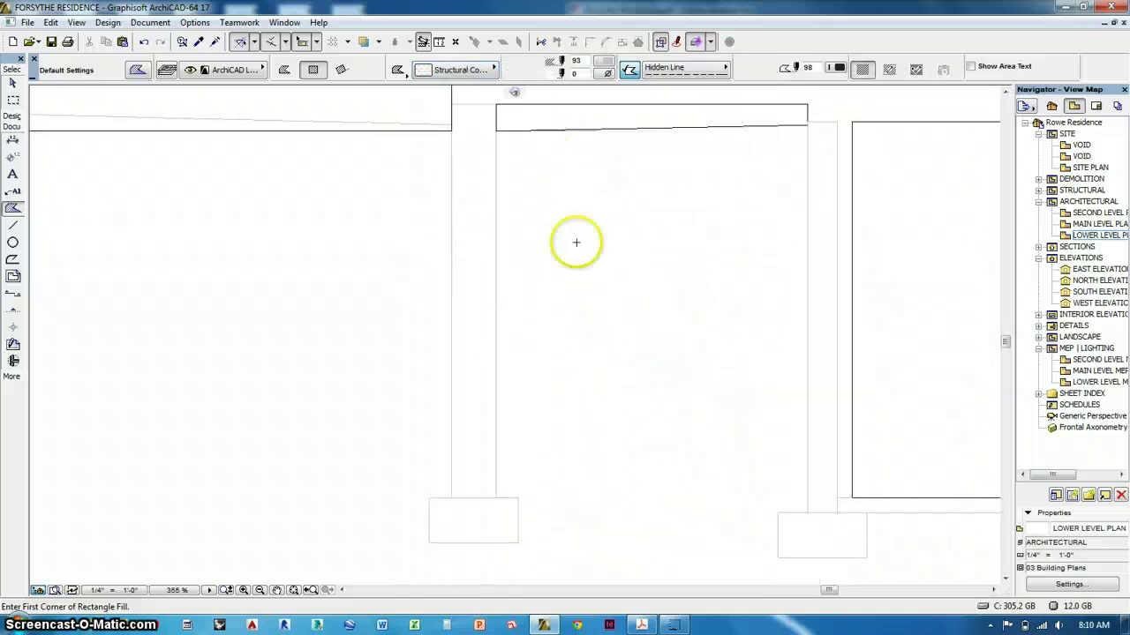
scroll(577, 244, "down", 1)
left_click(488, 283)
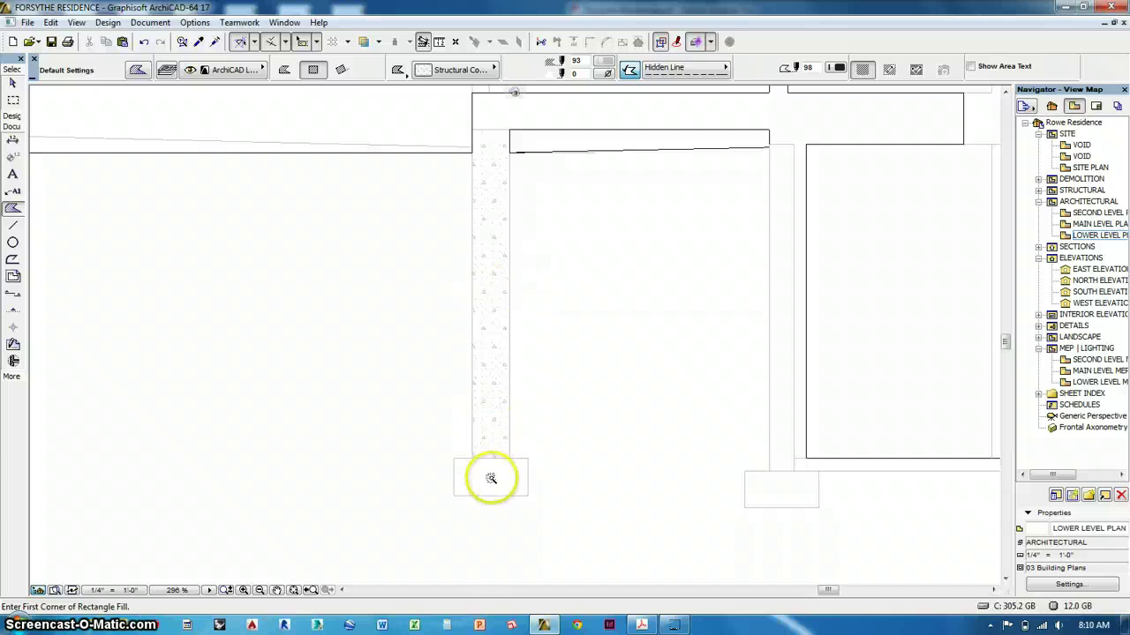
middle_click_drag(618, 476, 496, 436)
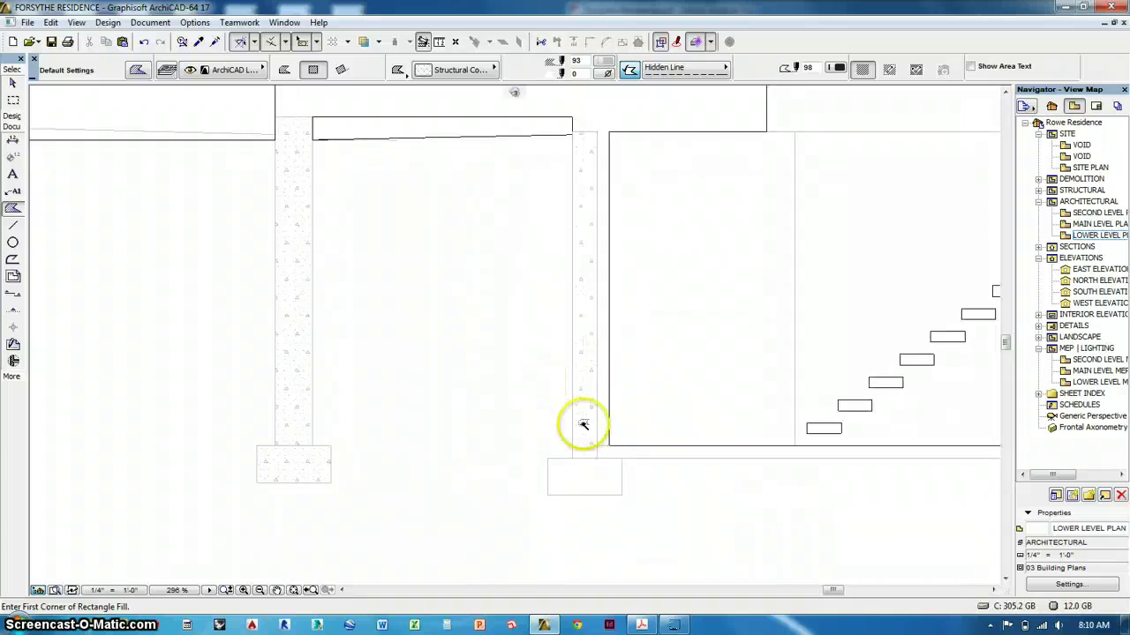
left_click(590, 479)
Fill the east basement wall, its footing and the east pier with the Structural Concrete fill
middle_click_drag(743, 499, 194, 419)
mouse_move(701, 448)
middle_mouse_down()
mouse_move(429, 436)
mouse_move(333, 445)
mouse_move(711, 438)
middle_mouse_up()
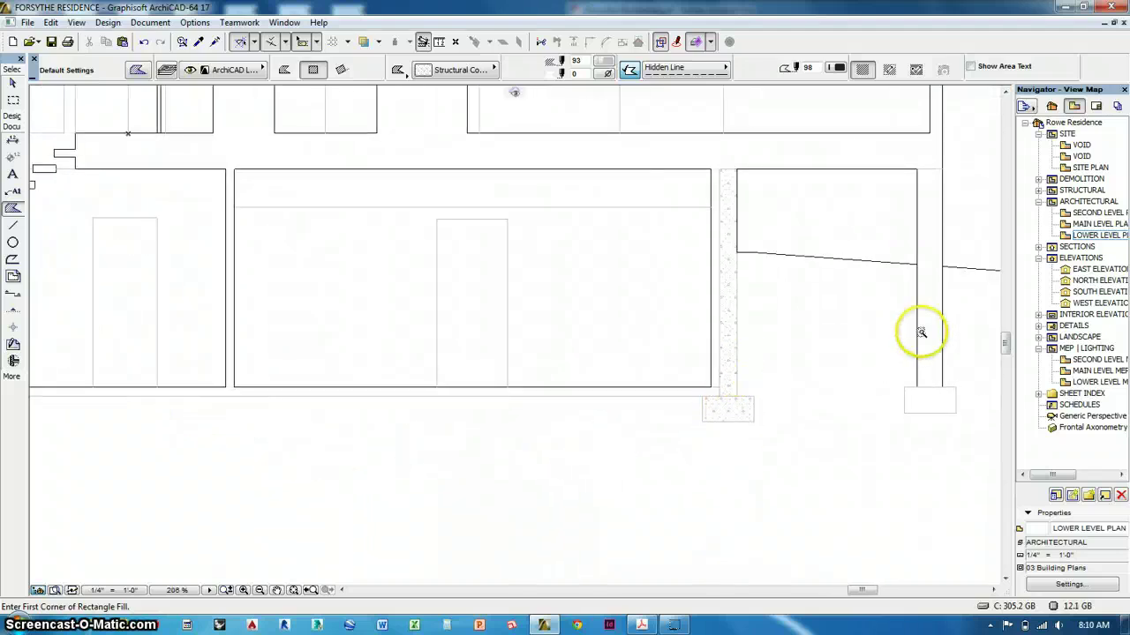
scroll(934, 401, "up", 4)
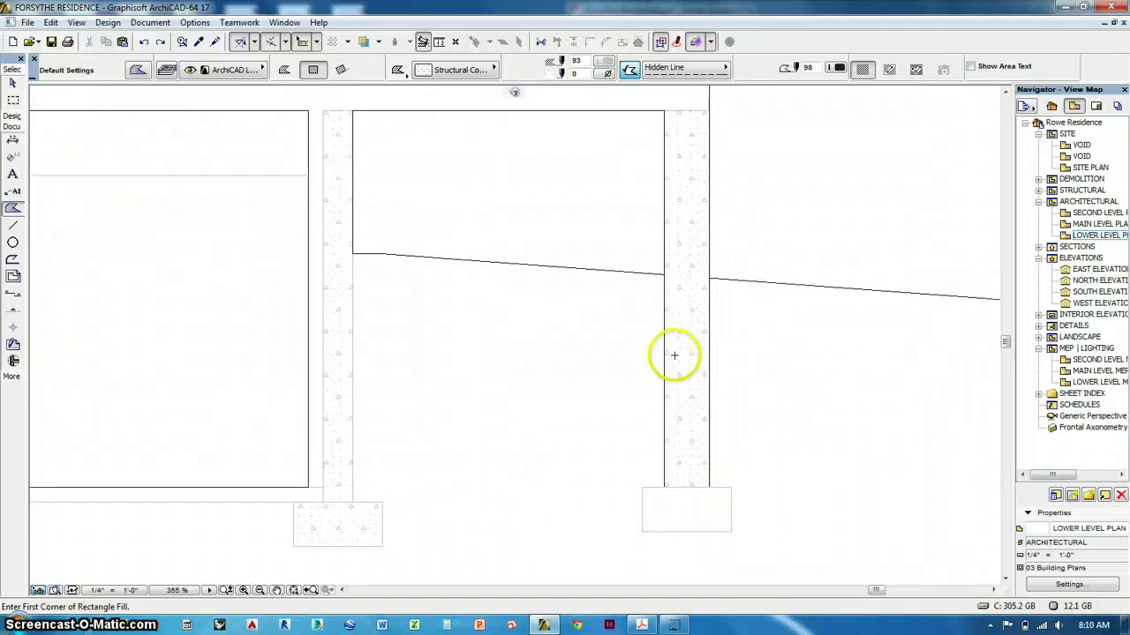
Trim the east pier's face lines below the grade line and fill its footing with Structural Concrete
left_click(666, 363, "ctrl")
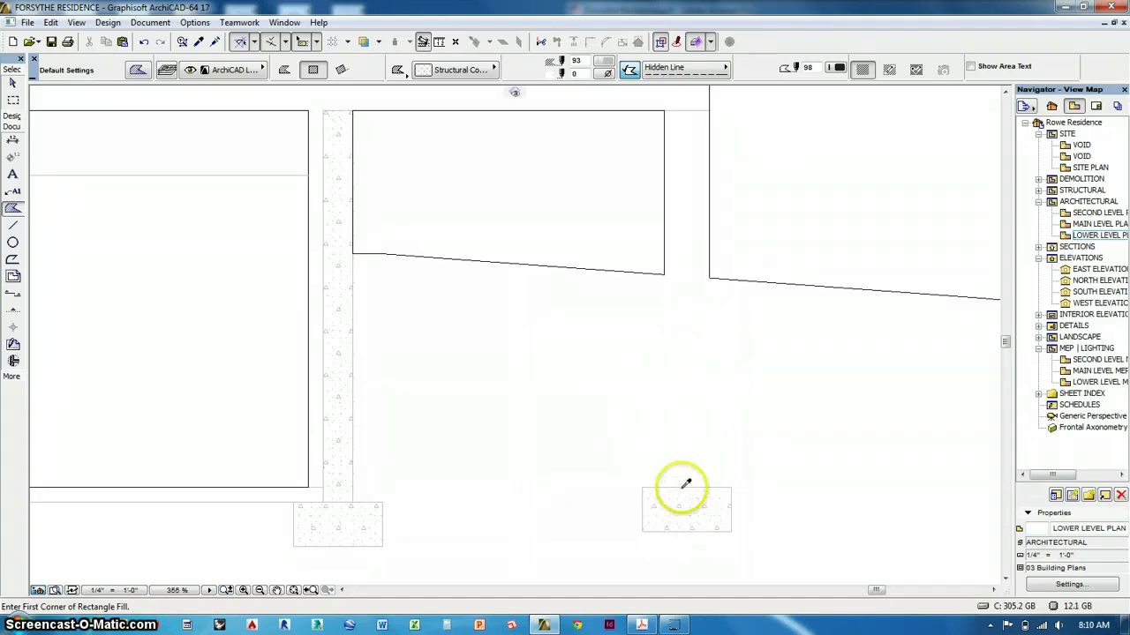
left_click(663, 276)
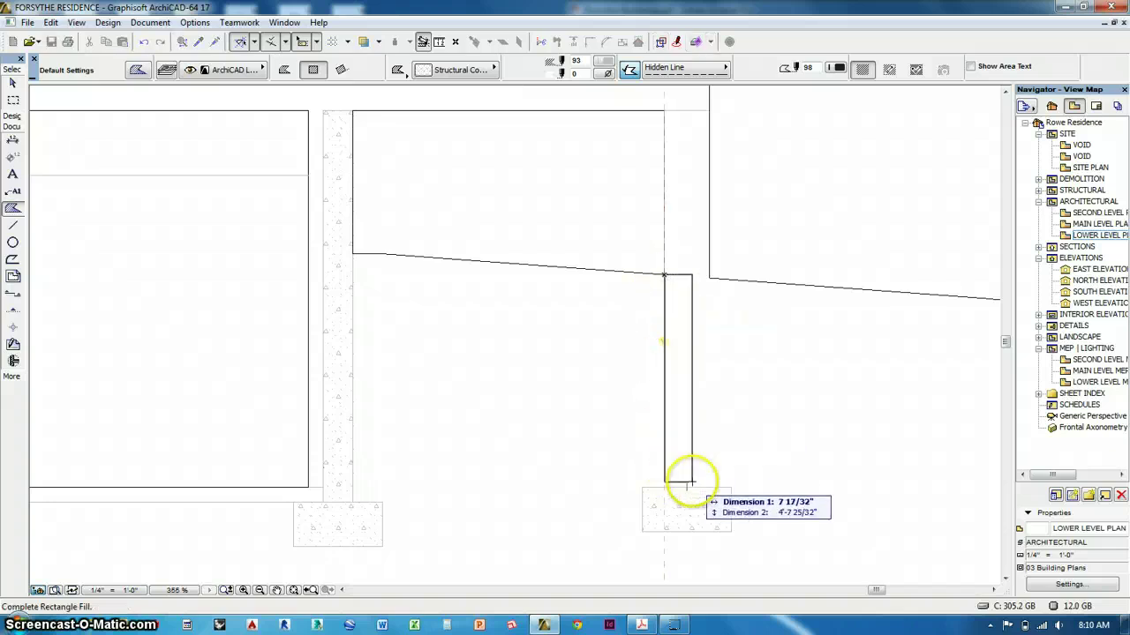
left_click(517, 487)
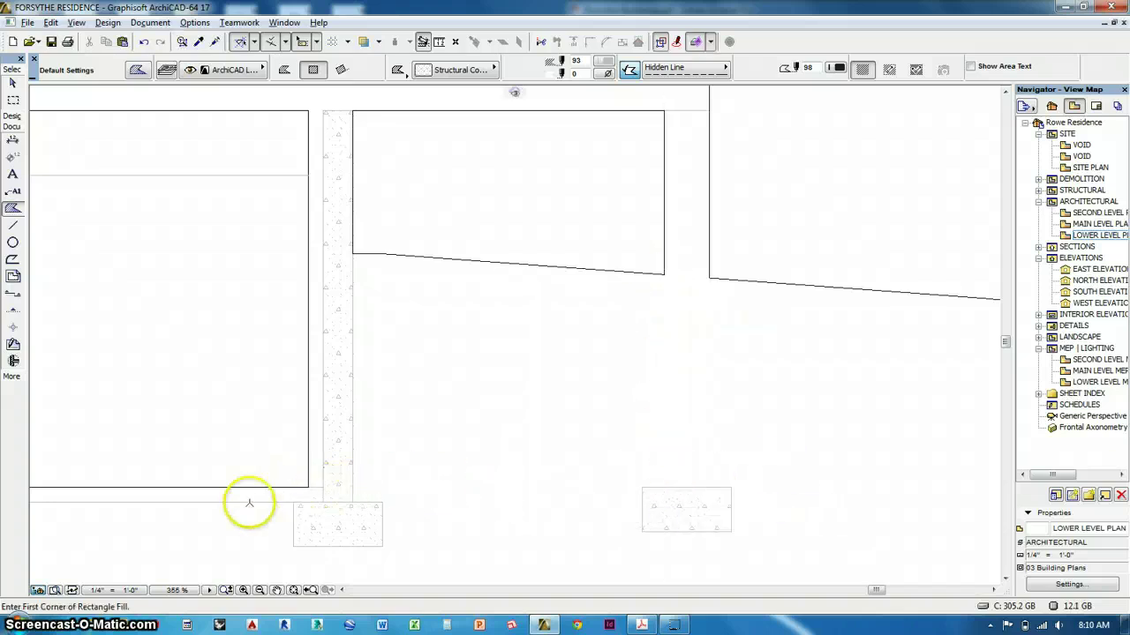
Draw pen 93 cut lines on both faces of the east pier from the grade line down to its footing
left_click(249, 503, "alt")
left_click(664, 274)
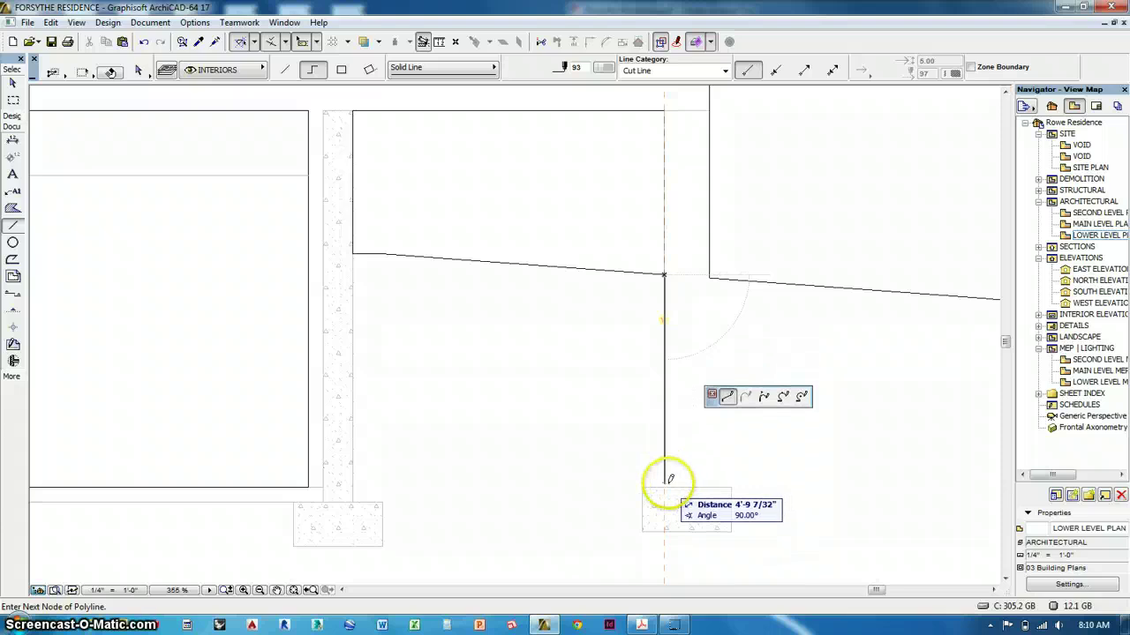
double_click(666, 485)
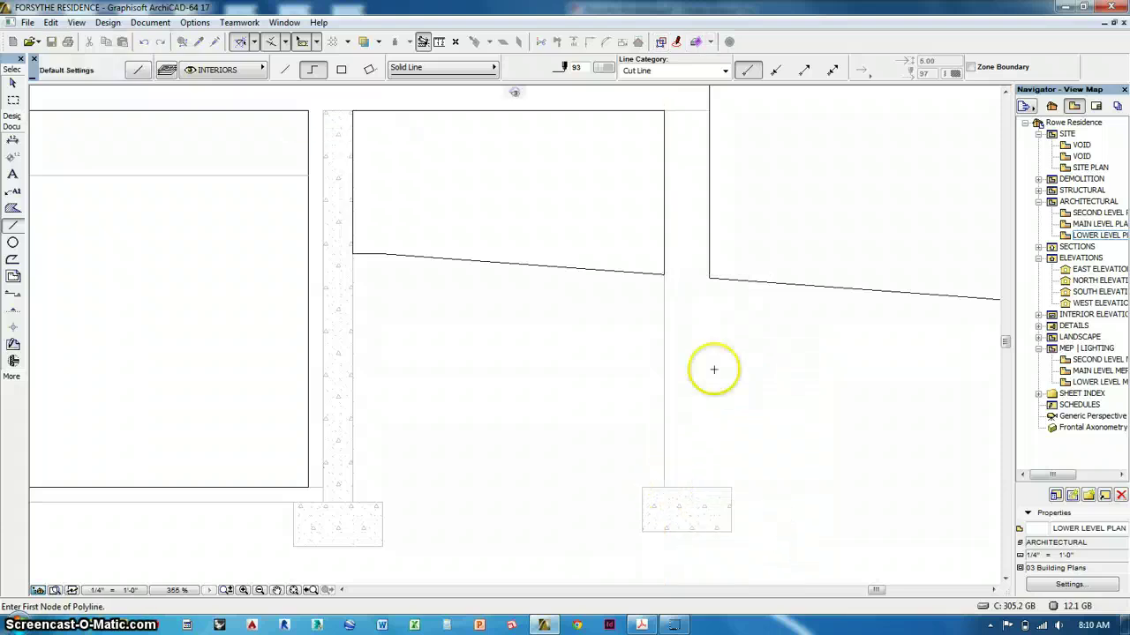
left_click(707, 277)
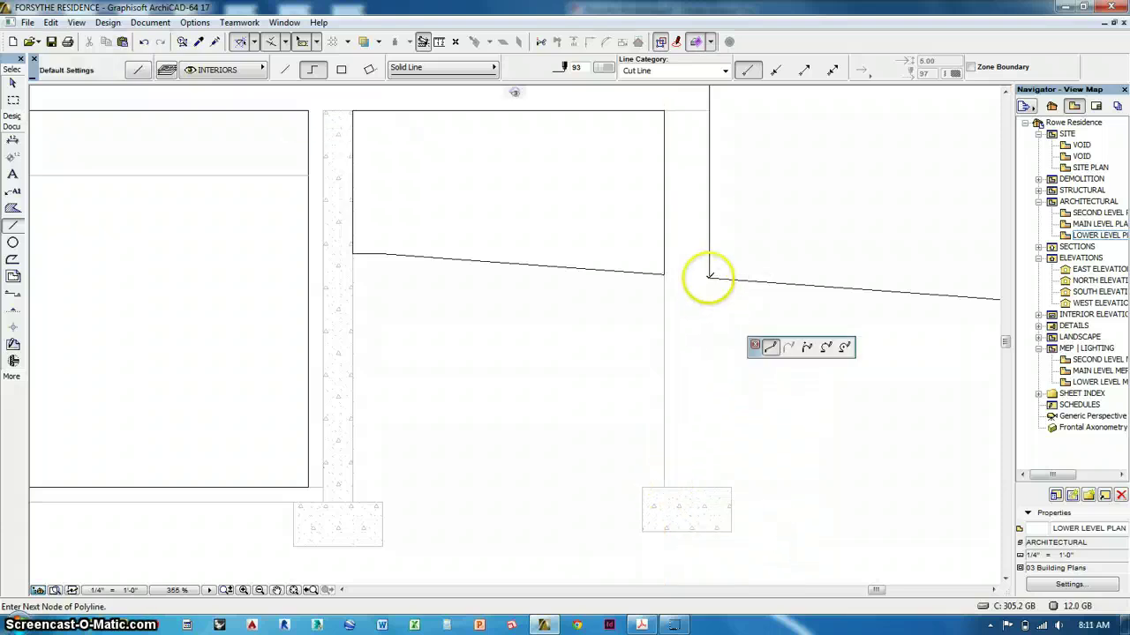
double_click(711, 482)
Fill the east pier above its footing with the same Structural Concrete fill as the footing
key("super")
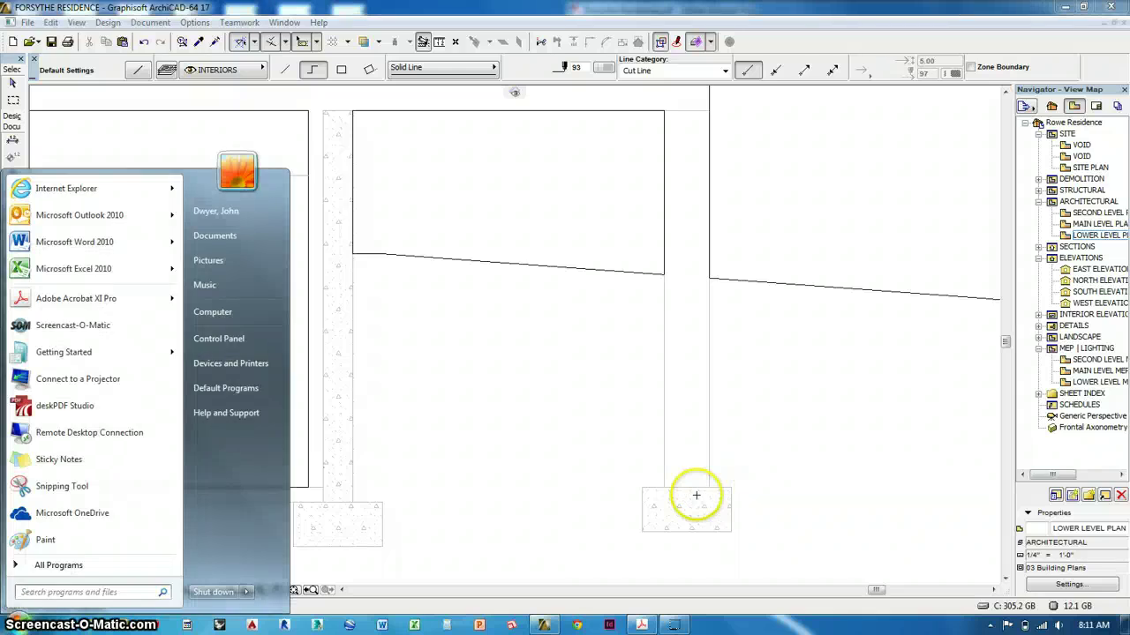
key("Escape")
left_click(698, 493, "alt")
left_click(682, 408)
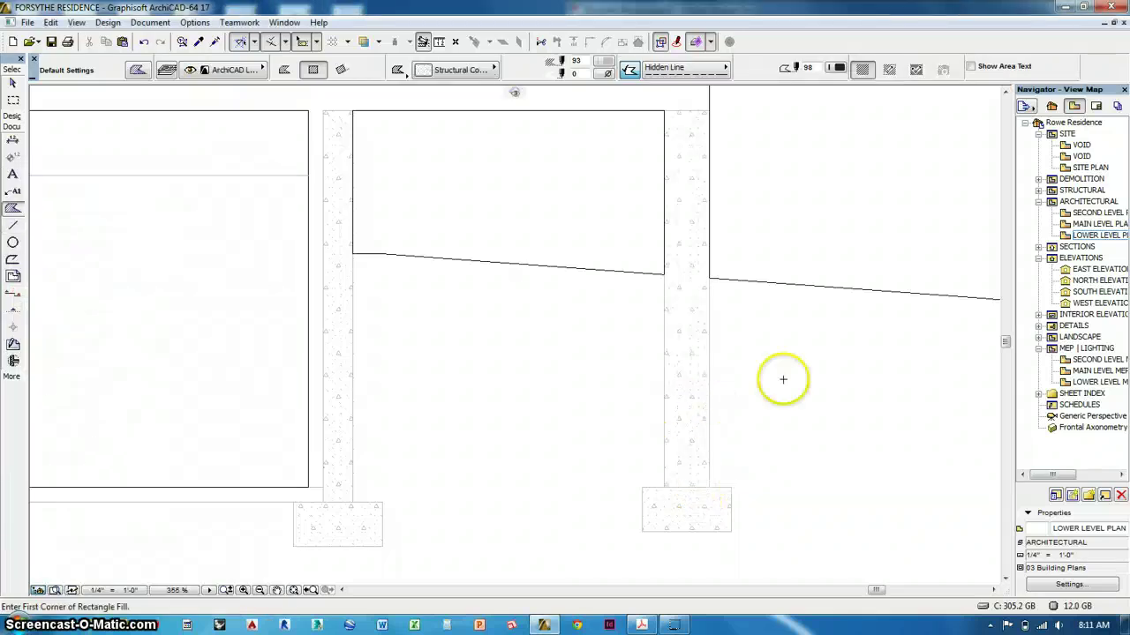
Draw a pen 93 line 1/2" inside the exterior face of the wall above the west basement wall, running up to the wall's top
scroll(783, 380, "down", 8)
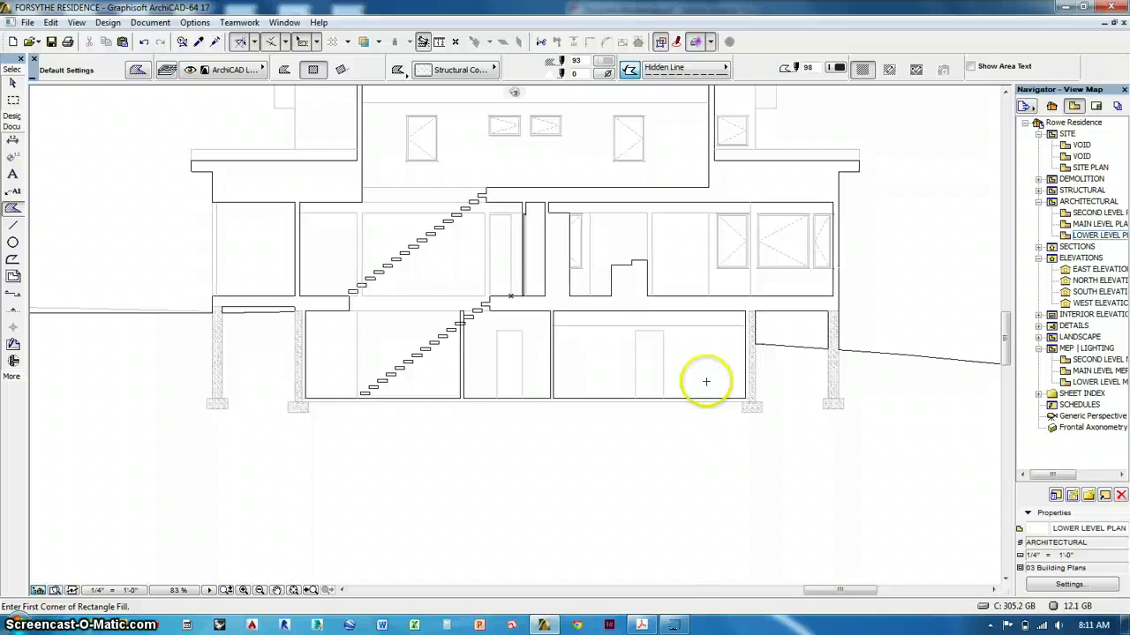
scroll(706, 382, "down", 2)
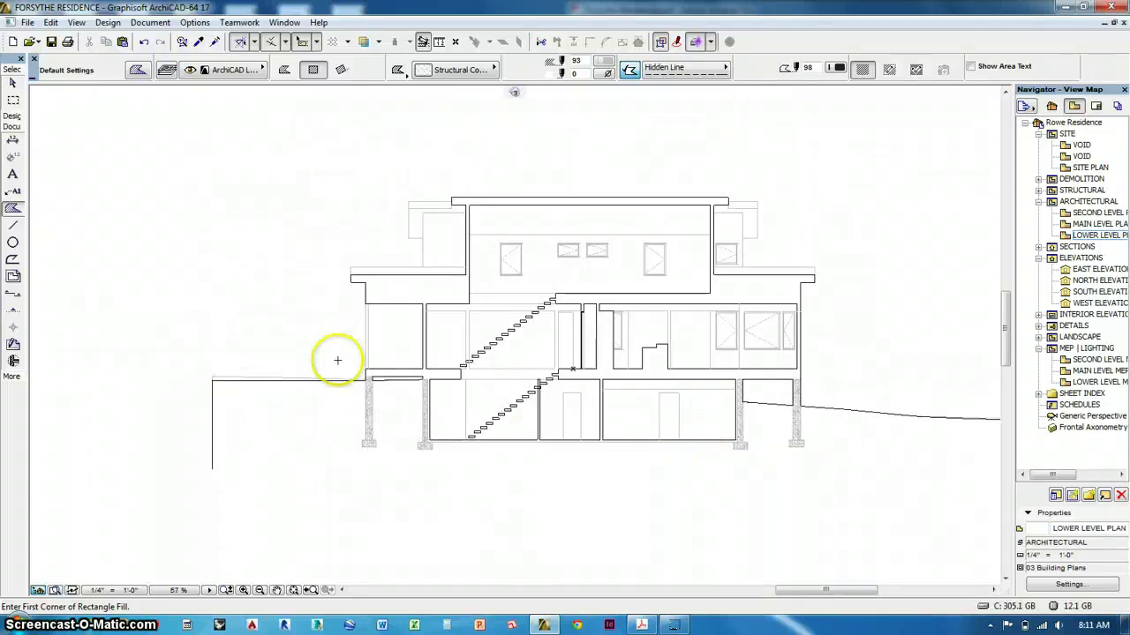
scroll(337, 360, "up", 6)
left_click(12, 225)
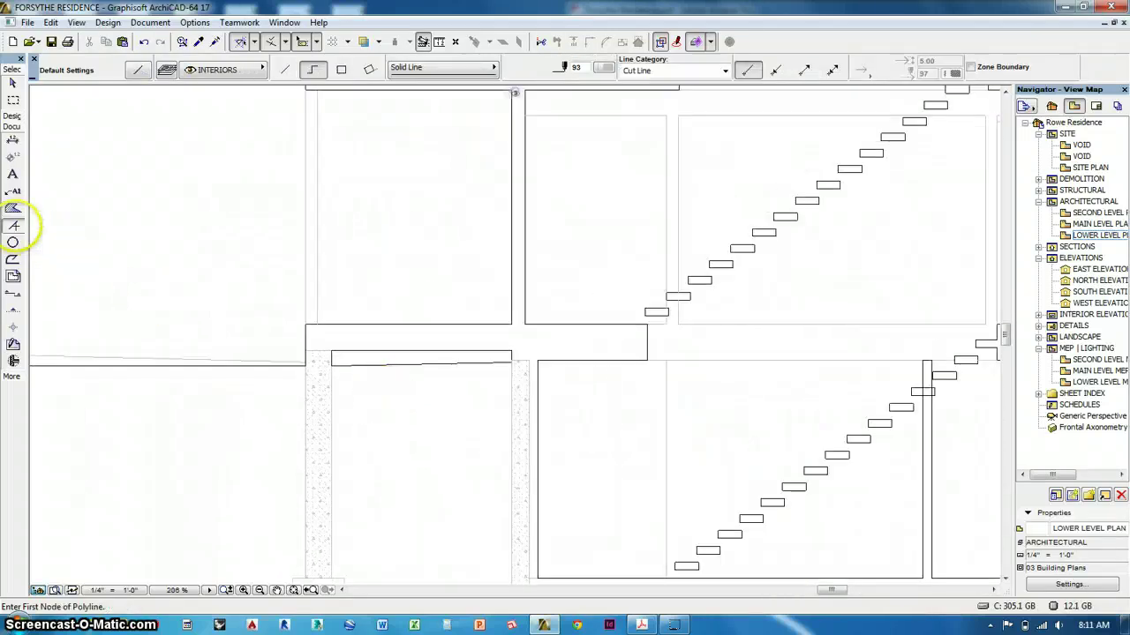
scroll(438, 368, "up", 6)
left_click(691, 351)
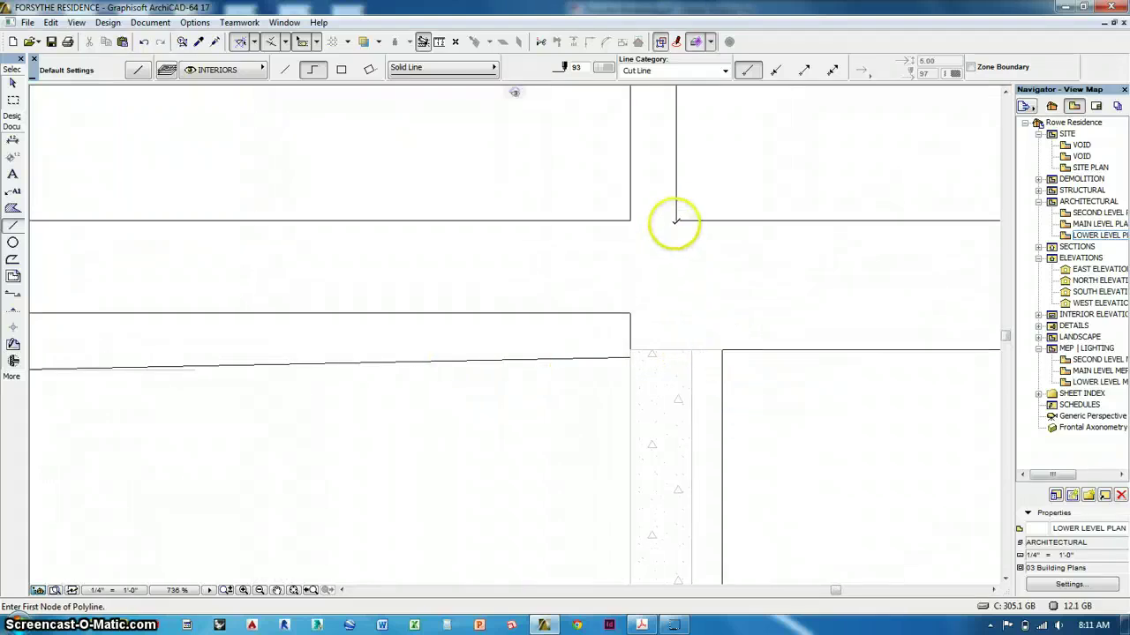
left_click(676, 221)
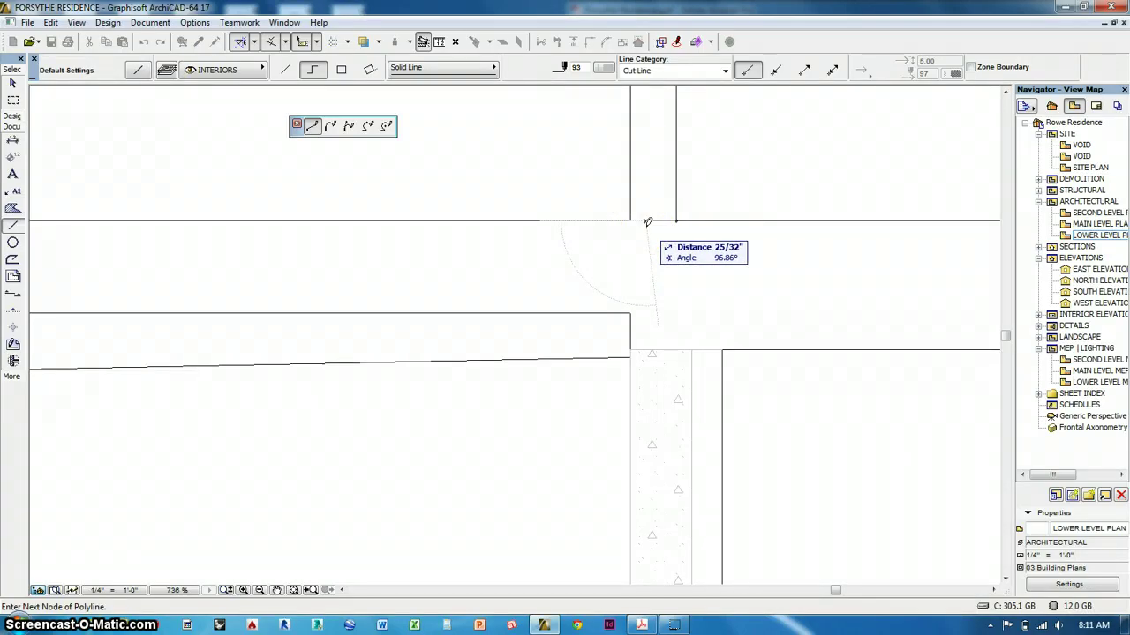
double_click(647, 222)
left_click(603, 349)
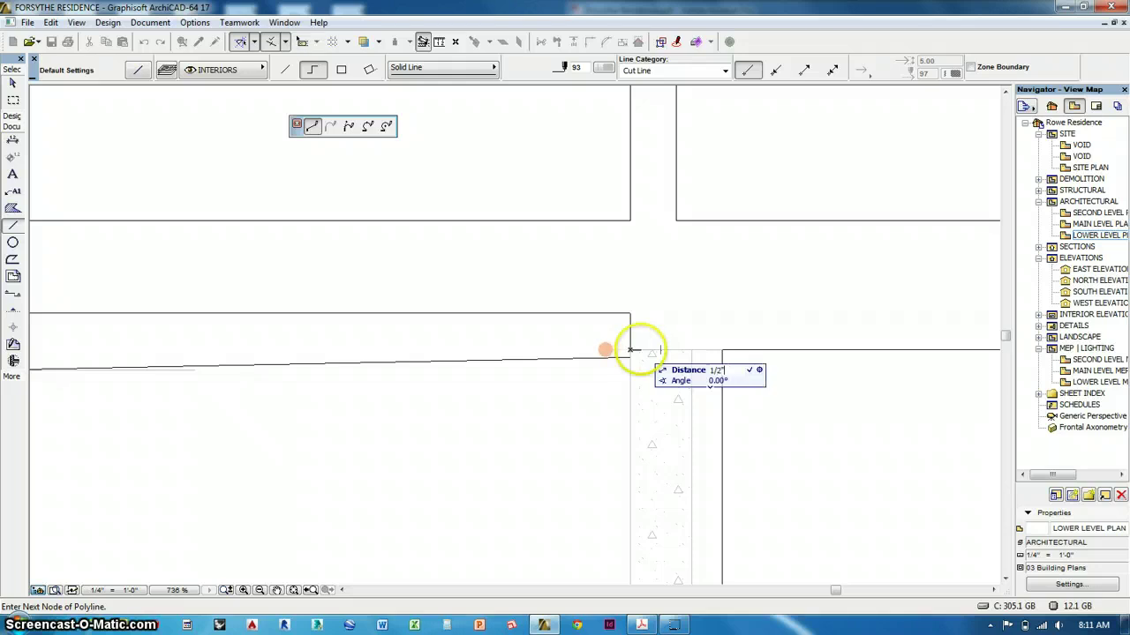
scroll(636, 371, "down", 5)
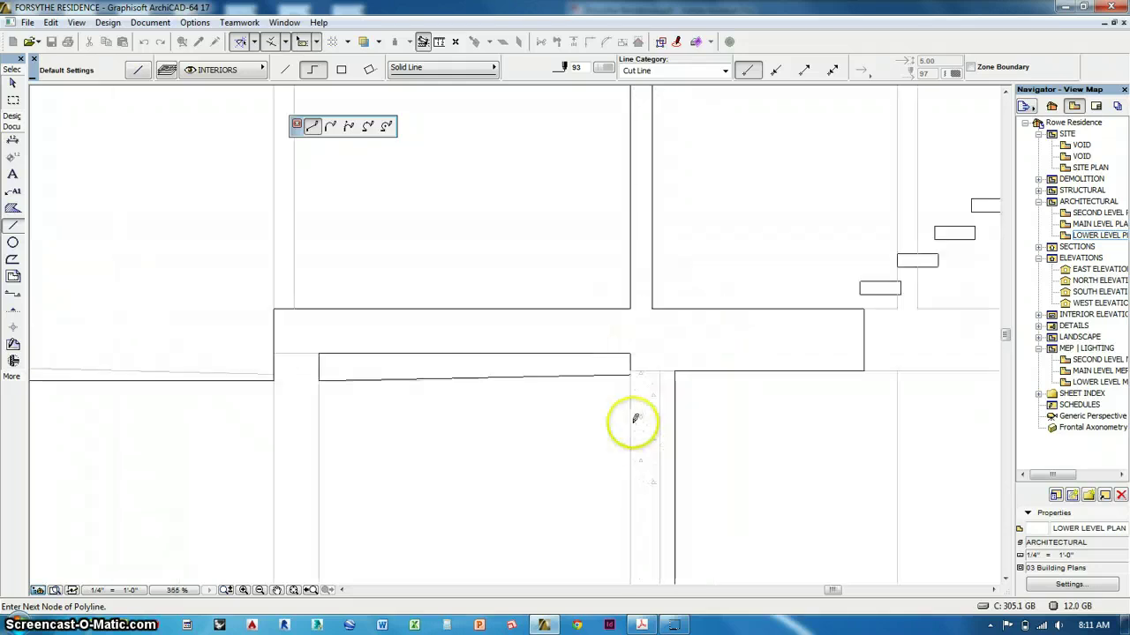
left_click(633, 118)
Draw pen 93 lines across that wall's top and across its base, ending the base line at the inner sheathing line
scroll(633, 118, "up", 5)
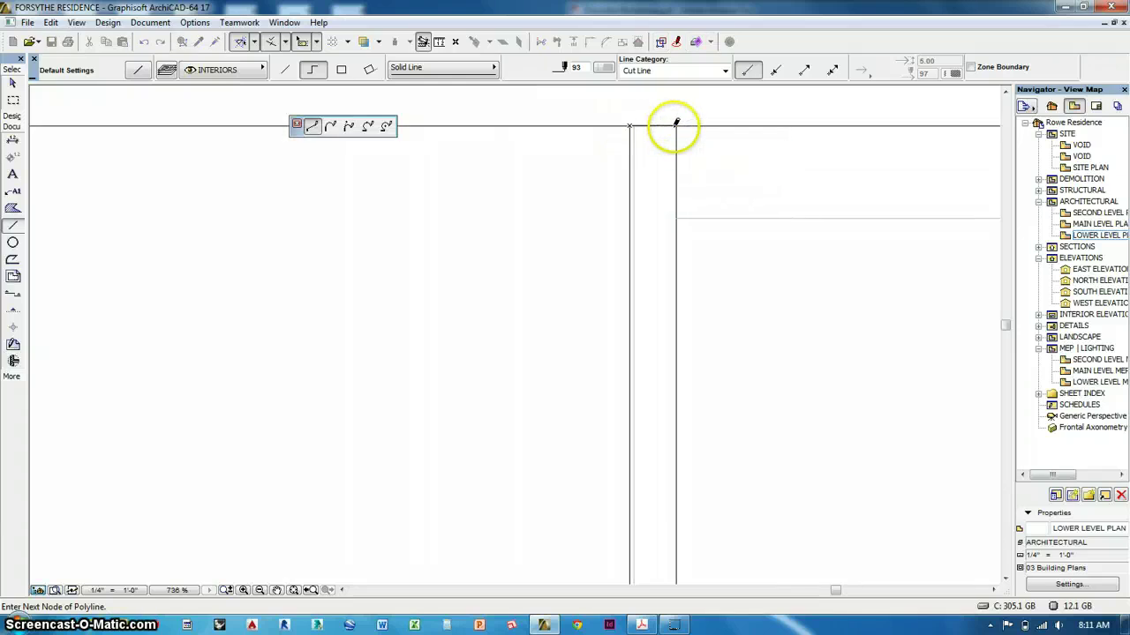
left_click(675, 125)
scroll(594, 161, "down", 5)
middle_click_drag(616, 325, 600, 300)
scroll(595, 357, "up", 2)
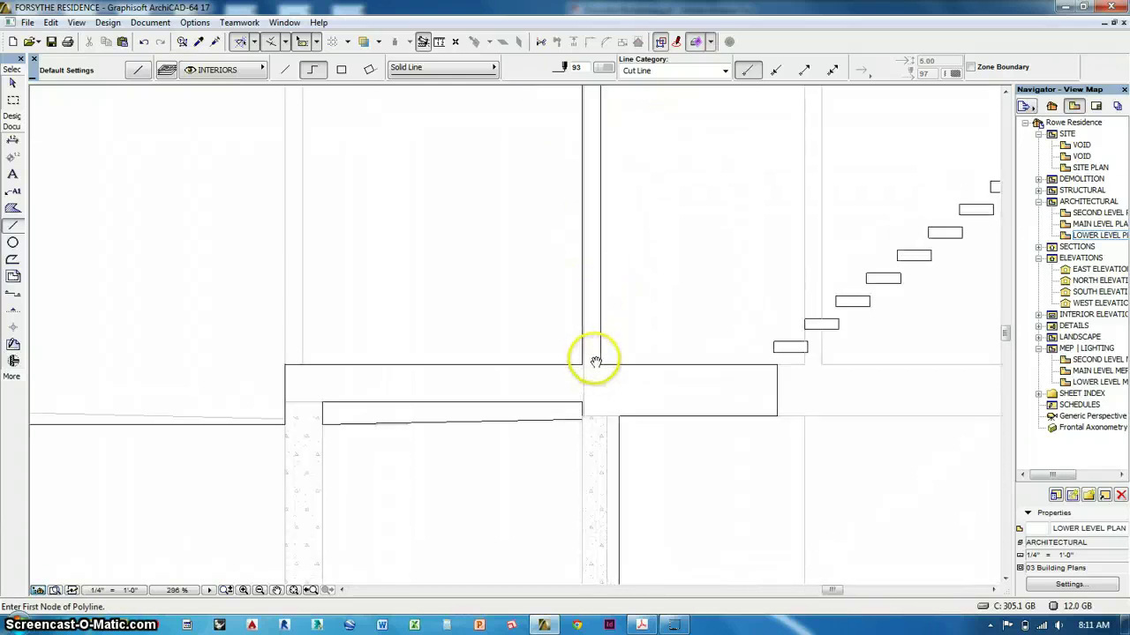
scroll(596, 362, "up", 2)
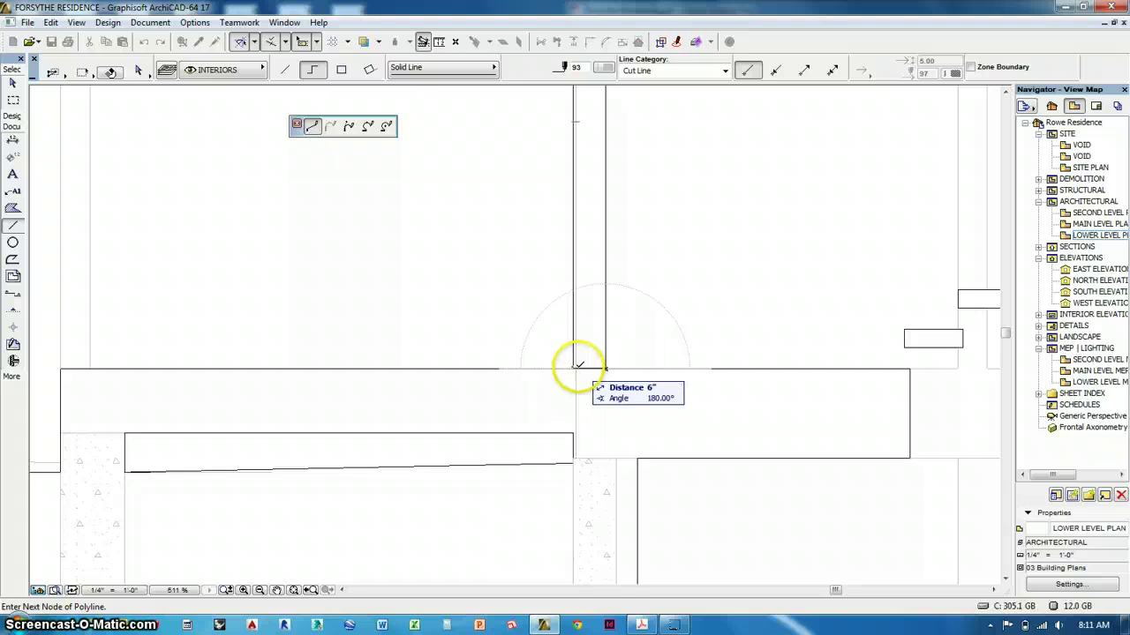
scroll(580, 361, "up", 3)
scroll(580, 362, "up", 2)
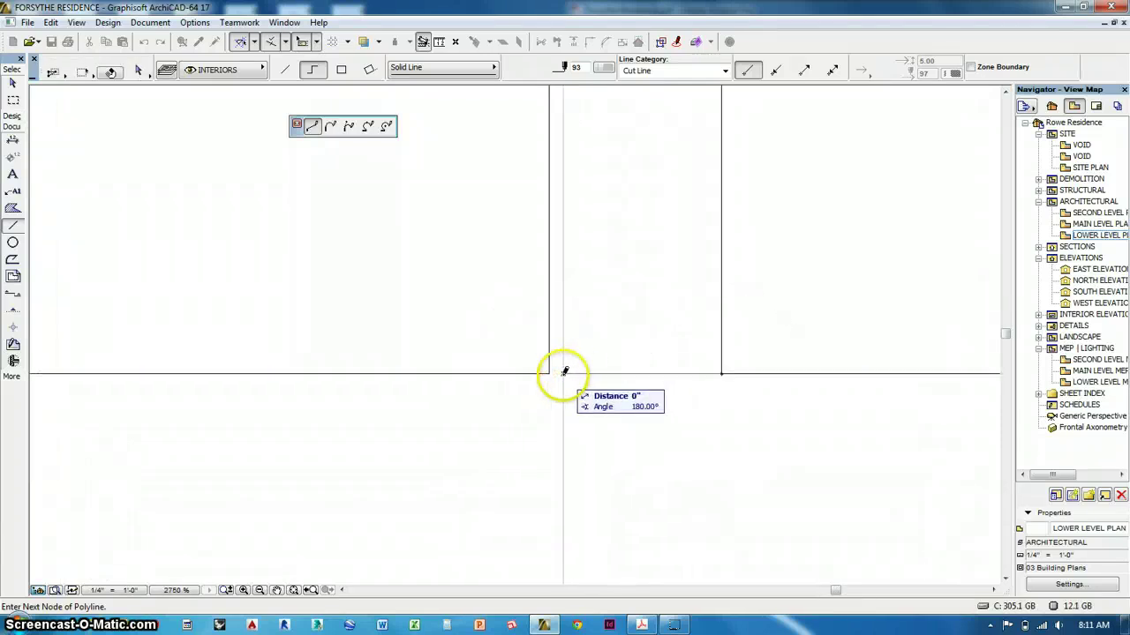
double_click(549, 371)
Draw the wall's exterior face line through the floor depth, from the wall's base corner down to the lower corner
left_click(549, 372)
scroll(569, 300, "down", 2)
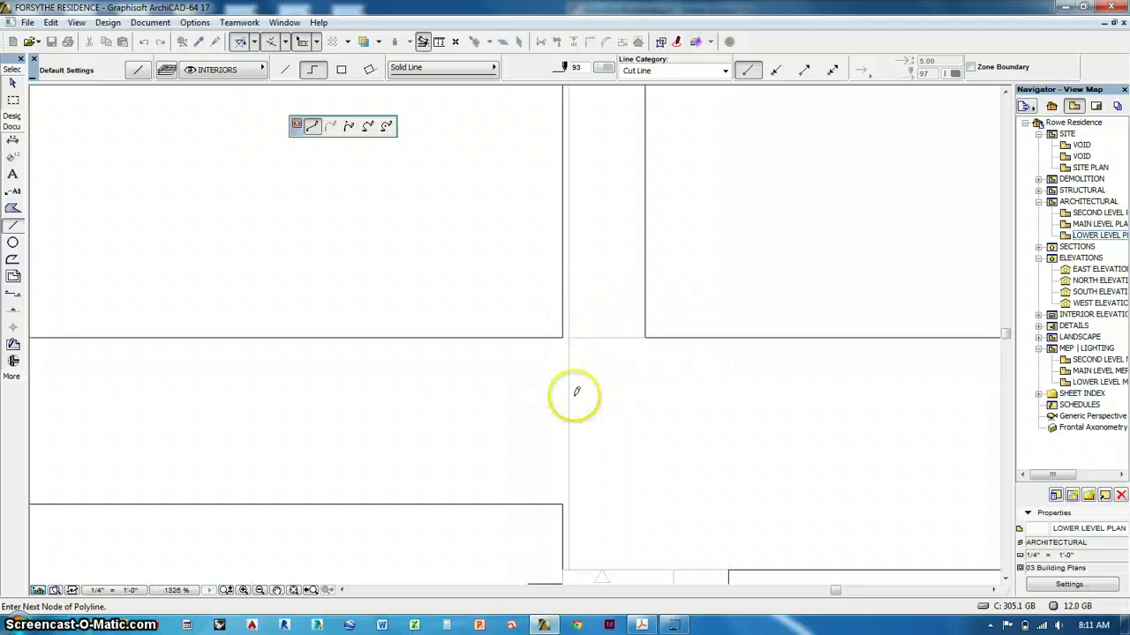
double_click(566, 499)
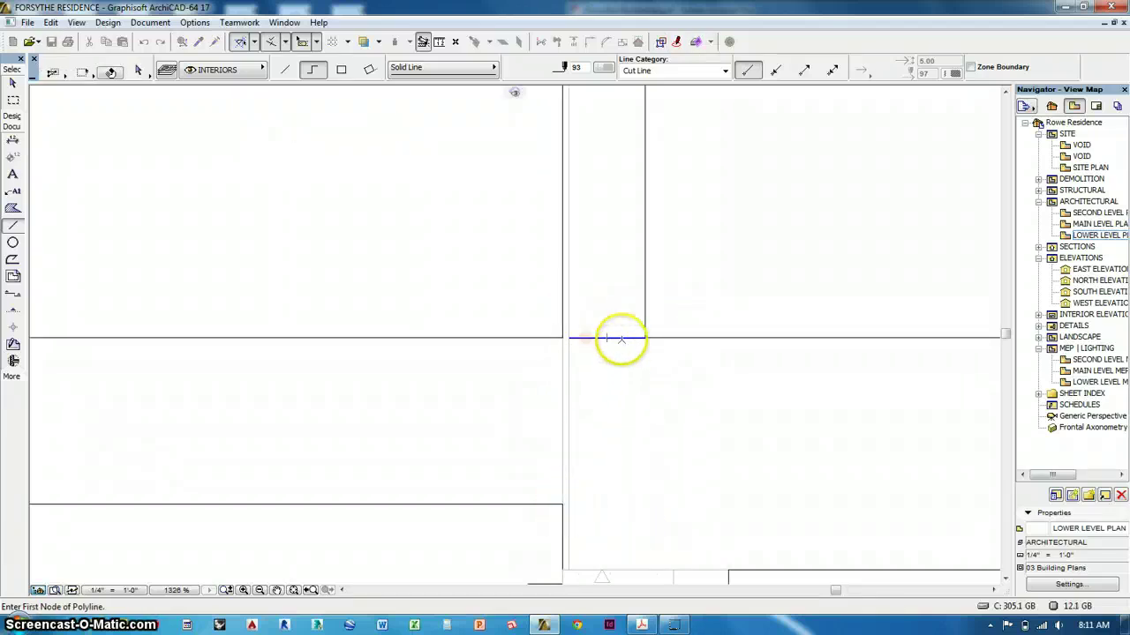
Copy the wall's base line down into the floor as a subfloor line and stretch it to the floor edge at the stair opening
left_click(621, 339)
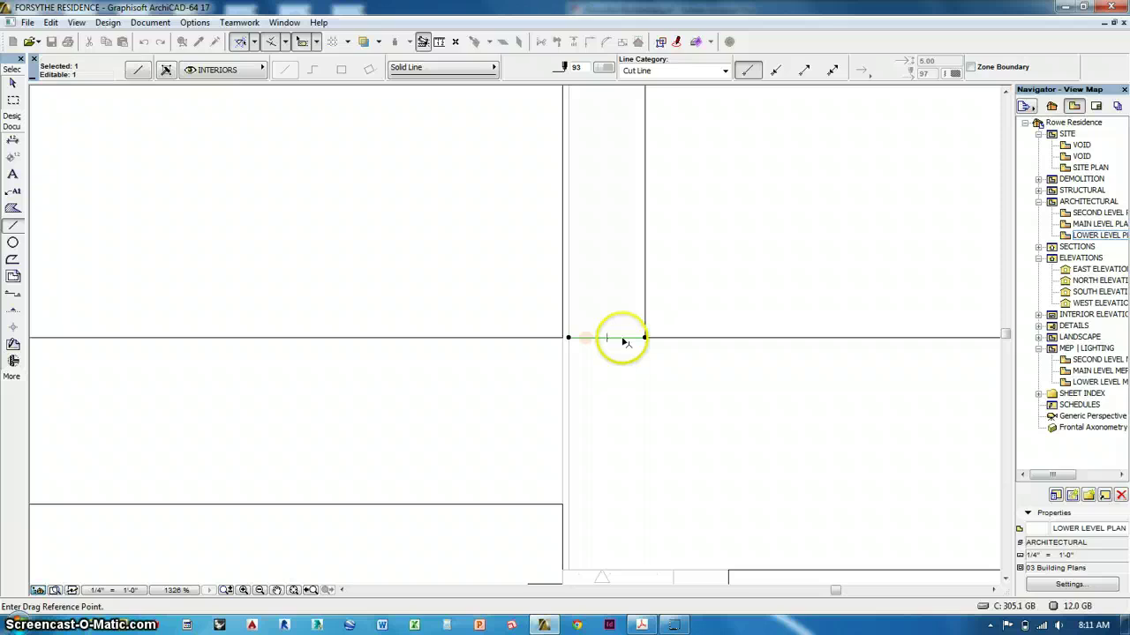
left_click(623, 338)
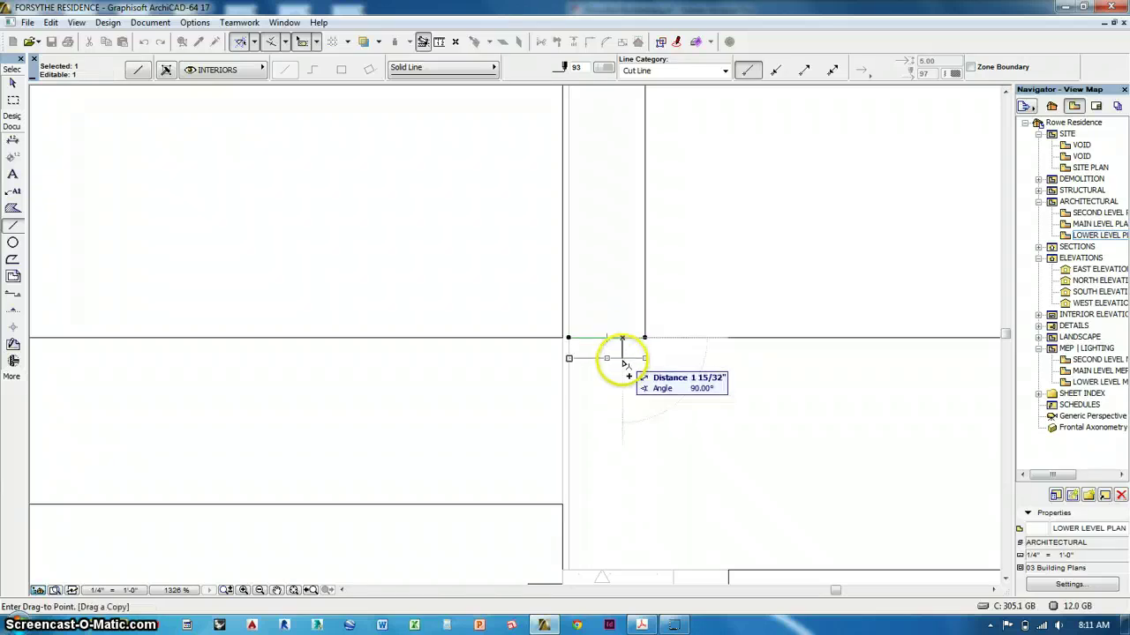
key("Return")
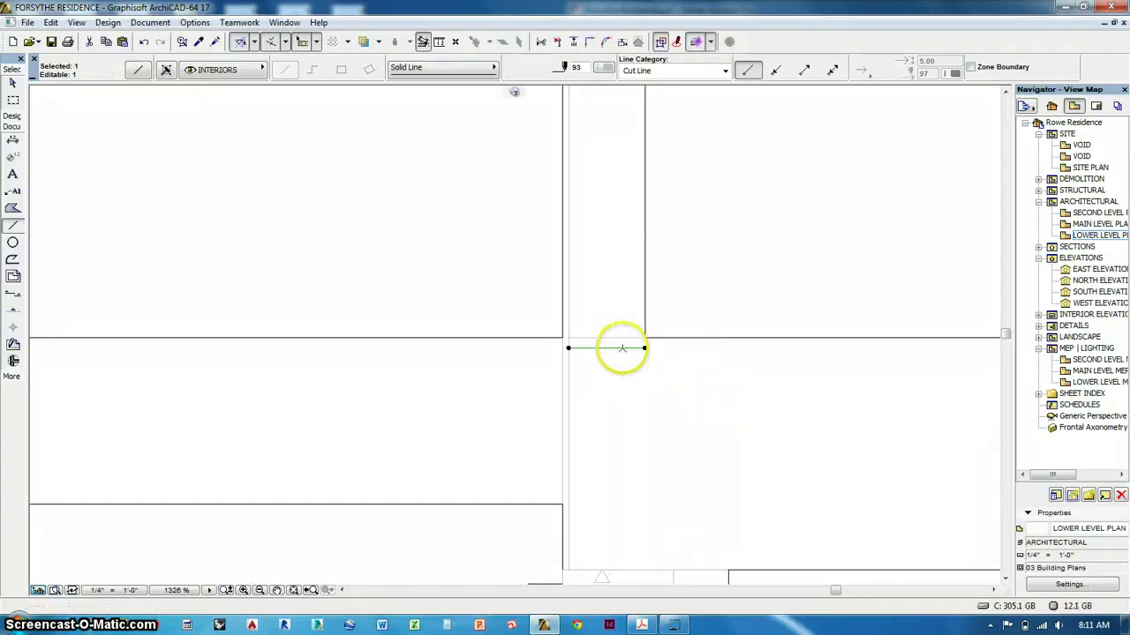
left_click(644, 347)
scroll(615, 386, "down", 3)
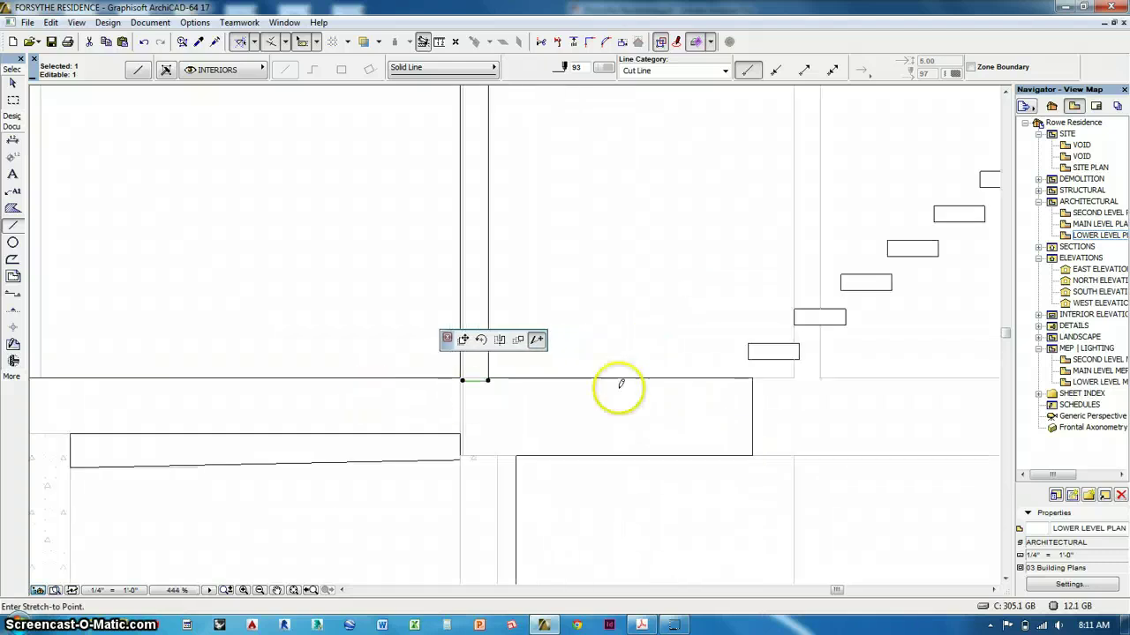
middle_click_drag(616, 386, 537, 390)
left_click(621, 380)
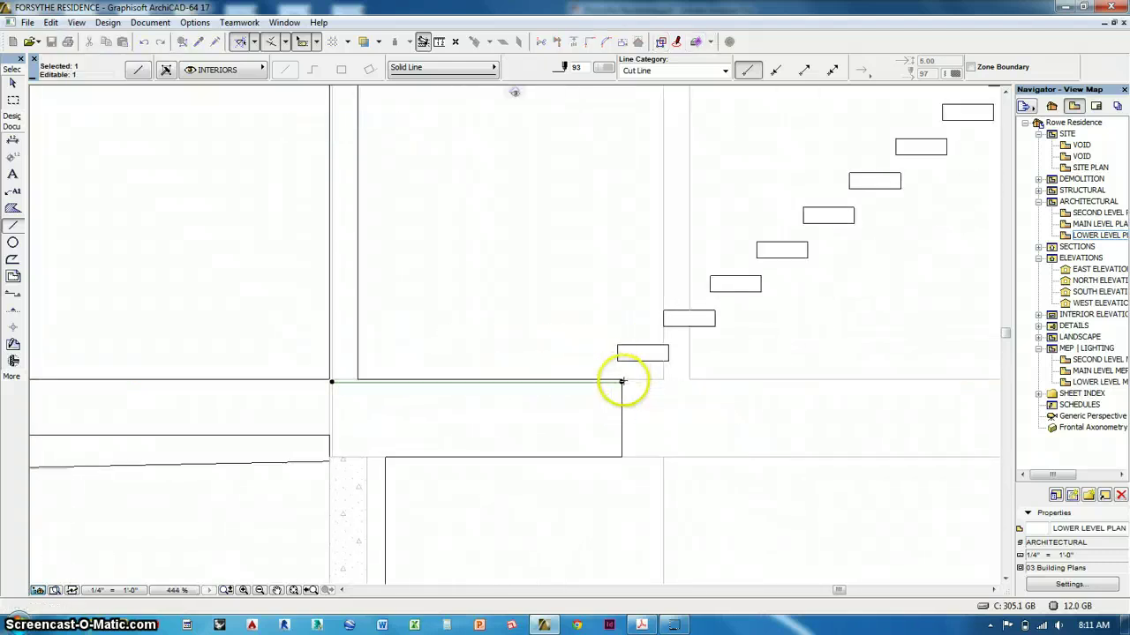
Stretch the subfloor line across the stair opening to the exterior face of the east wall, and deselect it
middle_click_drag(591, 432, 154, 408)
scroll(162, 398, "down", 1)
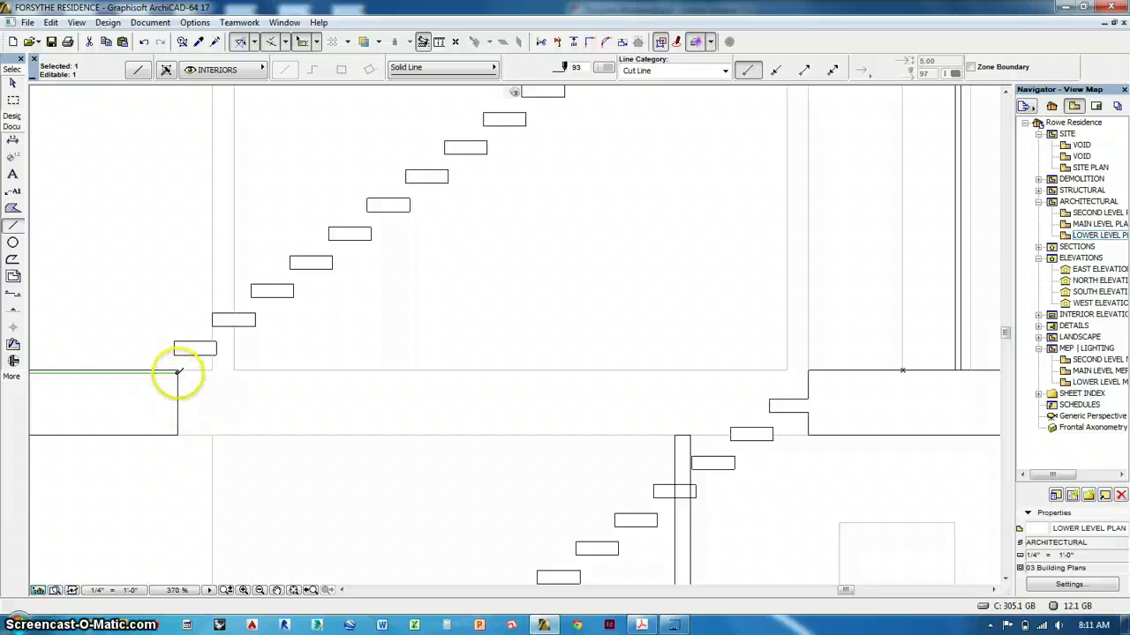
left_click(177, 373)
scroll(282, 407, "down", 5)
middle_click_drag(674, 443, 217, 393)
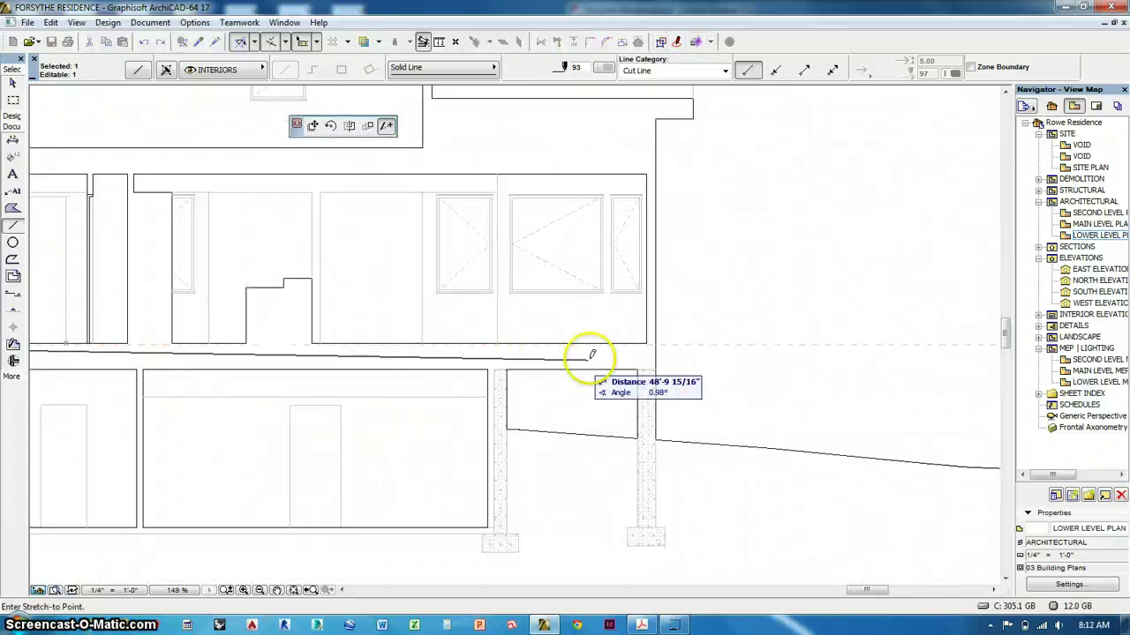
scroll(618, 348, "up", 3)
scroll(661, 343, "up", 5)
left_click(683, 342)
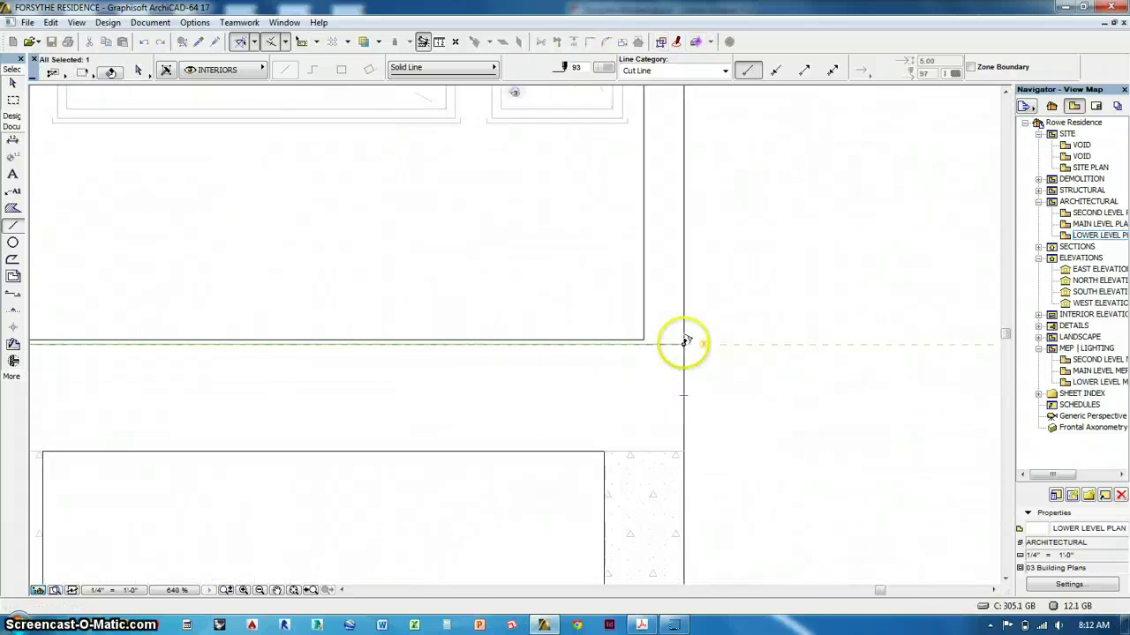
middle_click_drag(753, 403, 1127, 372)
scroll(932, 327, "down", 7)
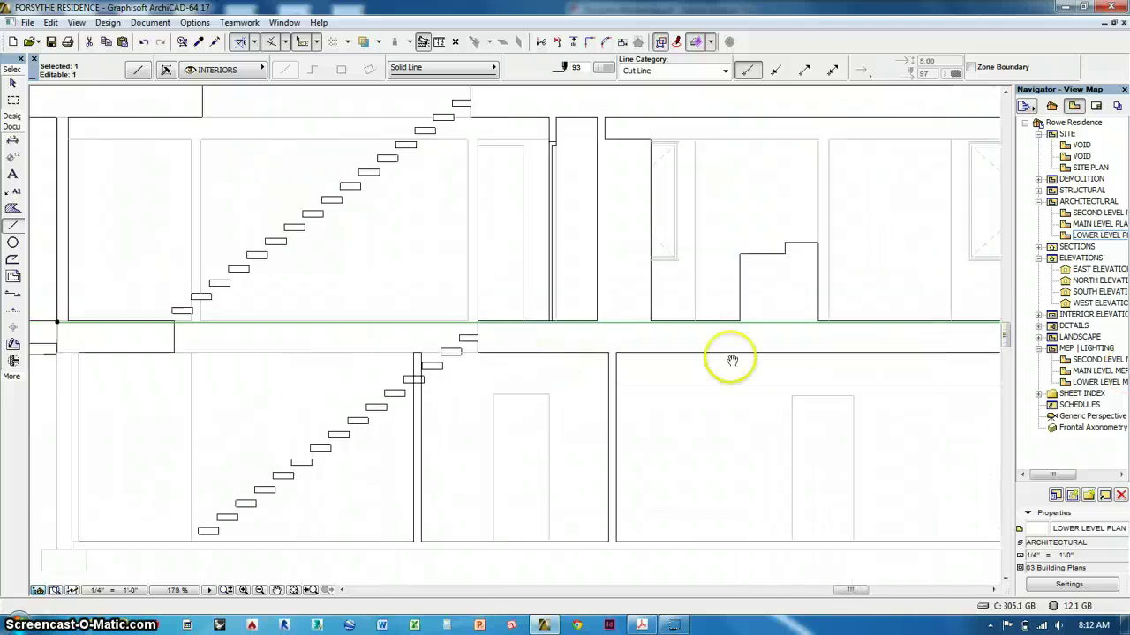
key("Escape")
Draw a 5 1/2" by 1.5" rectangular polyline as the bottom plate at the base of the wall above the west basement wall
scroll(341, 315, "up", 6)
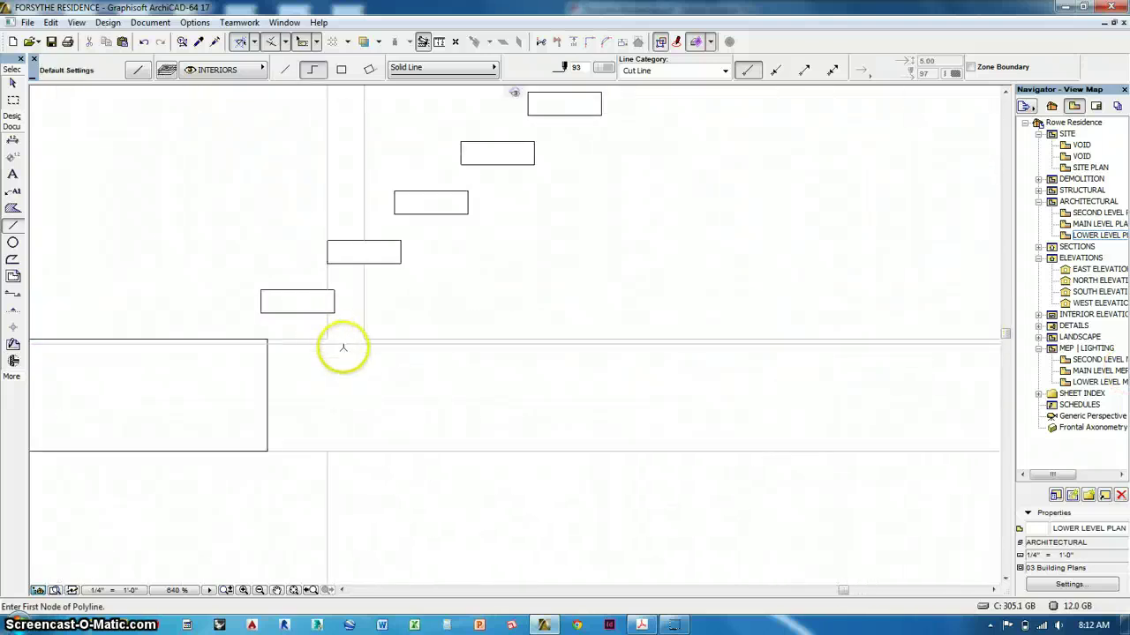
scroll(346, 345, "down", 8)
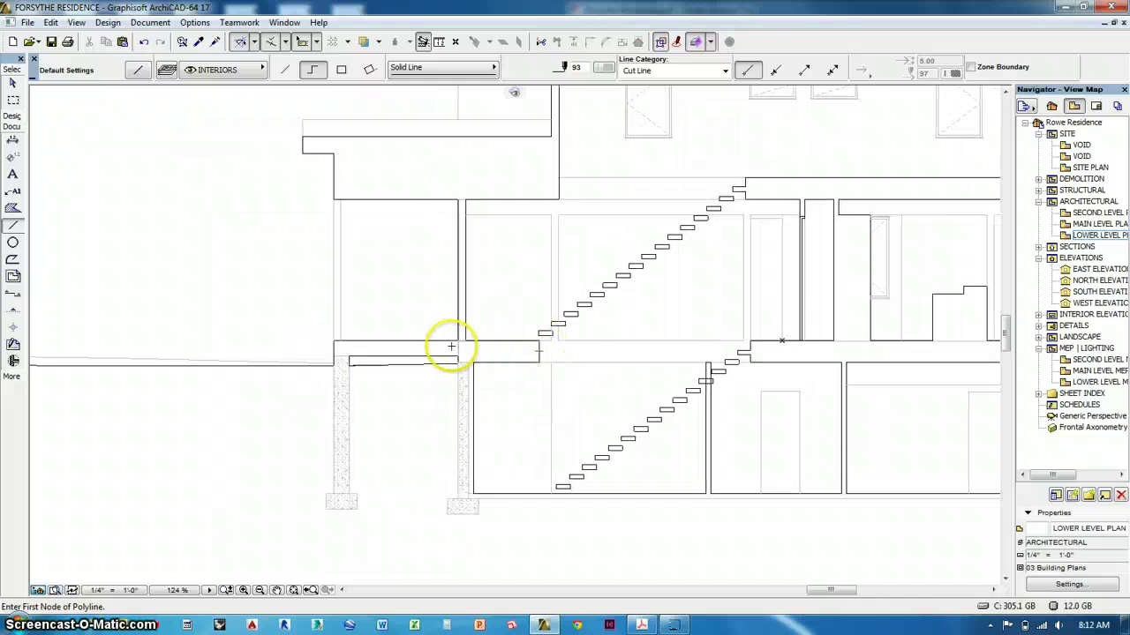
scroll(451, 347, "up", 7)
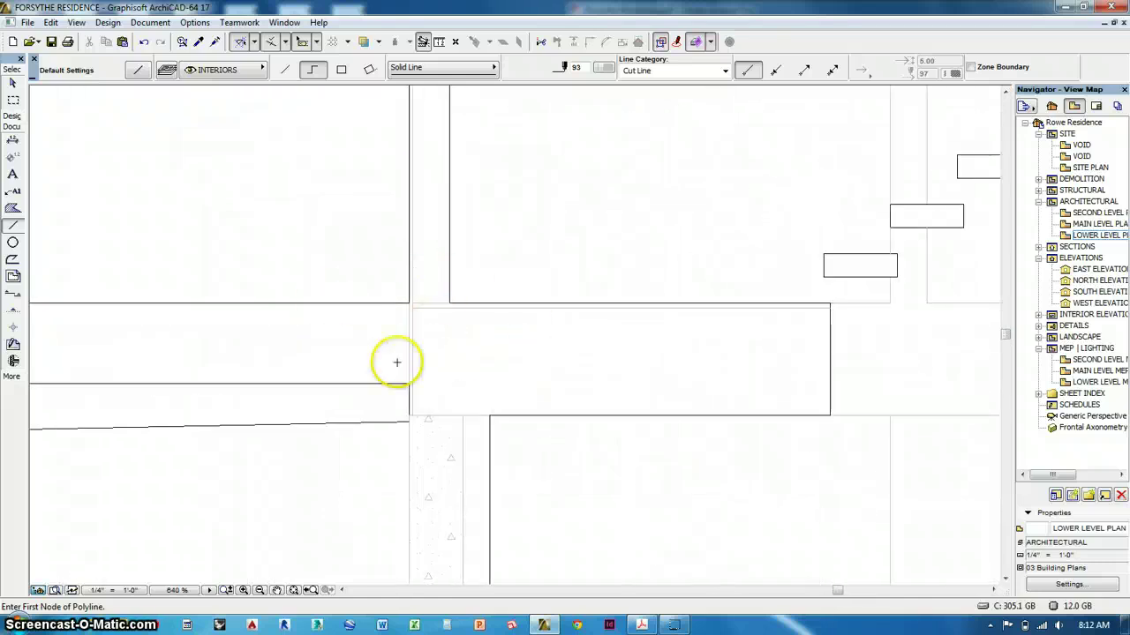
scroll(402, 349, "up", 3)
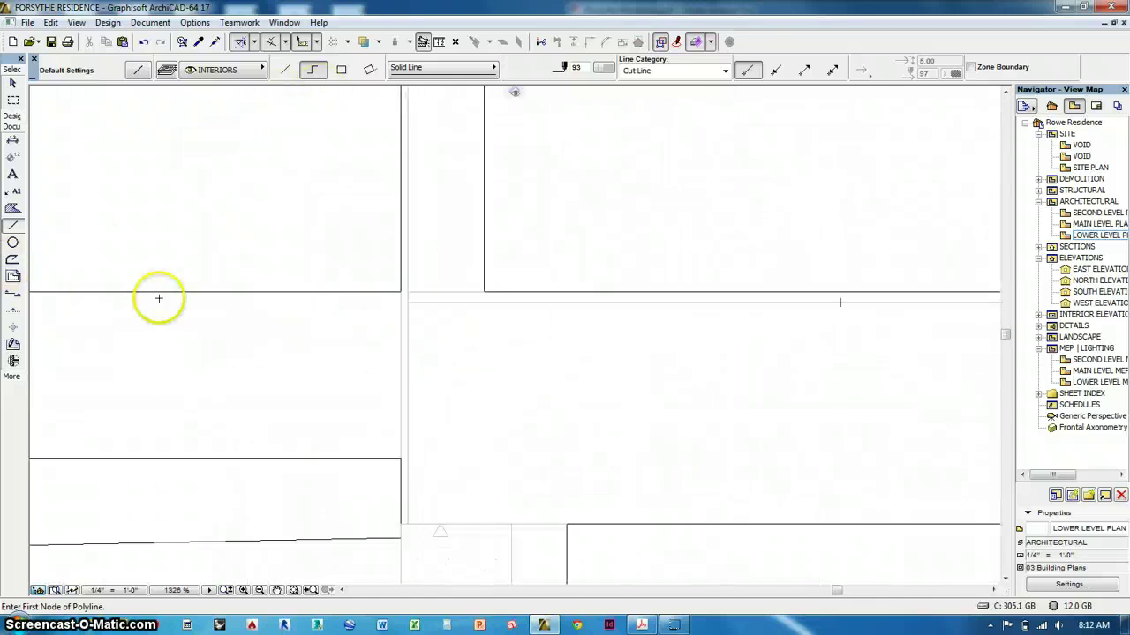
left_click(13, 376)
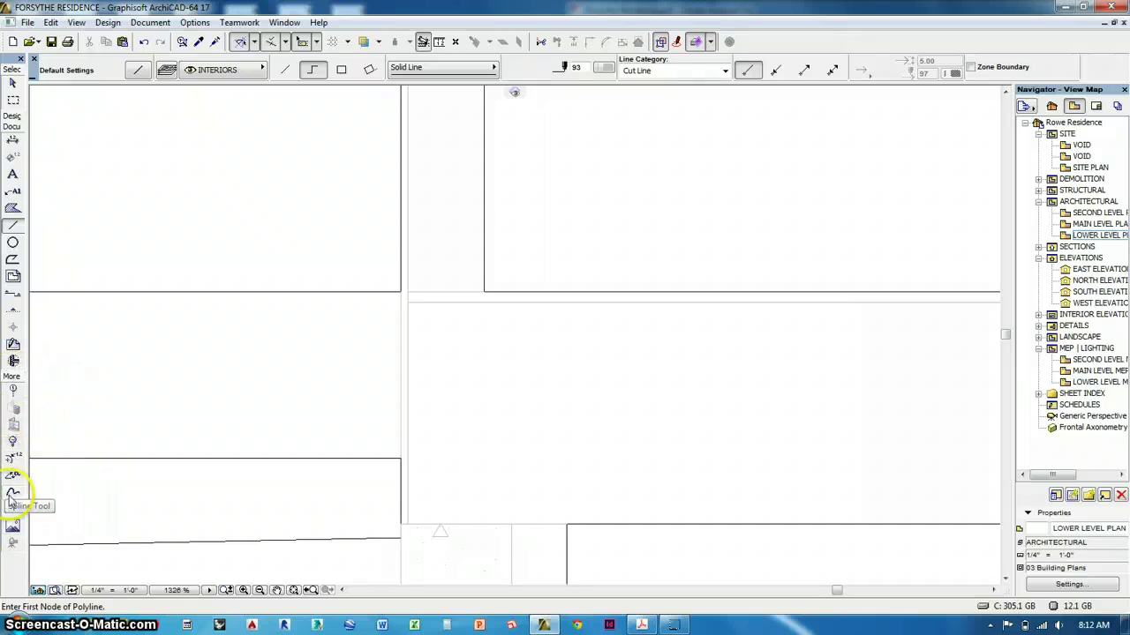
left_click(12, 259)
scroll(416, 282, "up", 1)
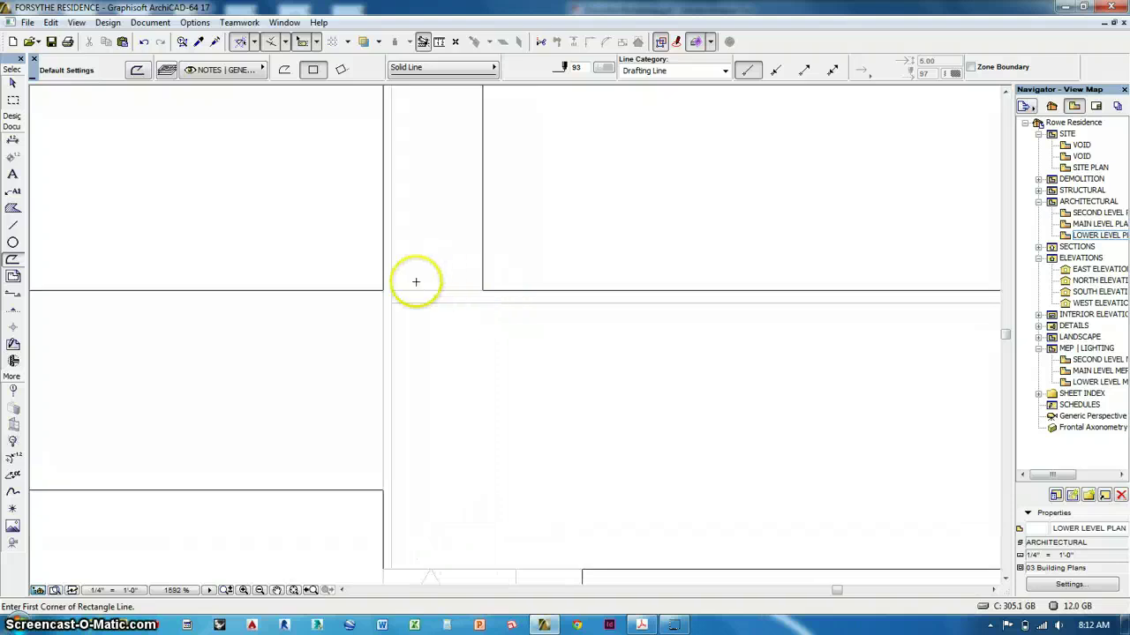
left_click(391, 290)
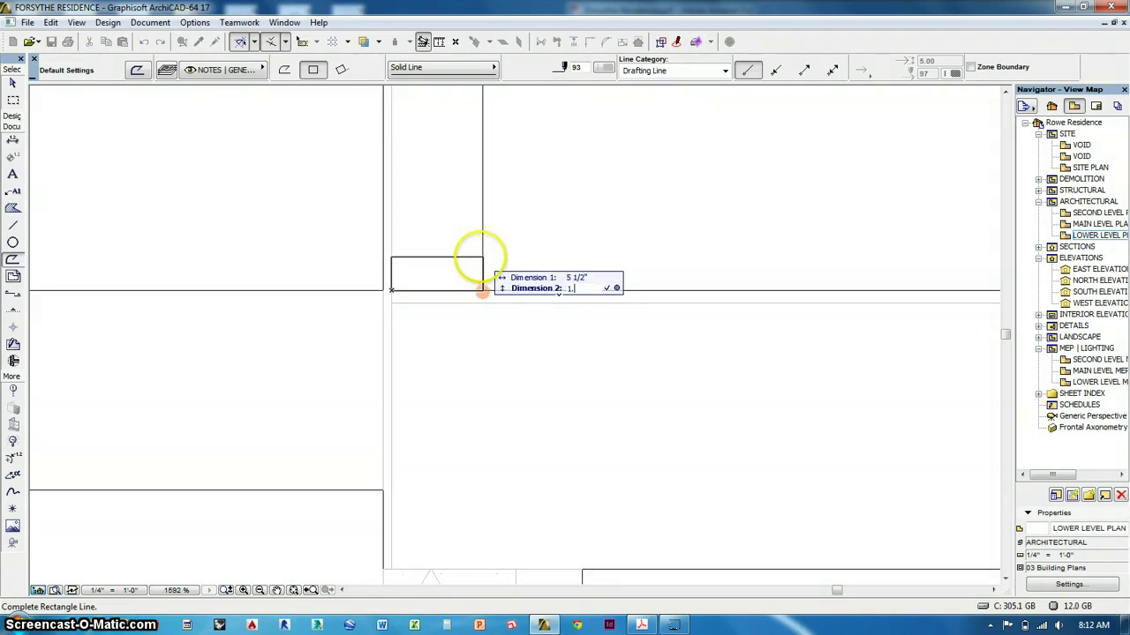
type("1.5")
key("Return")
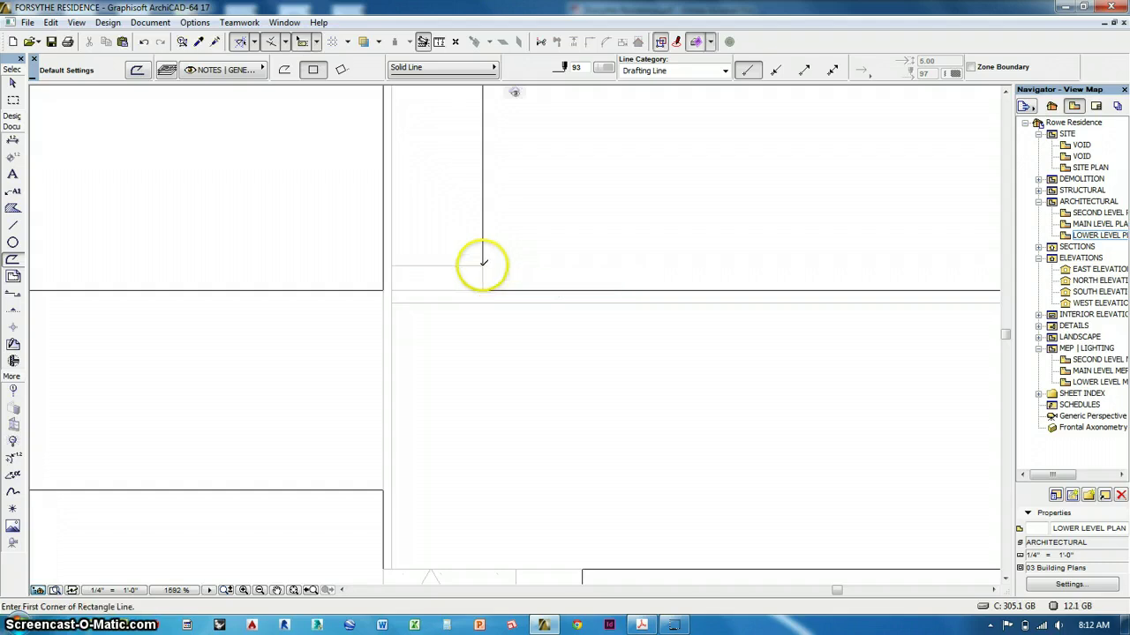
Copy the wall's bottom plate up to the top of the same wall, directly under the ceiling line
left_click(483, 266, "shift")
scroll(483, 266, "up", 2)
key("ctrl+shift+d")
left_click(482, 265)
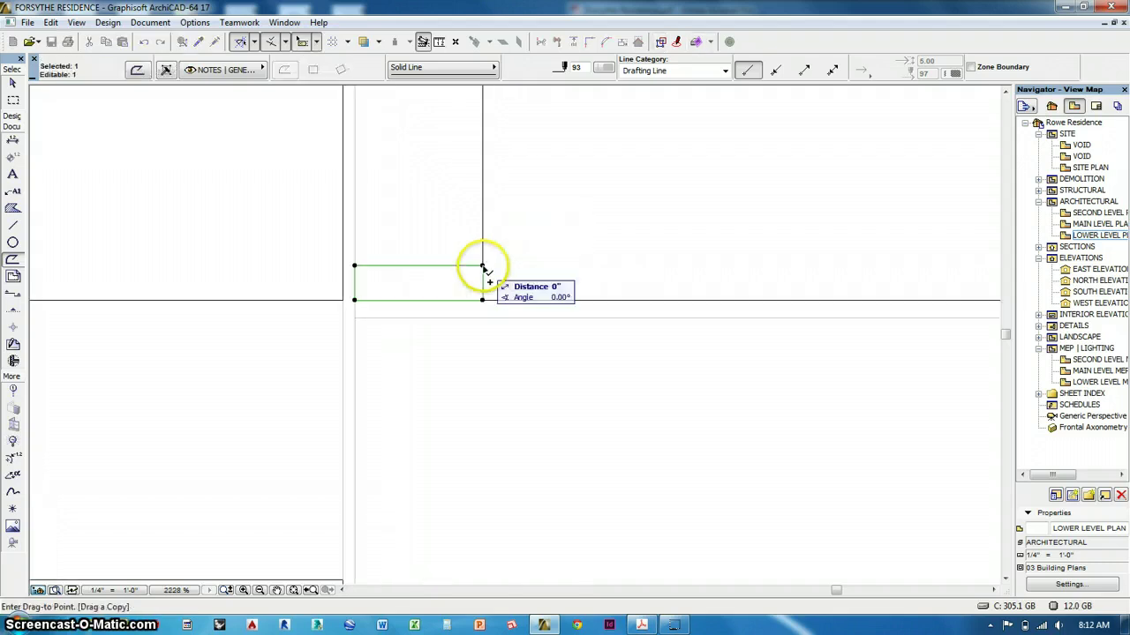
scroll(491, 418, "down", 5)
scroll(491, 424, "down", 4)
middle_click_drag(514, 218, 517, 457)
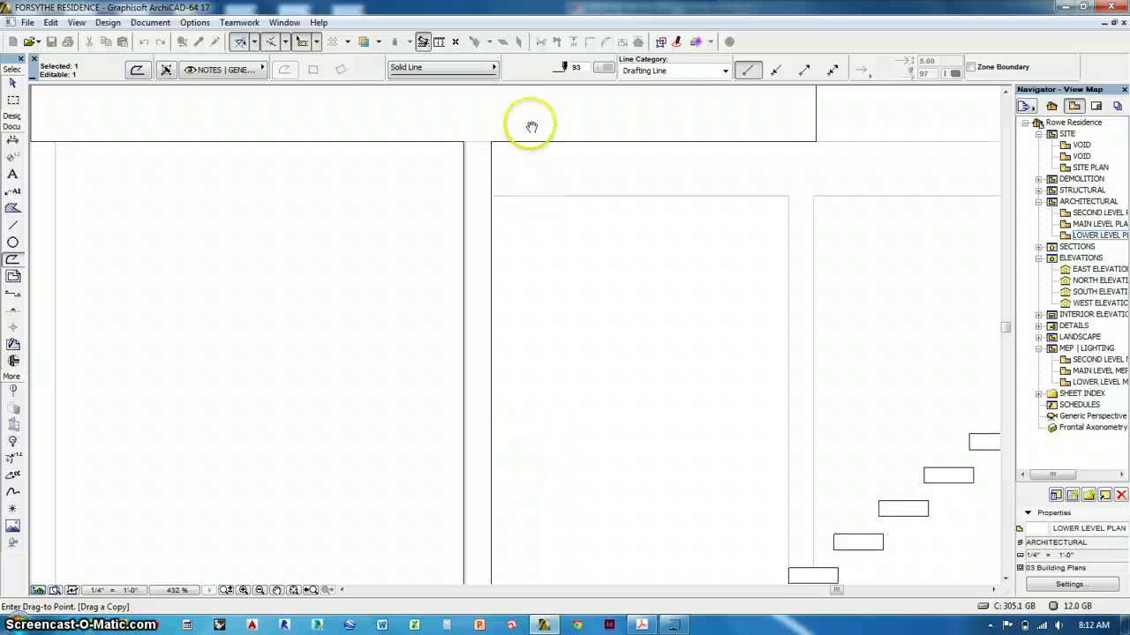
scroll(529, 125, "up", 1)
left_click(482, 152)
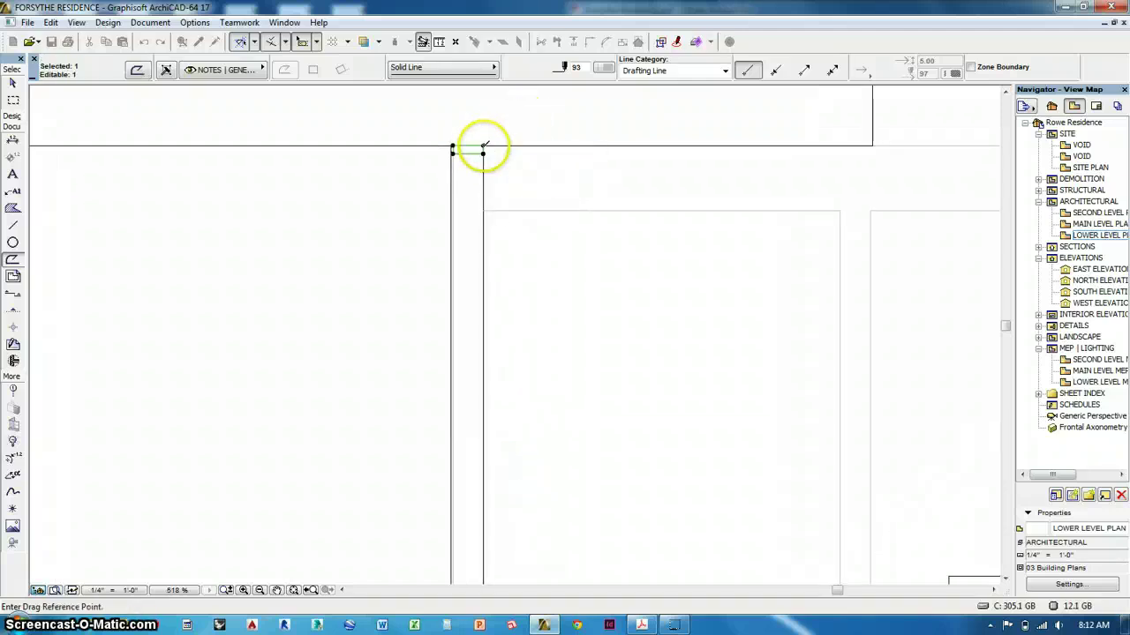
Copy the top plate down by its own thickness to form a double top plate, and deselect it
left_click(484, 145)
left_click(483, 154)
key("Escape")
Examine the whole building section, checking the walls, floor edges, foundations and both stair flights
scroll(485, 172, "down", 3)
middle_click_drag(634, 363, 577, 270)
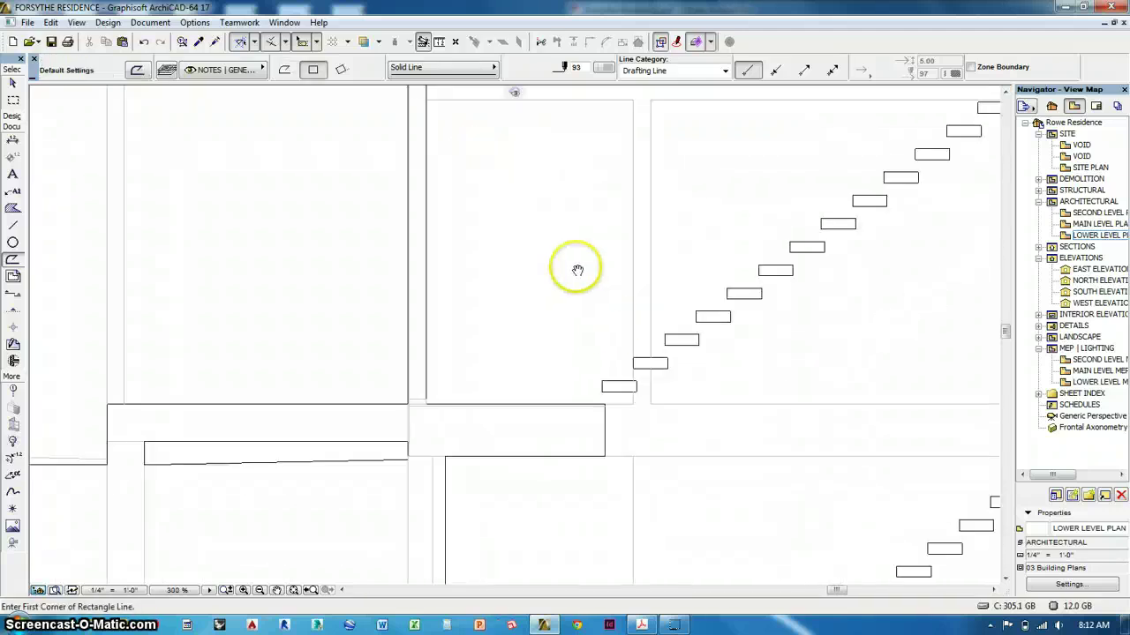
scroll(547, 316, "down", 1)
scroll(496, 447, "up", 2)
middle_click_drag(494, 453, 455, 454)
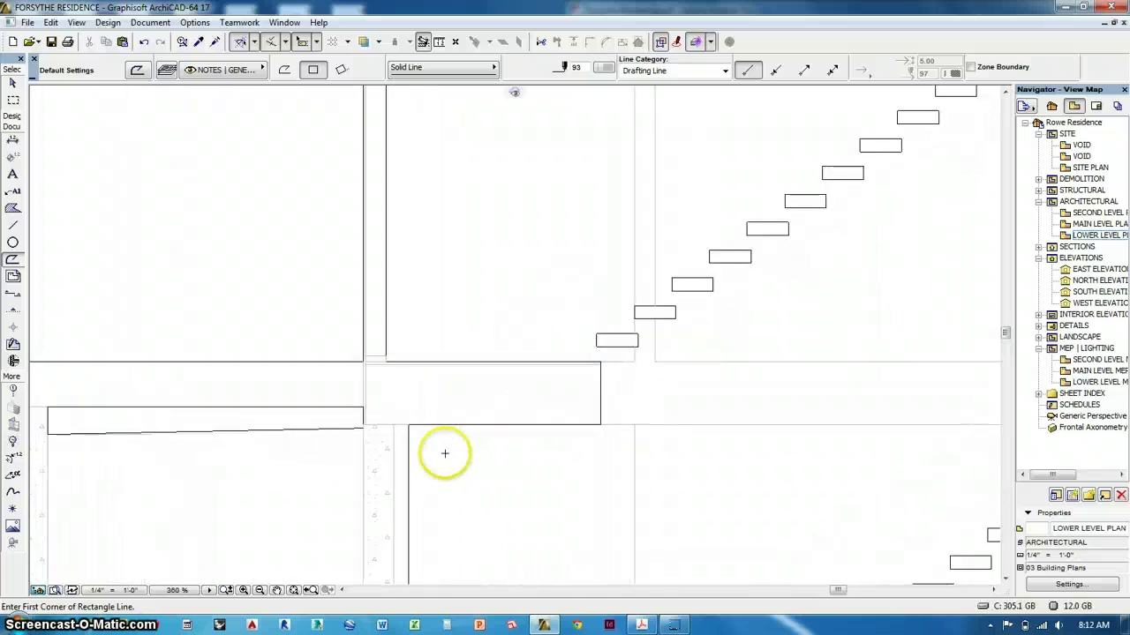
scroll(397, 449, "up", 2)
scroll(379, 433, "down", 6)
middle_click_drag(377, 274, 237, 373)
middle_click_drag(335, 312, 238, 378)
middle_click_drag(995, 309, 494, 195)
middle_click_drag(474, 303, 709, 244)
scroll(709, 250, "down", 2)
scroll(710, 250, "down", 1)
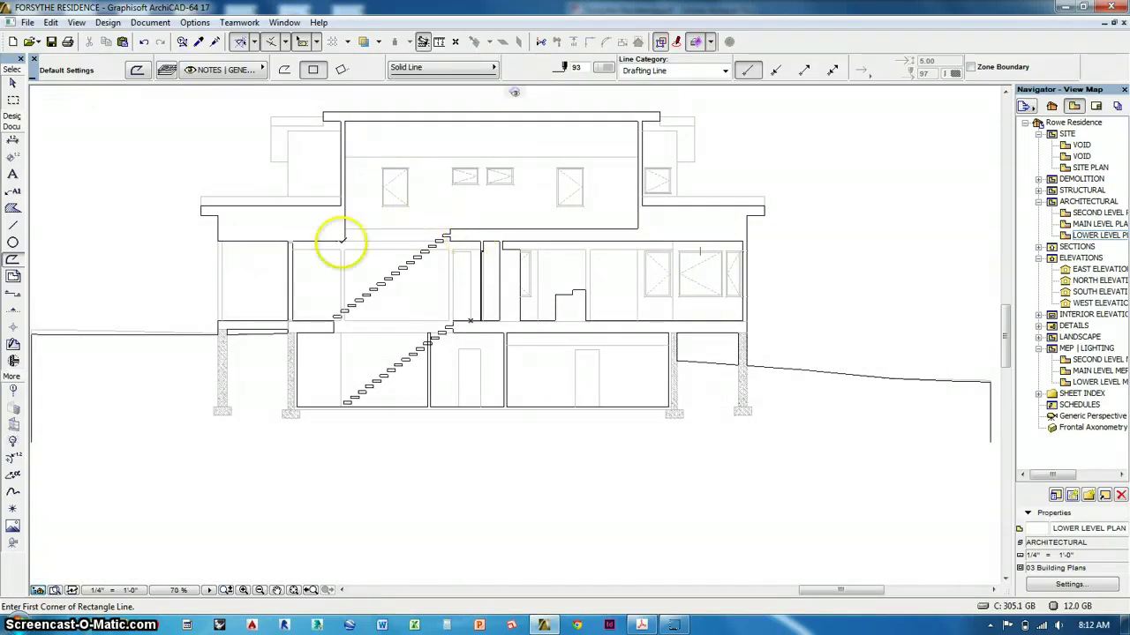
scroll(342, 238, "up", 3)
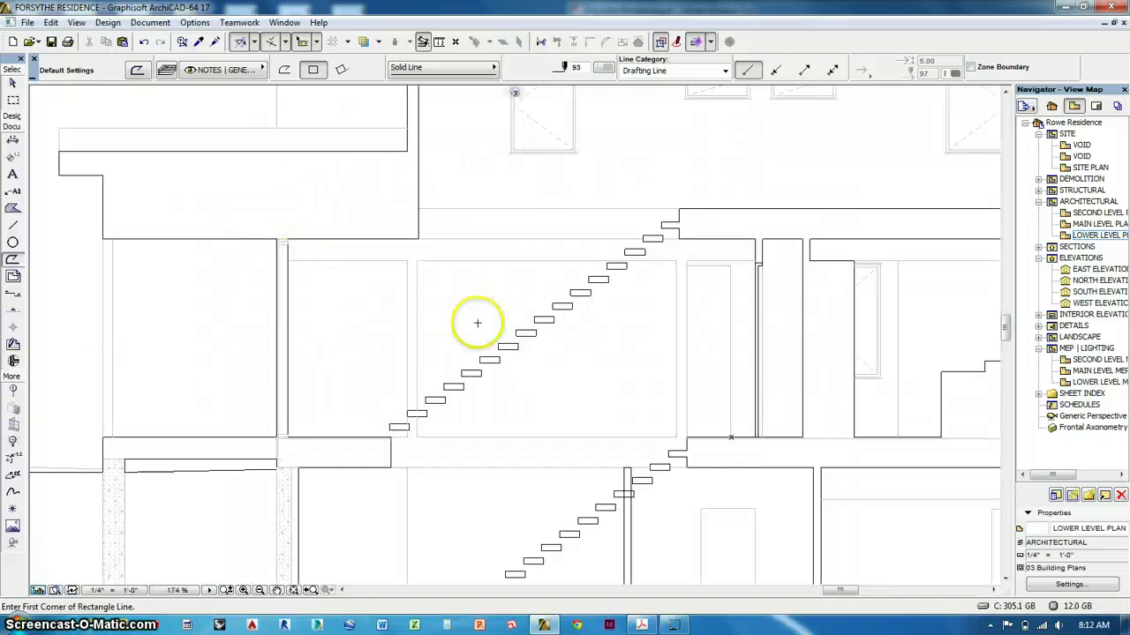
scroll(664, 320, "down", 1)
middle_click_drag(664, 320, 429, 202)
right_click(363, 350)
scroll(249, 314, "down", 2)
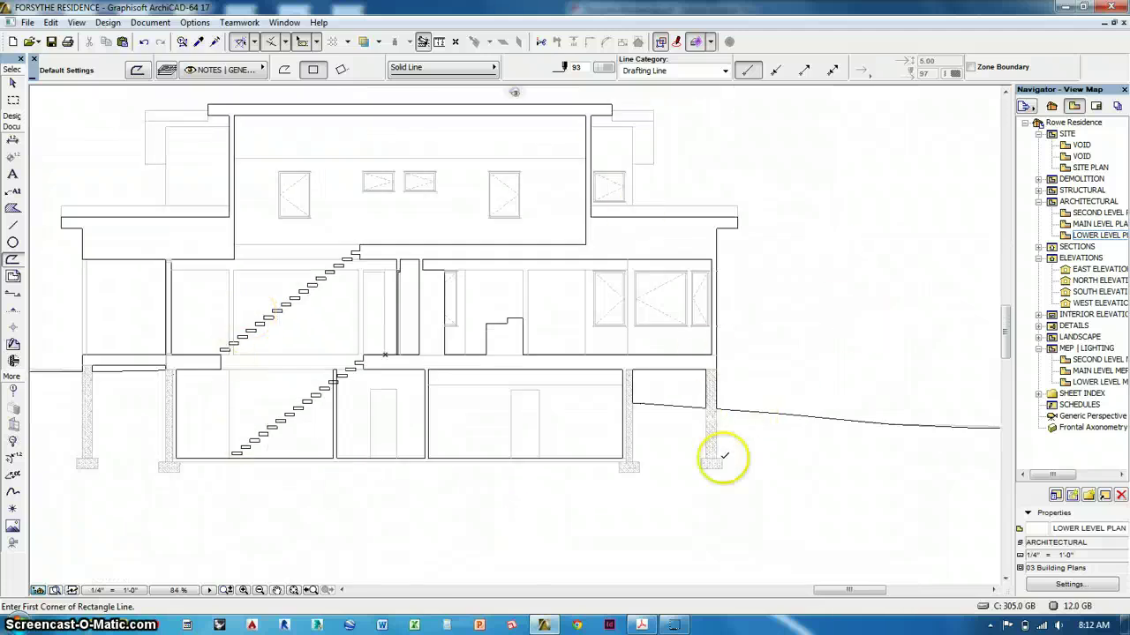
mouse_move(275, 451)
middle_mouse_down()
mouse_move(230, 482)
mouse_move(244, 494)
mouse_move(391, 456)
mouse_move(465, 476)
middle_mouse_up()
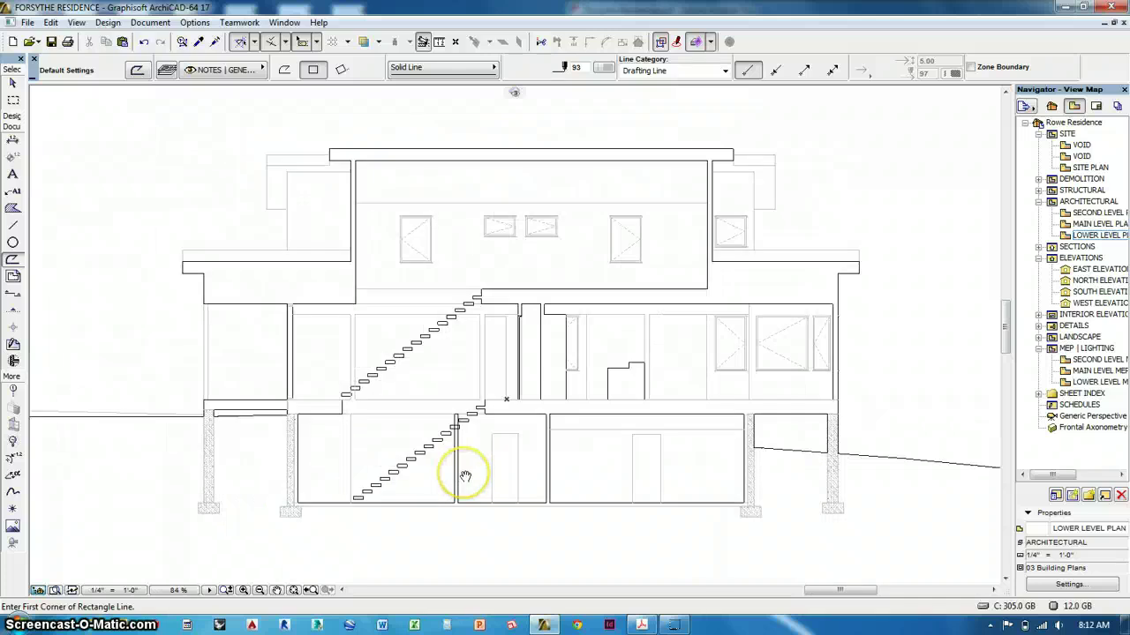
scroll(277, 398, "up", 1)
scroll(391, 326, "up", 1)
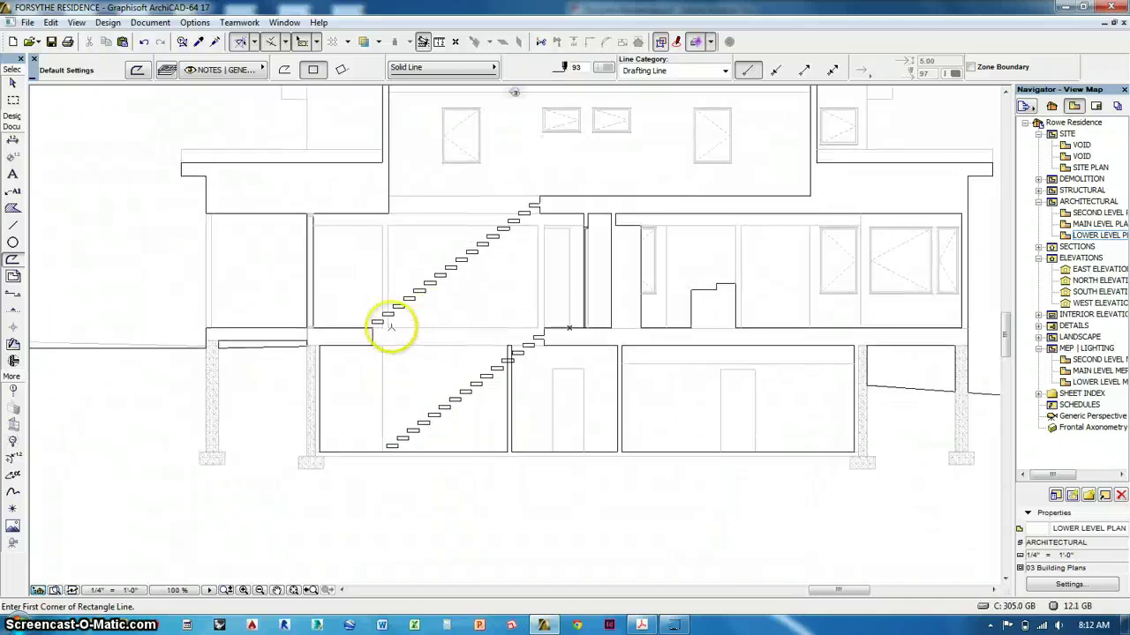
middle_click_drag(439, 275, 454, 326)
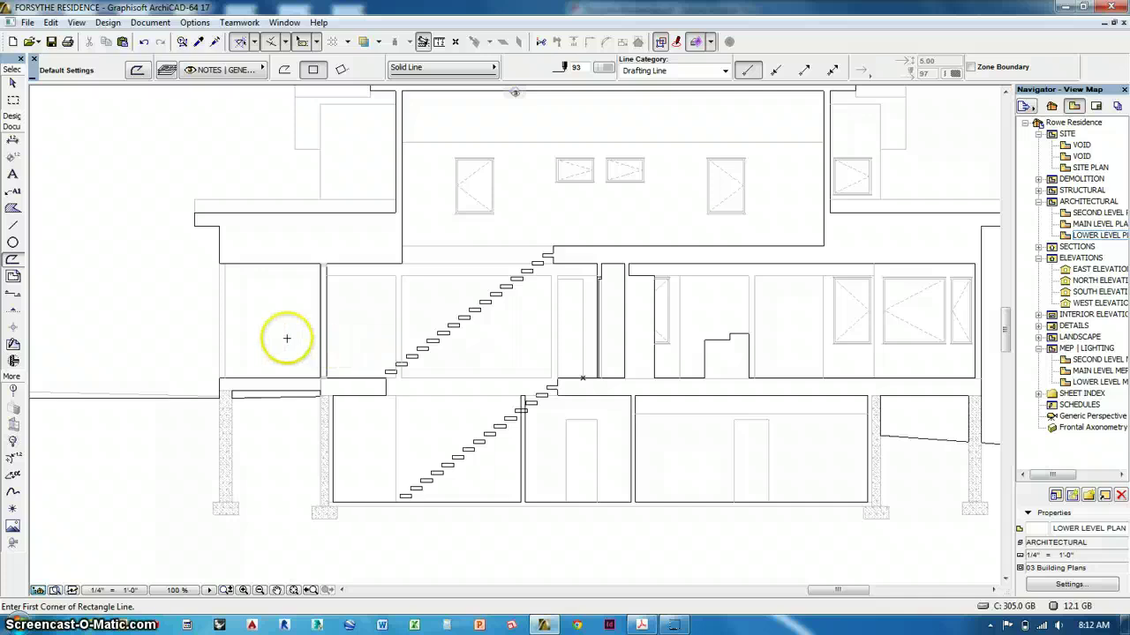
Dimension the upper stair flight's horizontal run from its lowest tread to the upper floor edge, with the dimension line above the stair
left_click(12, 143)
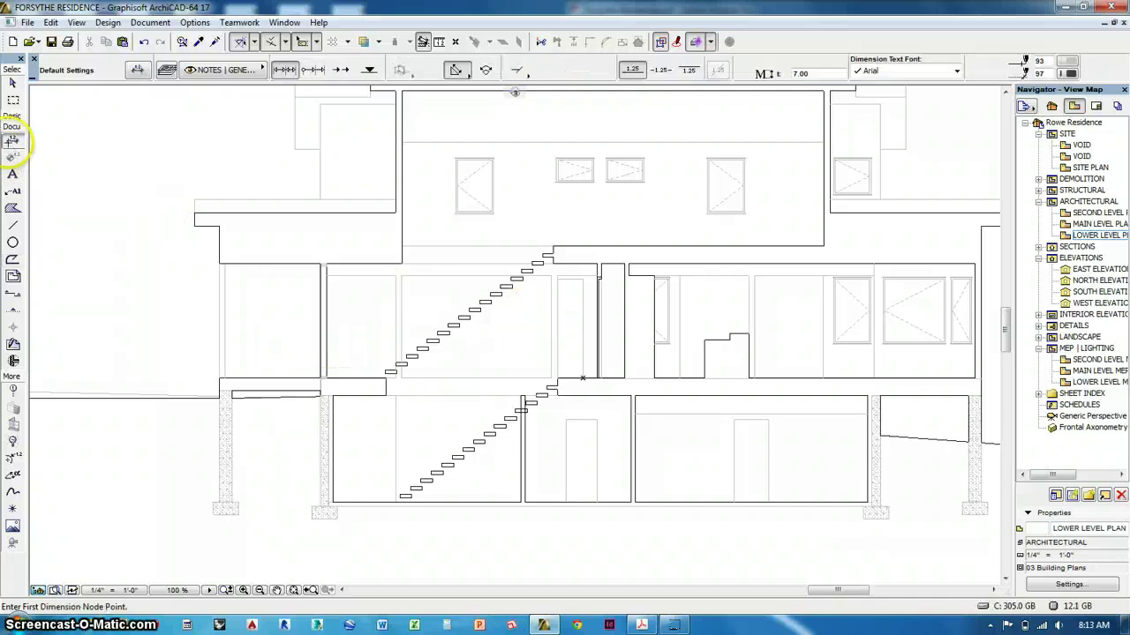
scroll(390, 374, "up", 1)
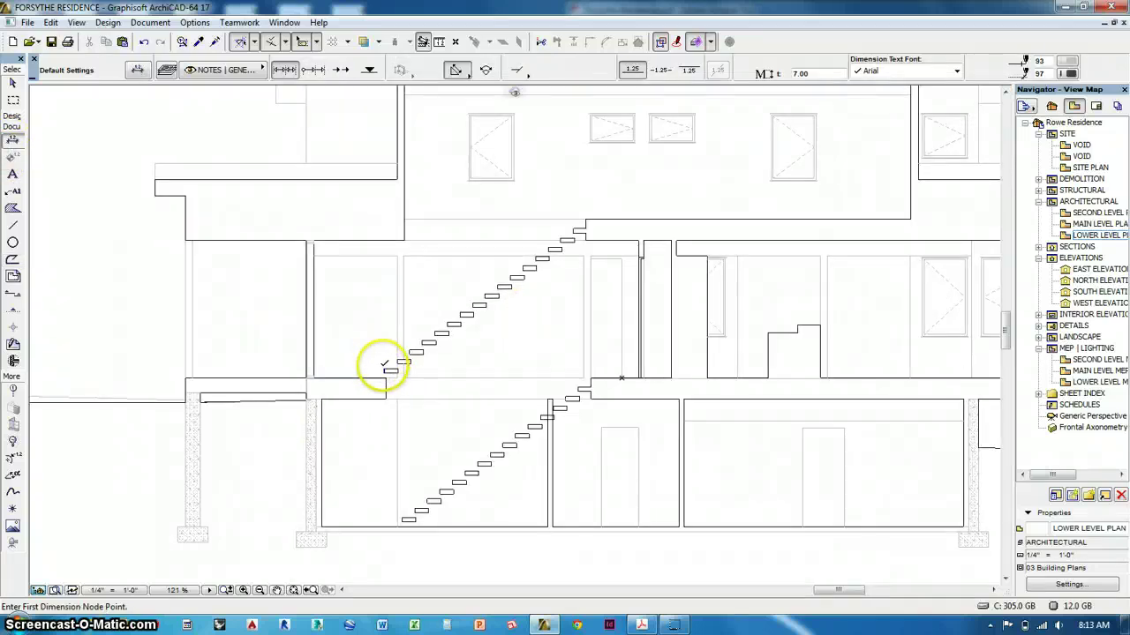
left_click(385, 369)
left_click(585, 219)
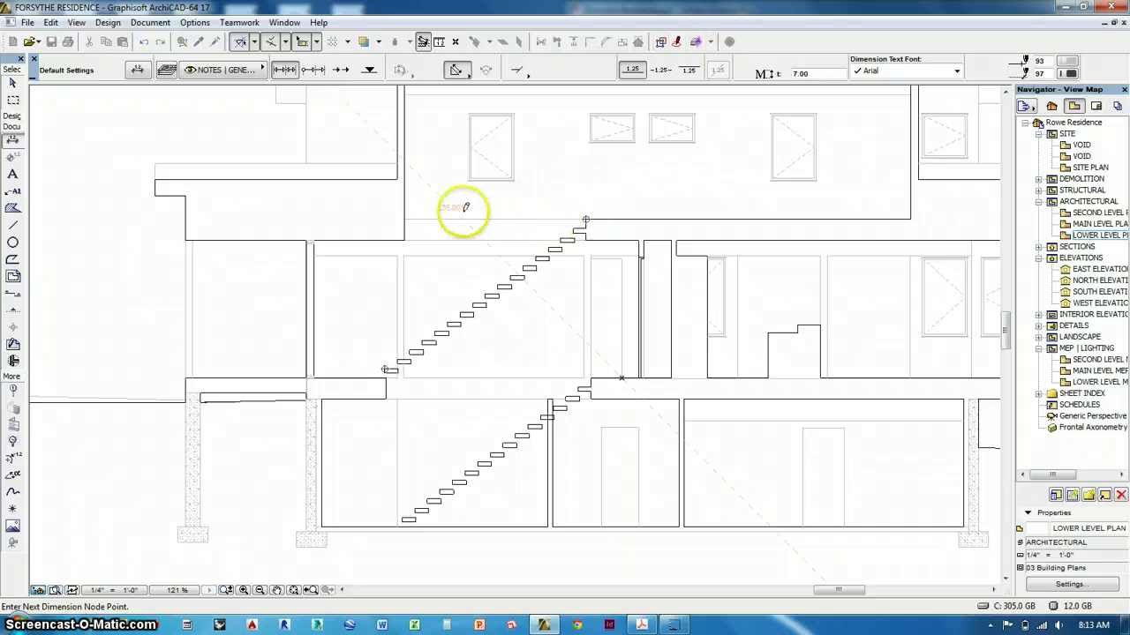
double_click(488, 200)
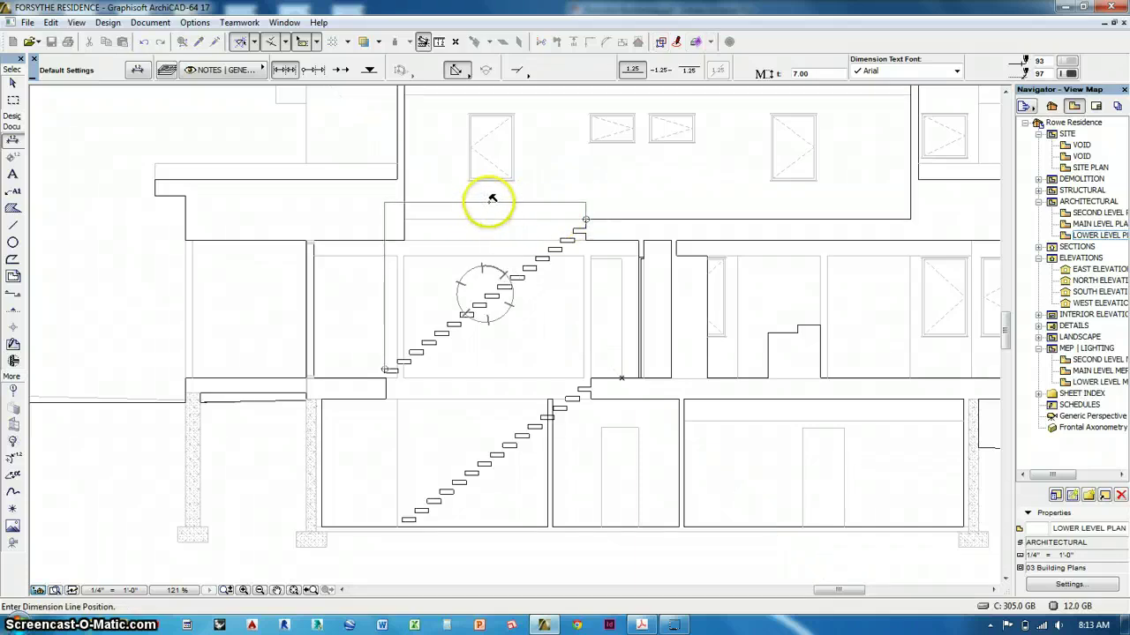
left_click(490, 201)
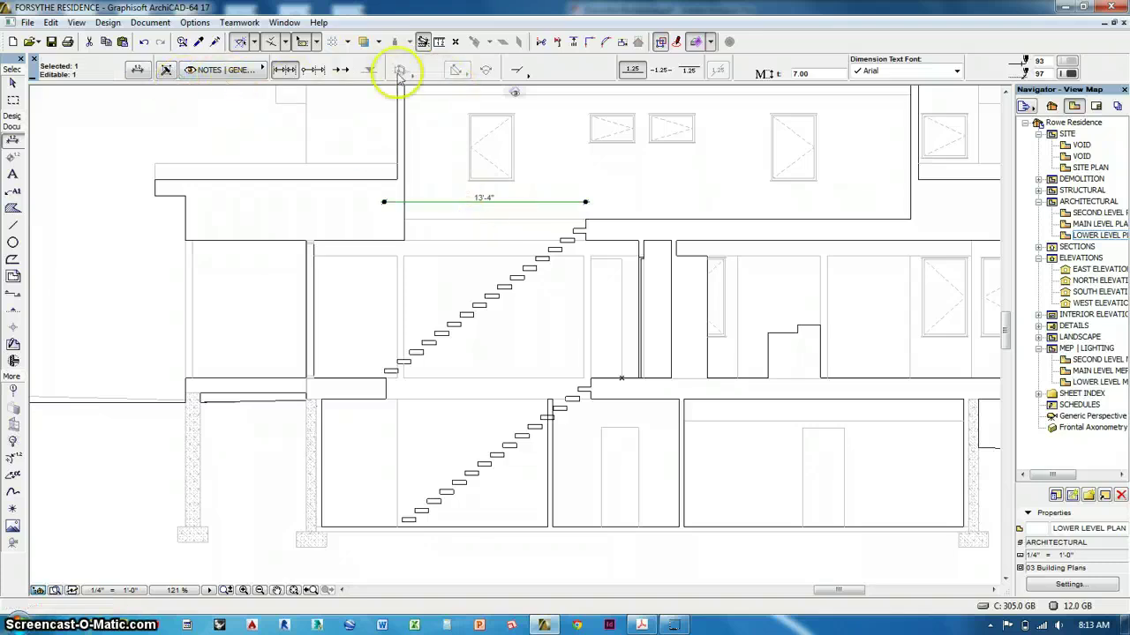
Change the upper stair run dimension's witness lines to the type that extends toward the measured points, and deselect the dimension
left_click(138, 71)
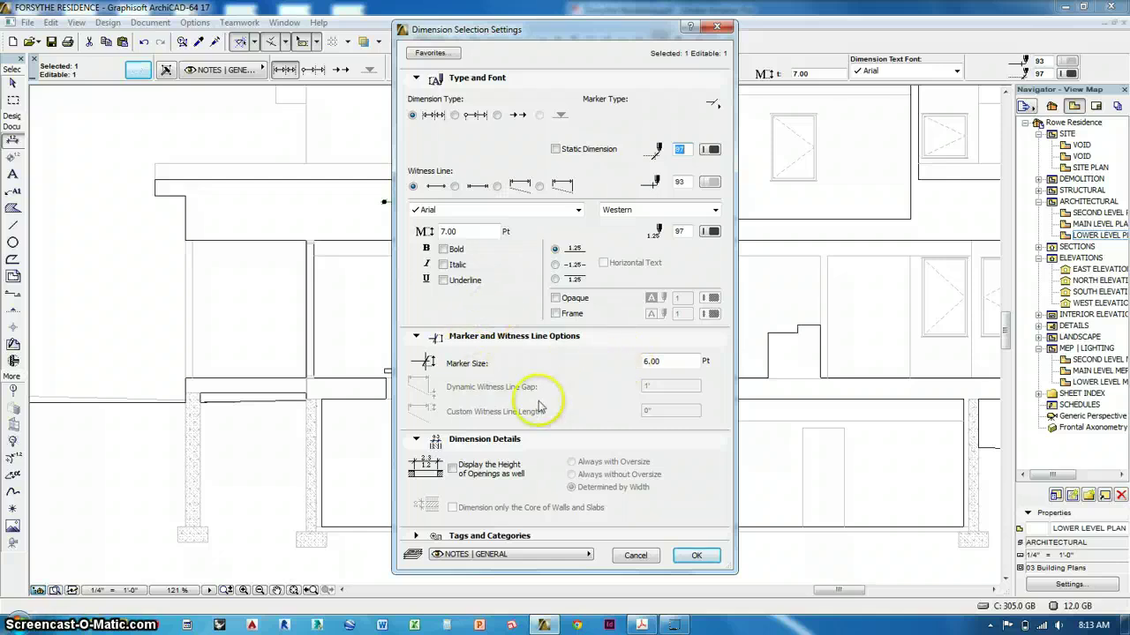
left_click(635, 554)
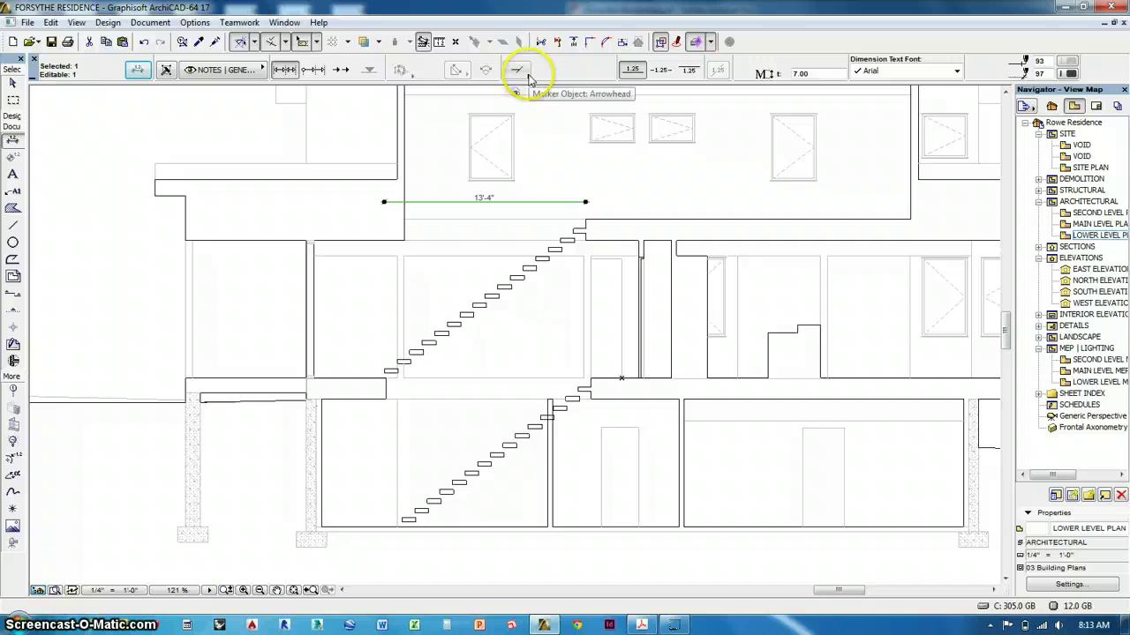
scroll(527, 77, "down", 2)
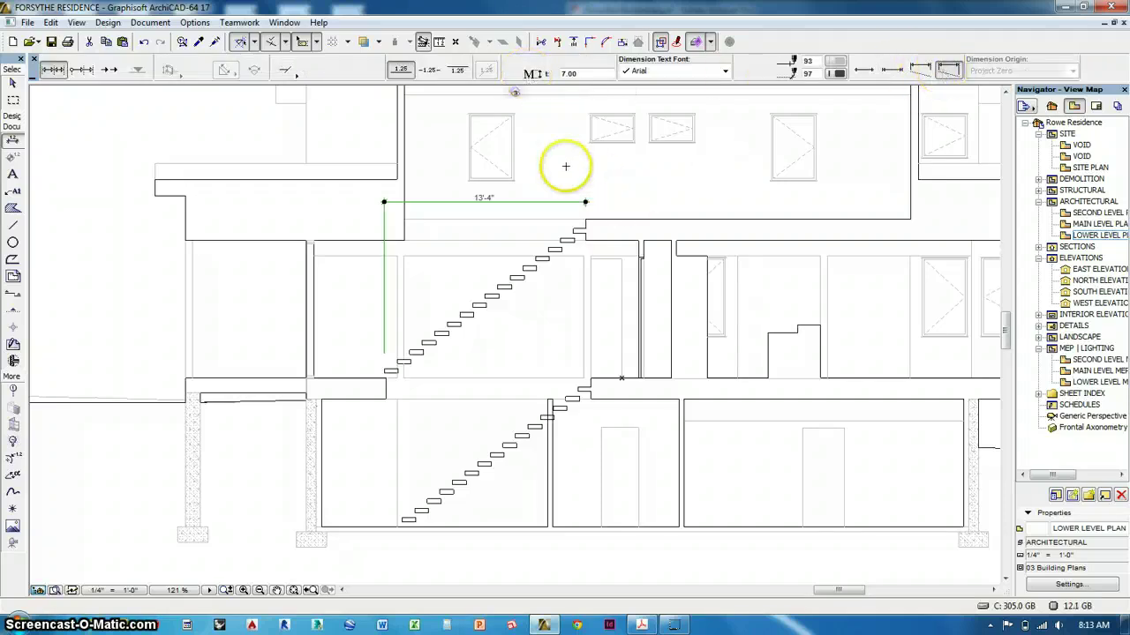
key("Escape")
Add a vertical dimension chain beside the stairs from the second floor to the main floor and the basement slab
middle_click_drag(551, 273, 627, 292)
left_click(660, 238)
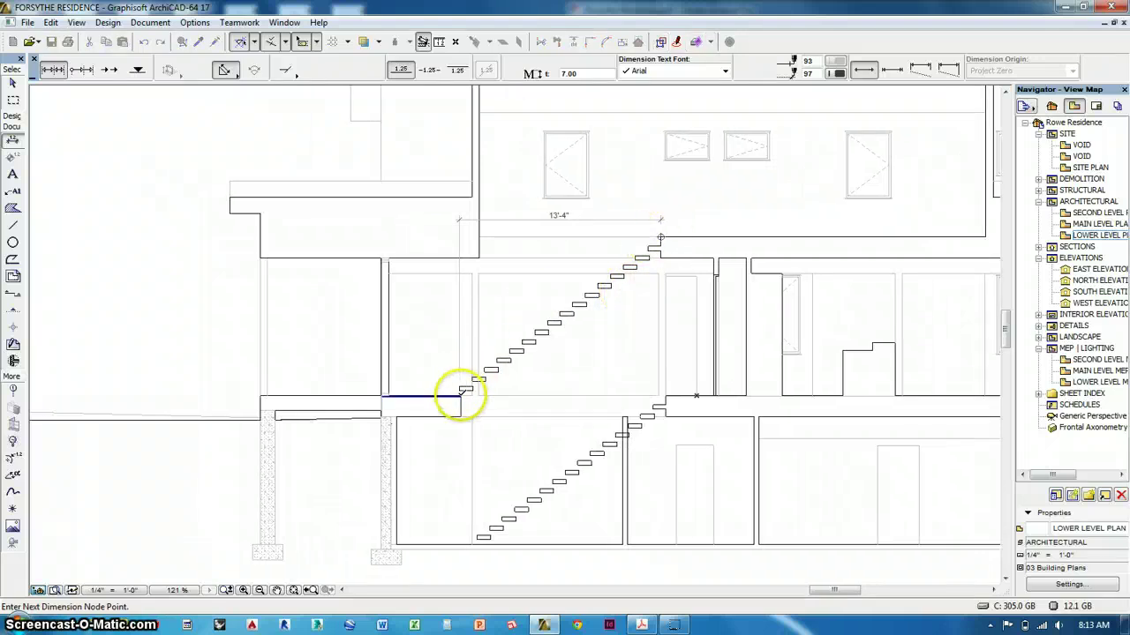
left_click(460, 394)
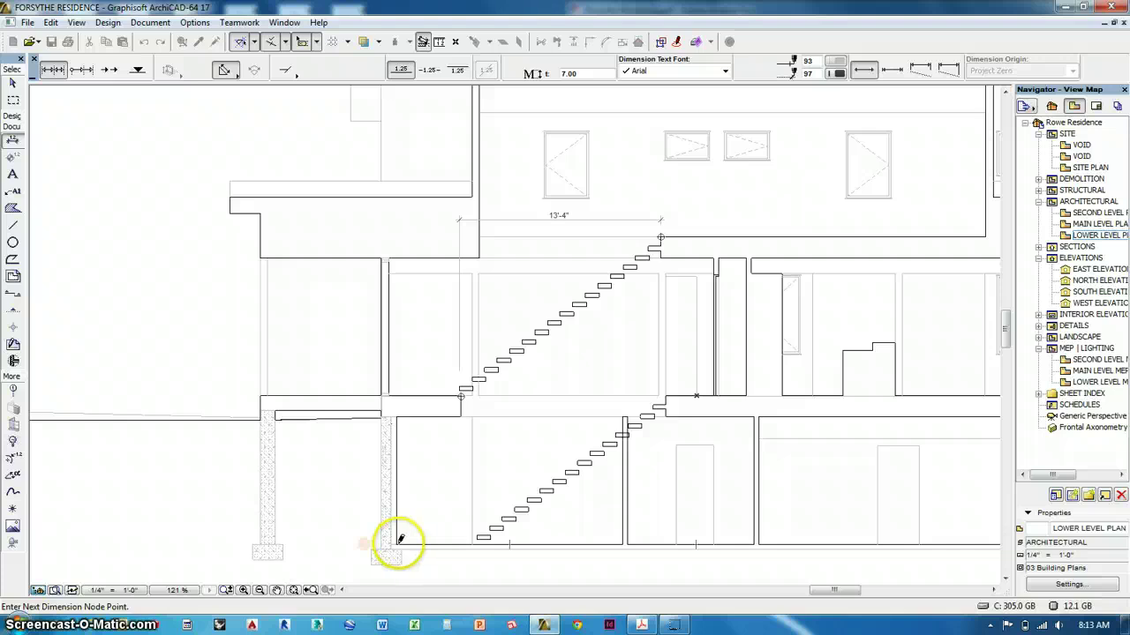
double_click(397, 544)
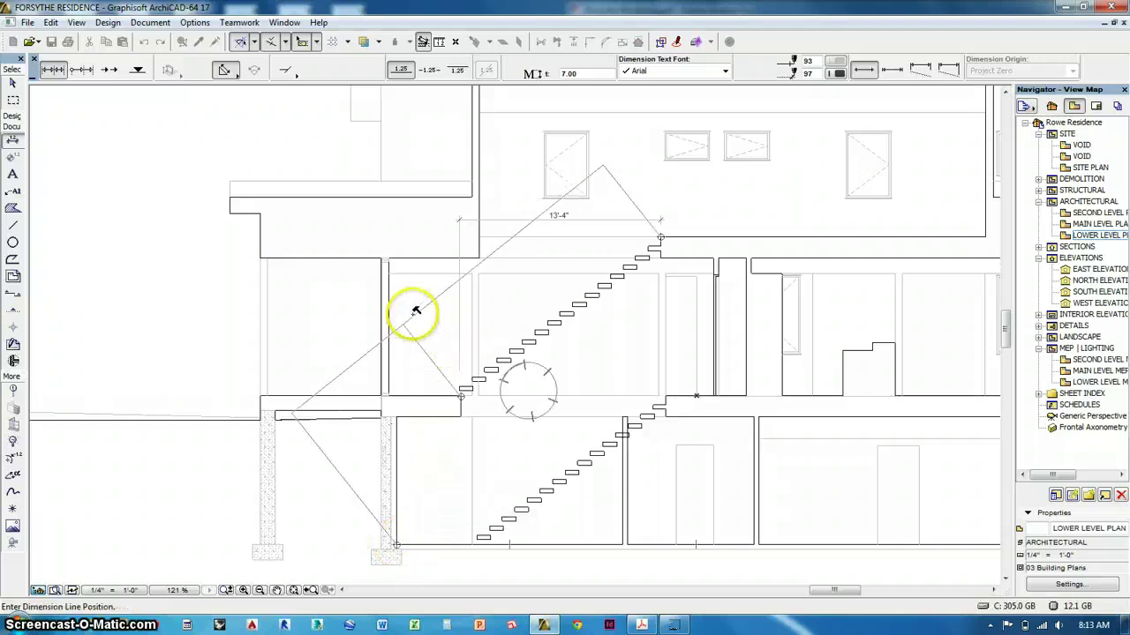
left_click(431, 386)
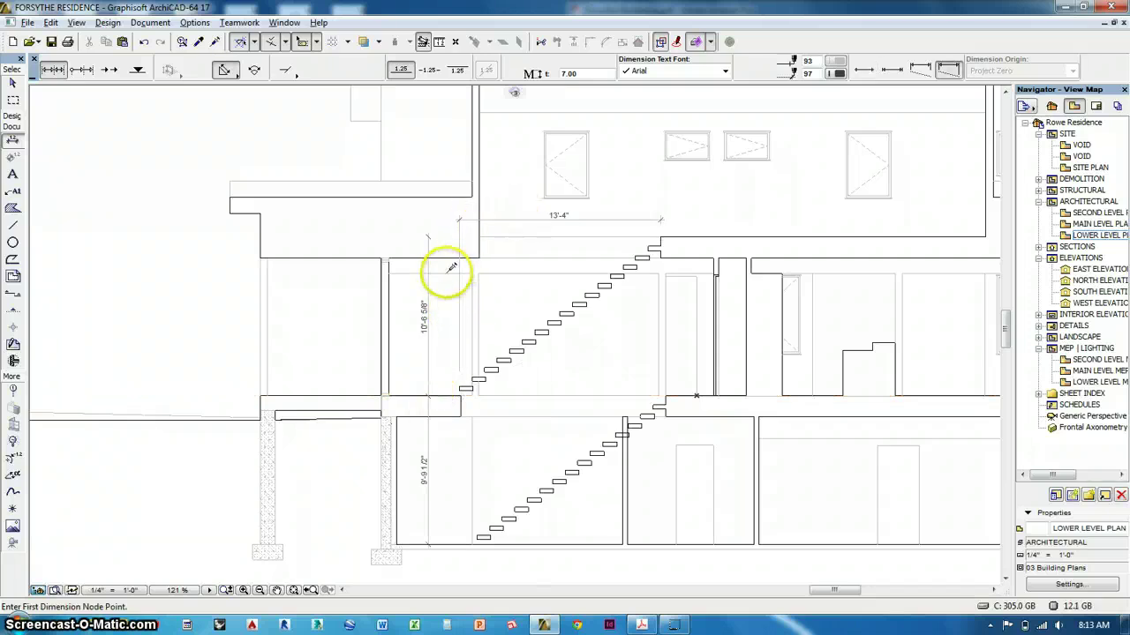
Dimension the lower stair flight's horizontal run from the main floor edge to its lowest tread, with the dimension line below the basement slab
middle_click_drag(569, 308, 572, 269)
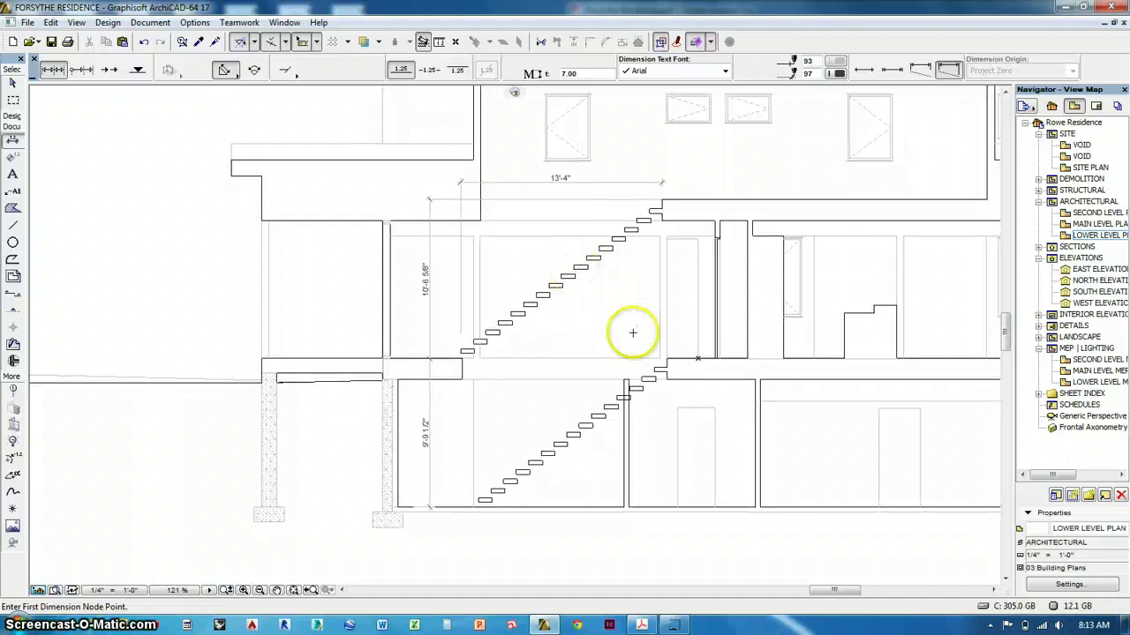
middle_click_drag(633, 333, 627, 335)
scroll(570, 184, "up", 4)
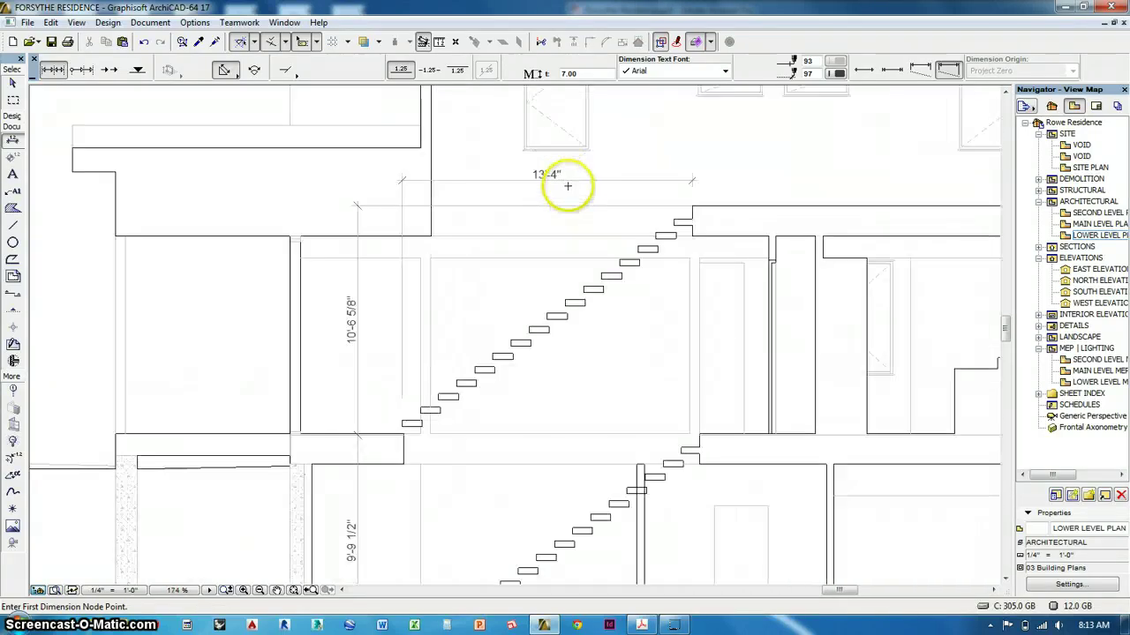
middle_click_drag(464, 273, 461, 157)
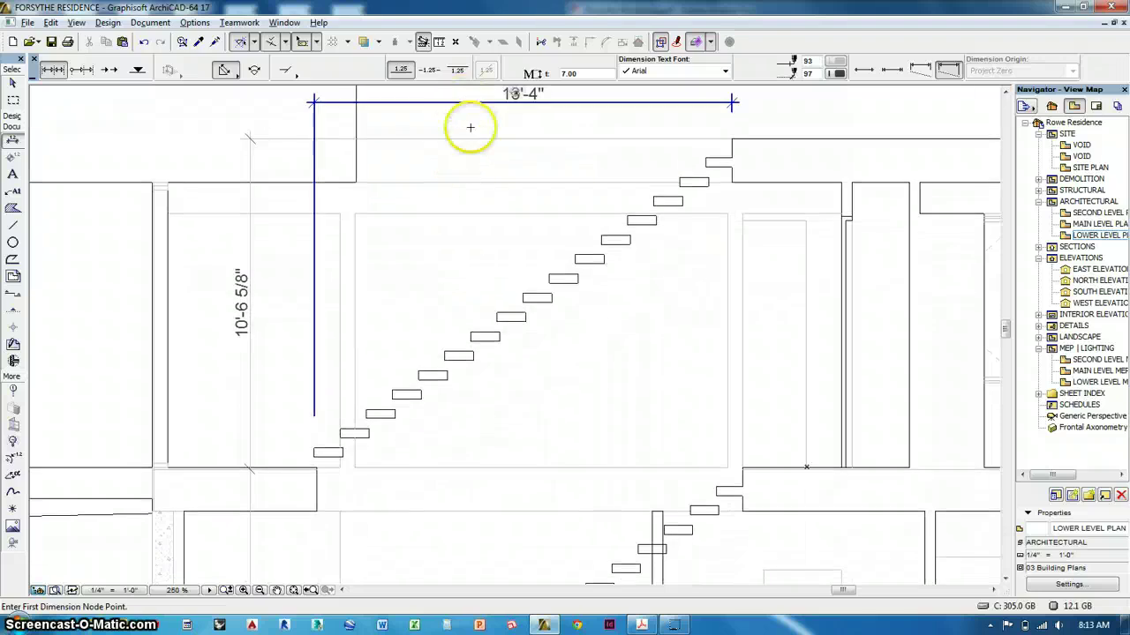
middle_click_drag(661, 472, 644, 275)
scroll(643, 269, "down", 2)
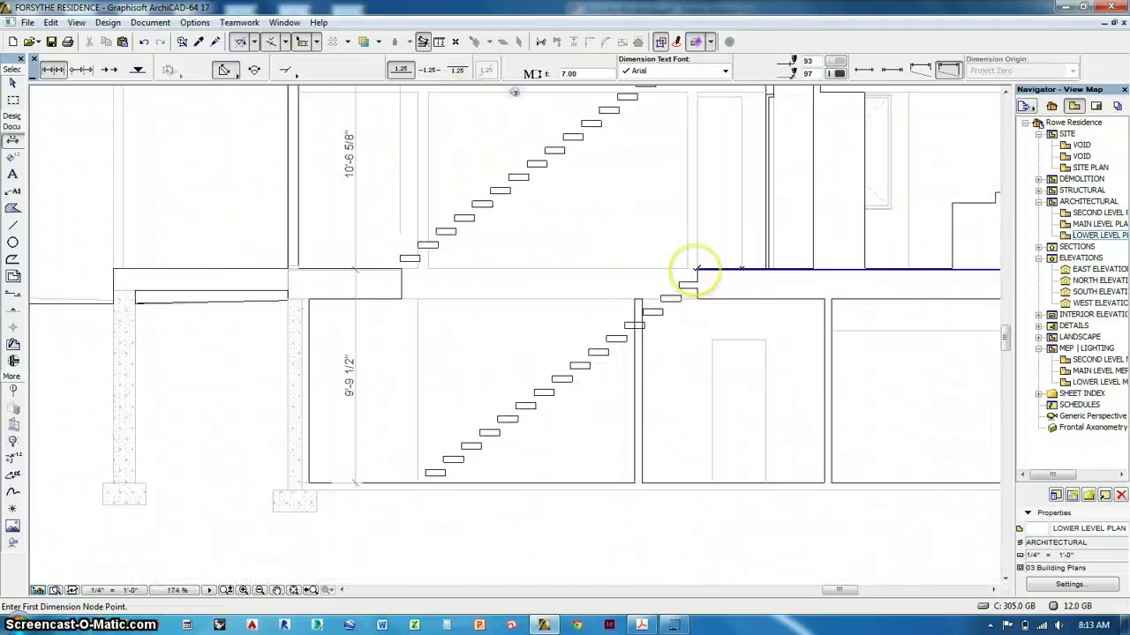
left_click(698, 270)
left_click(425, 475)
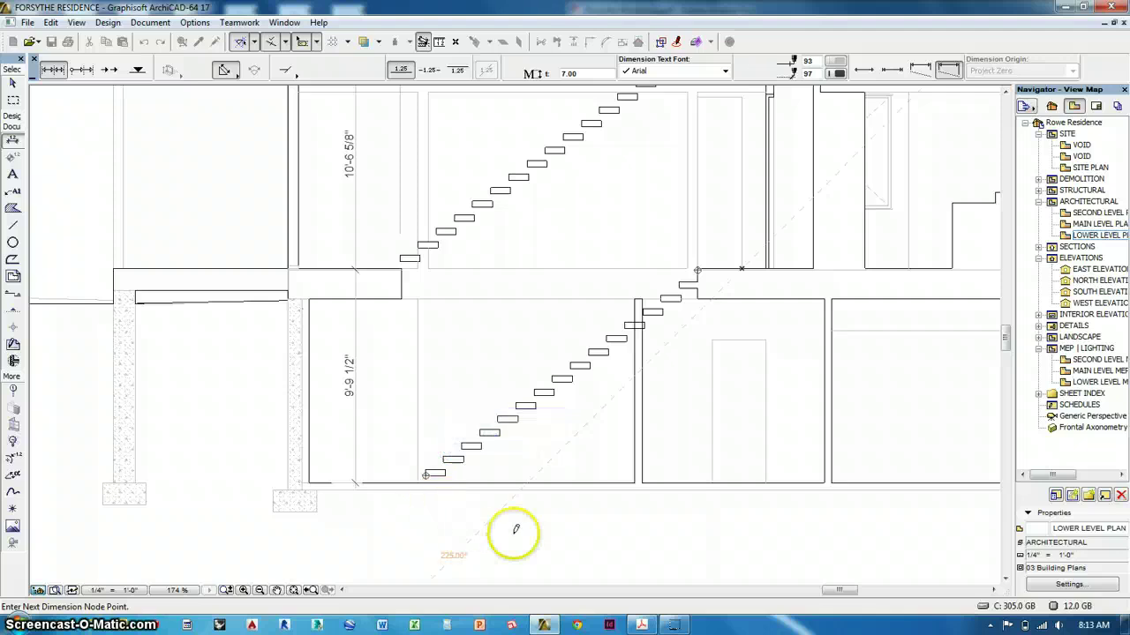
double_click(516, 530)
scroll(550, 494, "down", 2)
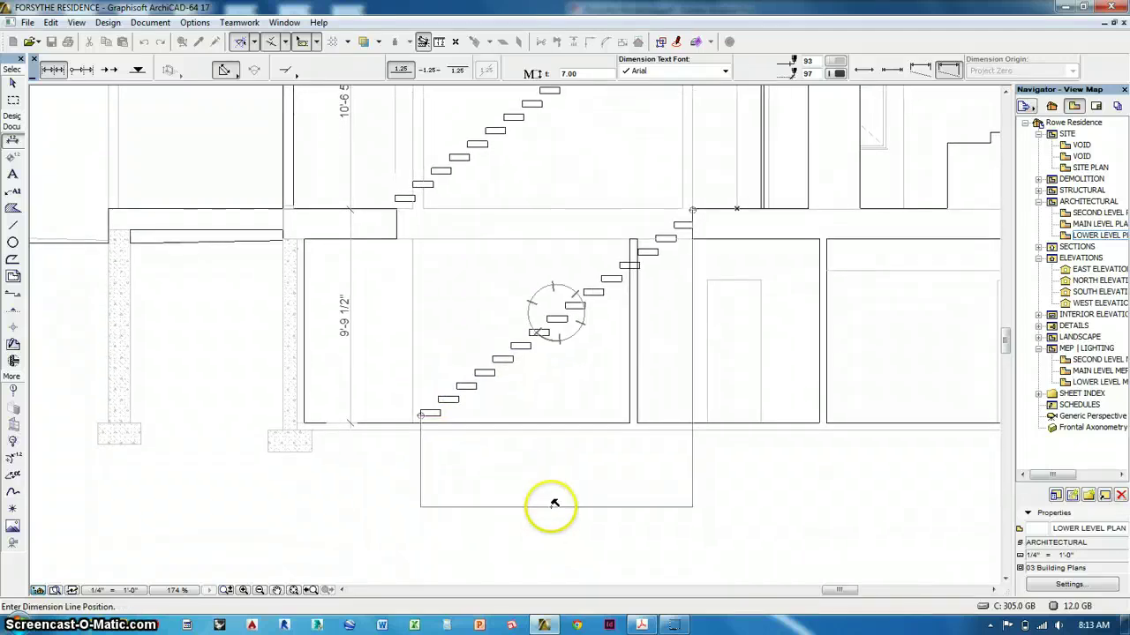
left_click(554, 505)
scroll(552, 505, "down", 3)
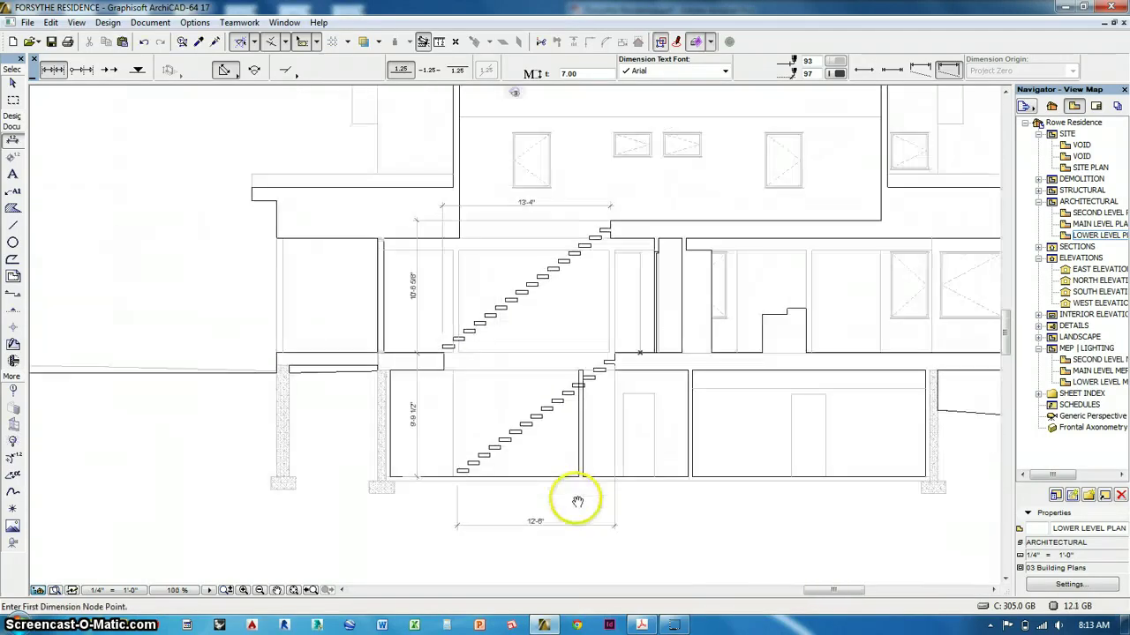
Add the tread note 15 T @ 10" centred just below the upper stair flight's horizontal run dimension
scroll(499, 232, "up", 5)
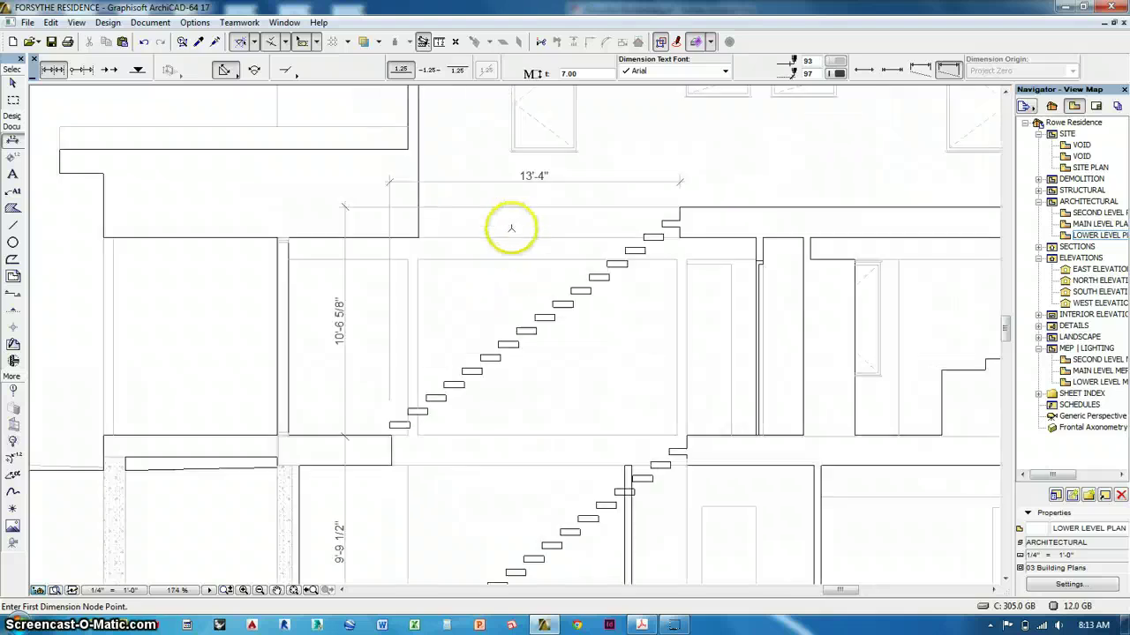
scroll(539, 257, "up", 1)
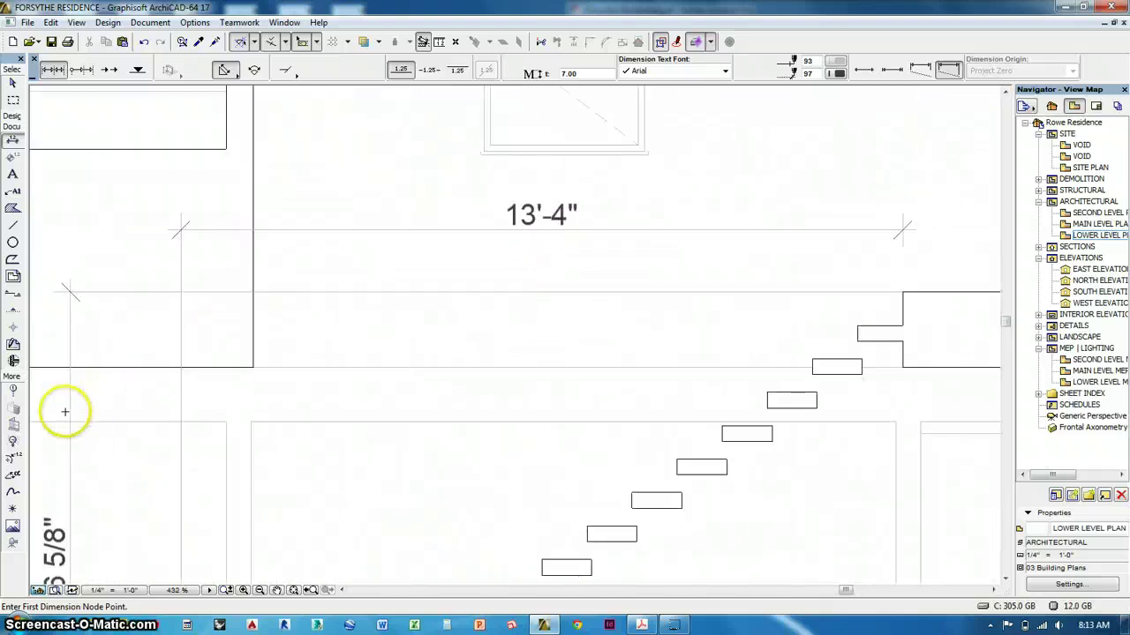
middle_click_drag(60, 404, 139, 376)
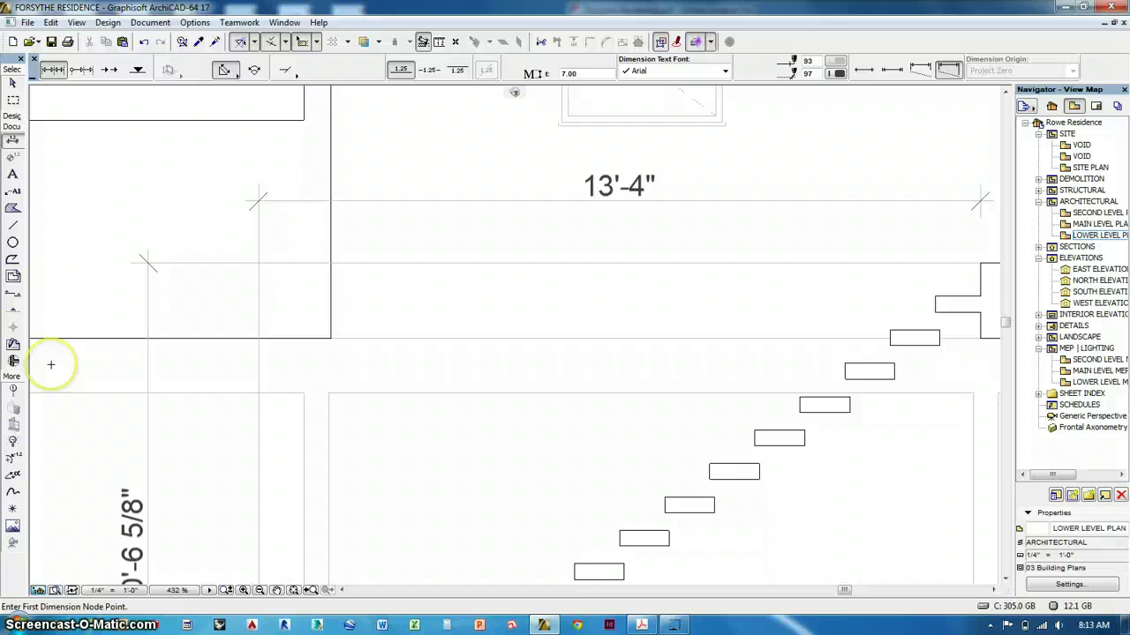
left_click(12, 172)
middle_click_drag(549, 252, 397, 294)
double_click(407, 264)
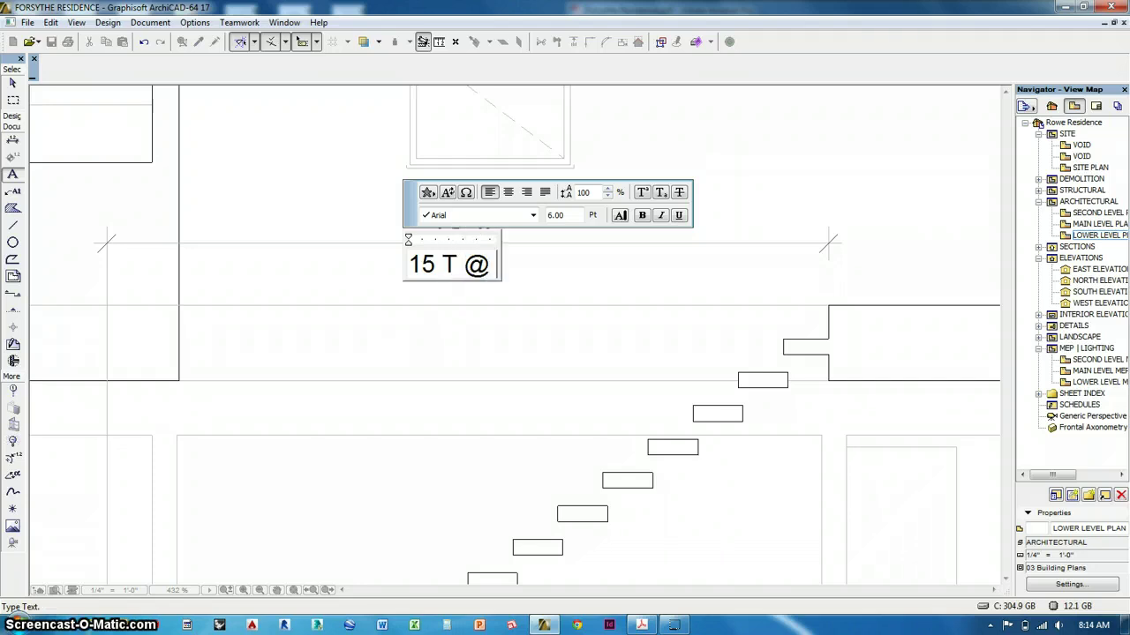
type("\"")
key("Caps_Lock")
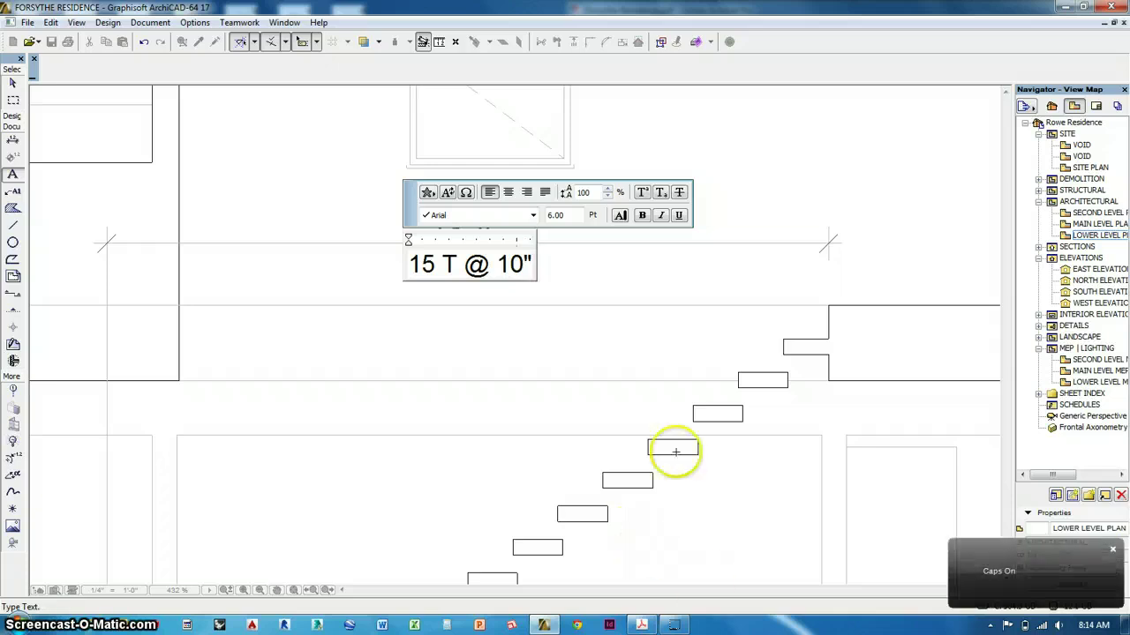
left_click(498, 335)
Correct the upper stair's tread note to 16 T @ 10" and check the run length in Calculator
scroll(500, 336, "down", 5)
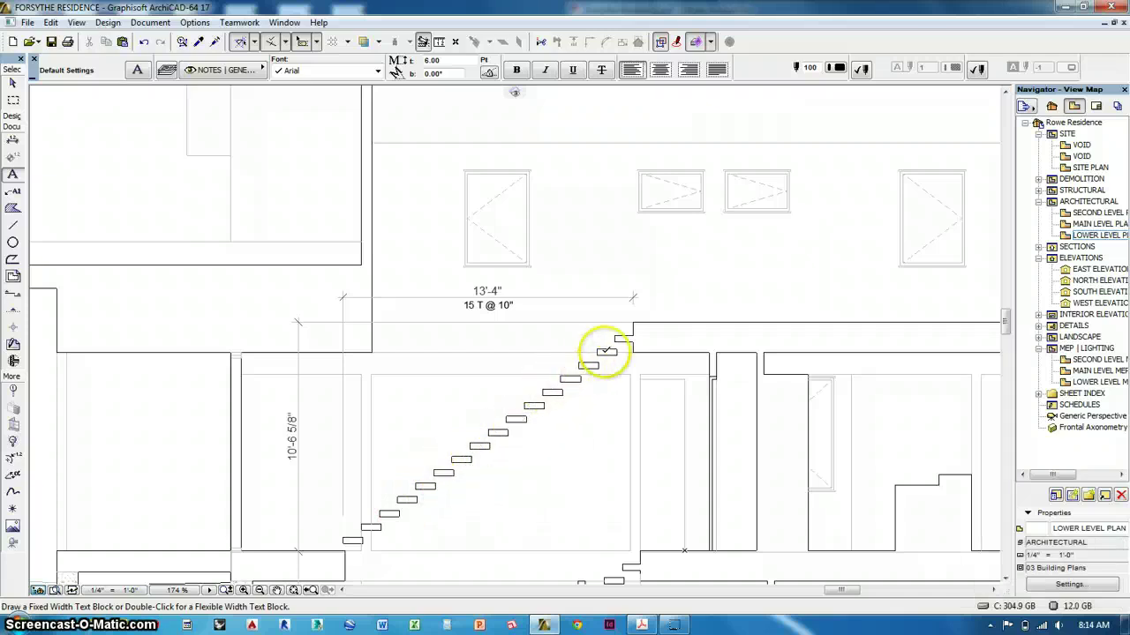
left_click(490, 306)
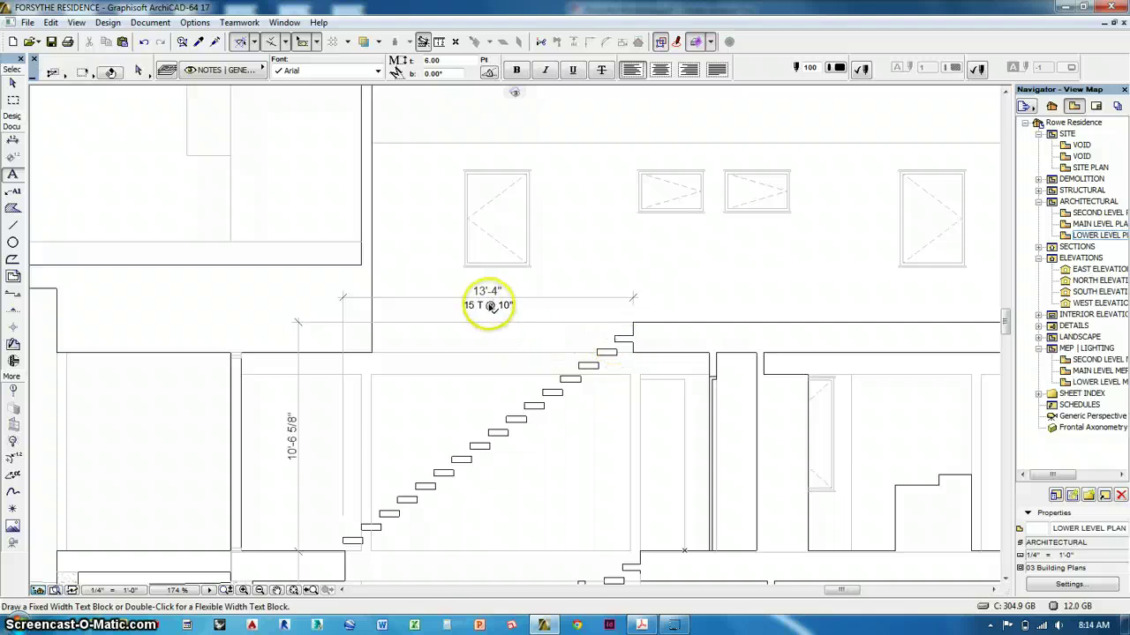
left_click(490, 307)
scroll(480, 316, "up", 3)
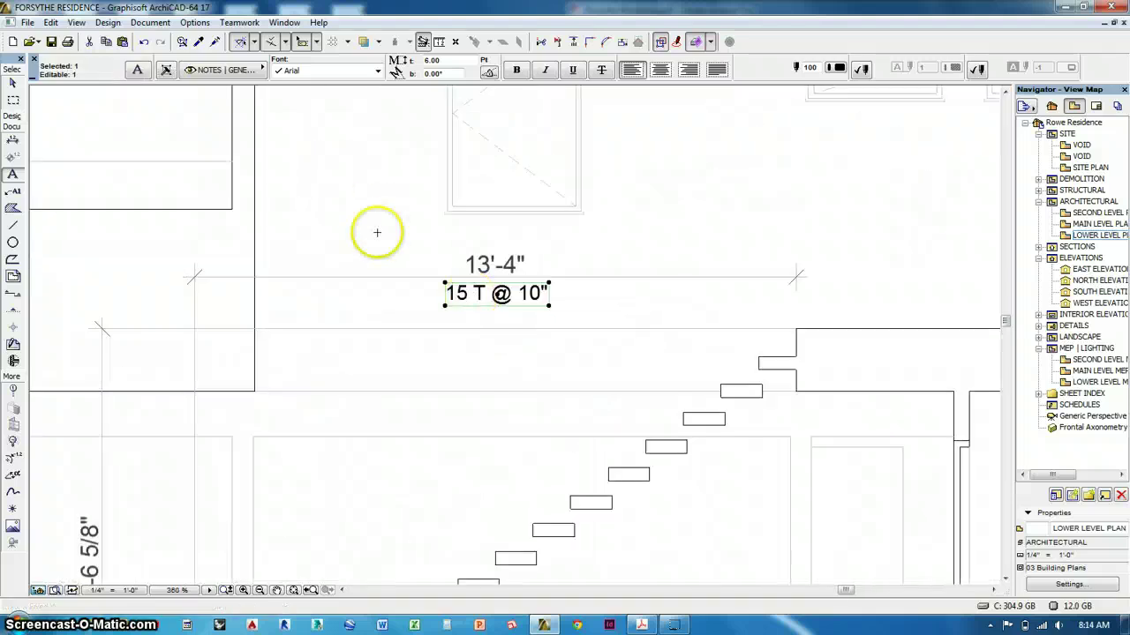
left_click(468, 294)
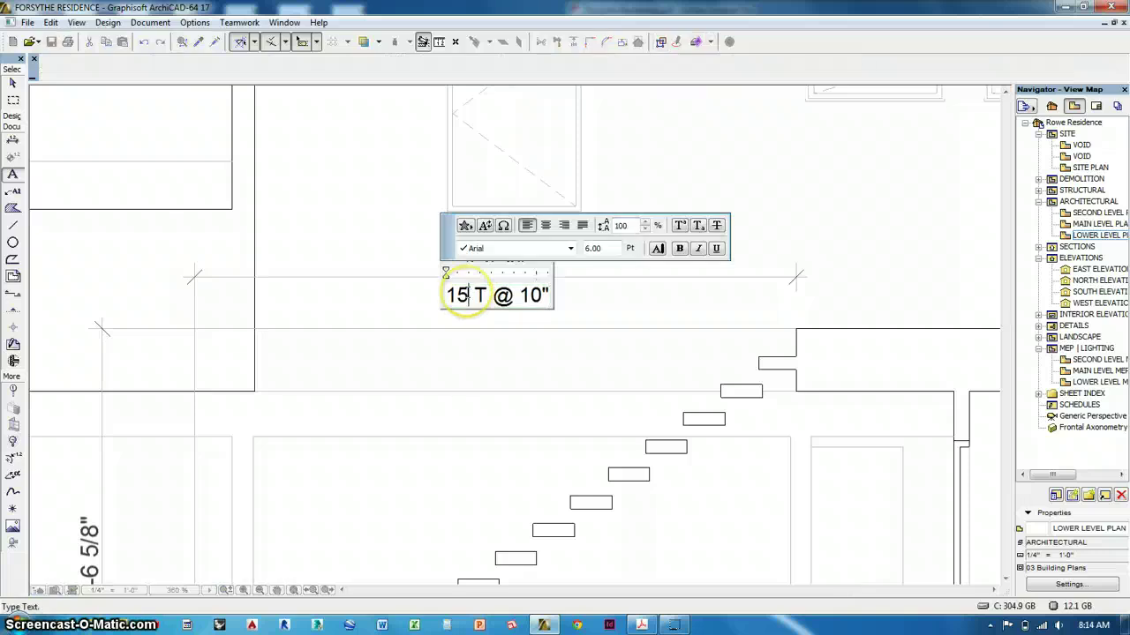
left_click(454, 340)
left_click(449, 625)
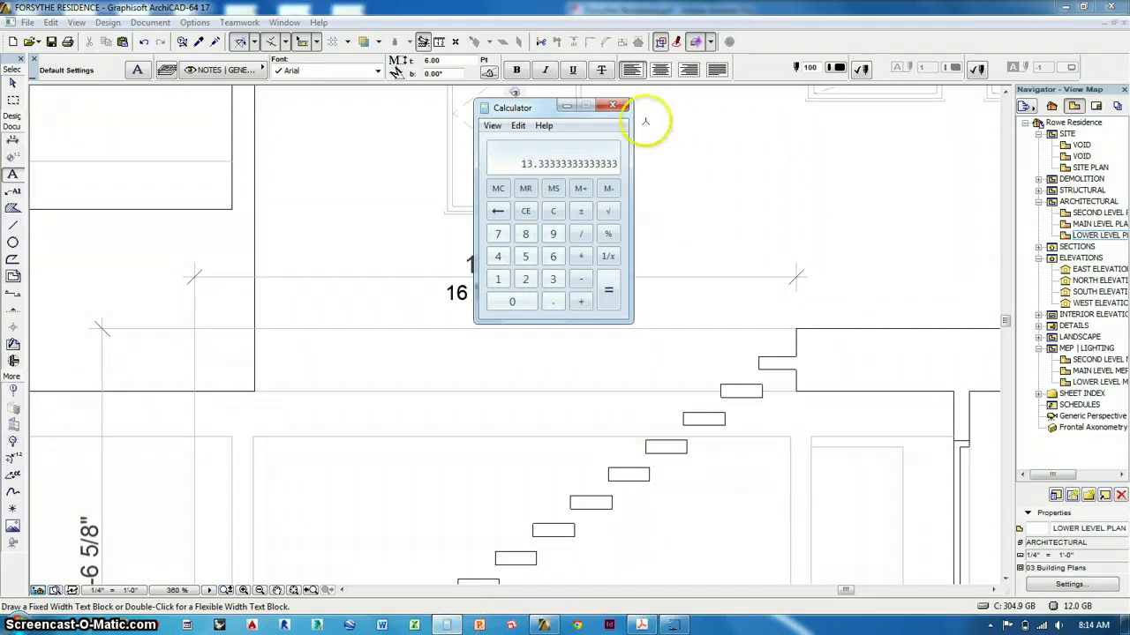
left_click(612, 106)
Make a copy of the upper tread note rotated 90° and move it alongside the upper flight's vertical height dimension
scroll(584, 205, "down", 5)
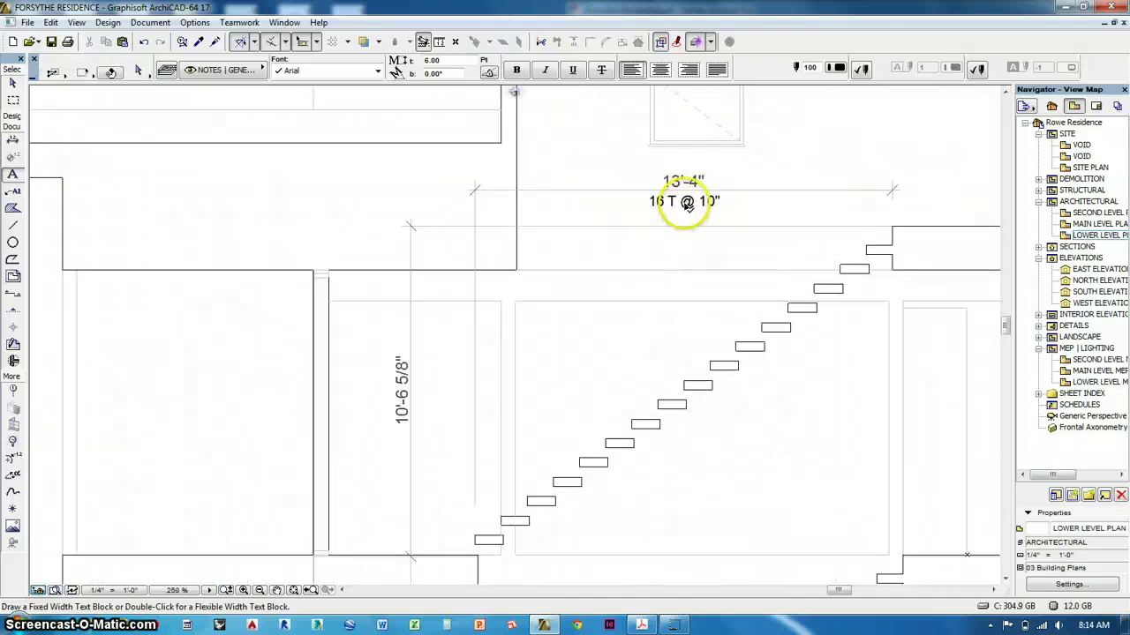
left_click(657, 213)
key("ctrl+e")
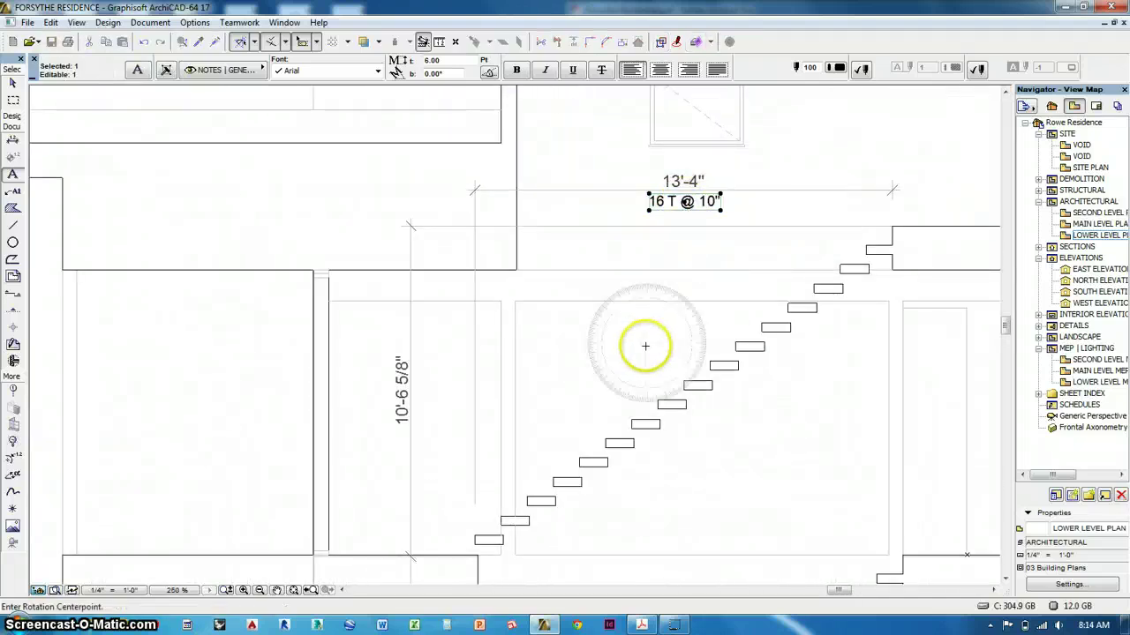
left_click(617, 354)
left_click(671, 354)
left_click(625, 278)
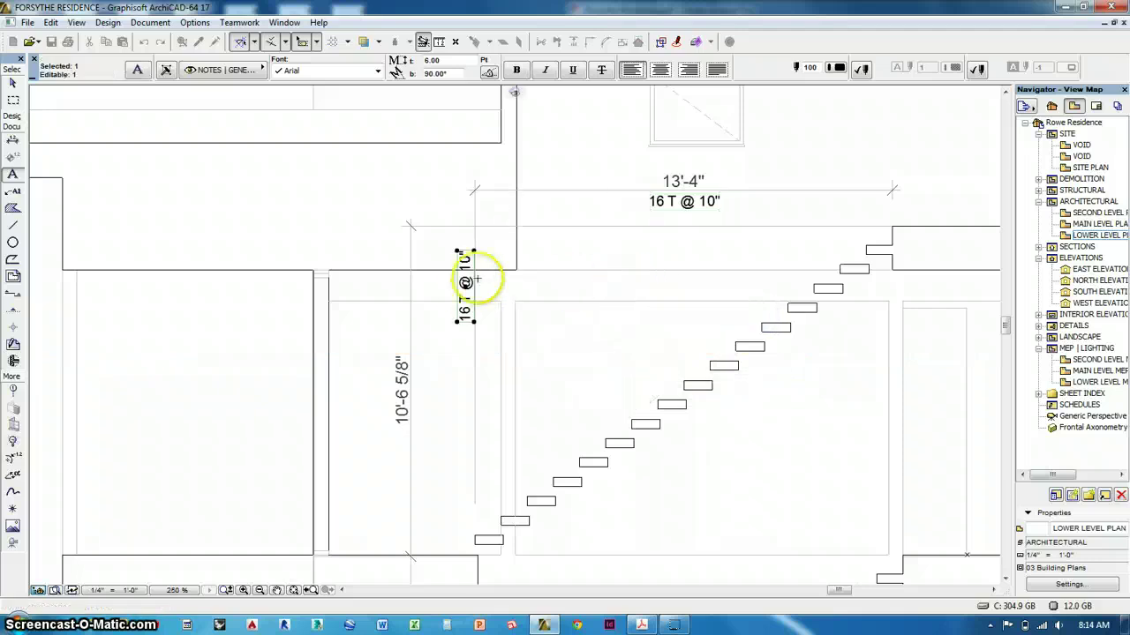
key("ctrl+d")
left_click(467, 301)
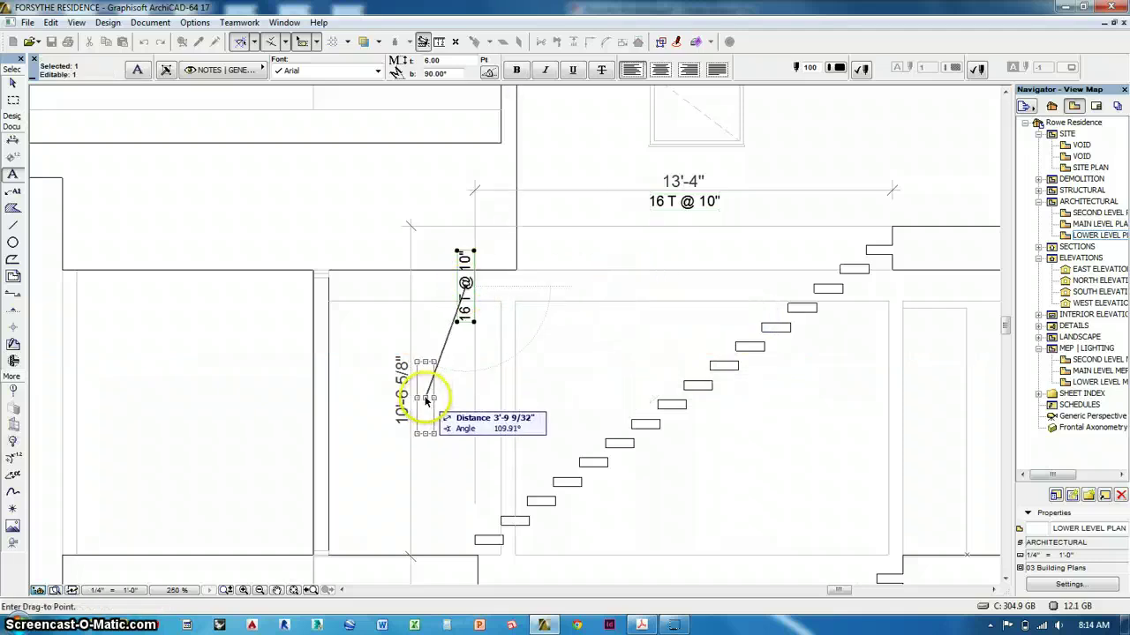
left_click(424, 397)
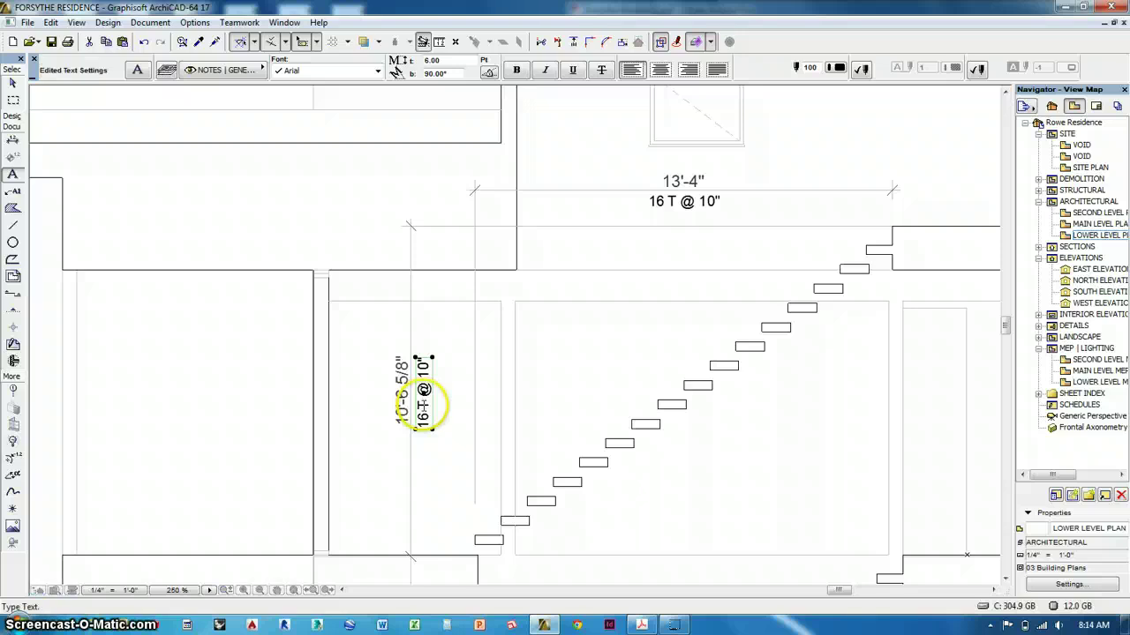
Change the rotated note's text to 17 R @ 7.5" +/-
double_click(424, 402)
double_click(445, 430)
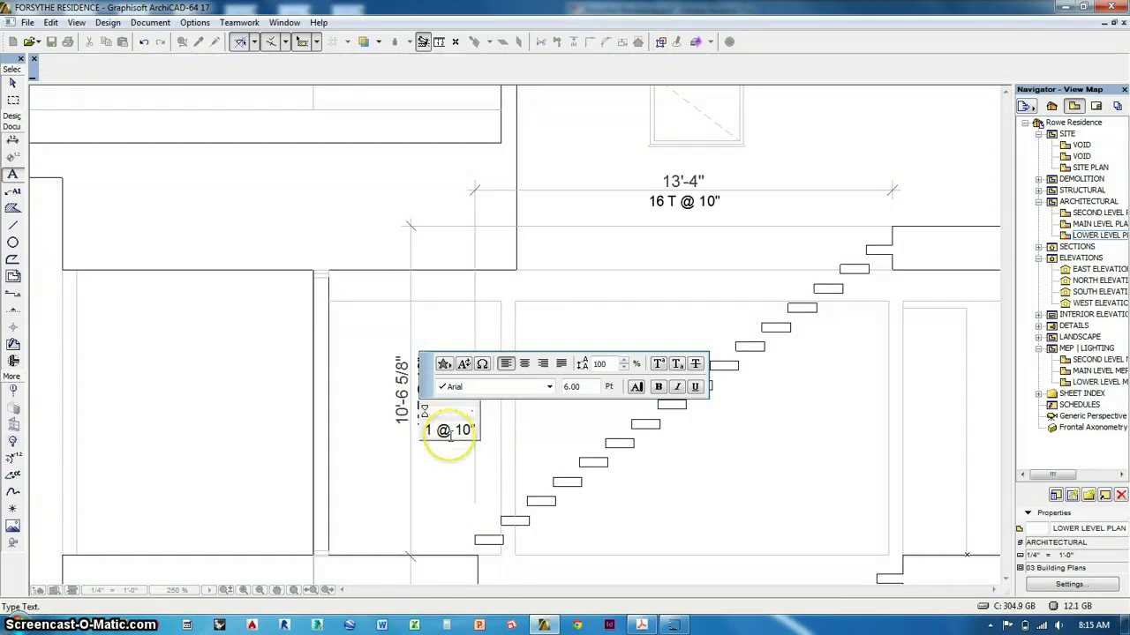
type("7 R")
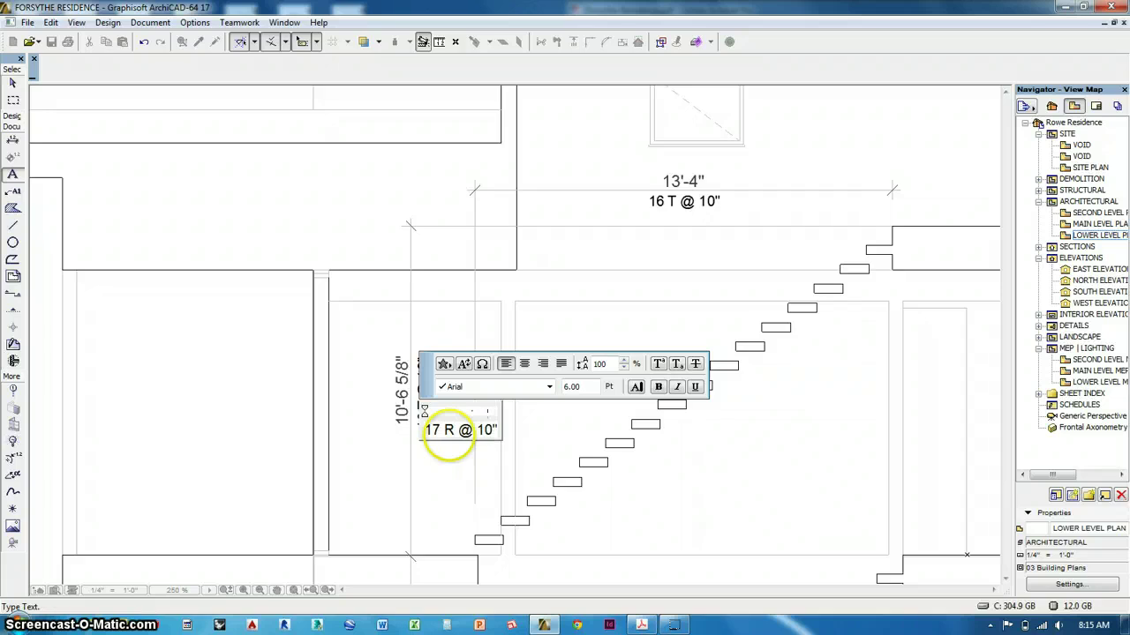
left_click_drag(492, 430, 481, 433)
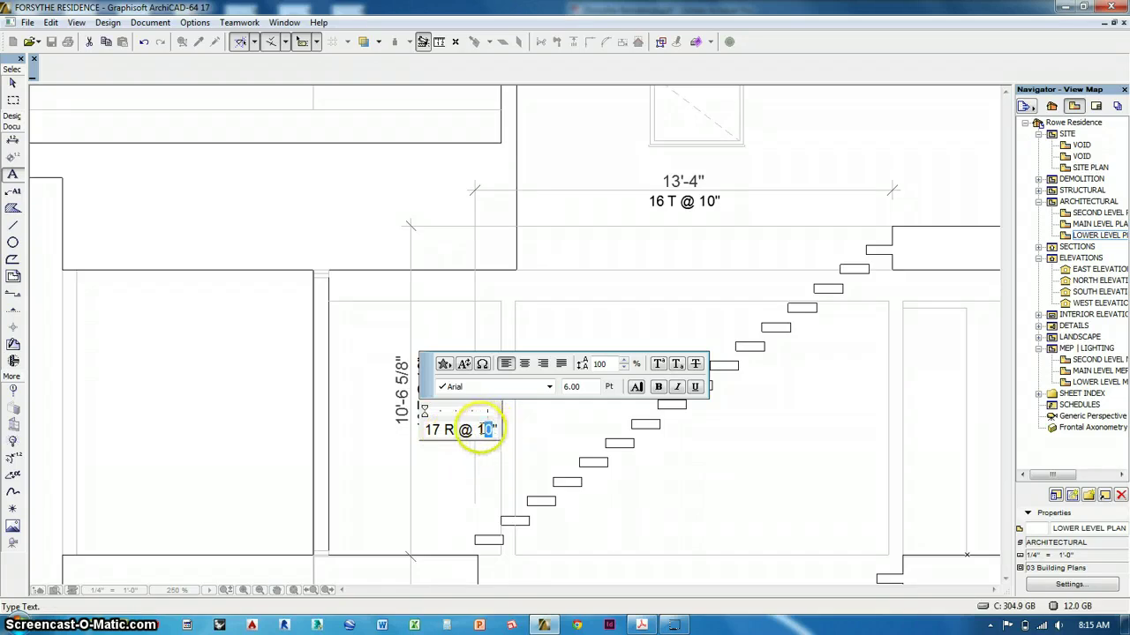
type("7.5")
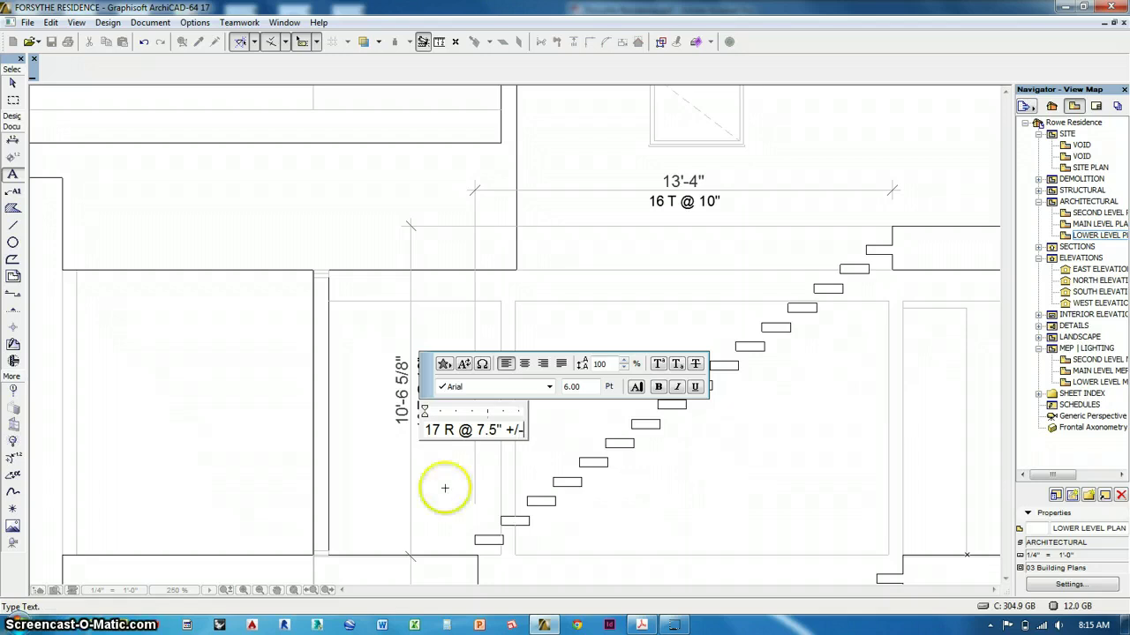
left_click(358, 484)
Shift the riser note slightly down to centre it on the upper flight's vertical dimension, and deselect it
key("ctrl+d")
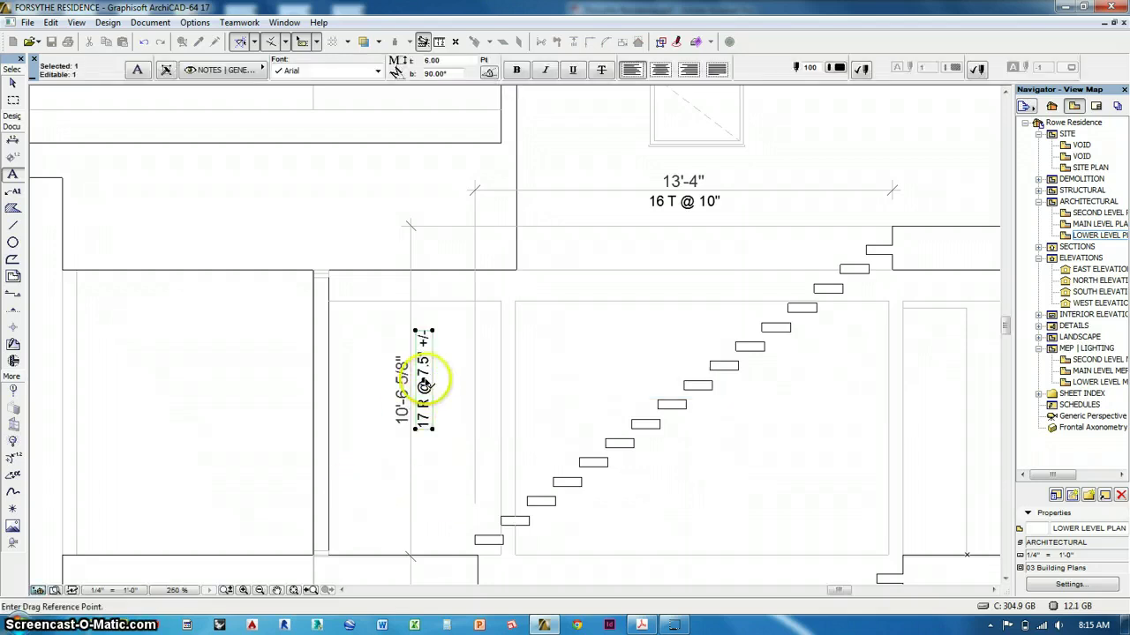
left_click(424, 381)
left_click(424, 392)
middle_click_drag(530, 494, 474, 370)
scroll(437, 338, "down", 2)
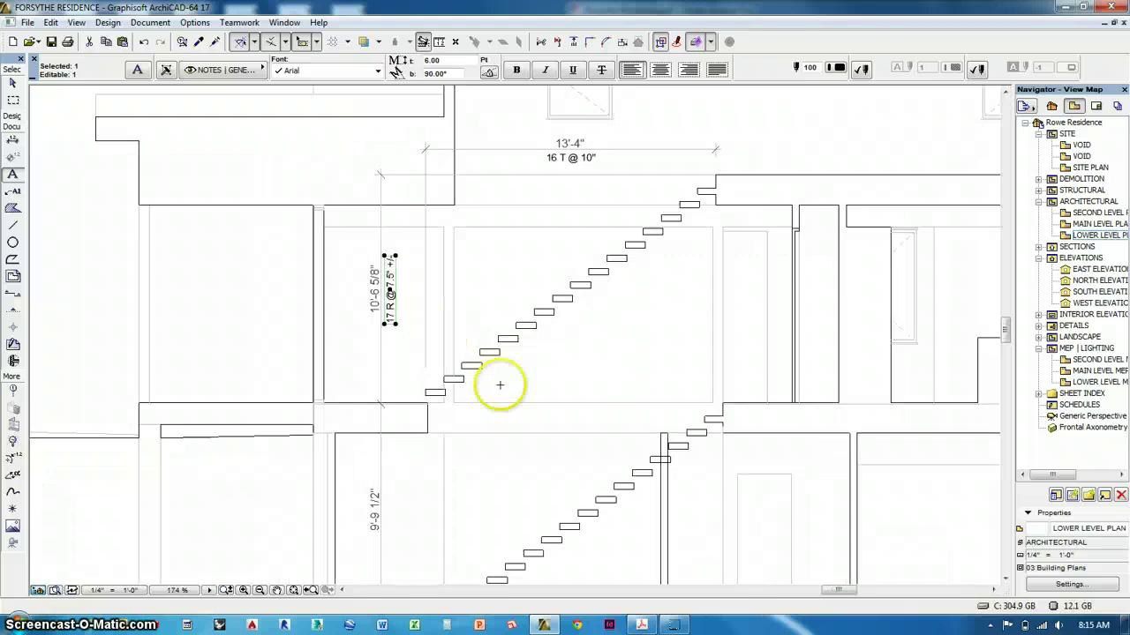
middle_click_drag(519, 404, 501, 250)
key("Escape")
Copy the upper tread note below the lower stair flight's run dimension and change the copy to 15 T @ 10"
scroll(520, 353, "down", 2)
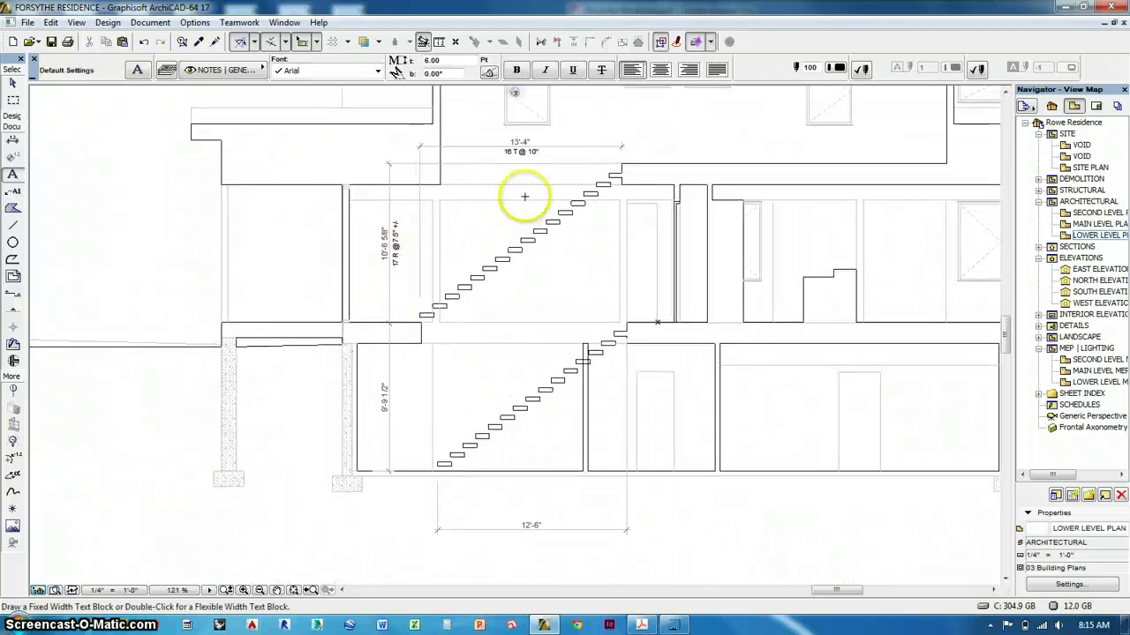
left_click(523, 153, "shift")
key("ctrl+d")
left_click(524, 154)
key("ctrl")
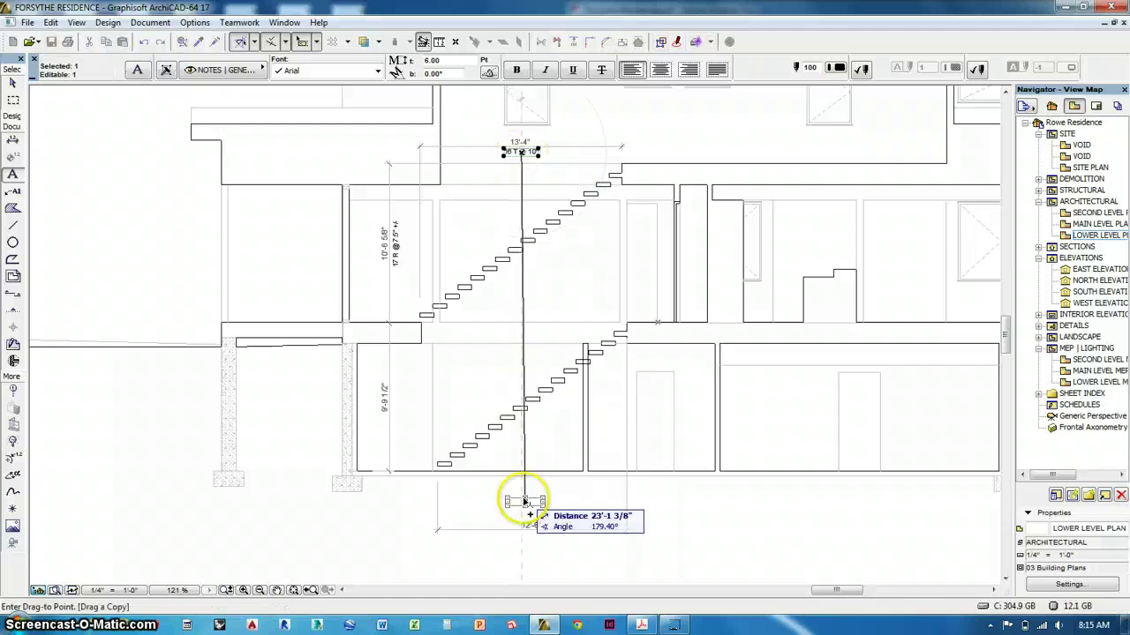
scroll(545, 550, "up", 1)
scroll(541, 556, "up", 1)
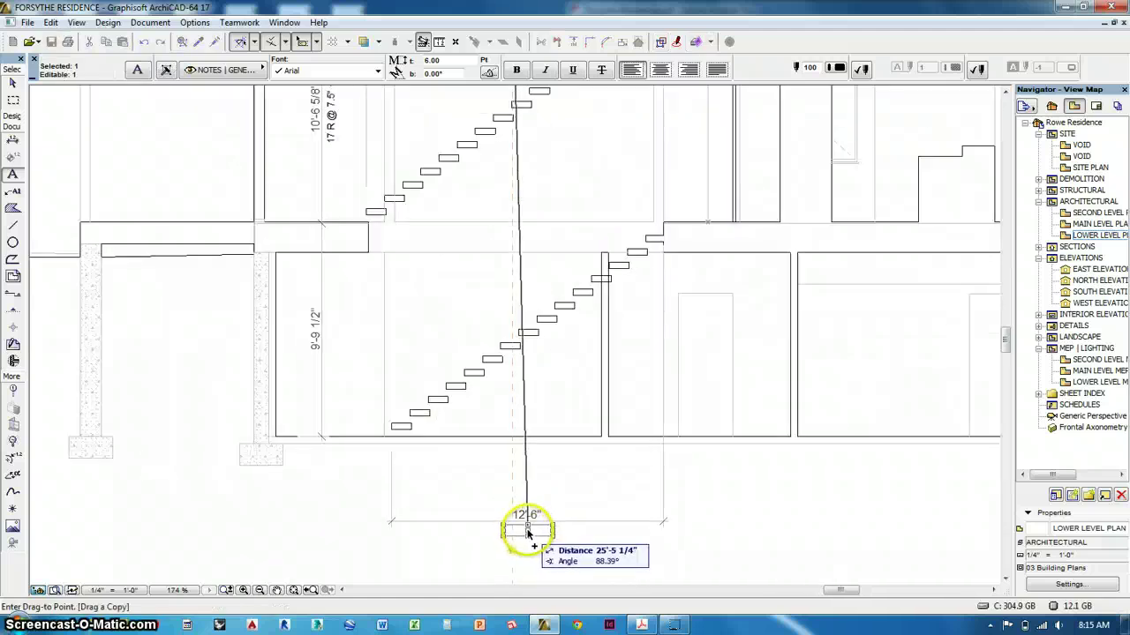
left_click(528, 532)
double_click(523, 530)
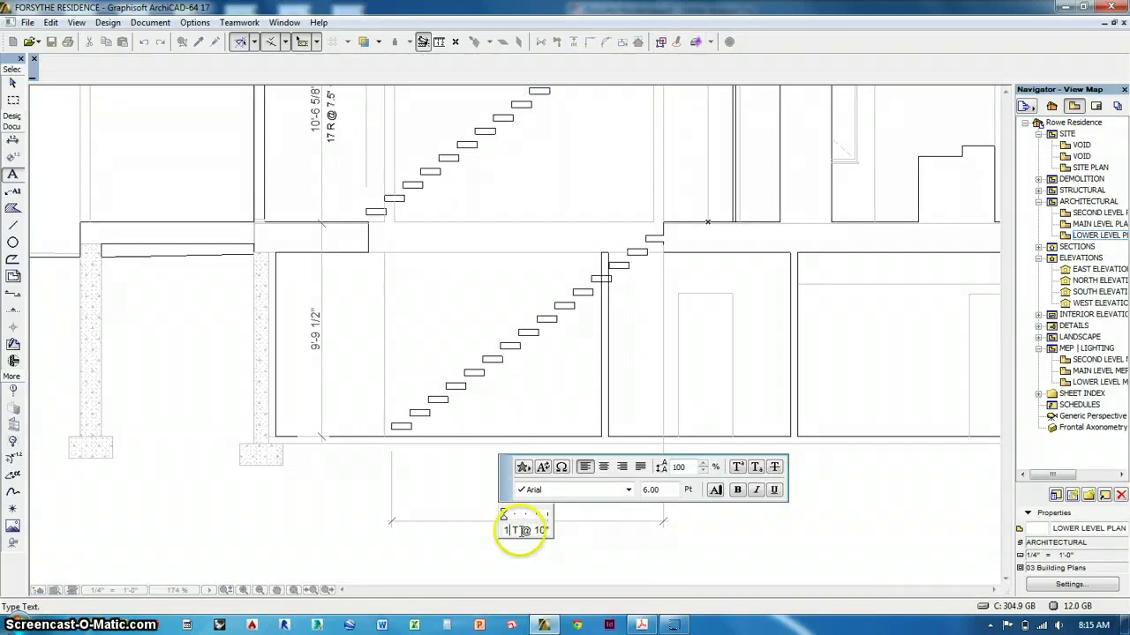
left_click(466, 554)
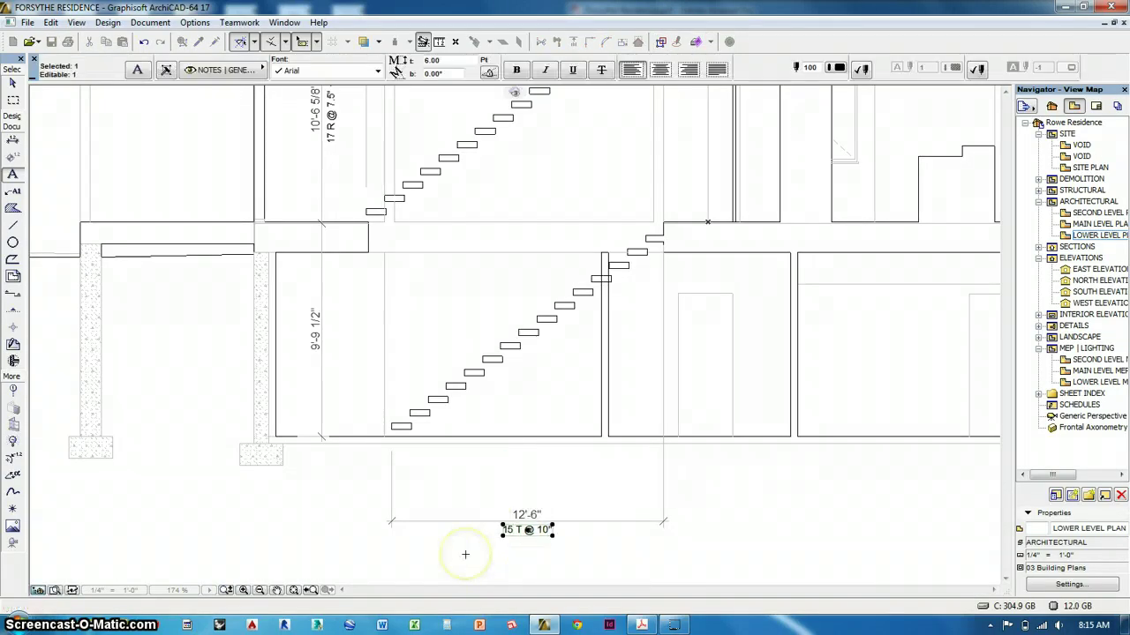
left_click(474, 450)
Delete the vertical cut lines at both outer ends of the ground profile
scroll(474, 450, "down", 2)
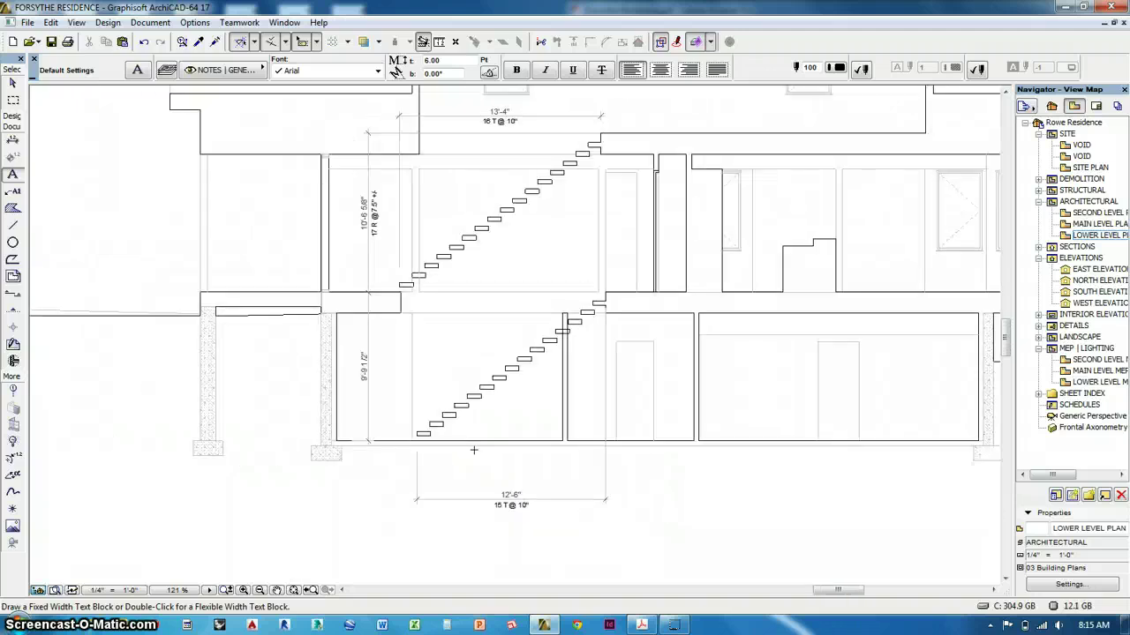
scroll(641, 486, "down", 3)
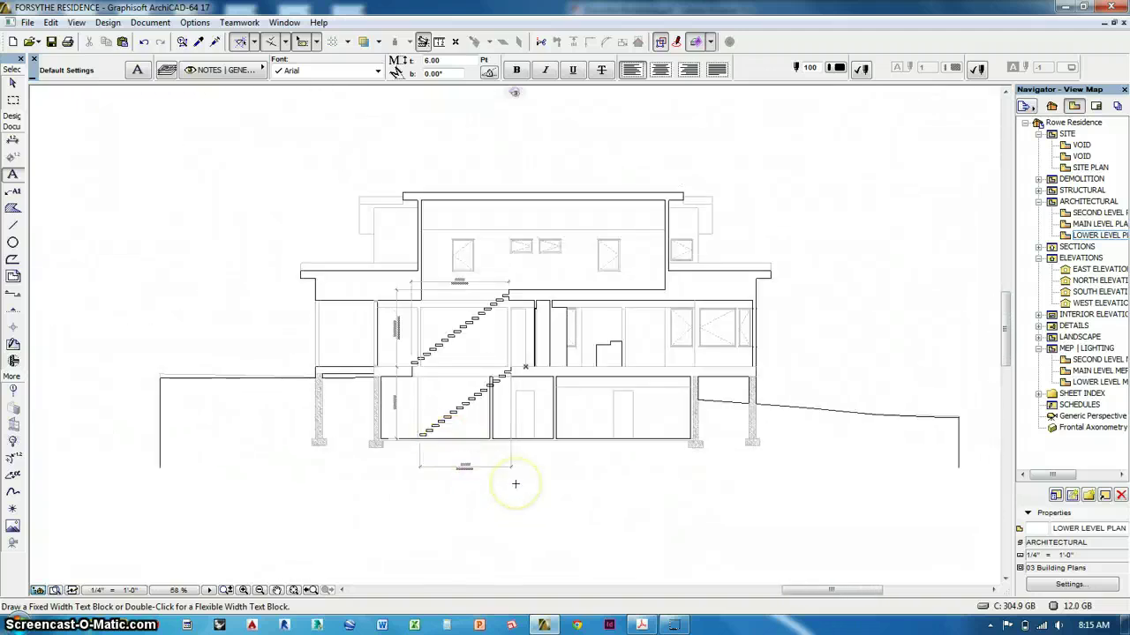
scroll(515, 483, "down", 1)
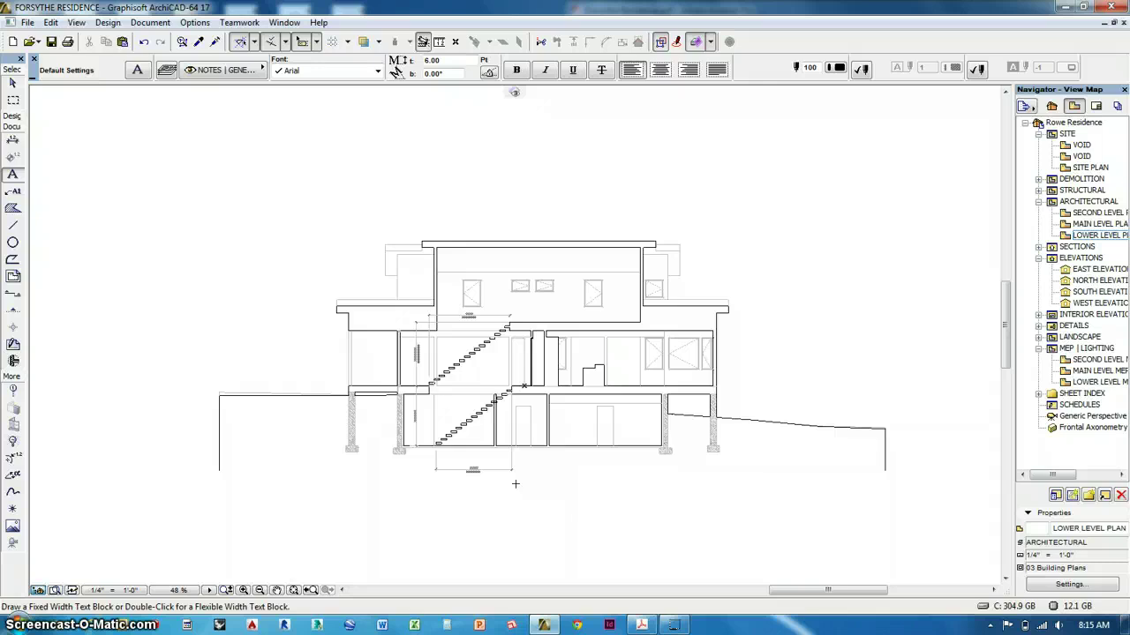
left_click(906, 442, "shift")
left_click(845, 498, "shift")
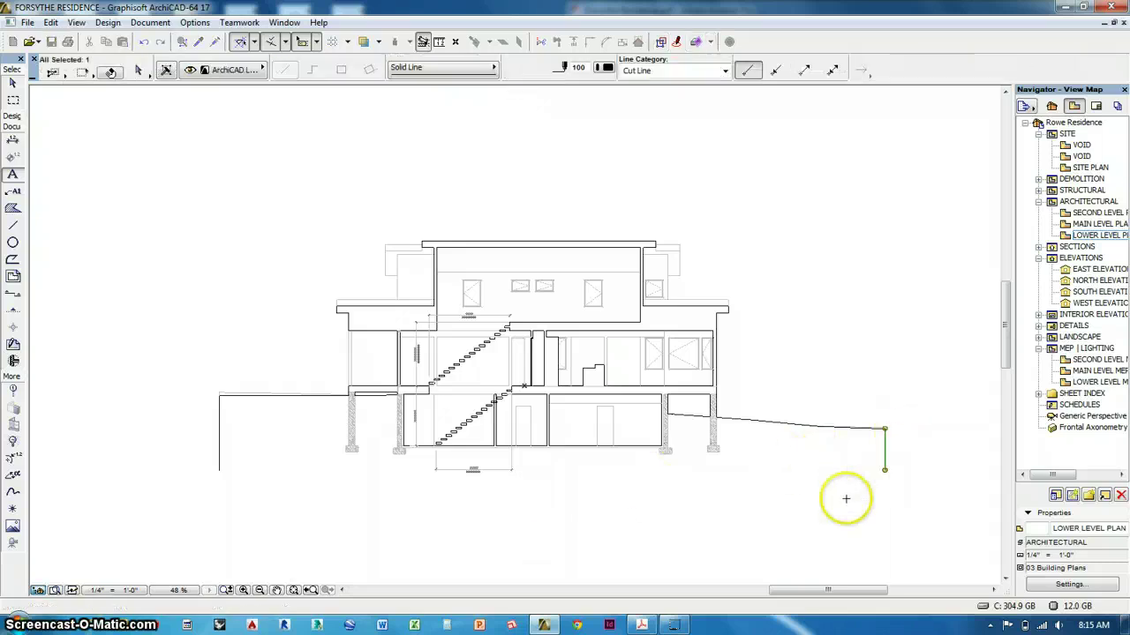
left_click(252, 440, "shift")
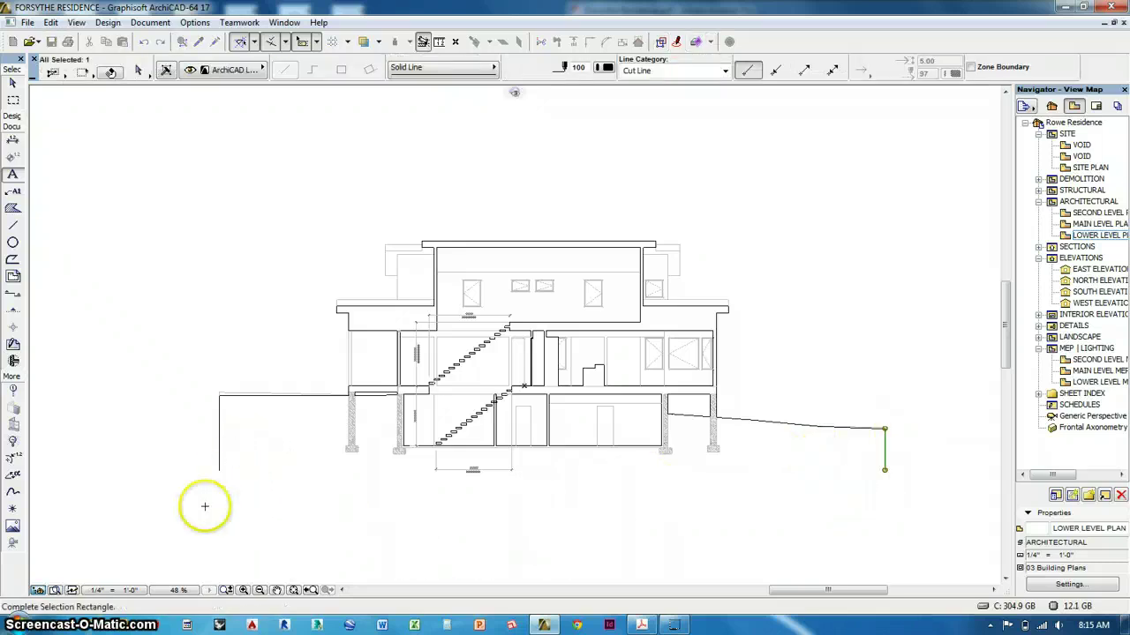
left_click(191, 494, "shift")
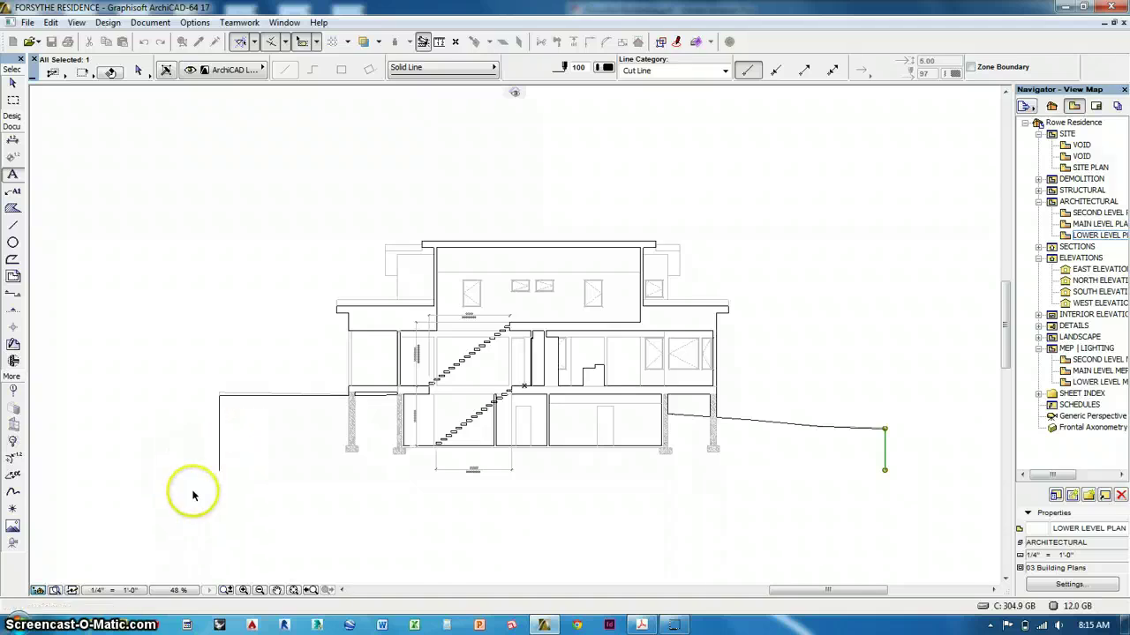
left_click(250, 440, "shift")
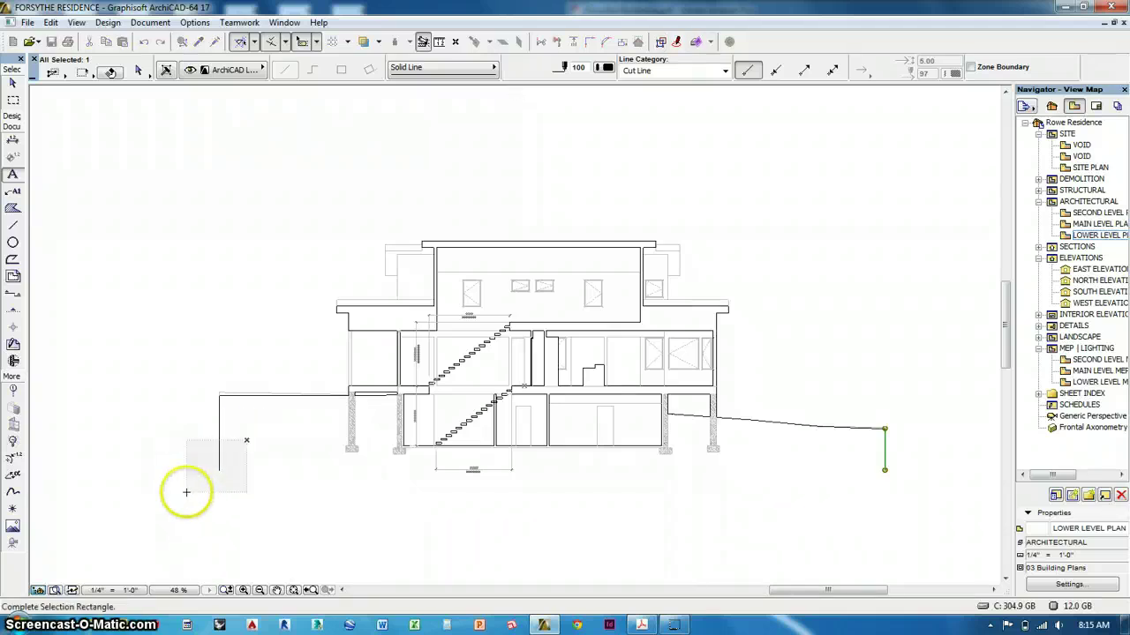
left_click(186, 496, "shift")
key("Escape")
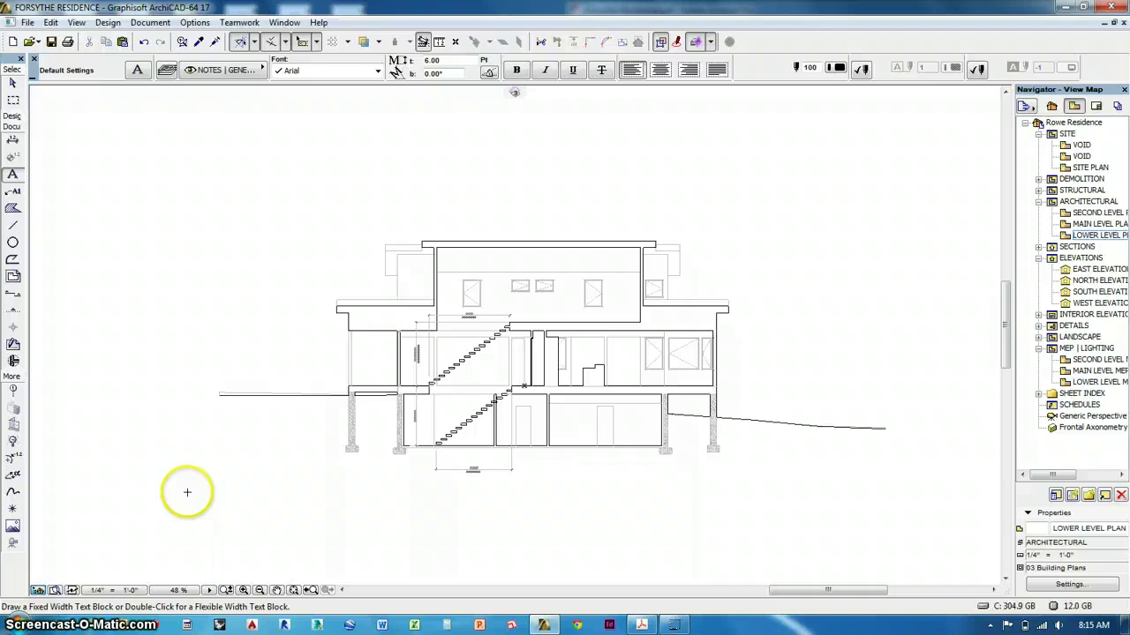
middle_click_drag(590, 393, 577, 398)
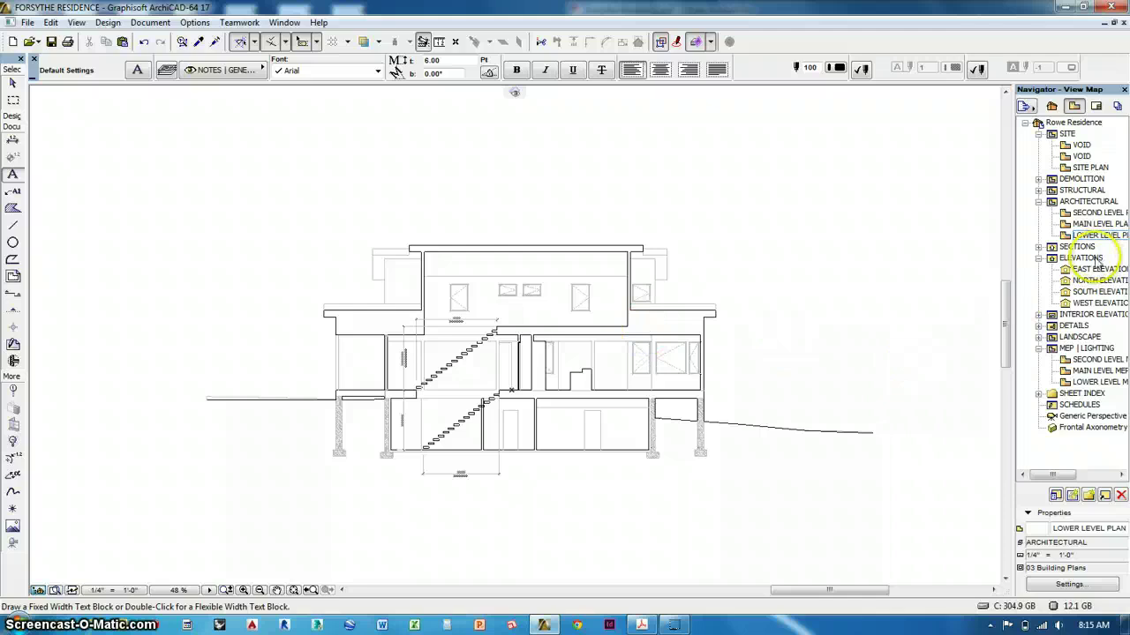
Return to the lower floor plan and open 3 BUILDING SECTION from its vertical section marker
left_click(1039, 247)
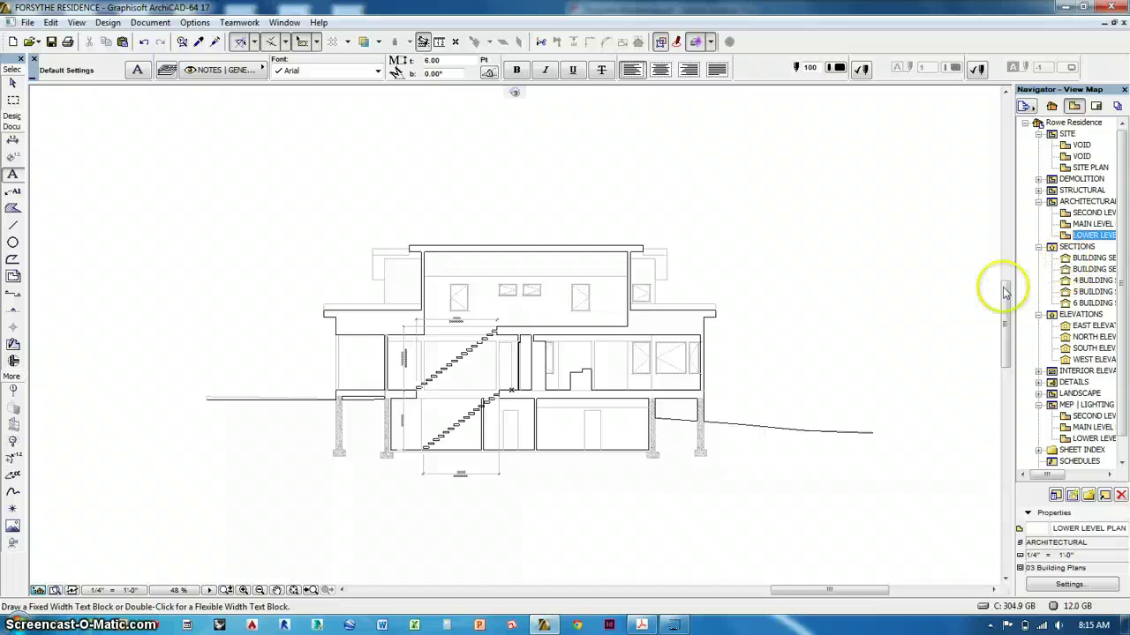
key("F2")
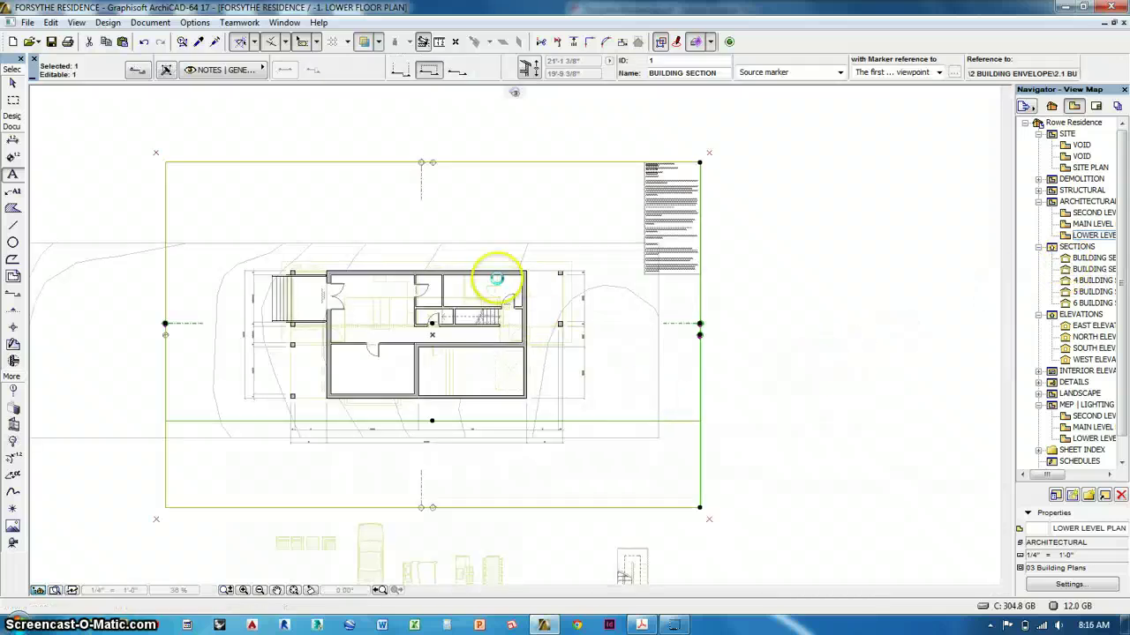
key("Escape")
left_click(418, 190, "shift")
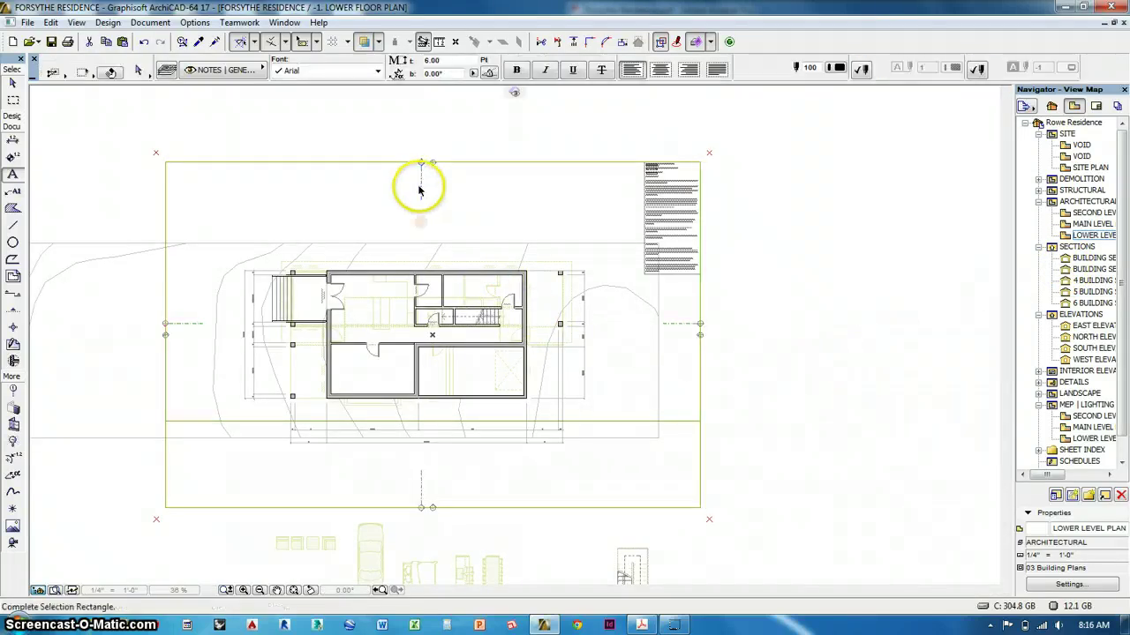
left_click(422, 188, "shift")
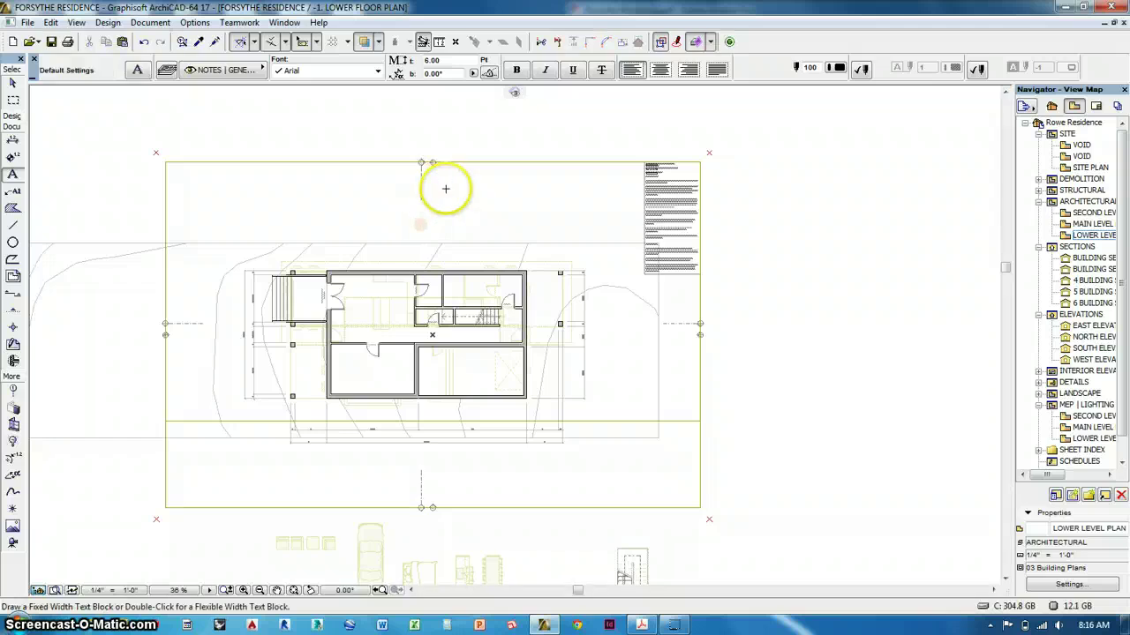
left_click(422, 190, "shift")
right_click(450, 185)
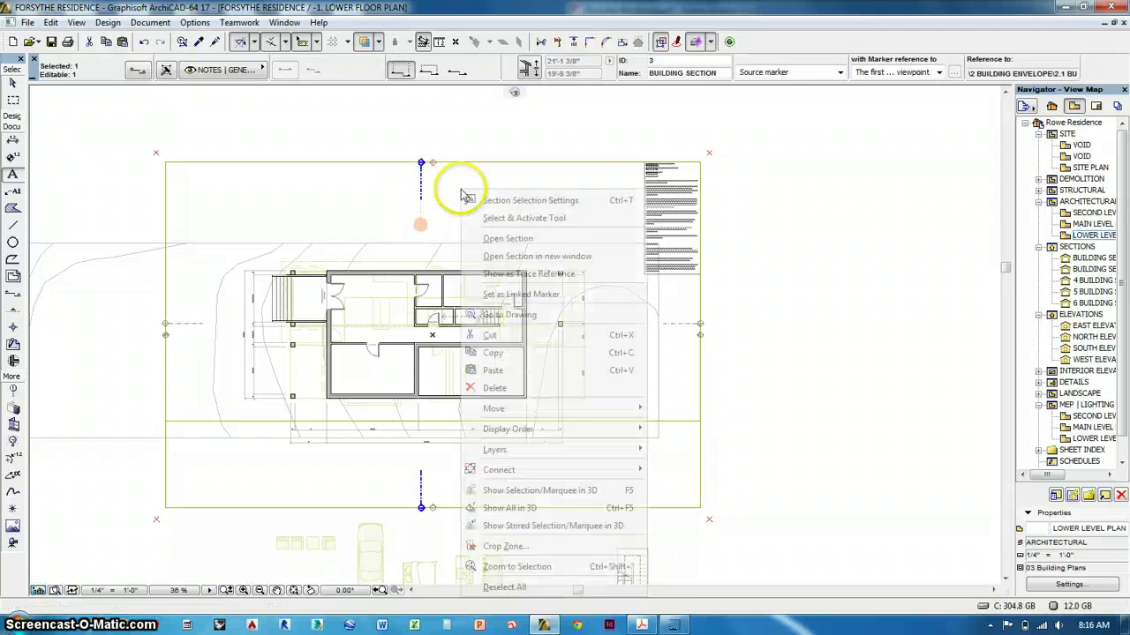
left_click(483, 239)
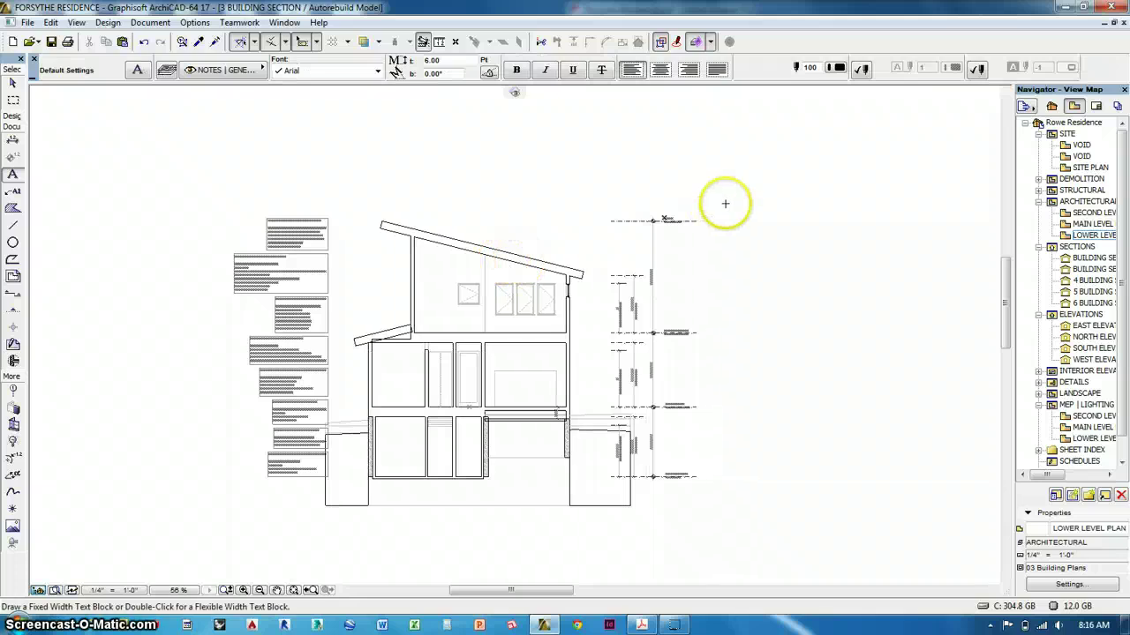
Copy the level lines, level labels and height dimensions beside the section, leaving the ground meshes out of the selection
left_click(617, 486)
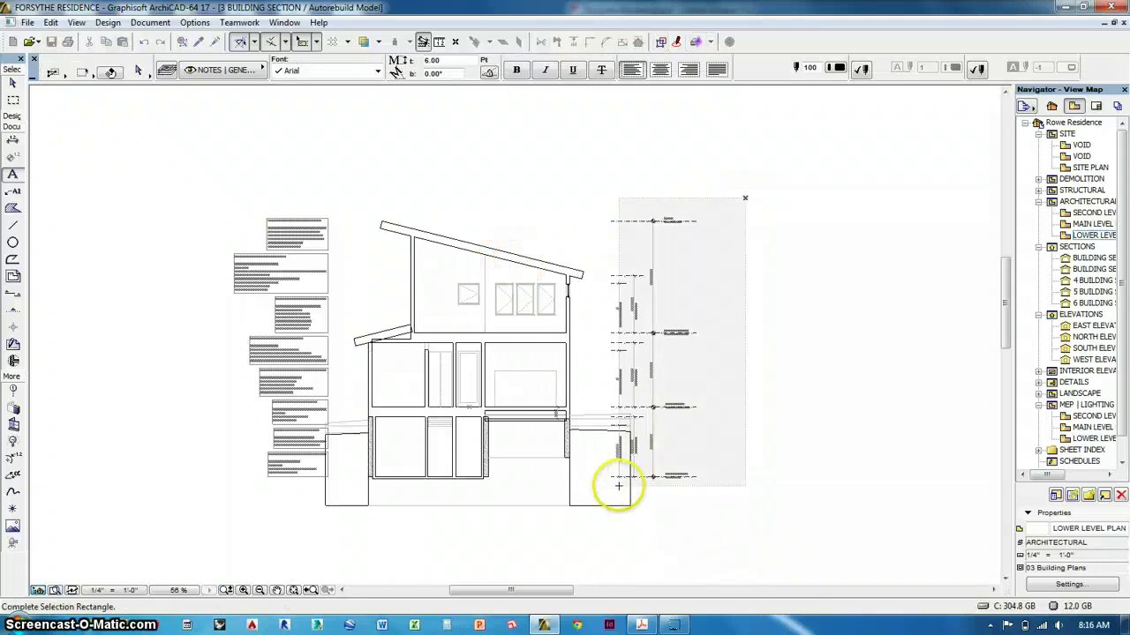
left_click(614, 487)
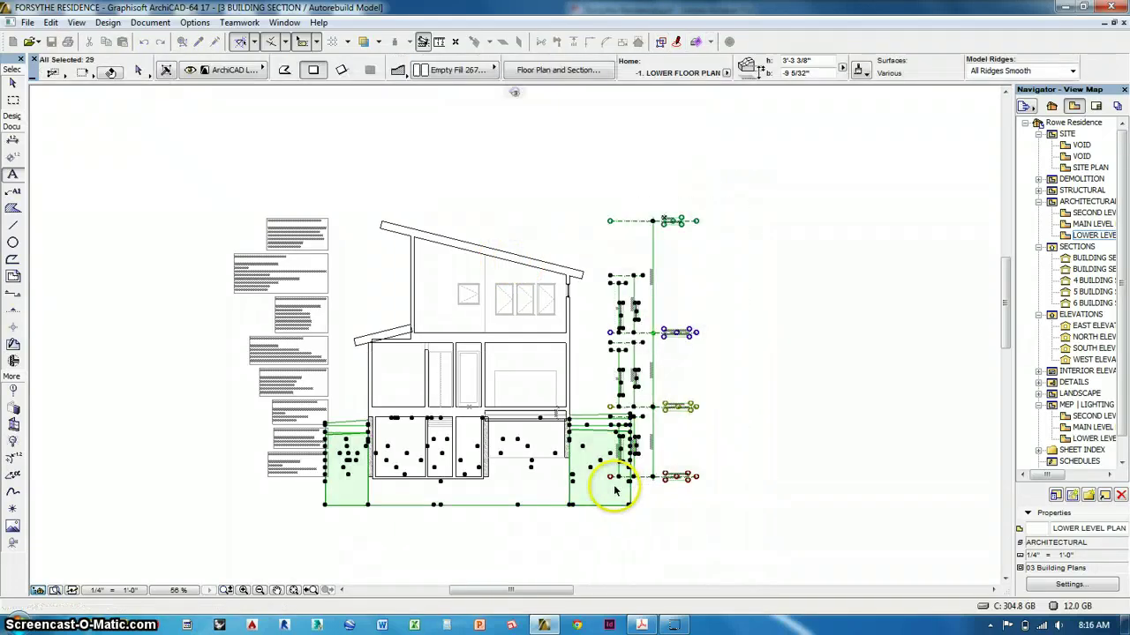
left_click(648, 501, "shift")
left_click(606, 529, "shift")
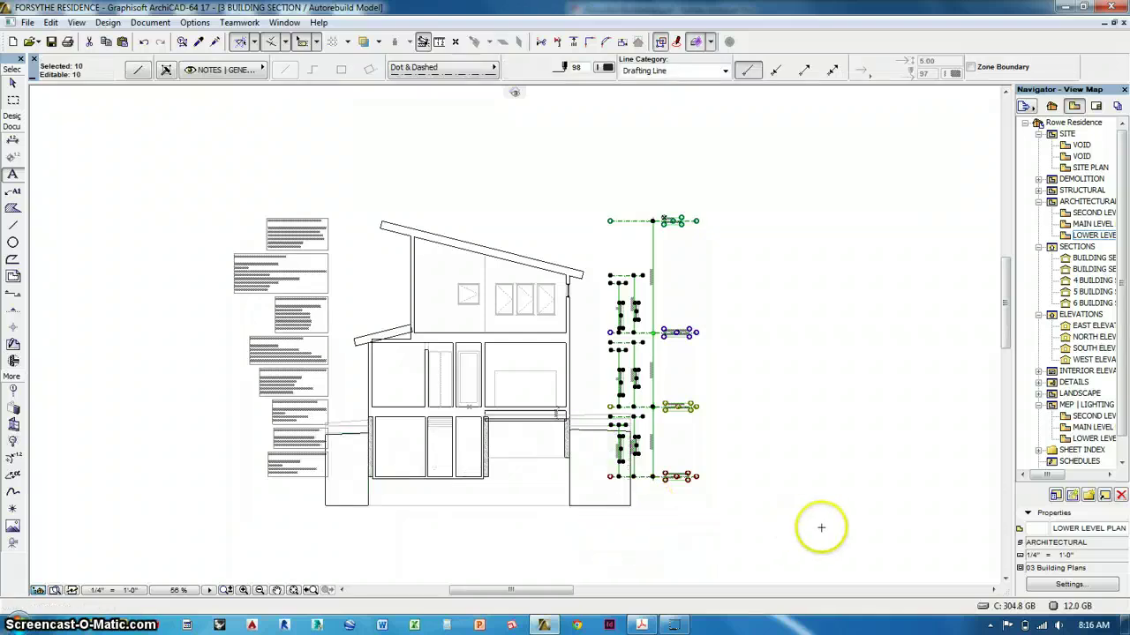
Go back to the lower floor plan and open 1 BUILDING SECTION from its horizontal section marker
key("F2")
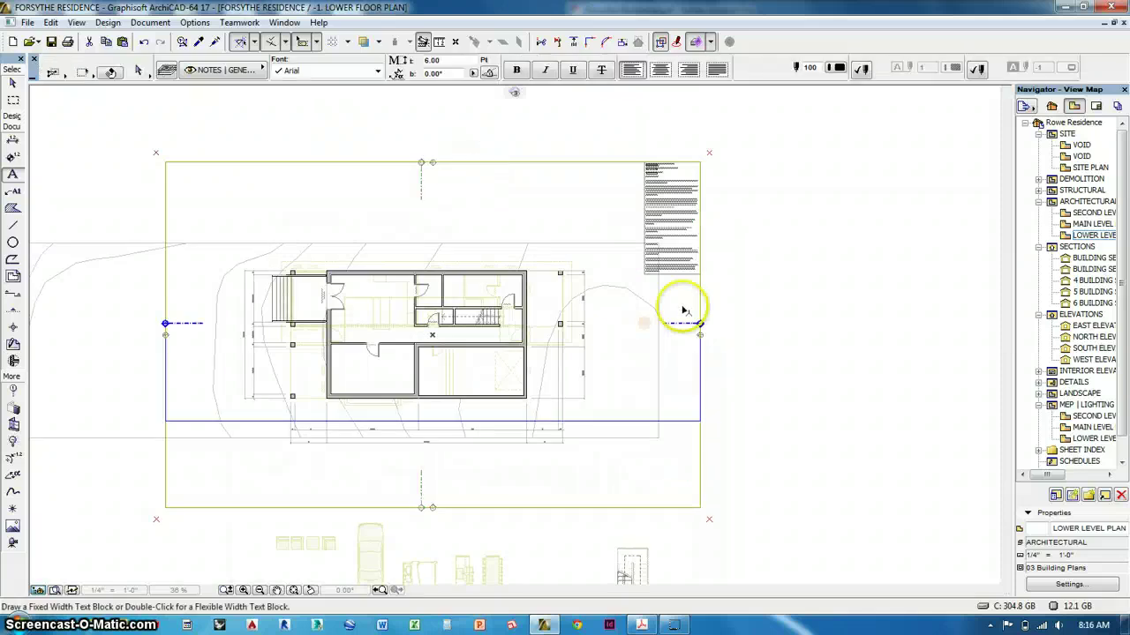
left_click(678, 324)
right_click(678, 323)
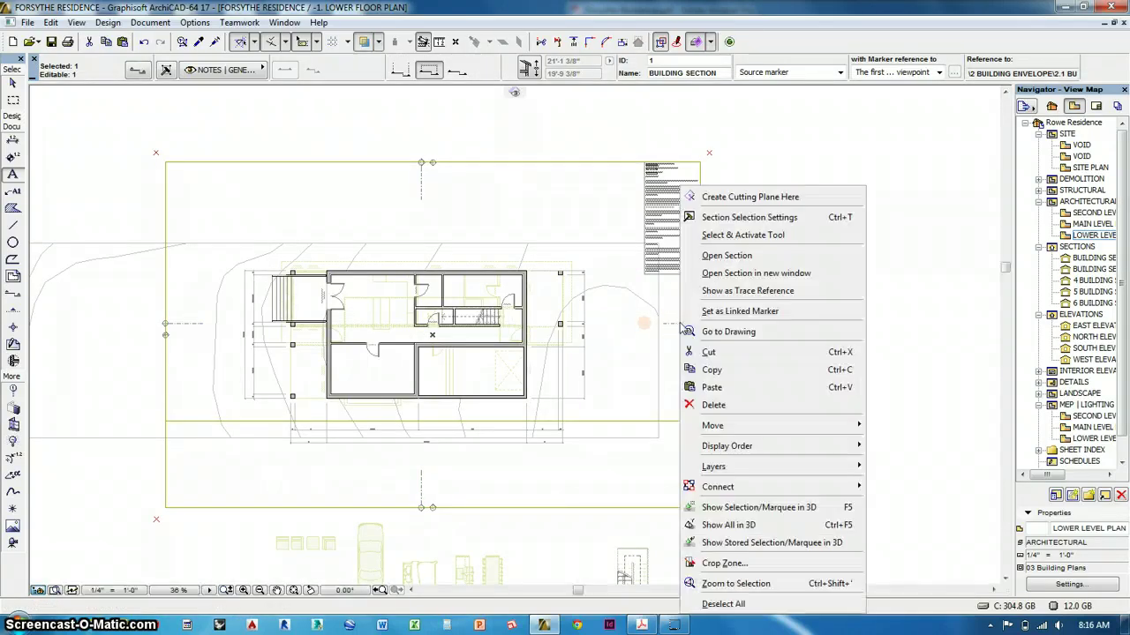
left_click(759, 255)
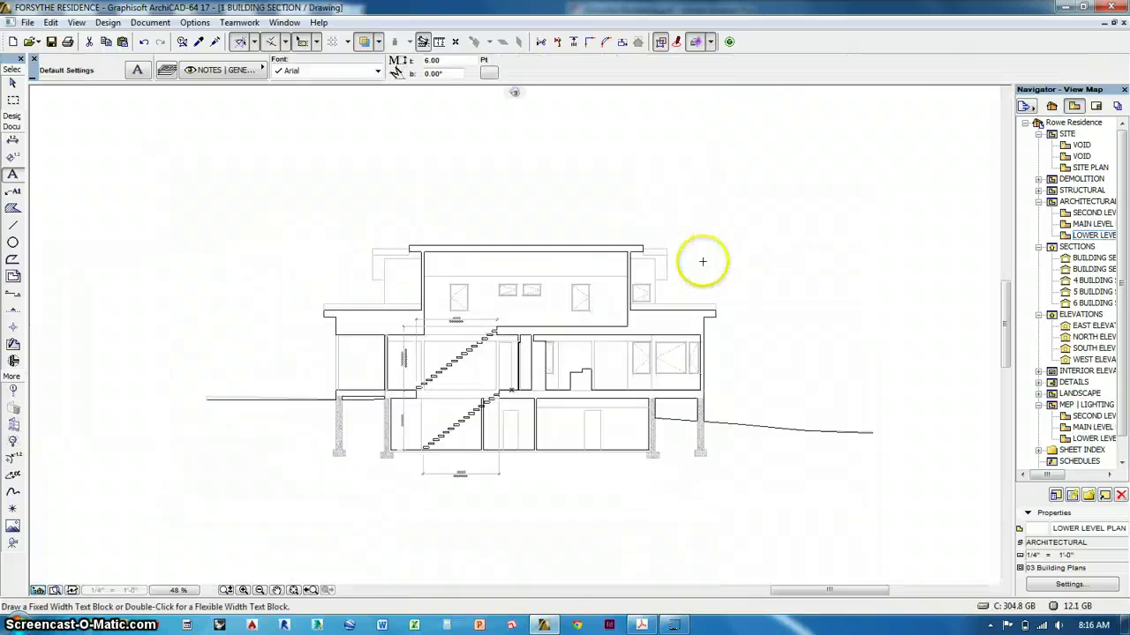
Paste the copied level lines and height dimensions into the section and move them horizontally clear of the building's right side
key("ctrl+v")
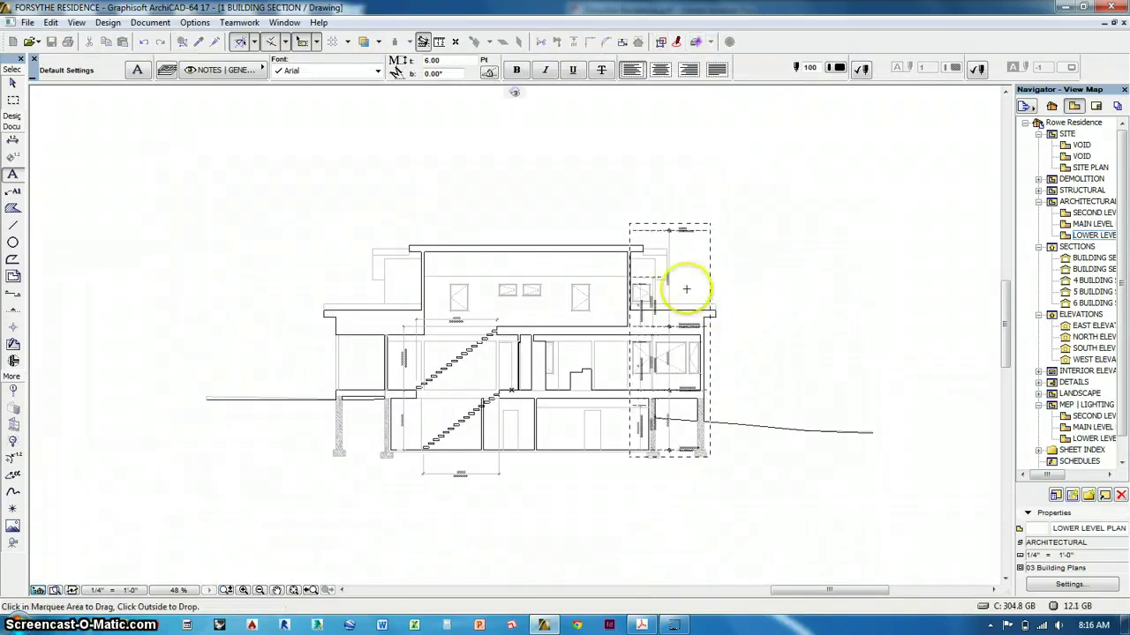
left_click(671, 235)
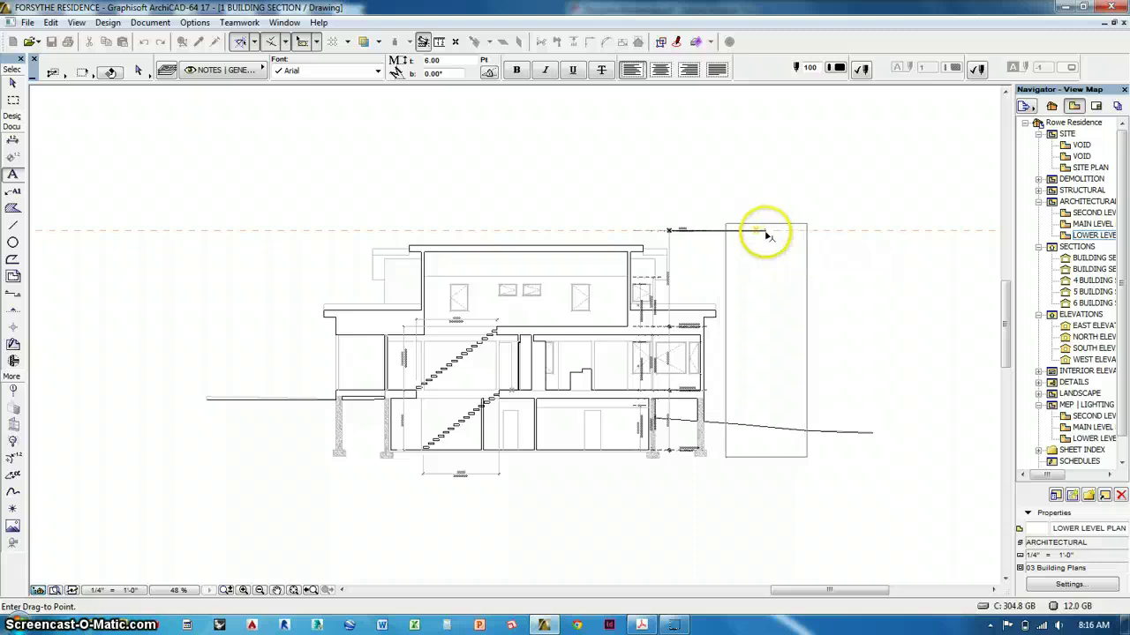
left_click(768, 235)
left_click(687, 195)
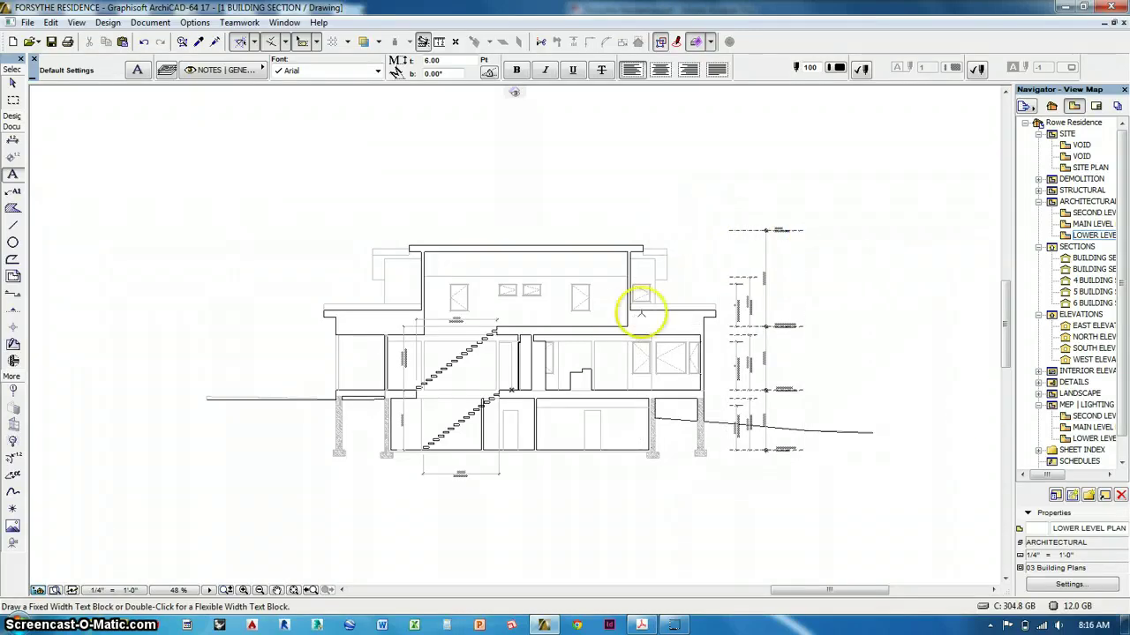